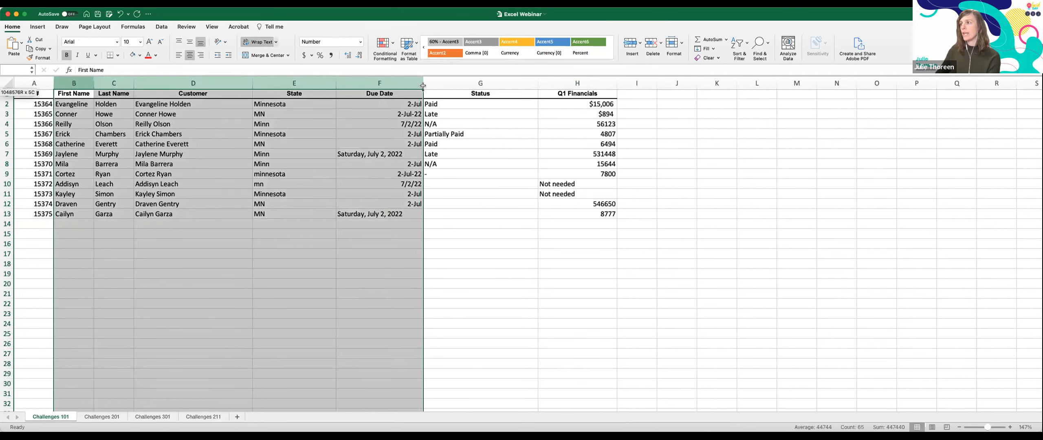
- Switch to monday.com in Firefox, open the Spreadsheets! workspace and display its data import sources
click(77, 114)
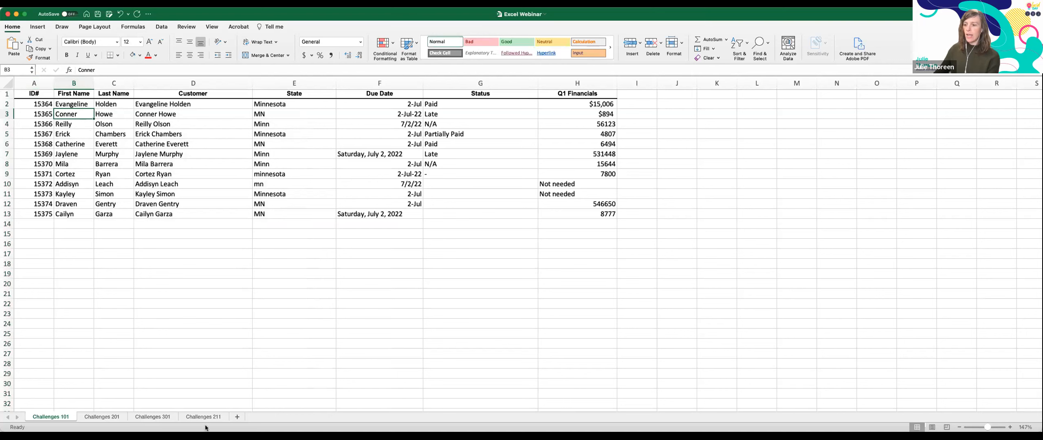
click(382, 428)
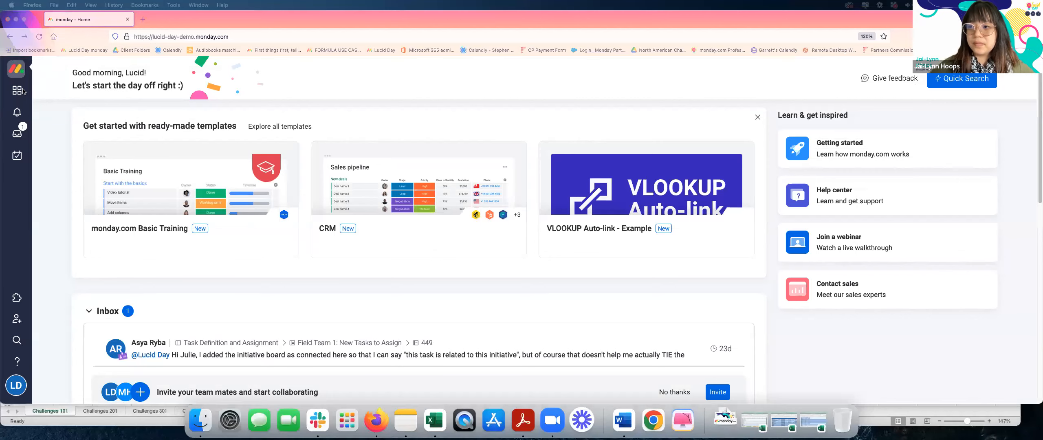
click(23, 90)
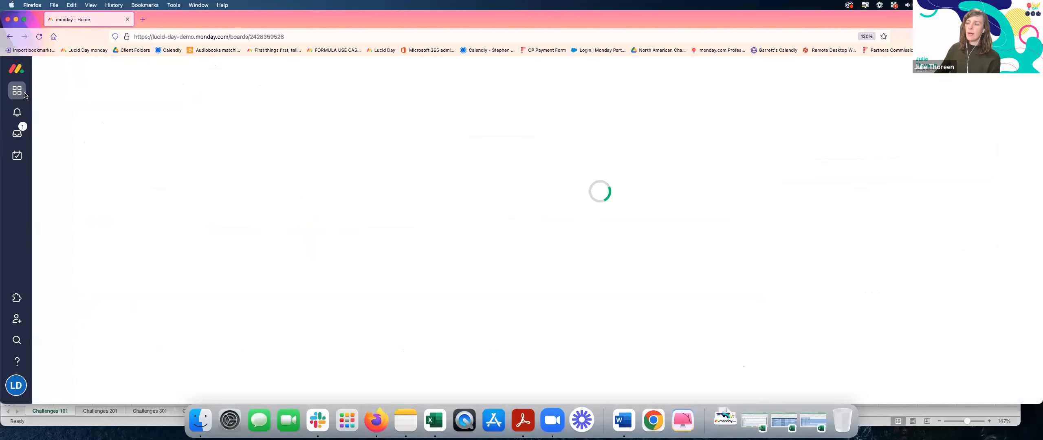
click(90, 91)
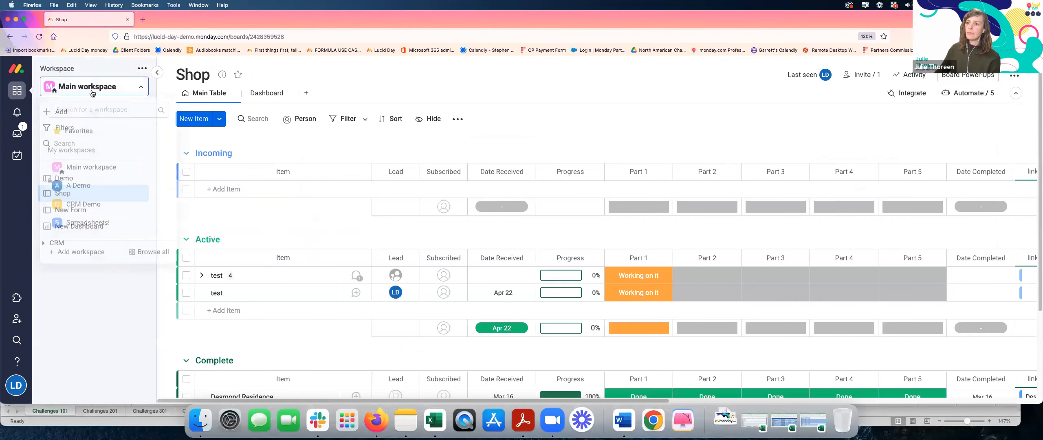
click(151, 255)
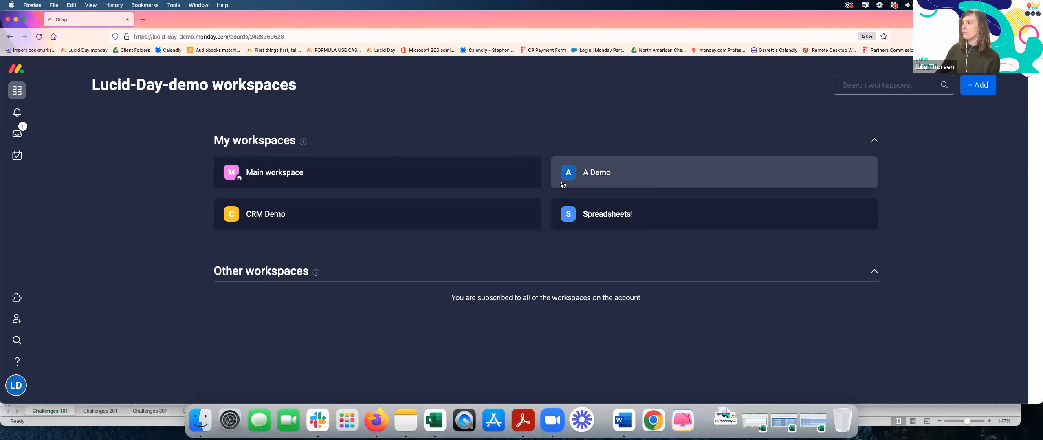
click(637, 225)
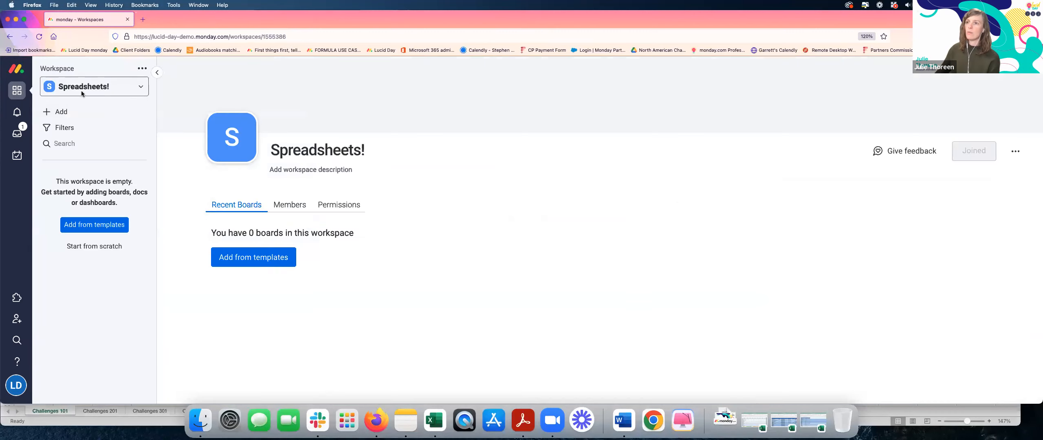
click(85, 113)
mouse_move(253, 179)
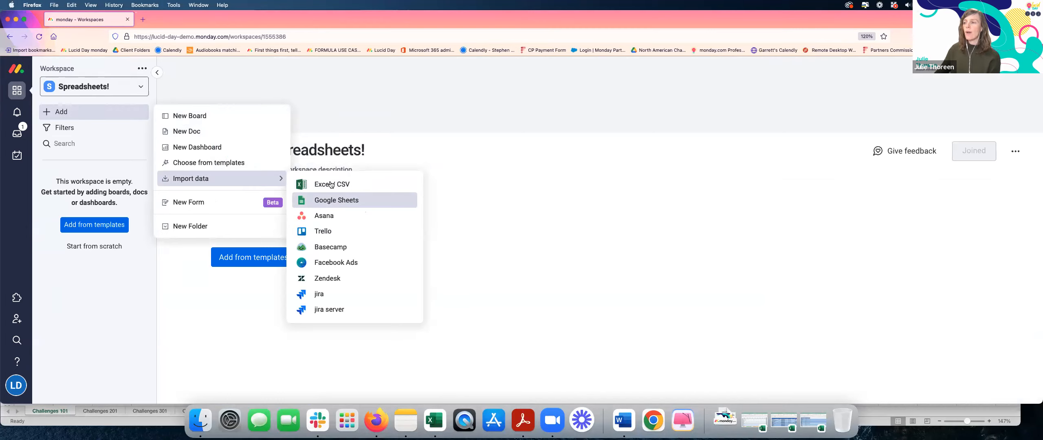
- Switch to the Excel workbook and highlight the ID# and Customer columns to compare them as item titles
click(142, 420)
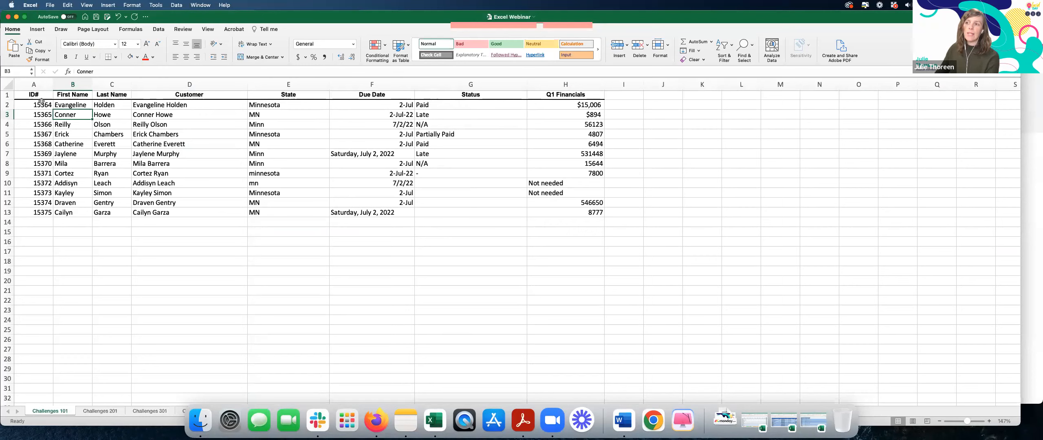
drag(163, 101, 176, 216)
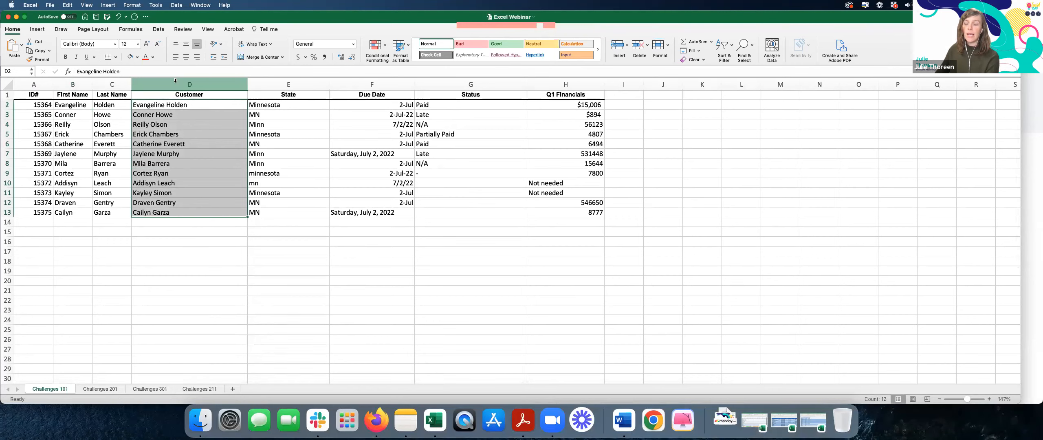
click(44, 83)
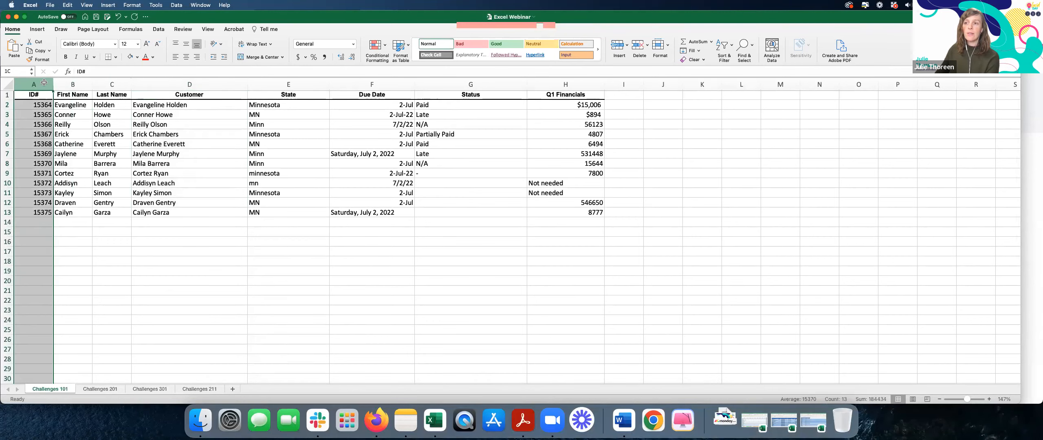
click(186, 83)
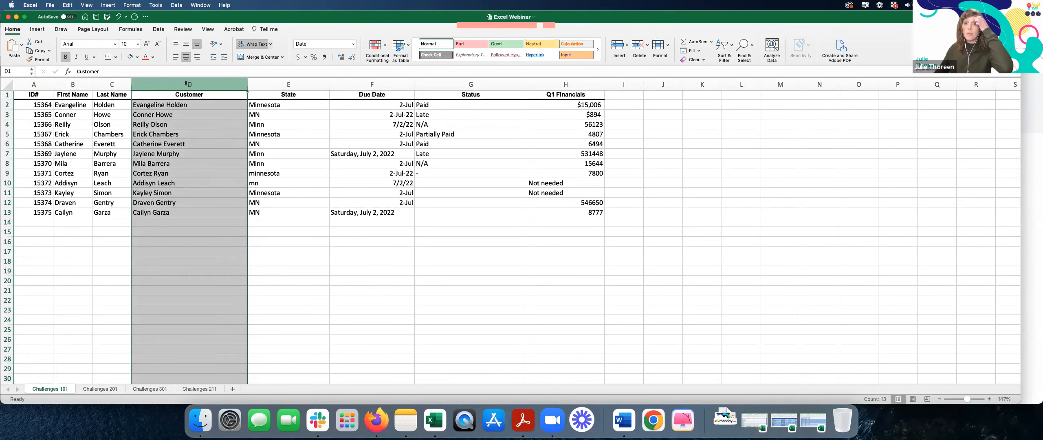
- Switch back to monday.com and upload Excel Webinar.xlsx as an Excel/CSV import
click(375, 422)
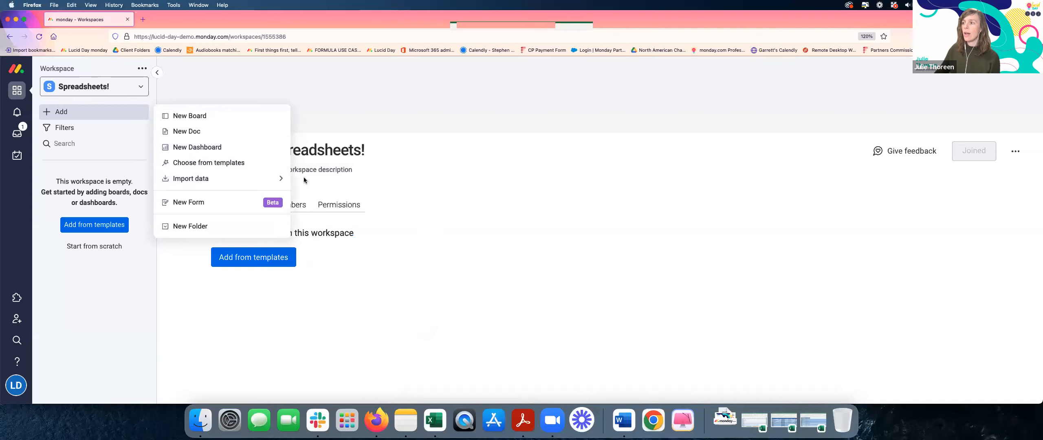
click(333, 184)
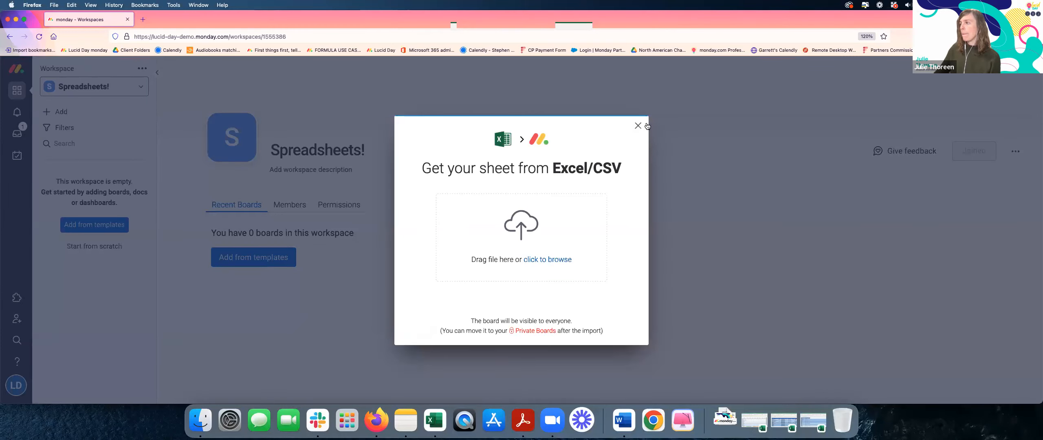
click(550, 270)
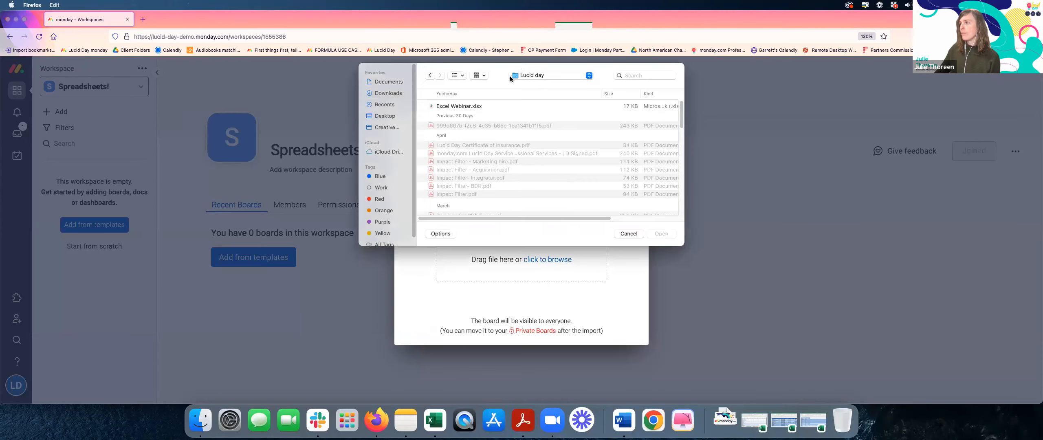
double_click(469, 105)
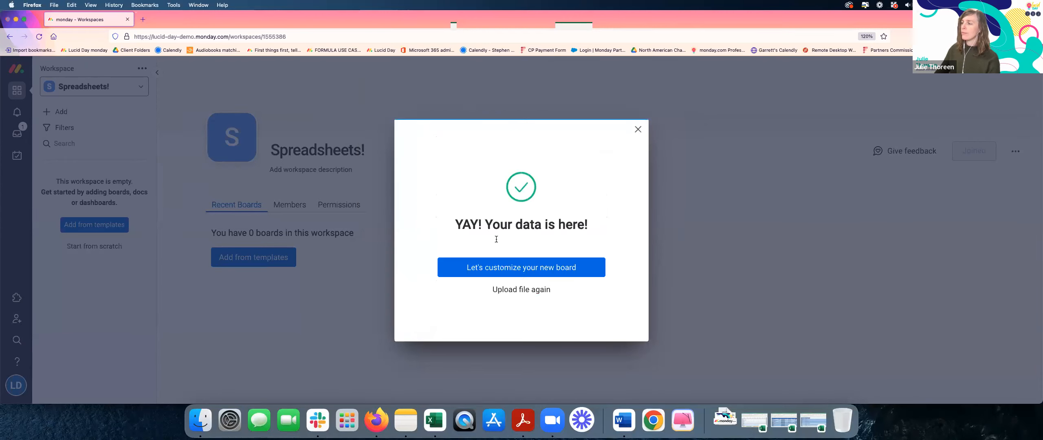
- Try row 1 as the column titles and Customer as the first column, and abandon the import
click(522, 265)
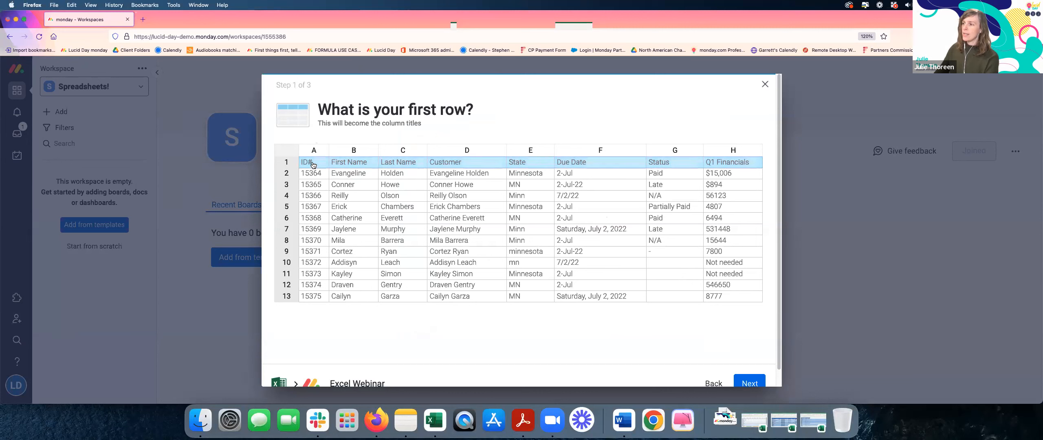
click(750, 383)
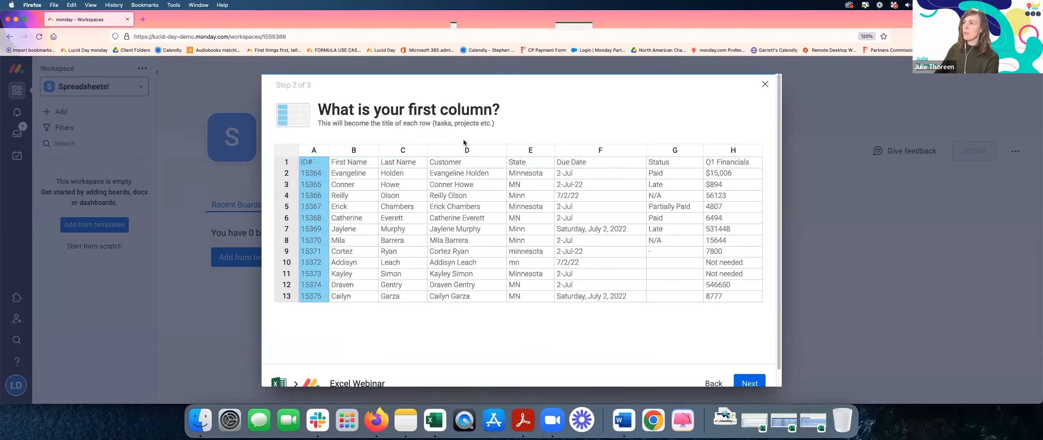
click(475, 156)
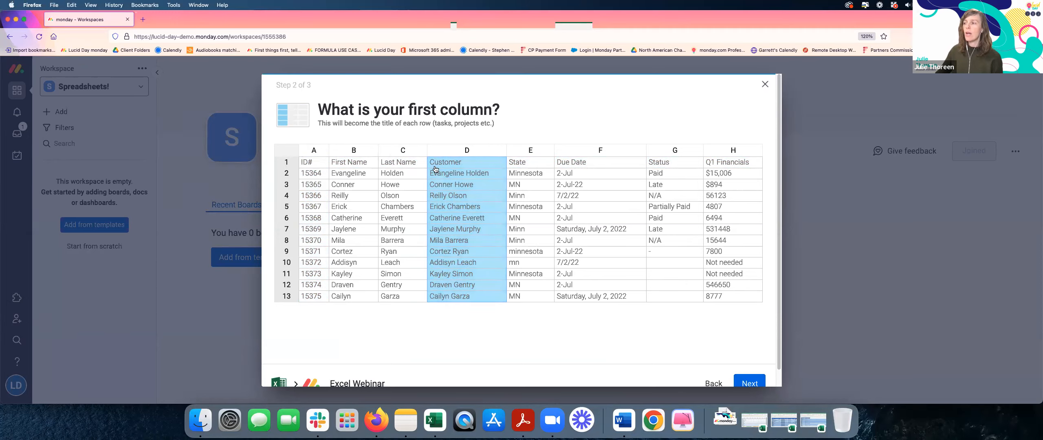
click(704, 383)
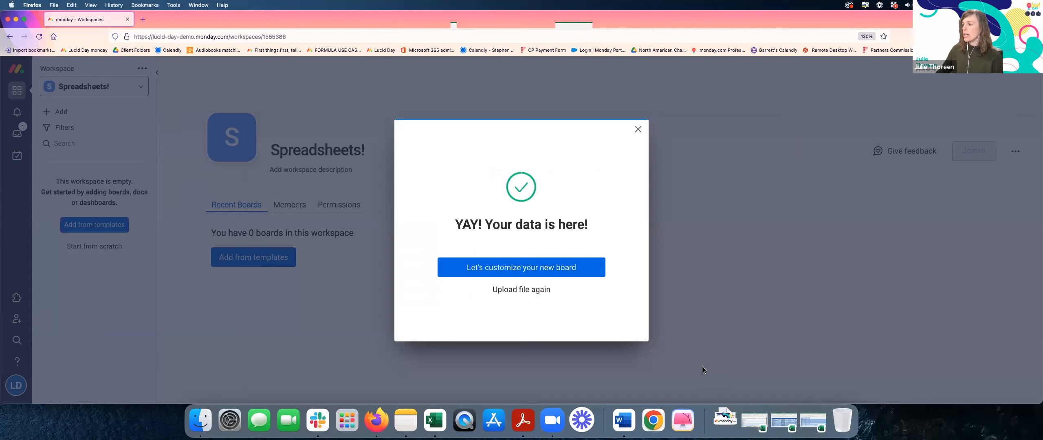
click(638, 130)
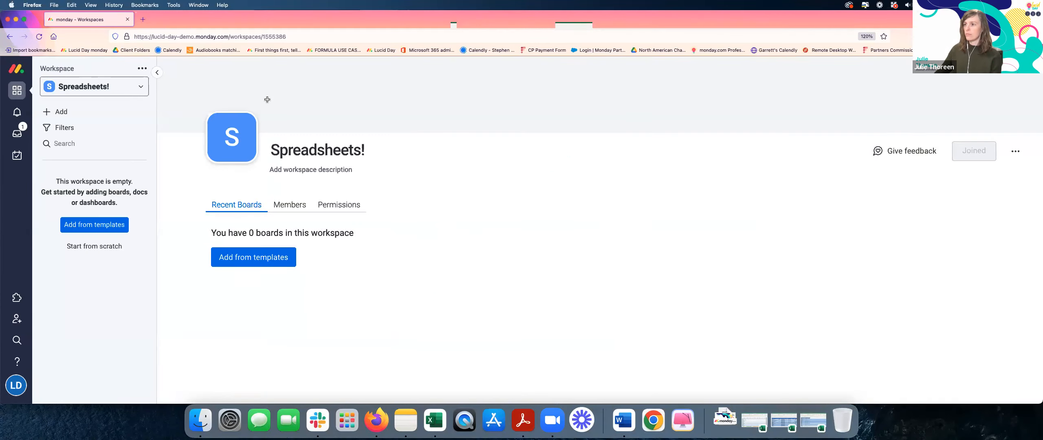
- Switch to Excel, move the Customer column in front of the ID# column and save the workbook
key(super+Tab)
key(super+c)
right_click(44, 84)
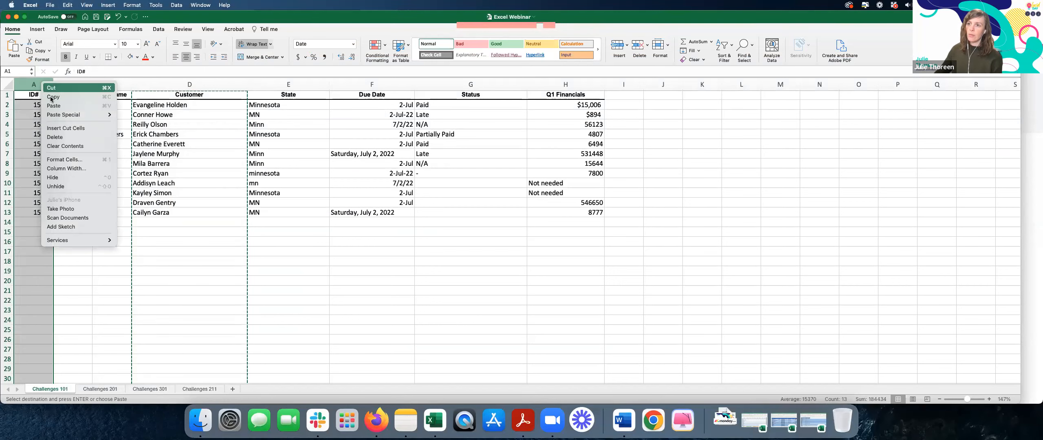
click(72, 127)
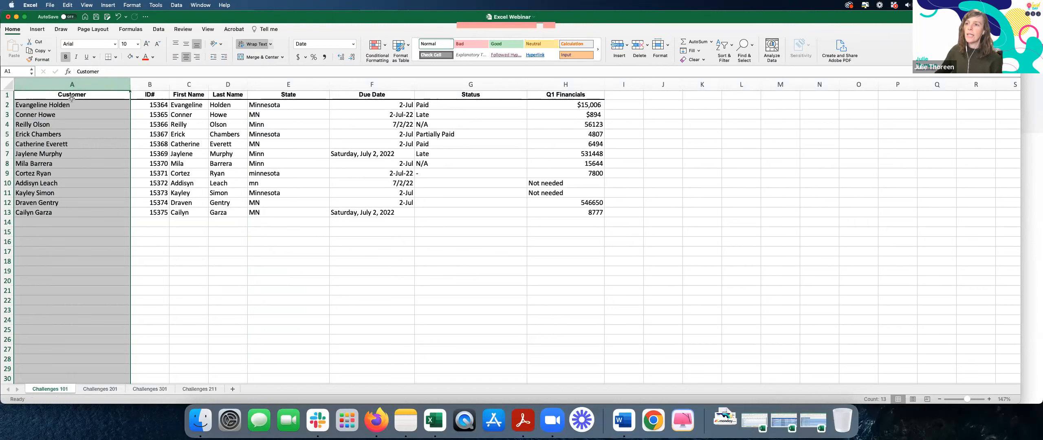
key(super+s)
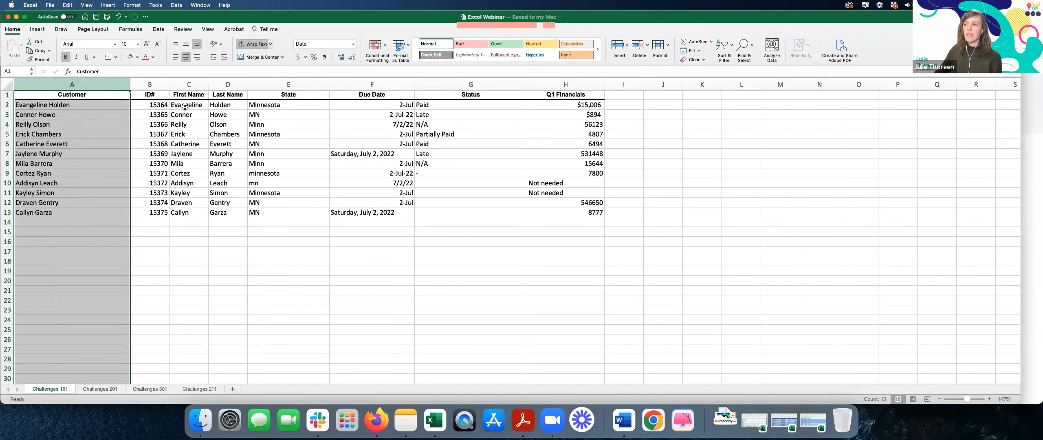
- Standardize the State column by entering MN in E2 and filling it down through E13
click(271, 103)
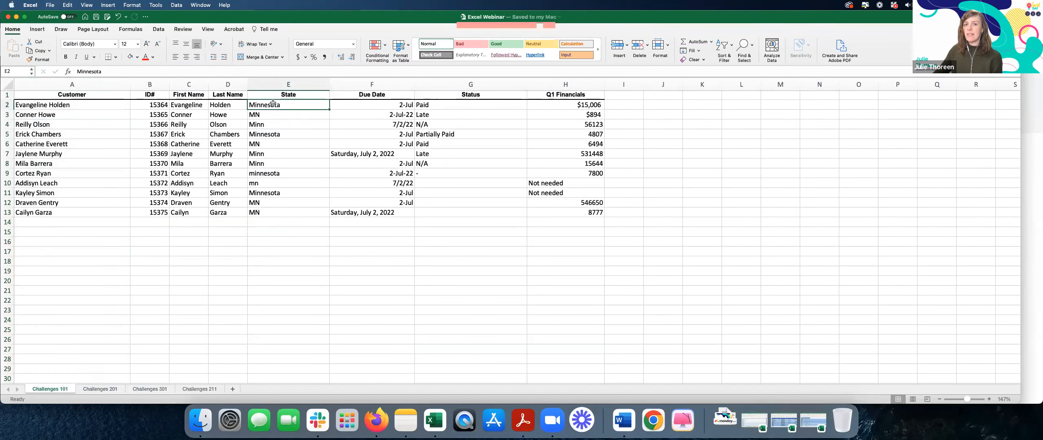
drag(295, 104, 285, 210)
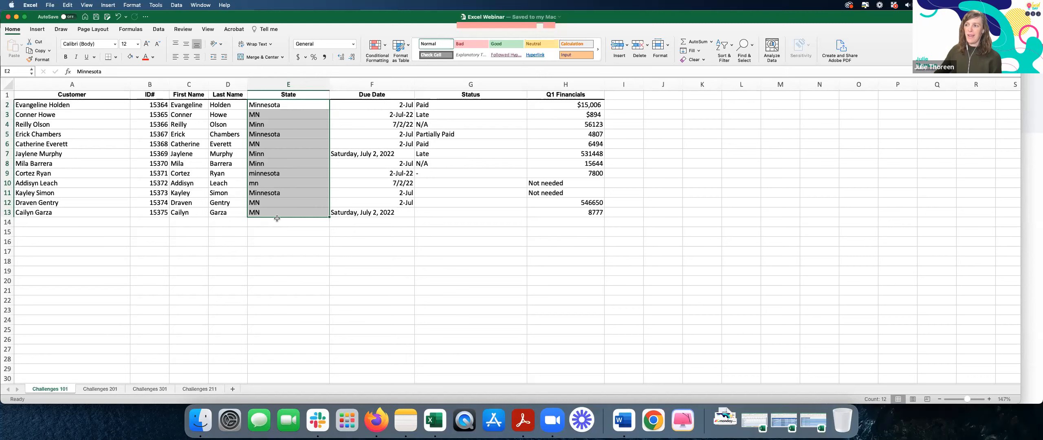
click(279, 104)
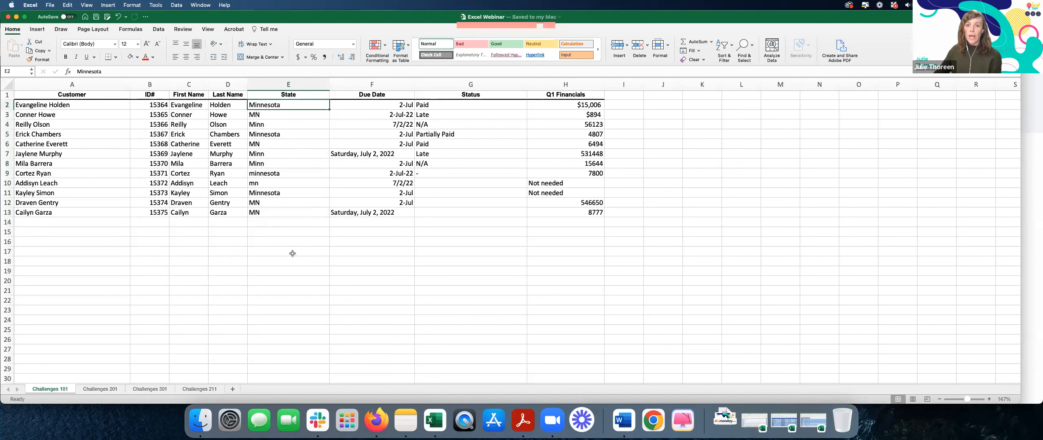
text(MN)
key(Return)
click(291, 104)
drag(328, 110, 320, 218)
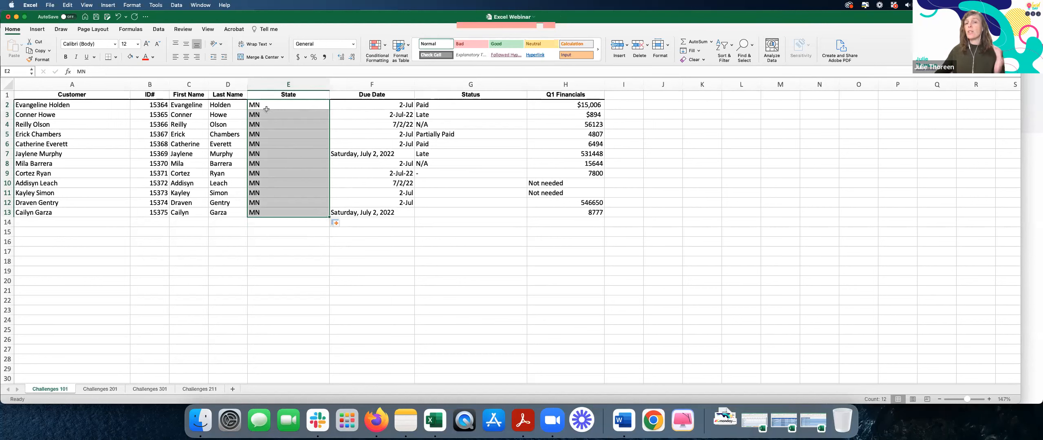
- Highlight the State entries and the Due Date cells down to row 14, and save the workbook
drag(267, 106, 281, 210)
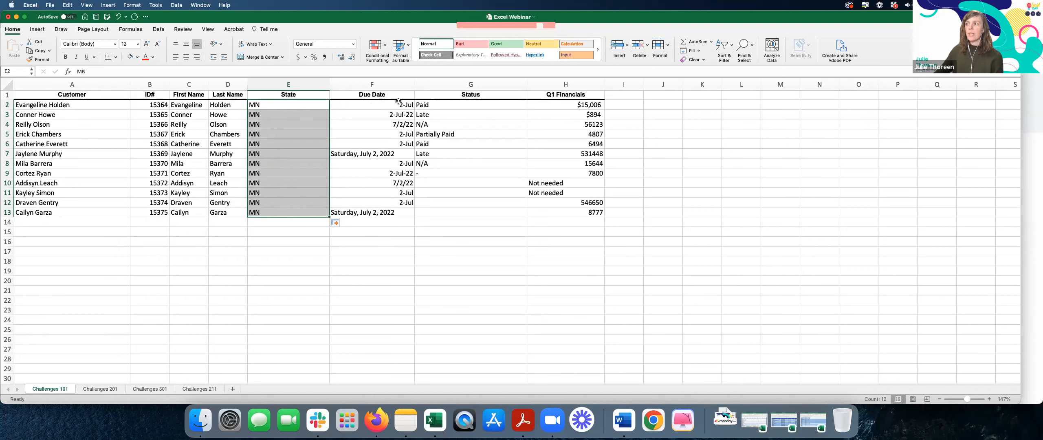
drag(398, 102, 394, 216)
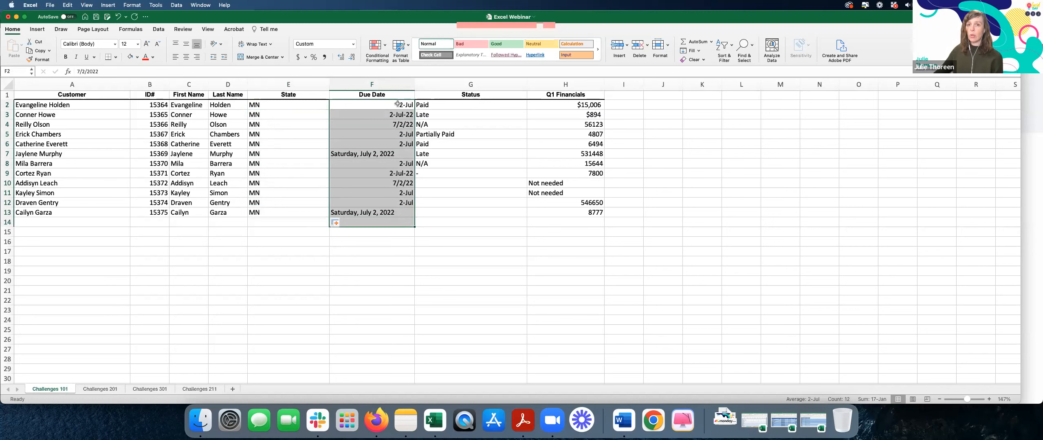
key(super+s)
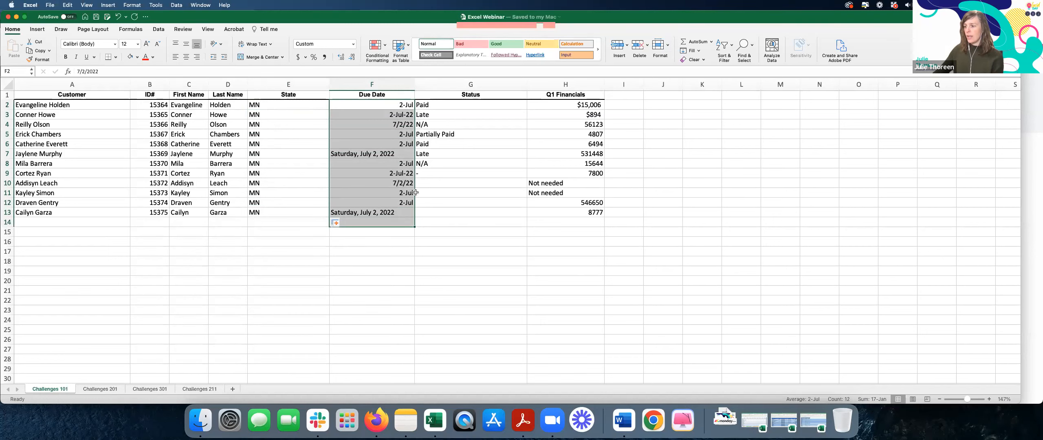
- Switch to monday.com and upload the revised Excel Webinar.xlsx to the Spreadsheets! workspace as an Excel/CSV import
click(382, 427)
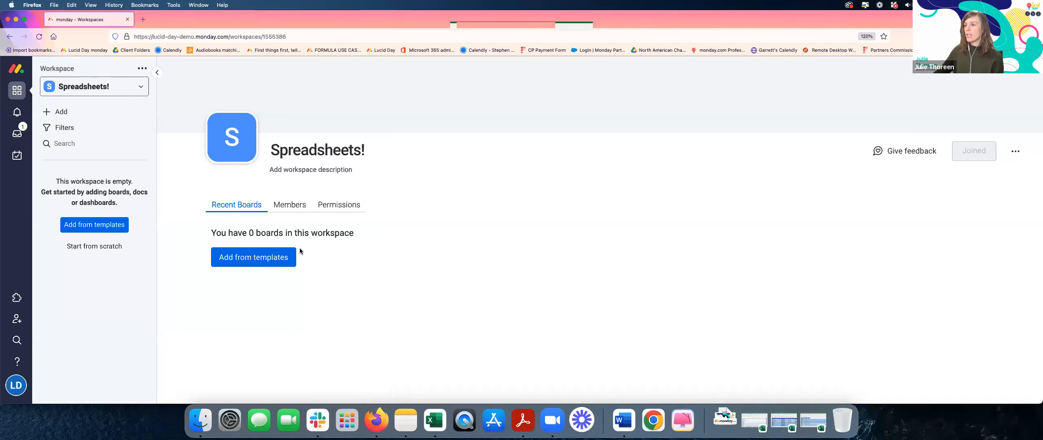
click(133, 109)
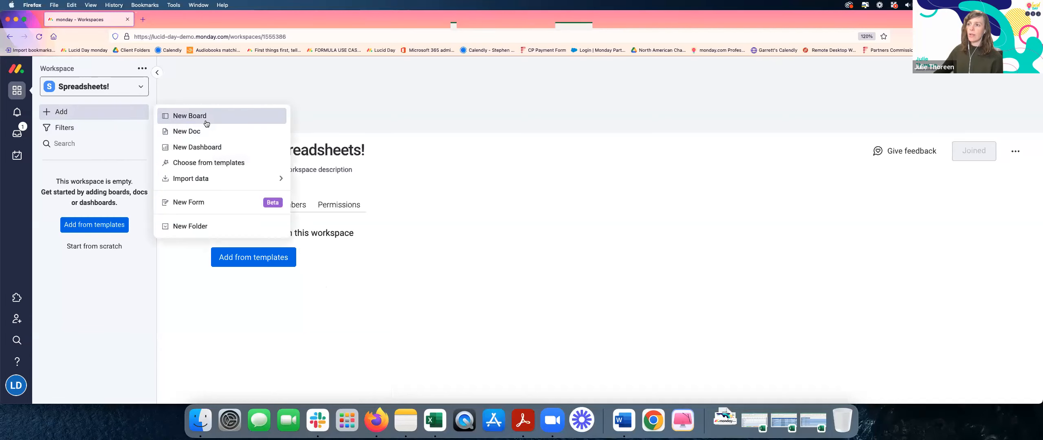
mouse_move(244, 178)
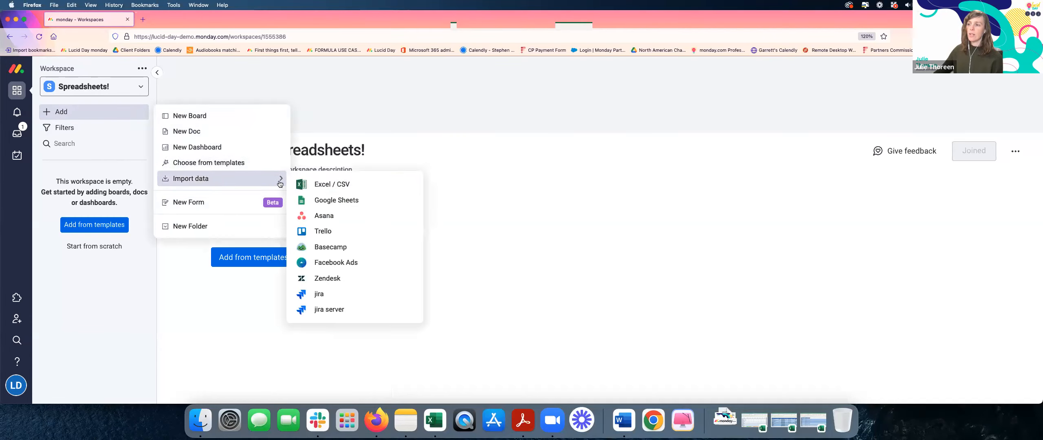
click(318, 184)
click(538, 261)
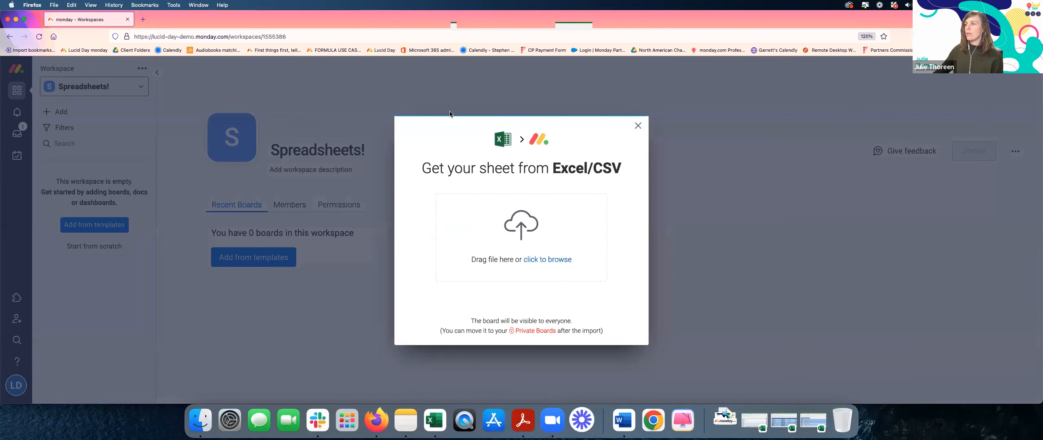
click(440, 106)
click(661, 234)
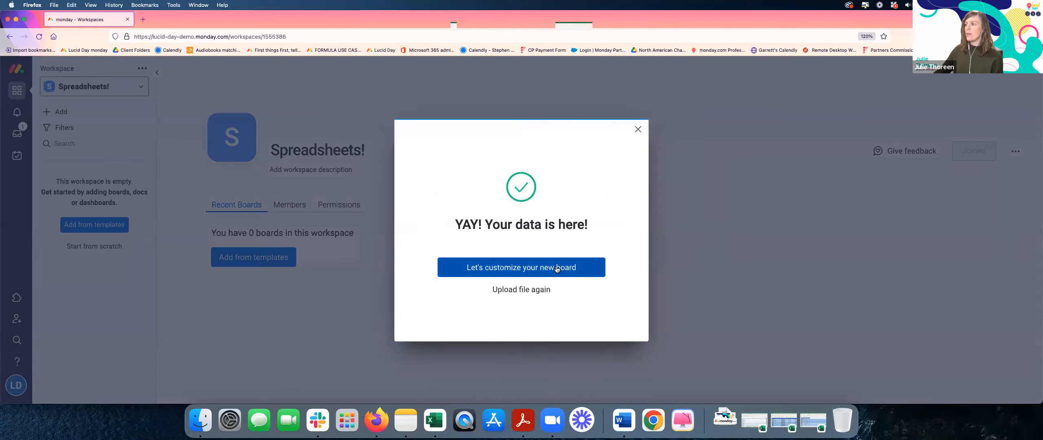
- Continue the import with the first row as column titles up to column customization, and check the column types offered for Due Date
click(558, 267)
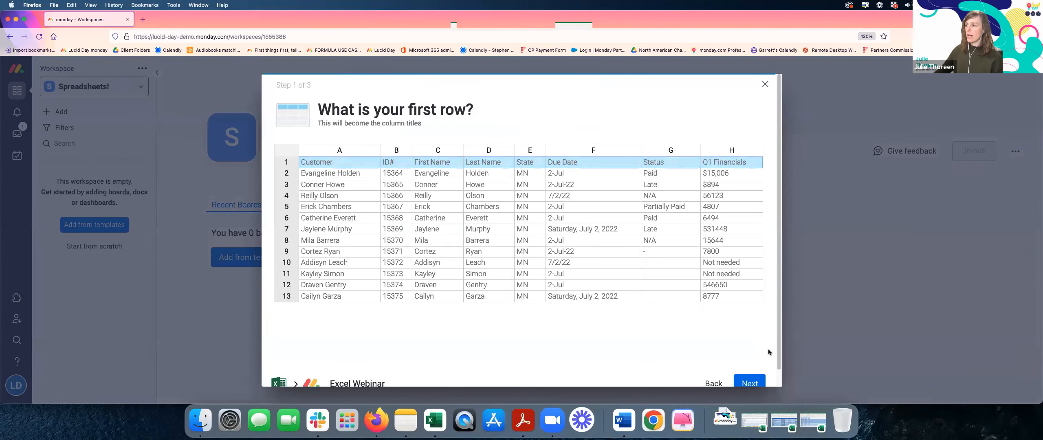
click(750, 383)
click(750, 383)
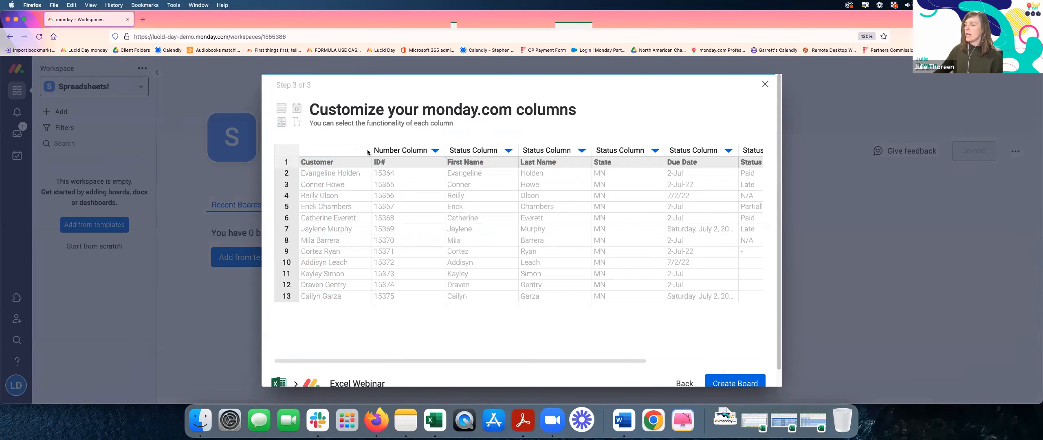
click(717, 153)
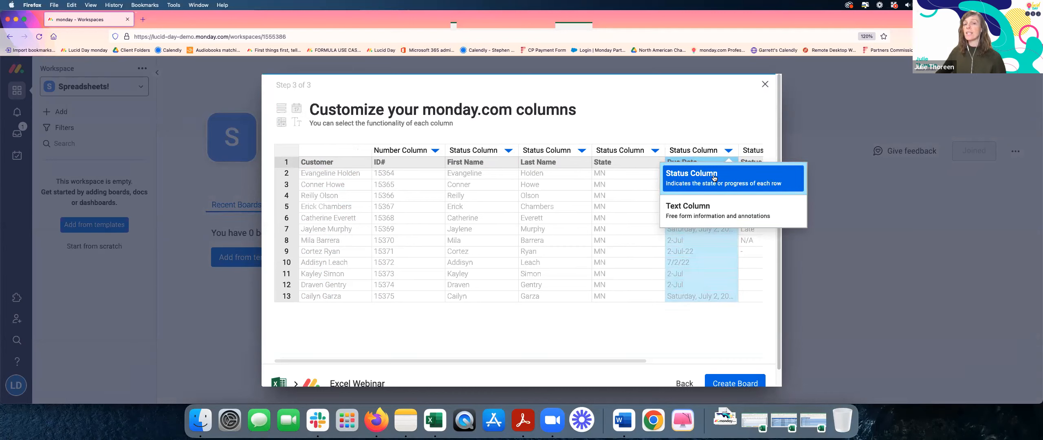
click(711, 152)
click(711, 153)
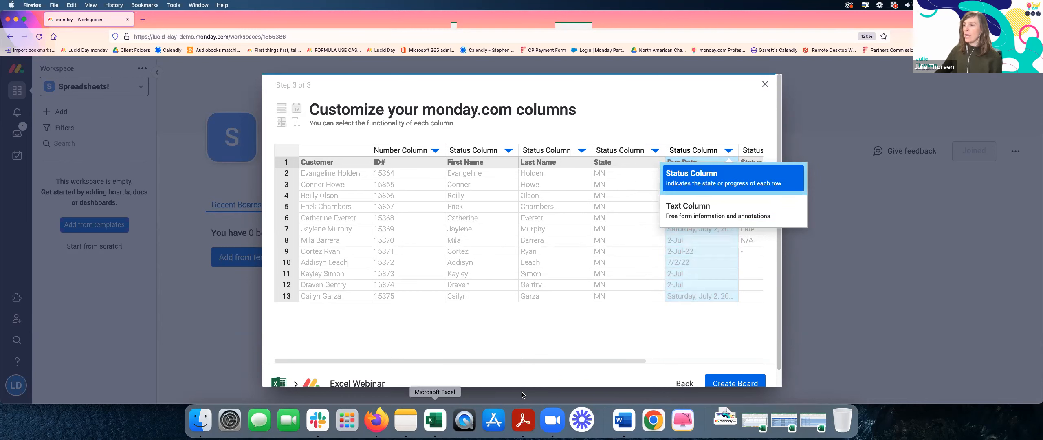
- Switch to Excel and re-enter the written-out due dates in F7 and F13 as the numeric date 7/2/22
click(435, 420)
click(392, 106)
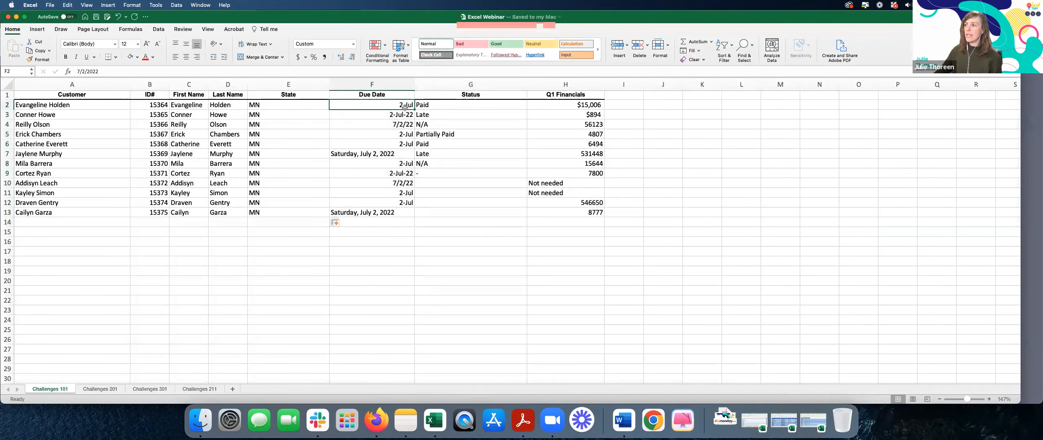
click(386, 153)
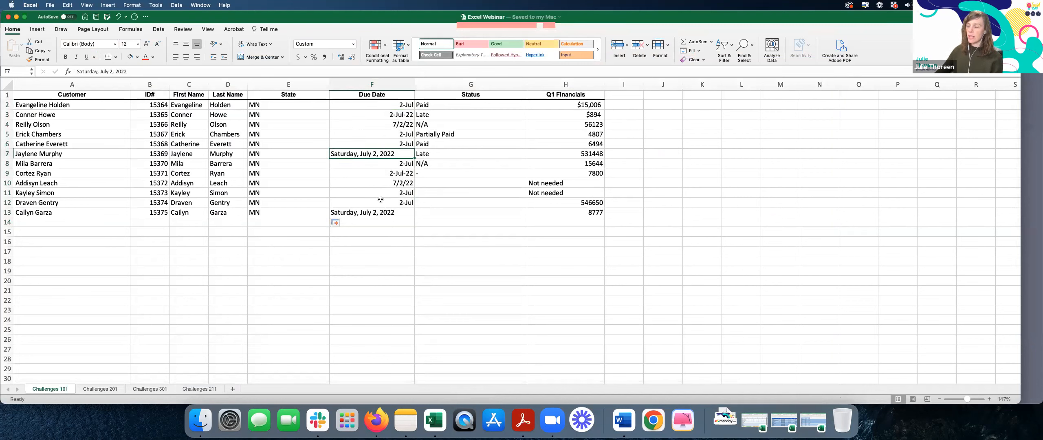
text(7/2/202)
key(Return)
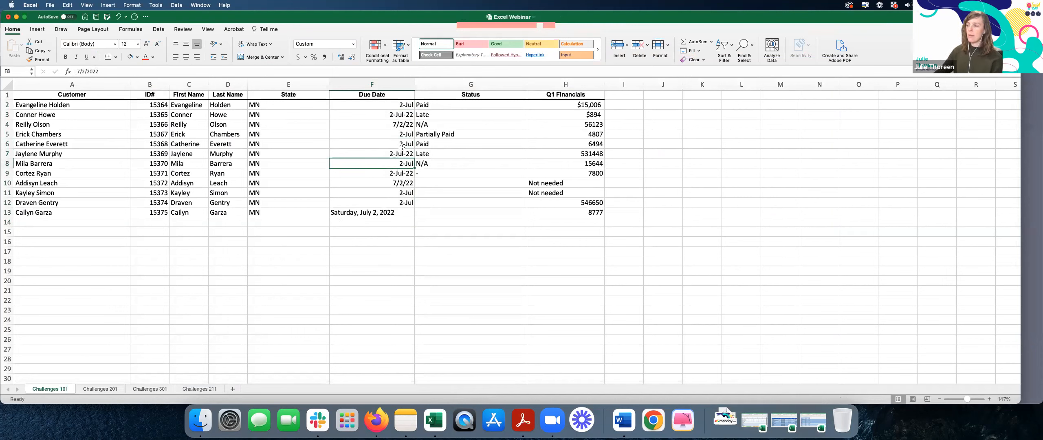
click(398, 211)
text(7/2/22)
key(Return)
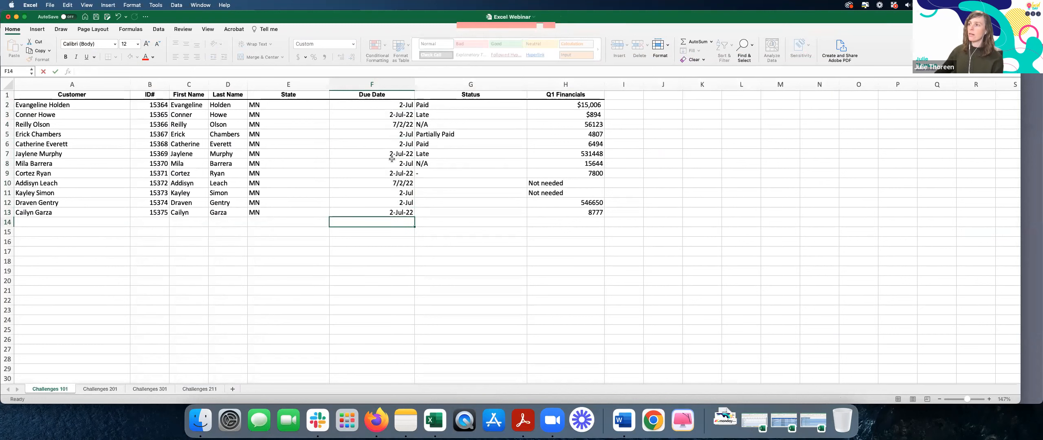
- Format the Due Date cells F2:F13 as Short Date
drag(396, 105, 396, 211)
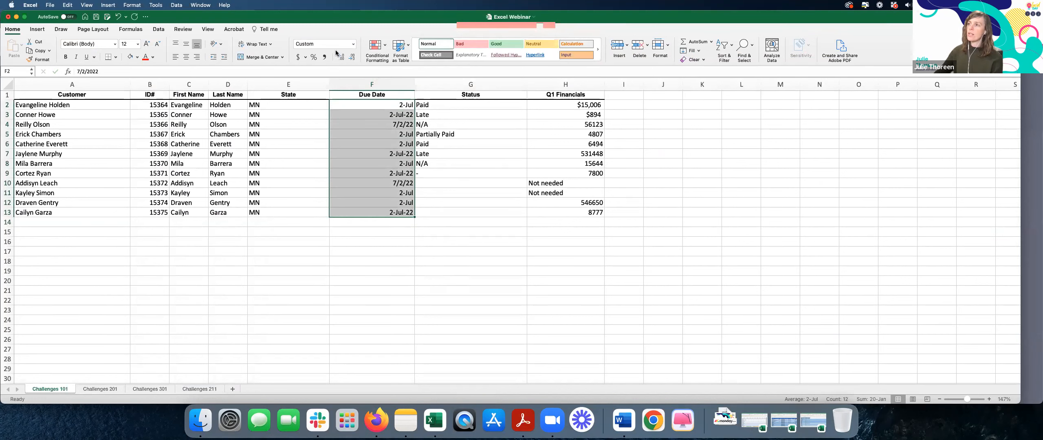
click(353, 44)
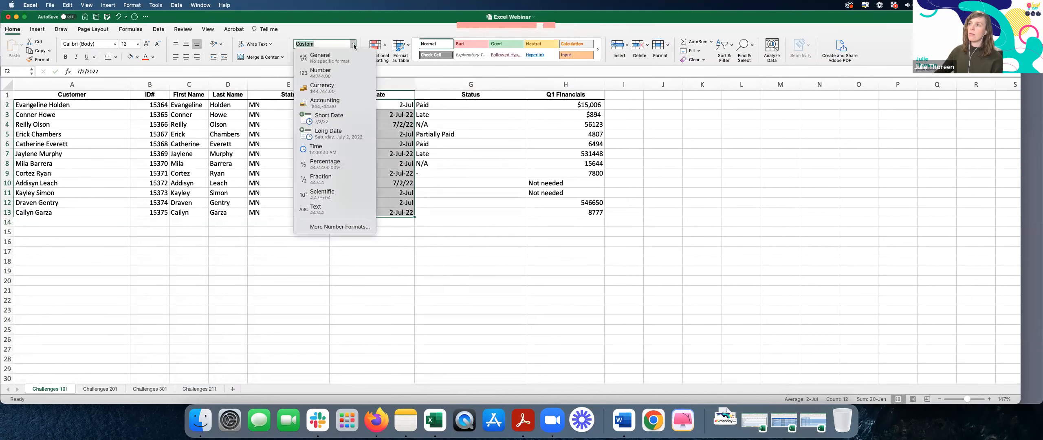
click(331, 116)
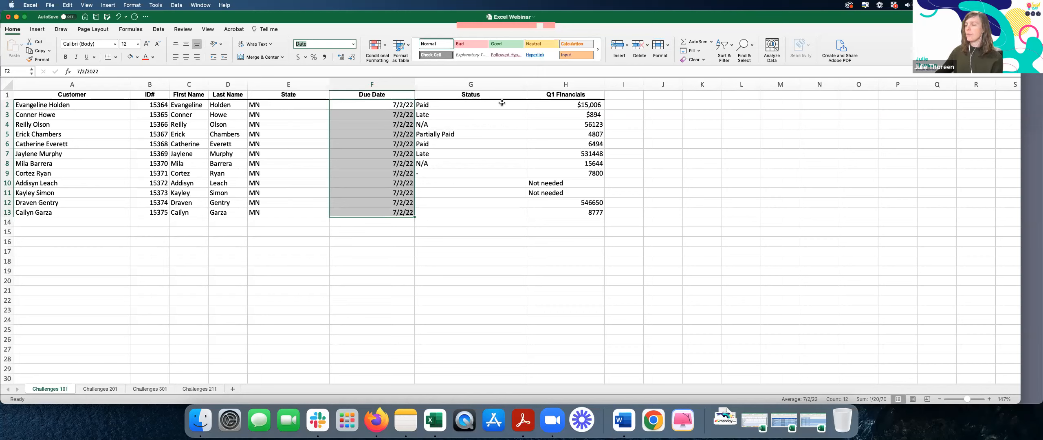
- Review the Q1 Financials, Customer and First Name columns along with the data in the remaining columns
drag(592, 106, 586, 215)
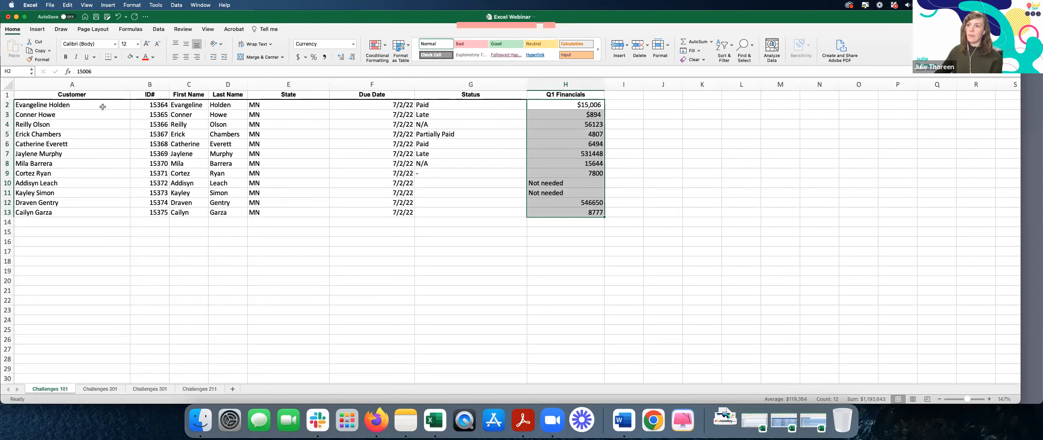
drag(93, 104, 107, 209)
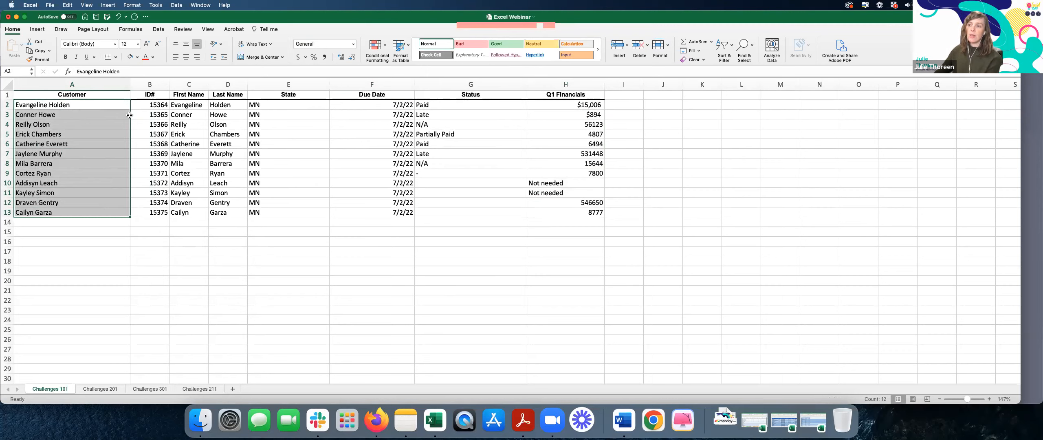
click(188, 83)
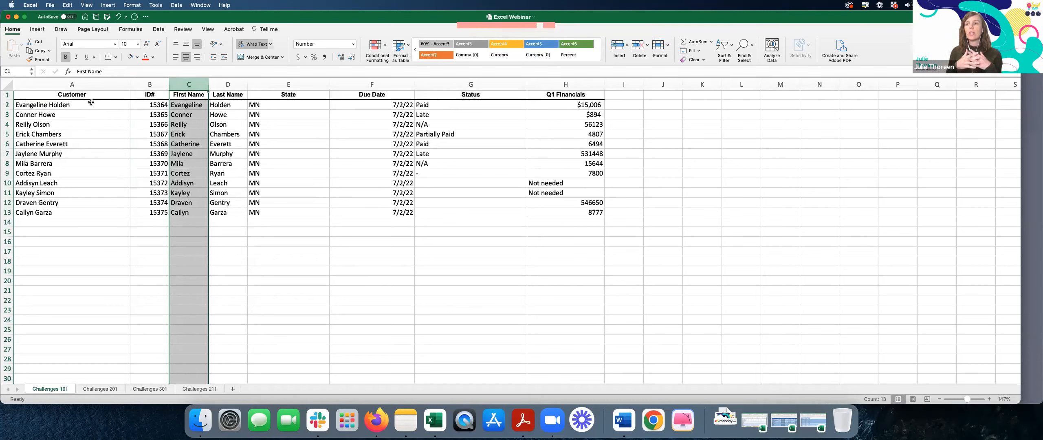
drag(91, 103, 105, 212)
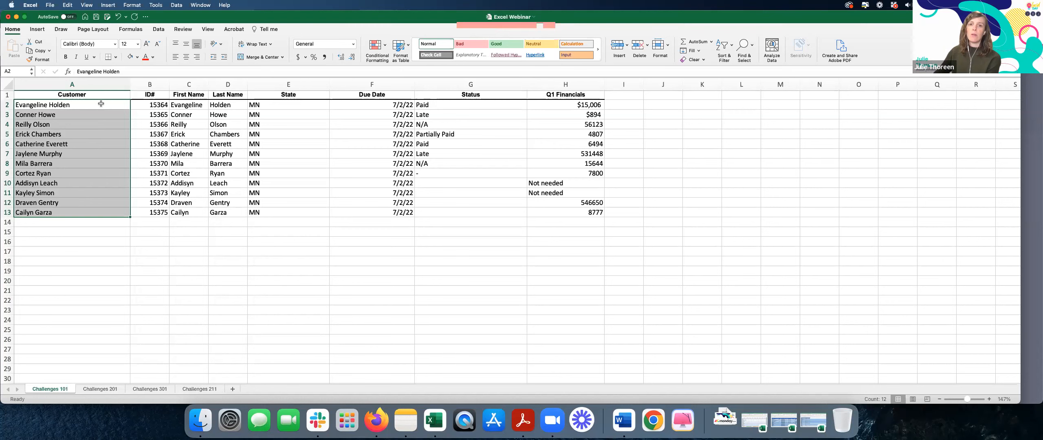
drag(151, 105, 286, 104)
drag(421, 115, 587, 216)
drag(61, 105, 71, 209)
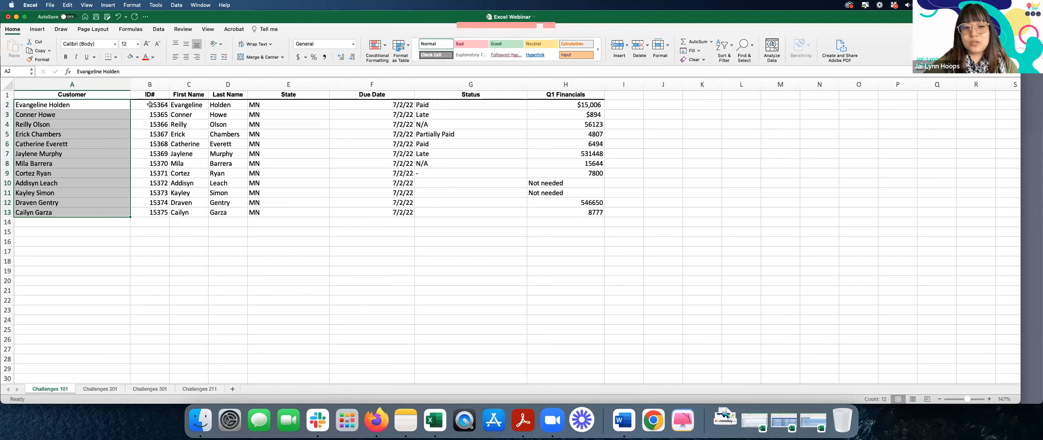
- Compare the ID# column with the Customer column and examine the customer entries in A2:A13
drag(150, 105, 158, 212)
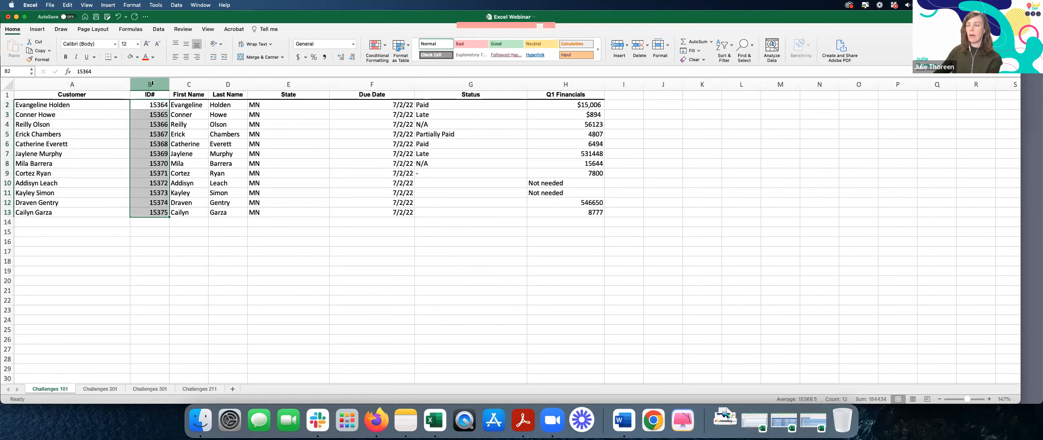
click(106, 84)
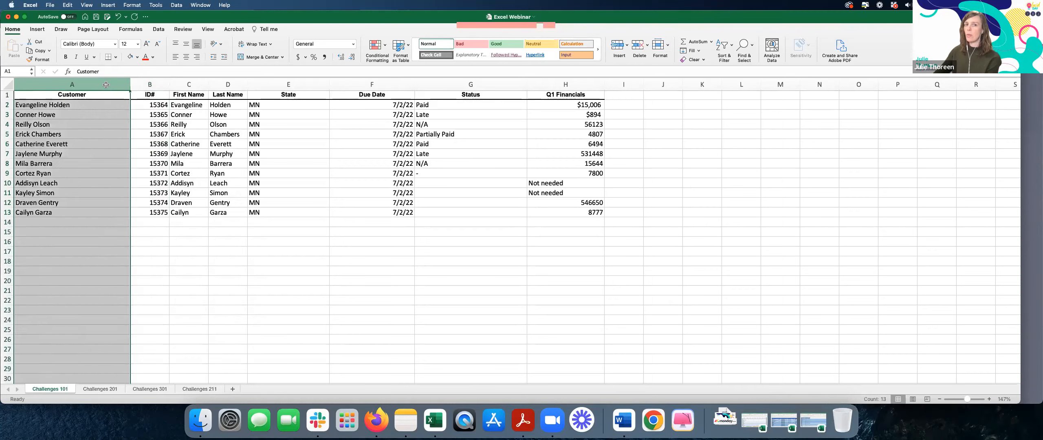
click(146, 83)
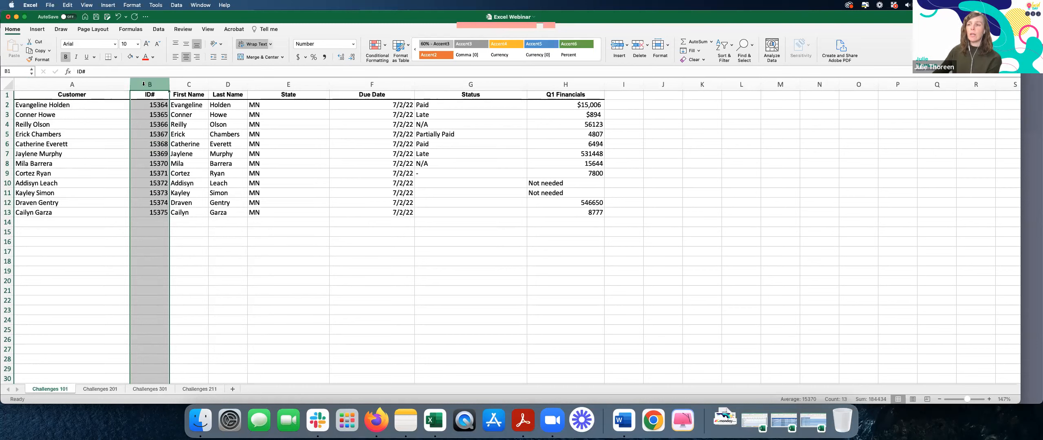
click(91, 83)
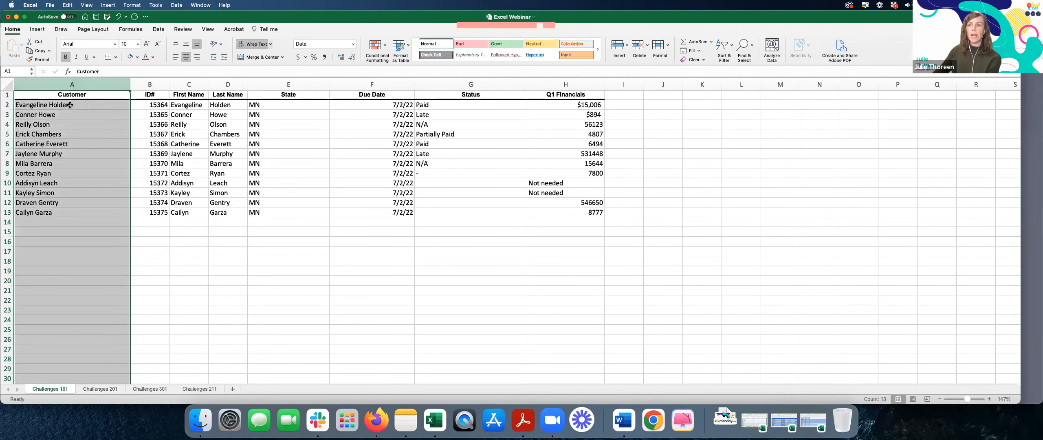
double_click(70, 105)
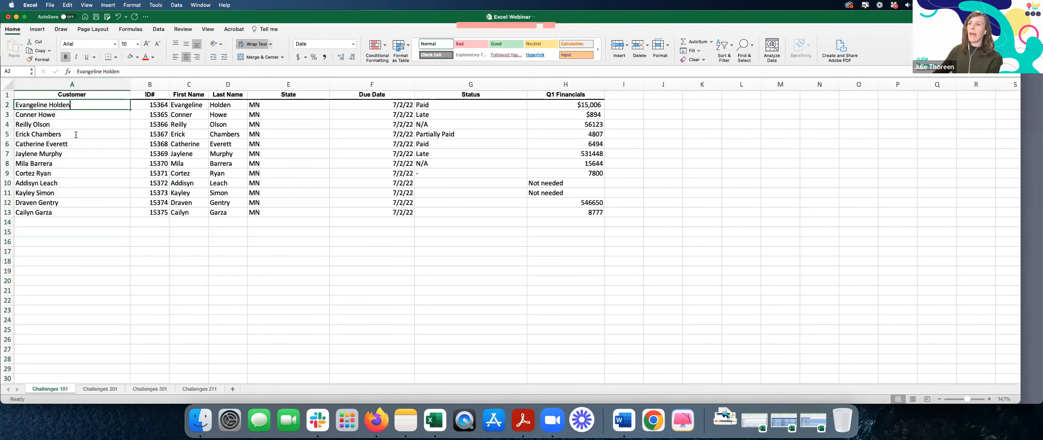
click(66, 215)
drag(49, 105, 103, 211)
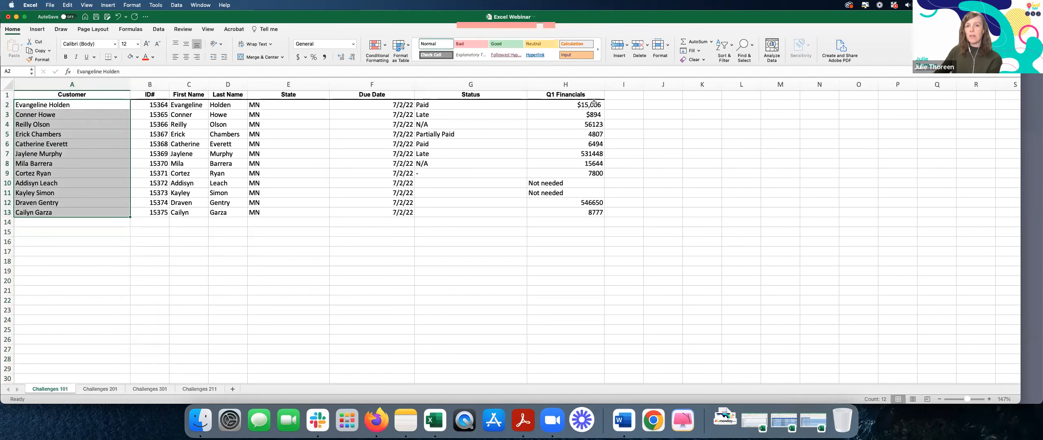
- Examine the Q1 Financials entries including H10, switch to monday.com and inspect the Status and Q1 Financials columns in the import preview
drag(595, 105, 603, 212)
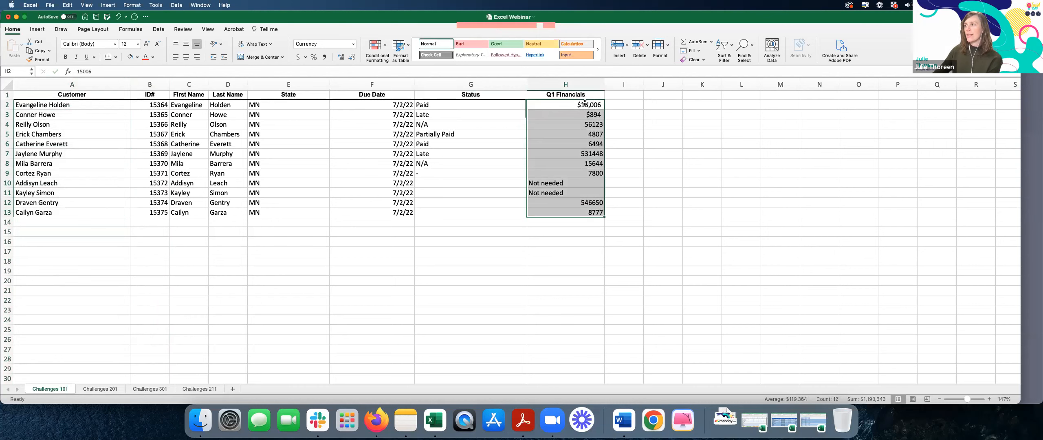
click(565, 184)
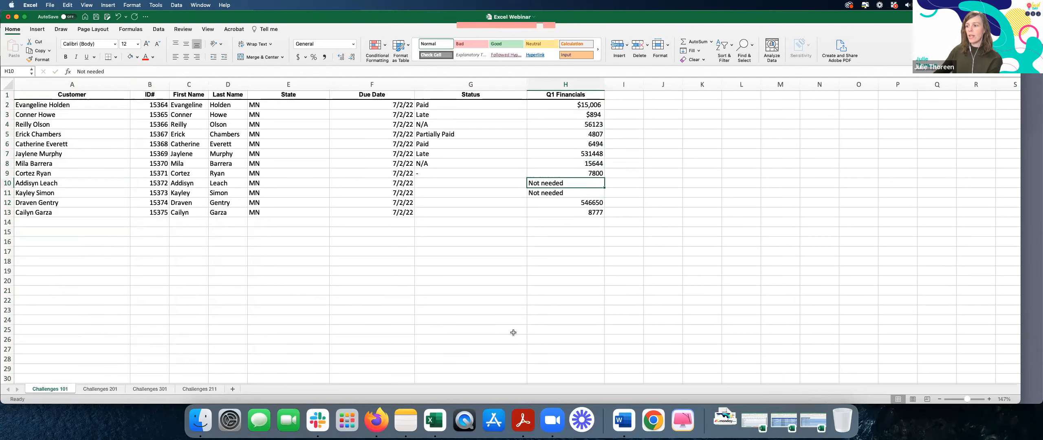
click(378, 418)
scroll(564, 357, right, 3)
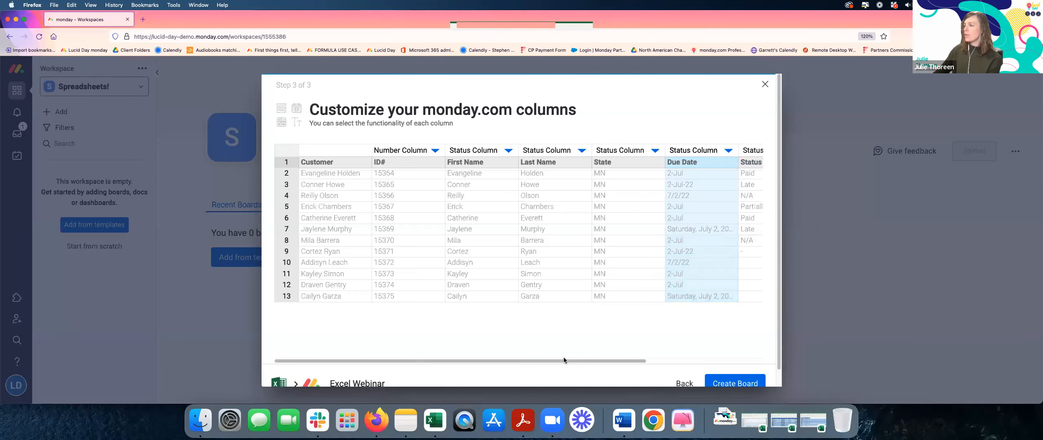
scroll(724, 353, right, 2)
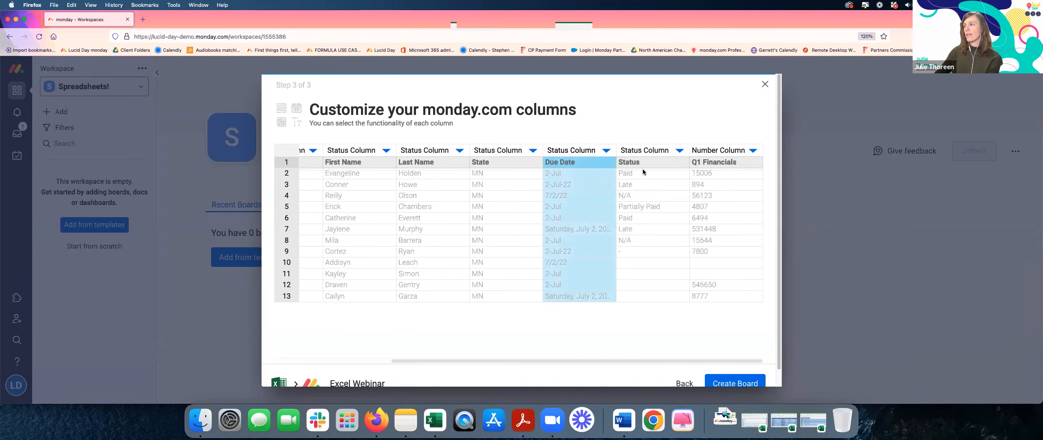
- Switch to Excel and examine the Status entries in column G down to row 13
click(435, 420)
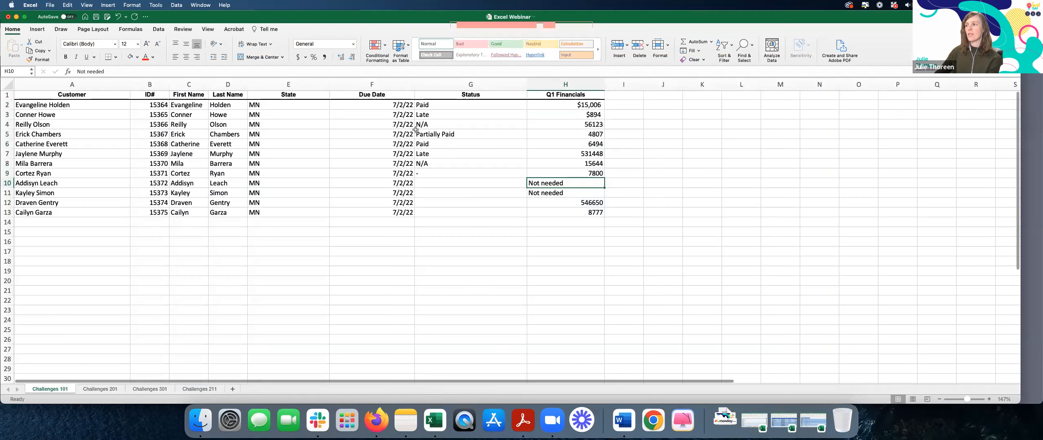
click(466, 103)
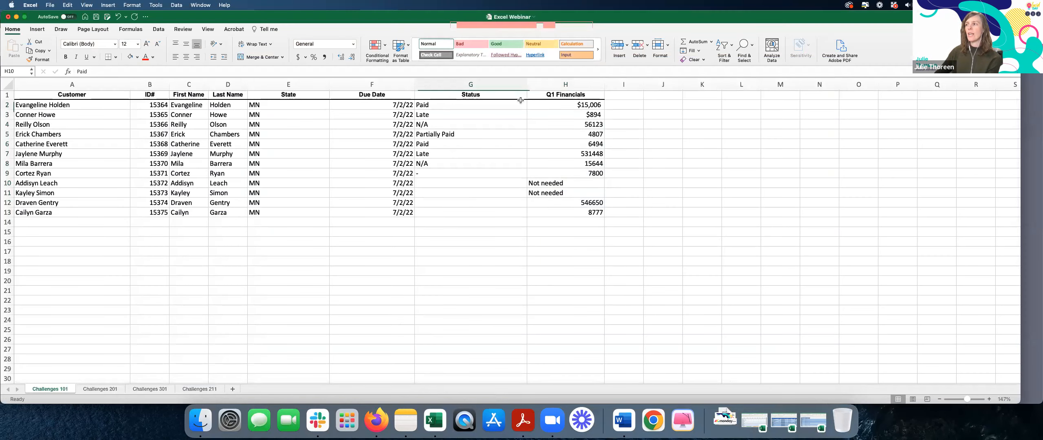
key(super+z)
click(457, 105)
drag(447, 115, 456, 212)
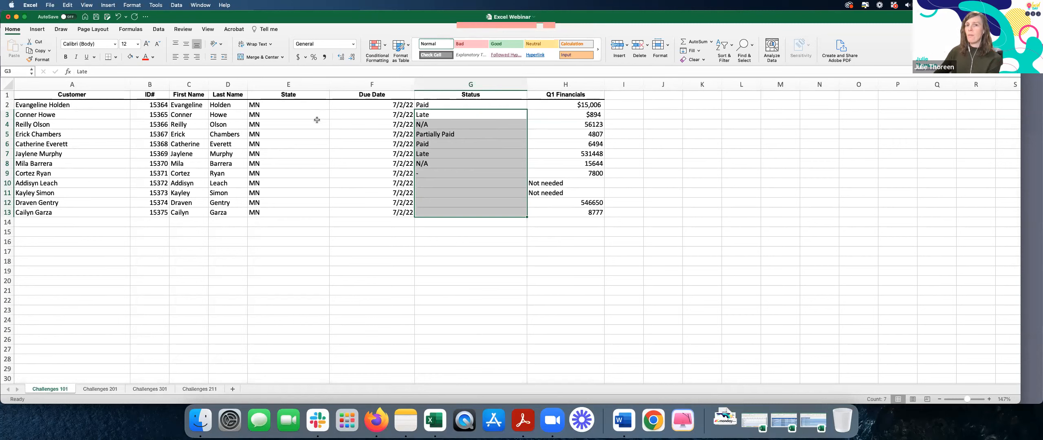
- Switch to monday.com and check the column types offered for ID# in the import preview
click(376, 421)
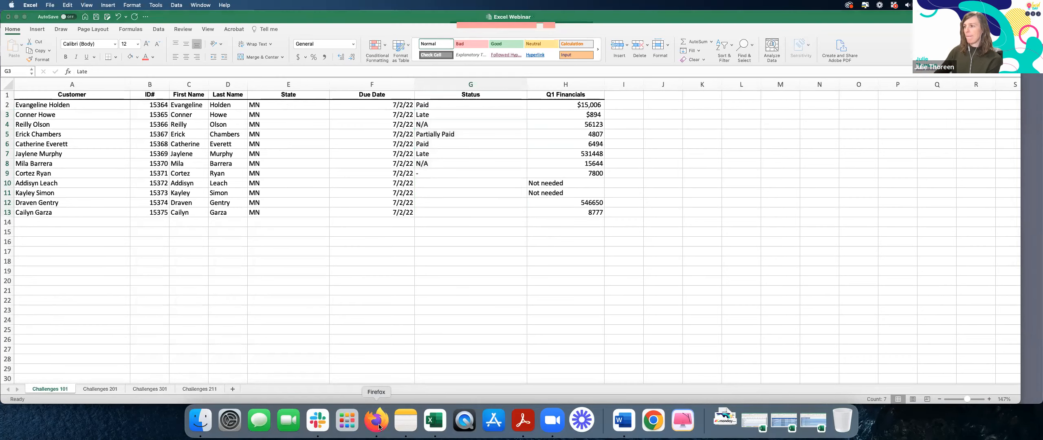
click(592, 230)
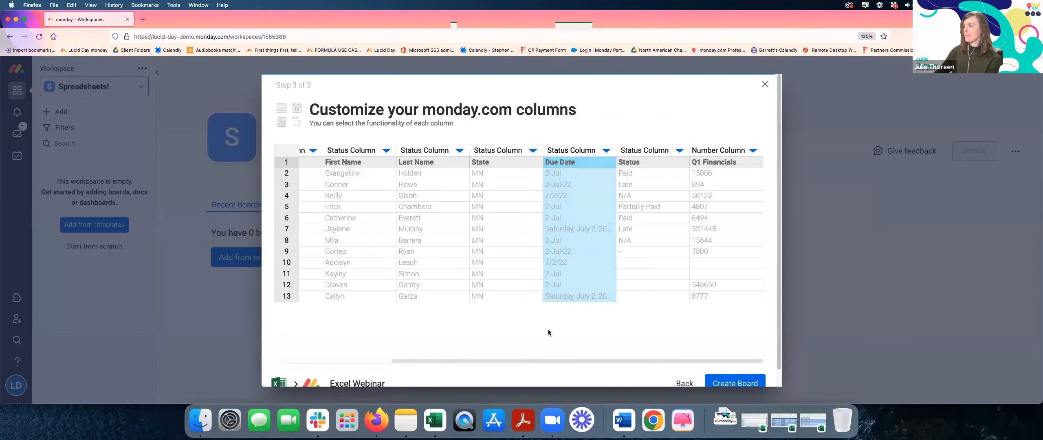
drag(526, 361, 334, 361)
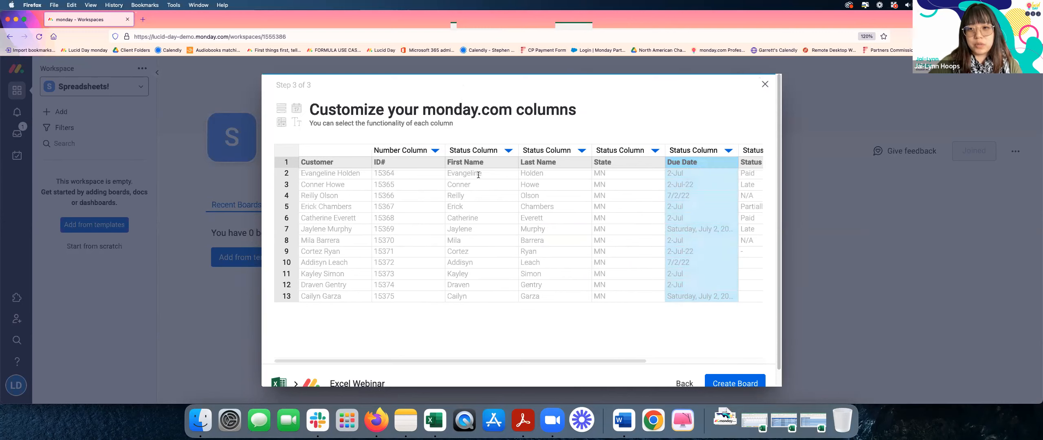
click(431, 152)
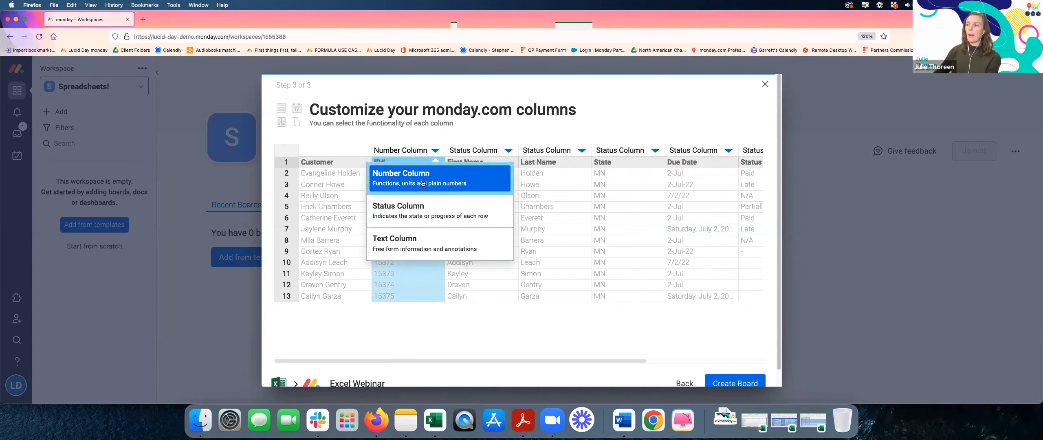
click(434, 149)
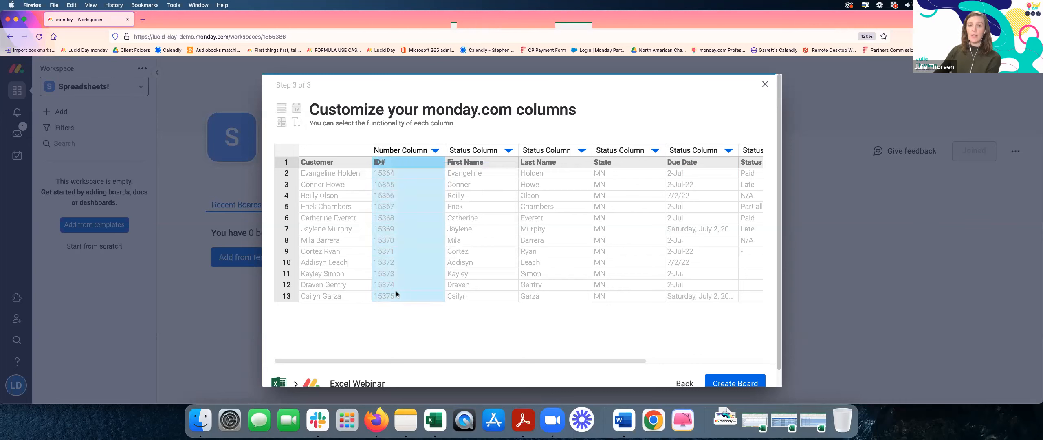
click(436, 151)
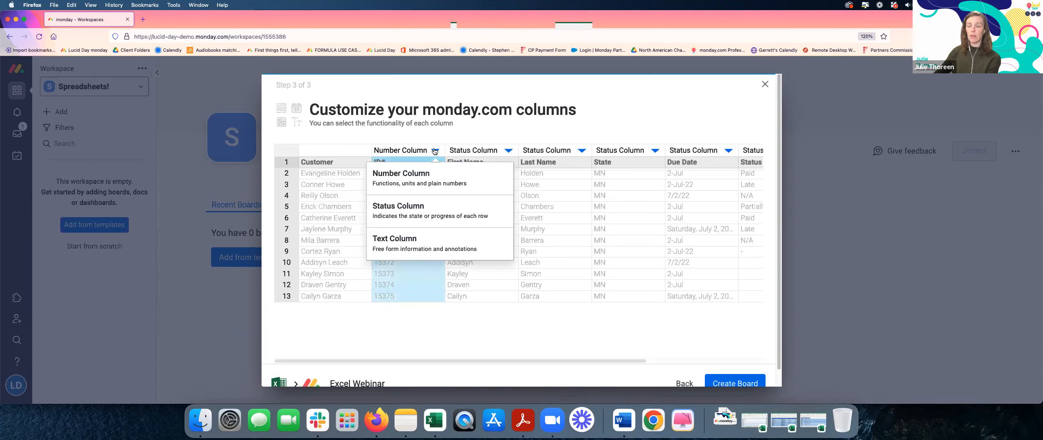
- Set the ID#, First Name and Last Name columns to Text Column in the import preview
click(420, 250)
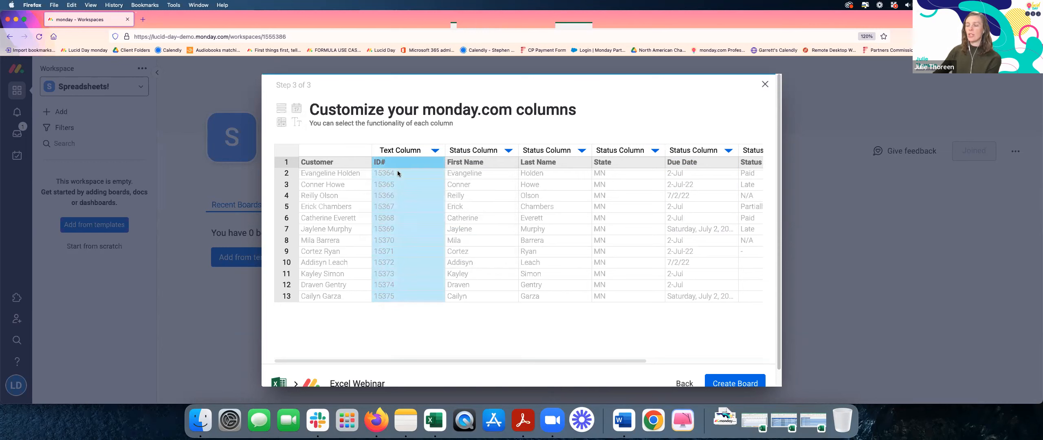
click(507, 150)
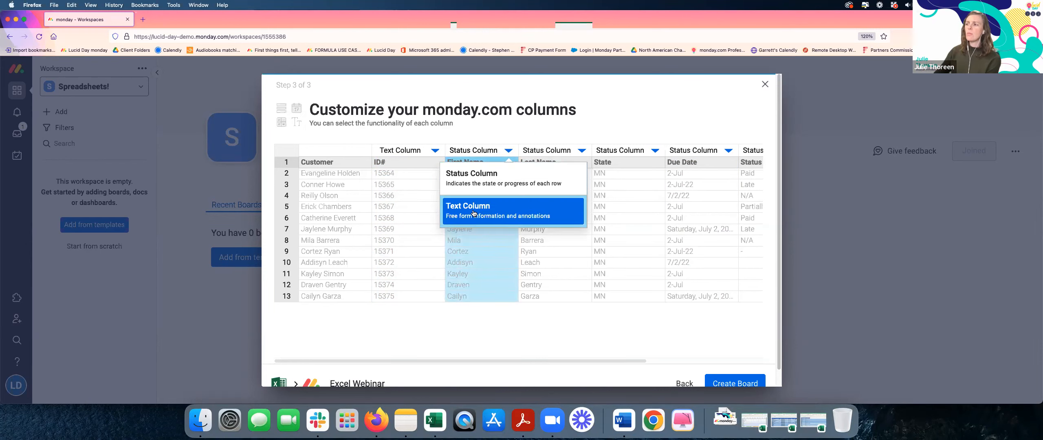
click(488, 210)
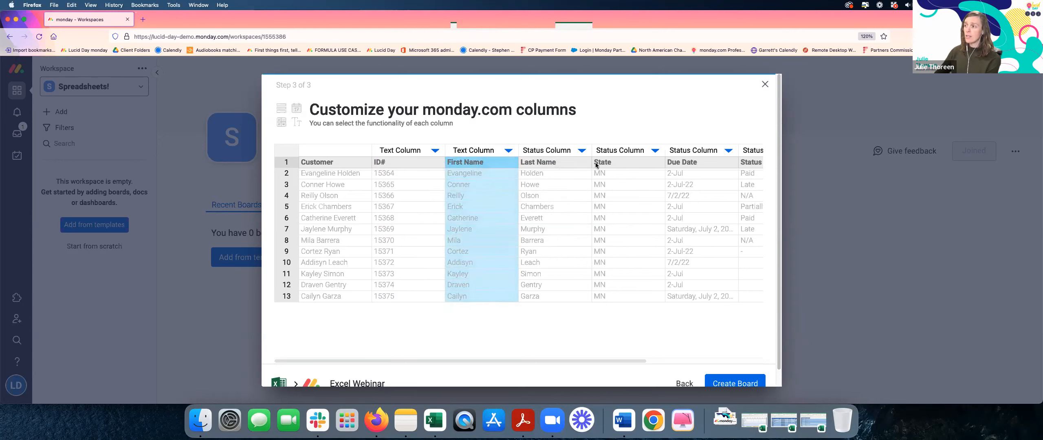
click(582, 152)
click(542, 208)
- Check the column types offered for State, review the remaining columns through Q1 Financials, and create the board
click(656, 151)
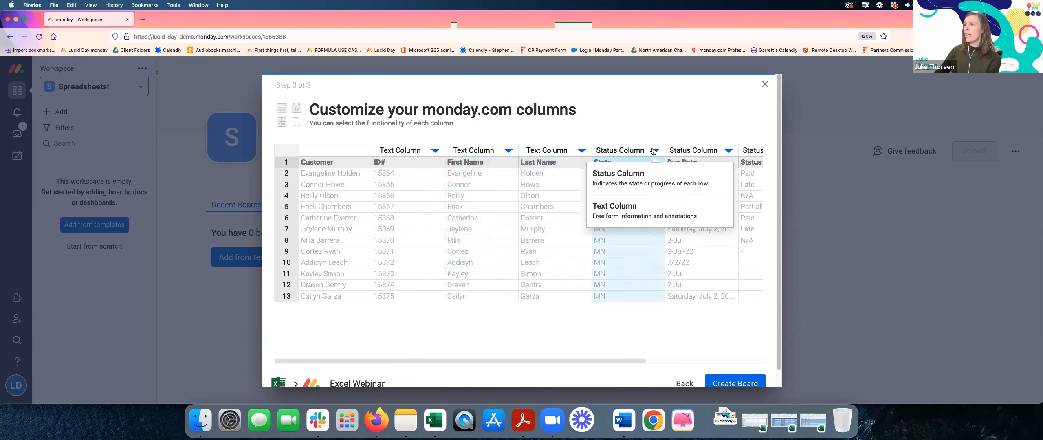
drag(611, 361, 711, 361)
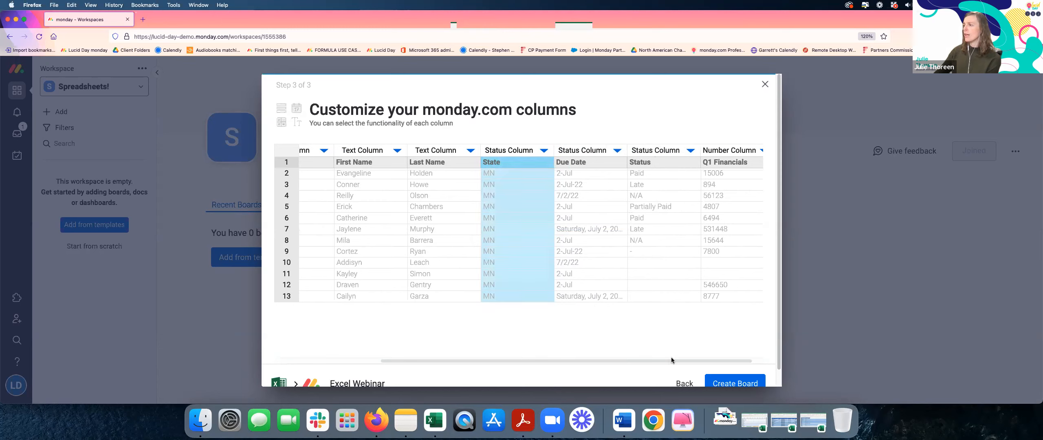
drag(685, 361, 729, 359)
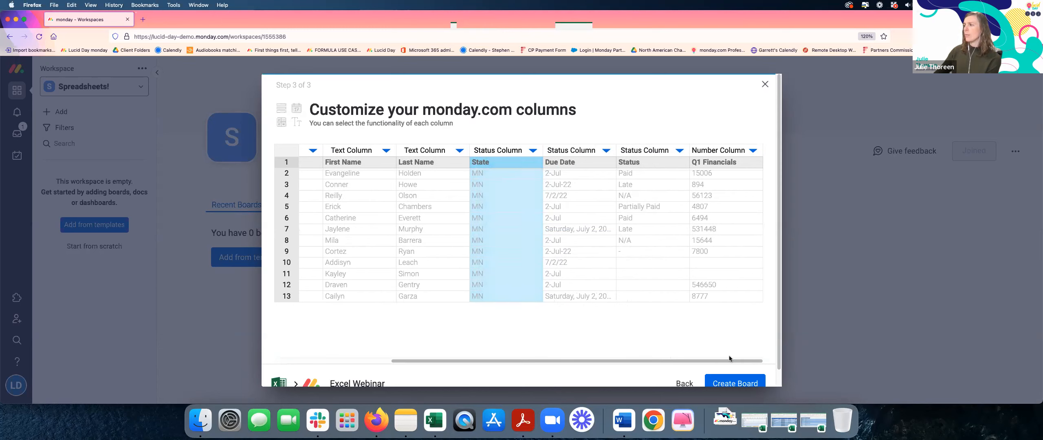
click(730, 383)
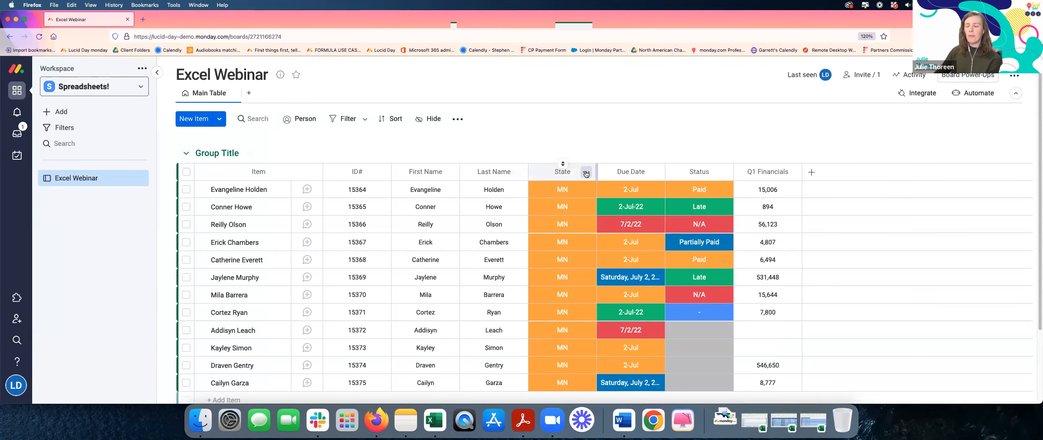
- Change the State column's type from Status to Dropdown on the new board and keep the changes
click(585, 174)
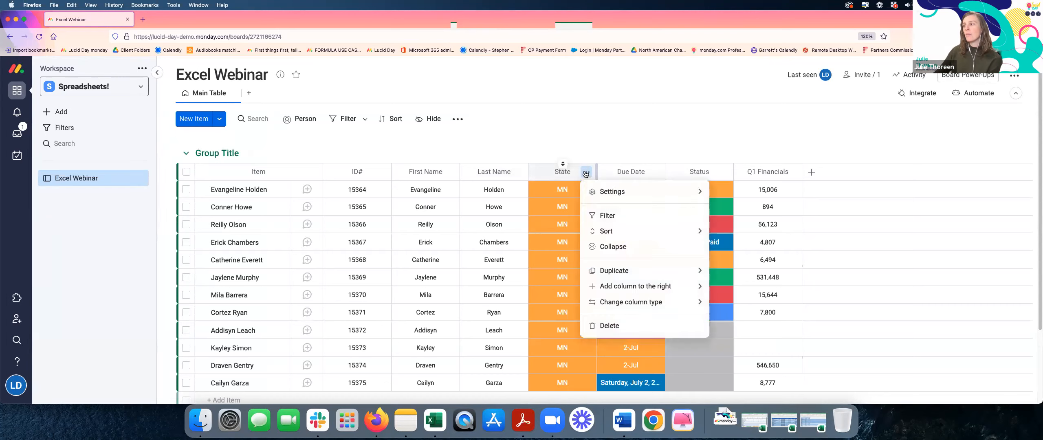
mouse_move(596, 198)
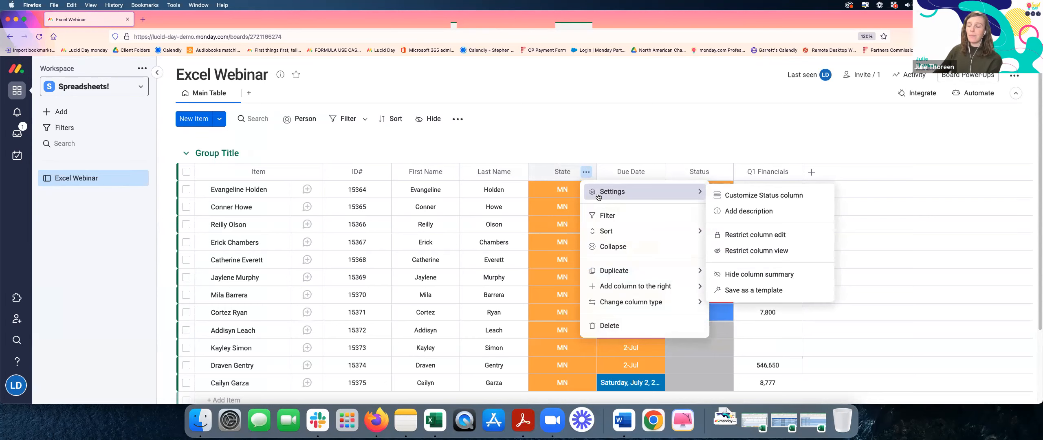
mouse_move(621, 306)
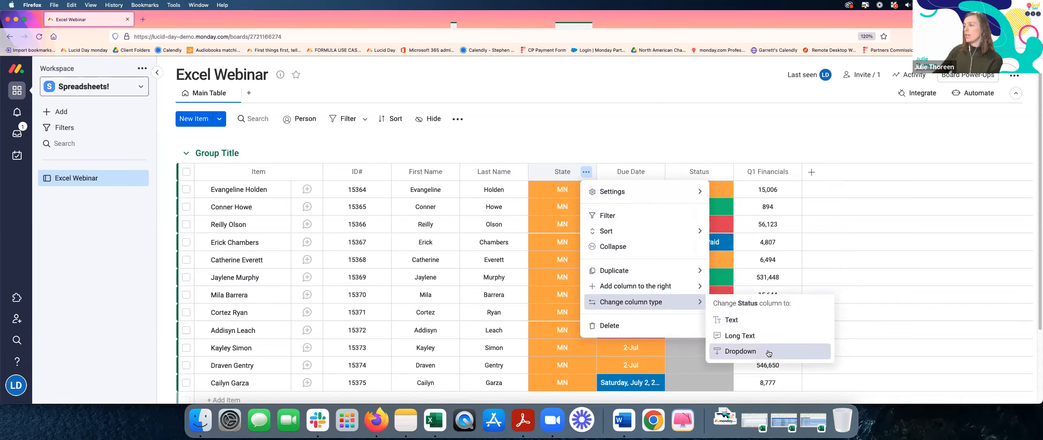
click(770, 353)
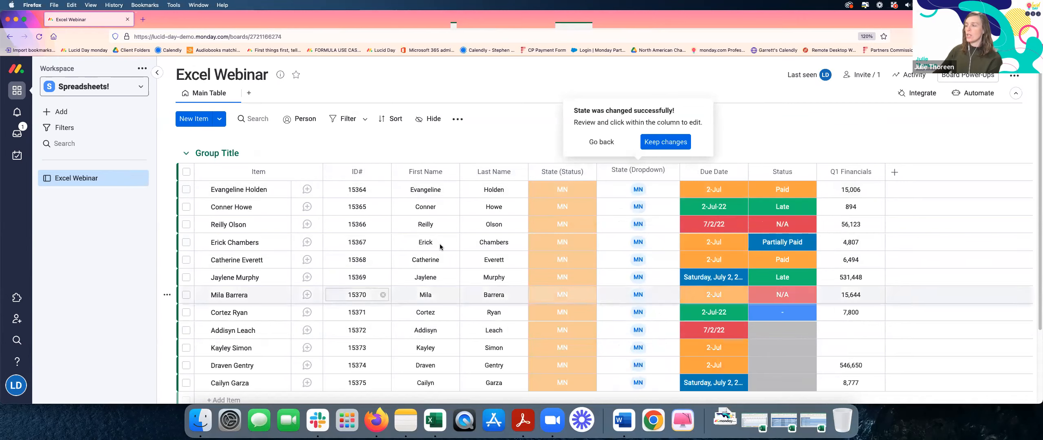
click(663, 143)
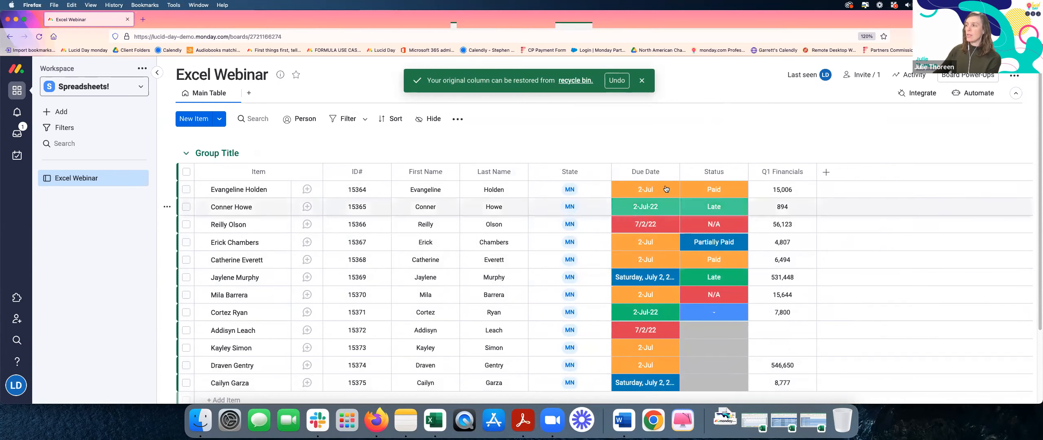
- Check which column types the Due Date and Q1 Financials columns can be changed to
click(669, 172)
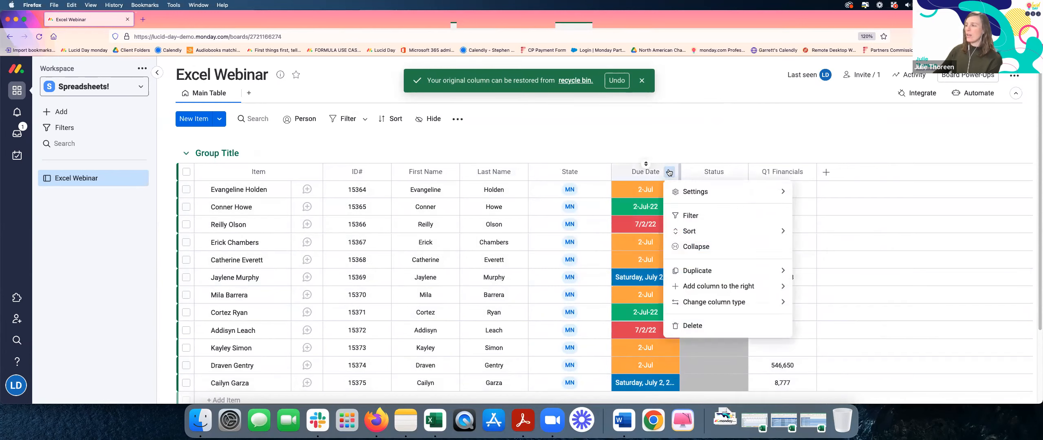
mouse_move(695, 308)
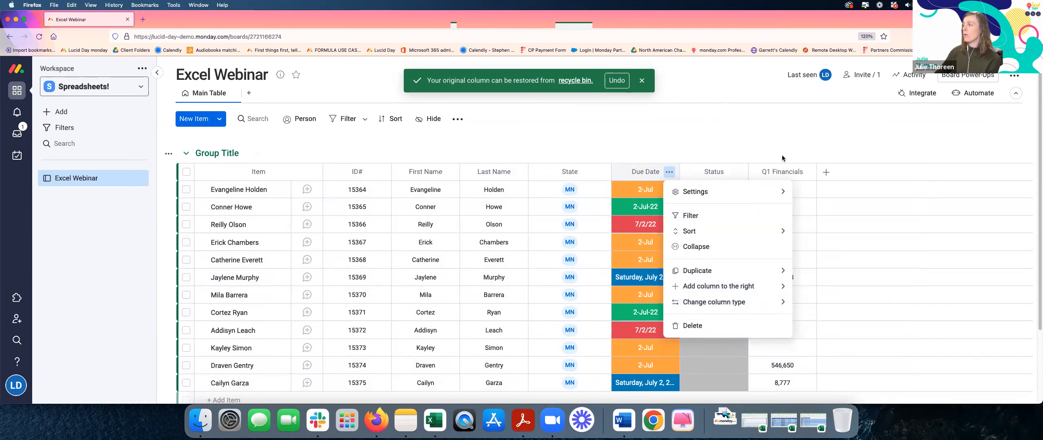
mouse_move(726, 302)
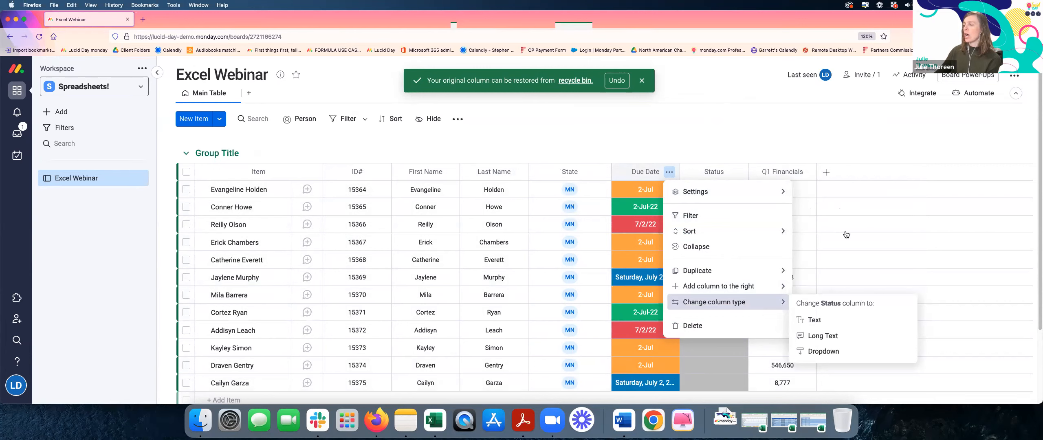
click(812, 136)
click(806, 172)
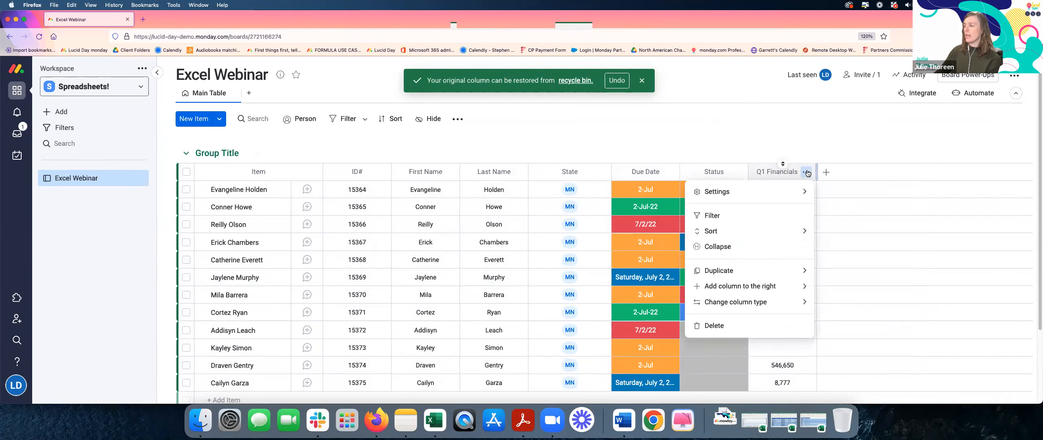
mouse_move(774, 301)
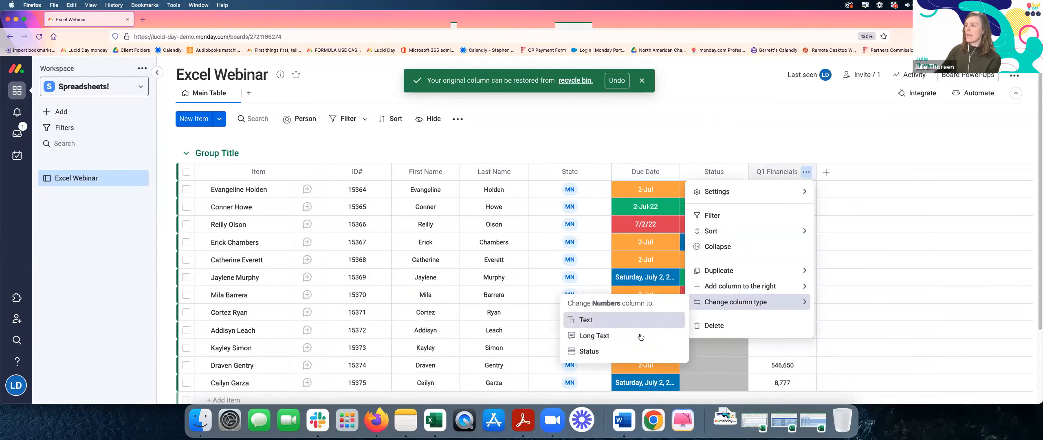
click(760, 123)
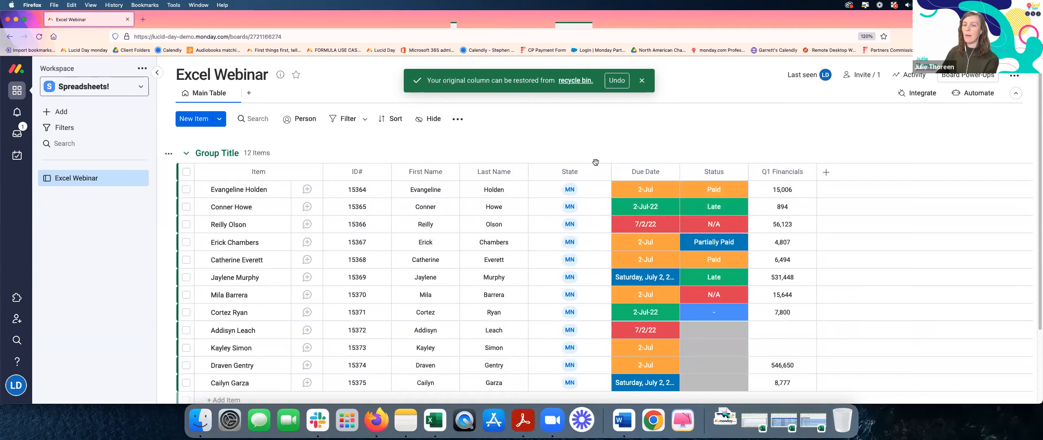
- Switch to Excel and examine the Q1, Q2 and Task List tables on the Challenges 201 sheet
click(436, 422)
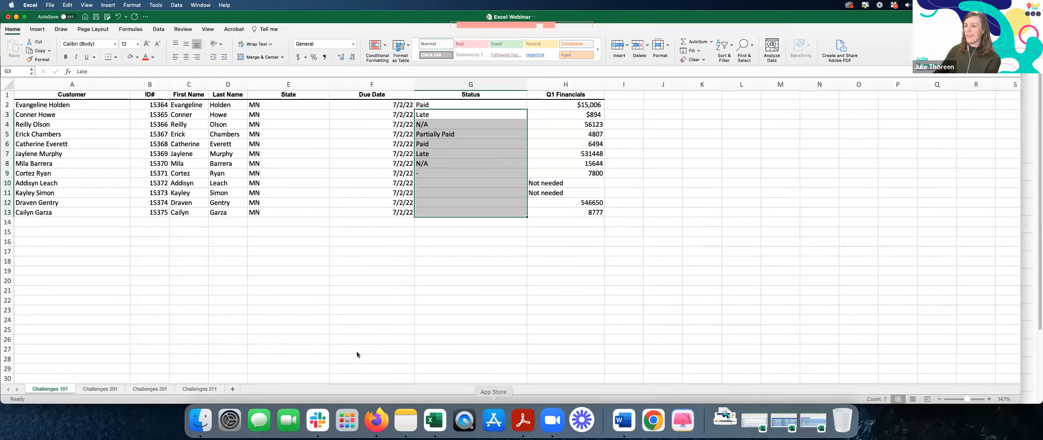
click(101, 389)
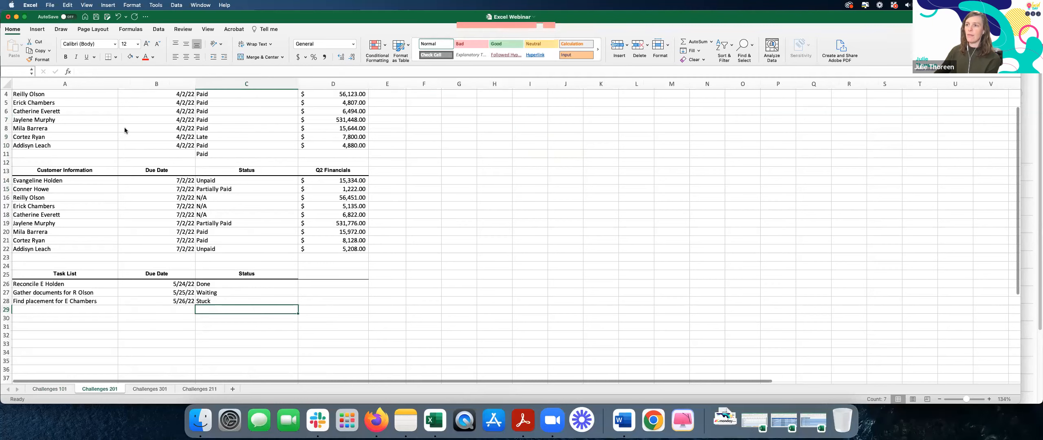
scroll(172, 151, up, 3)
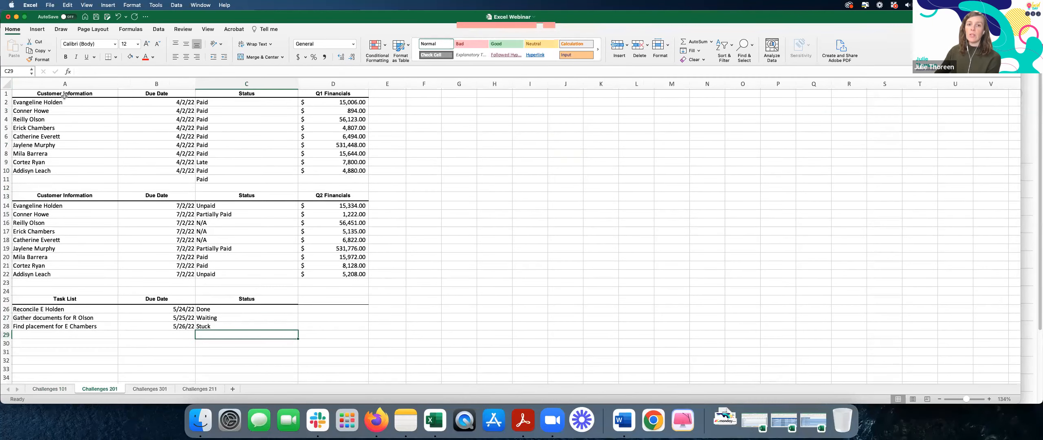
drag(65, 94, 351, 176)
drag(41, 196, 341, 276)
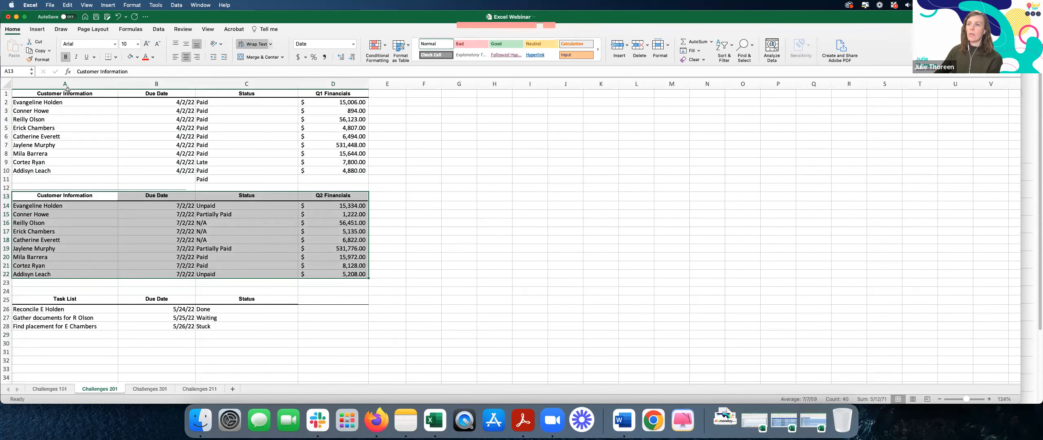
drag(46, 90, 350, 378)
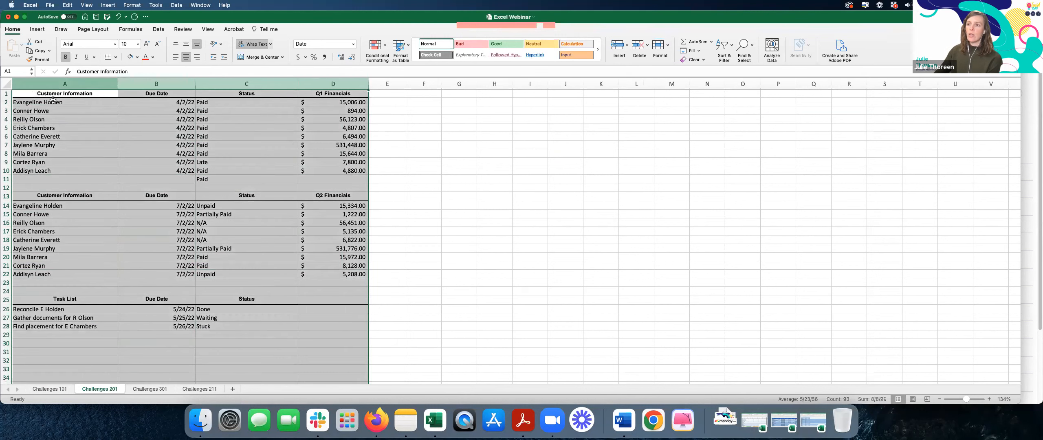
drag(49, 94, 351, 170)
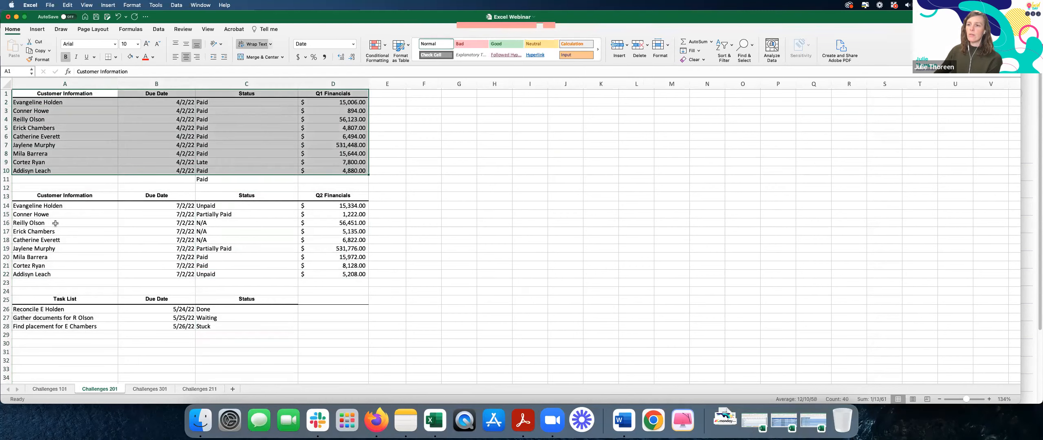
drag(55, 193, 351, 273)
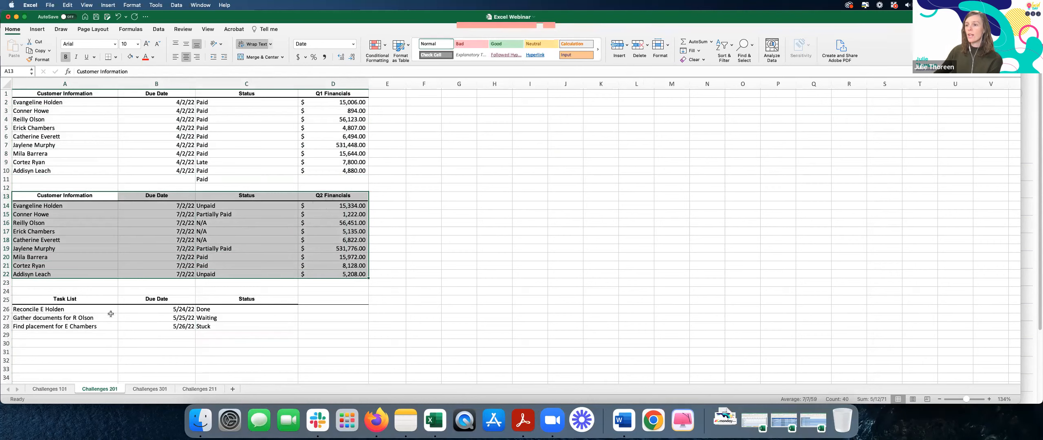
drag(62, 299, 248, 328)
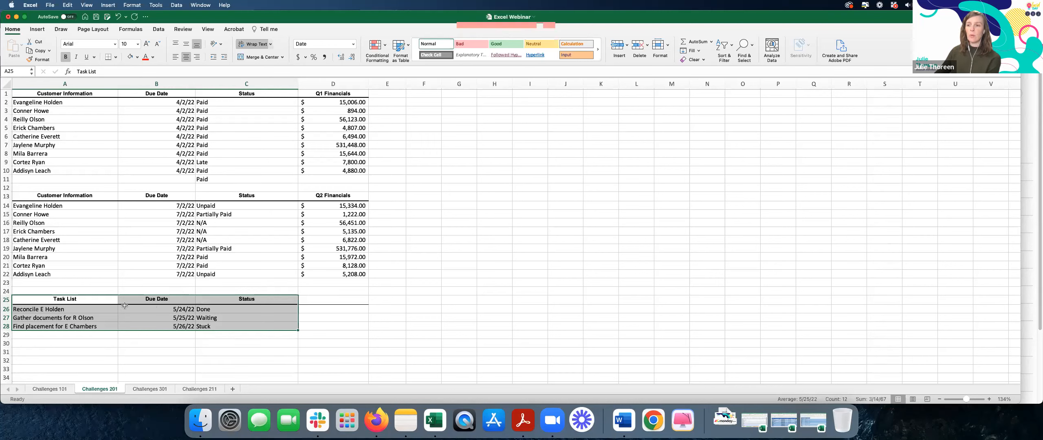
- Compare columns A, B and C across the stacked tables, including the task statuses and the cells D25:D28
click(81, 83)
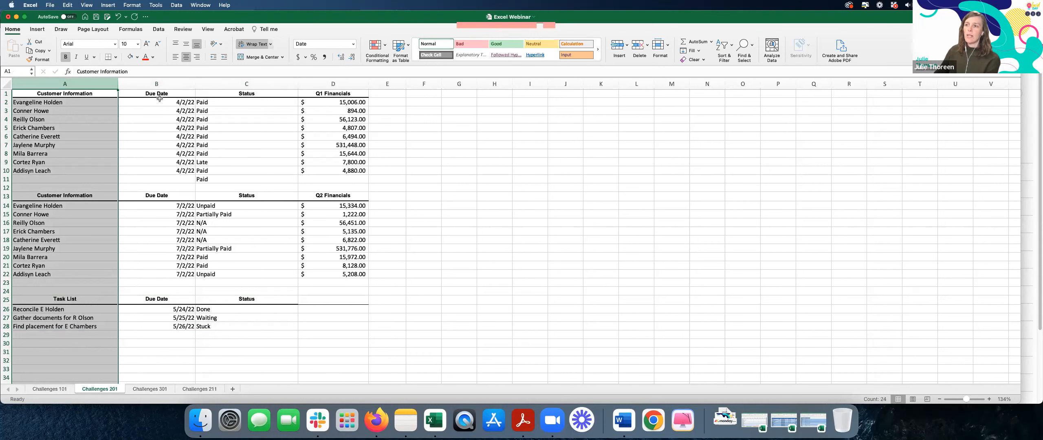
click(163, 81)
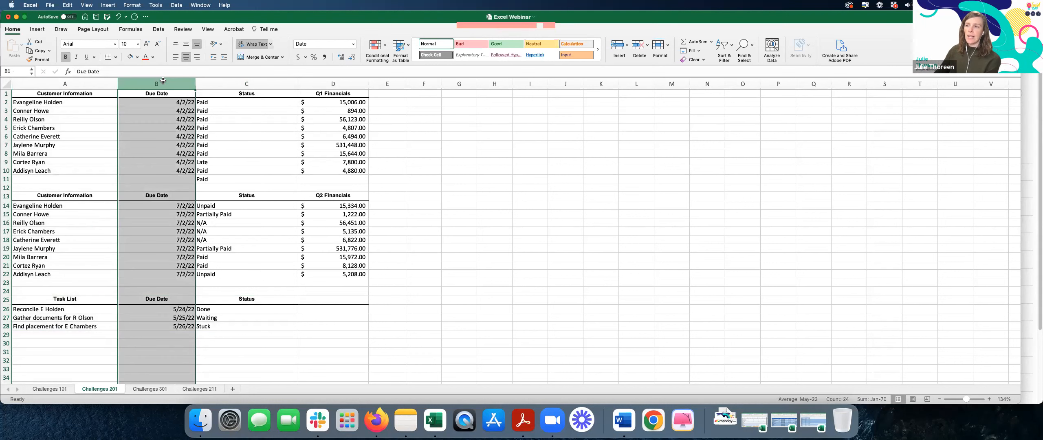
click(233, 84)
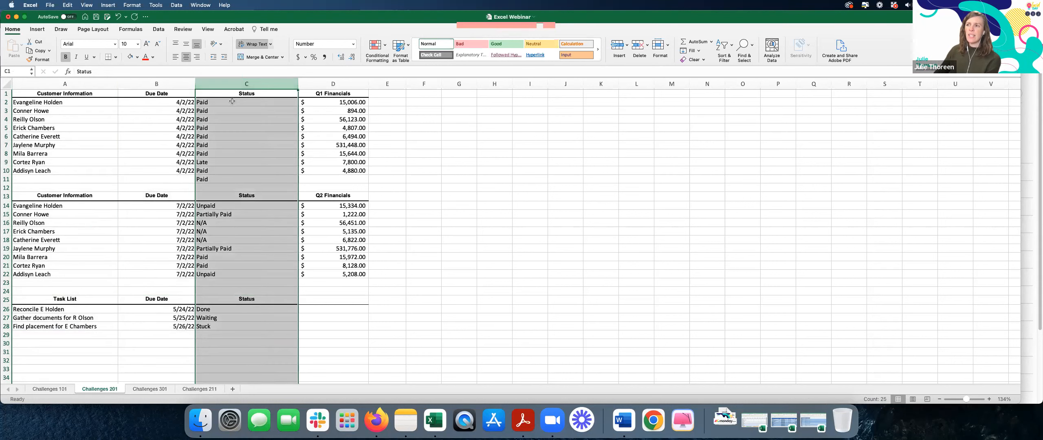
click(232, 102)
click(214, 310)
click(212, 326)
click(221, 309)
click(209, 325)
drag(314, 309, 317, 326)
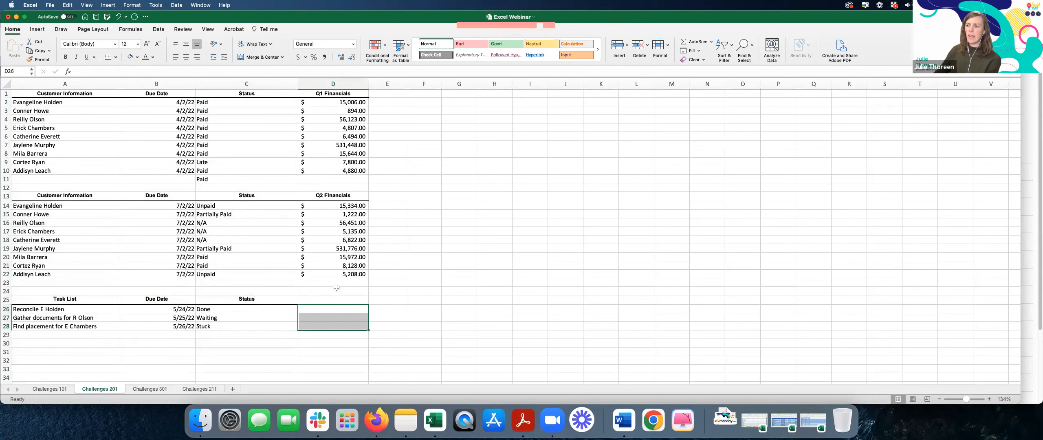
click(300, 300)
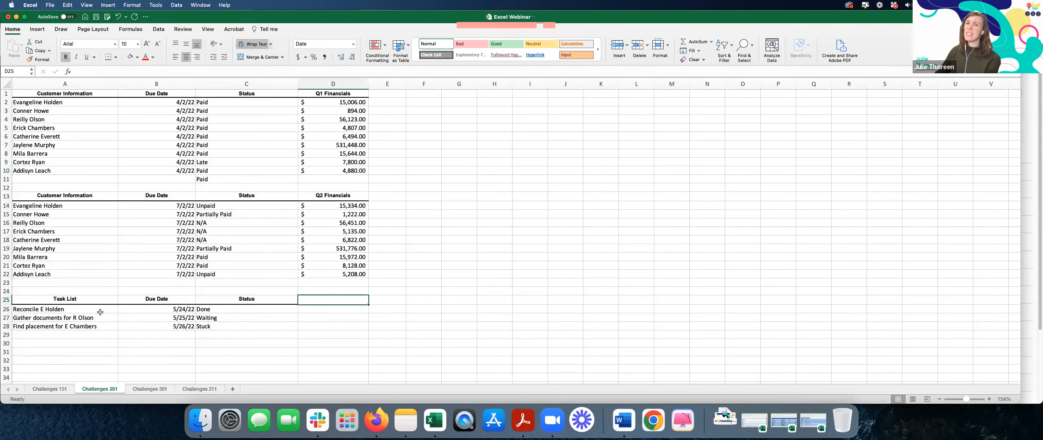
- Examine the Task List and Q2 Financials blocks as separate tables, down to the last task in A28
drag(61, 299, 511, 327)
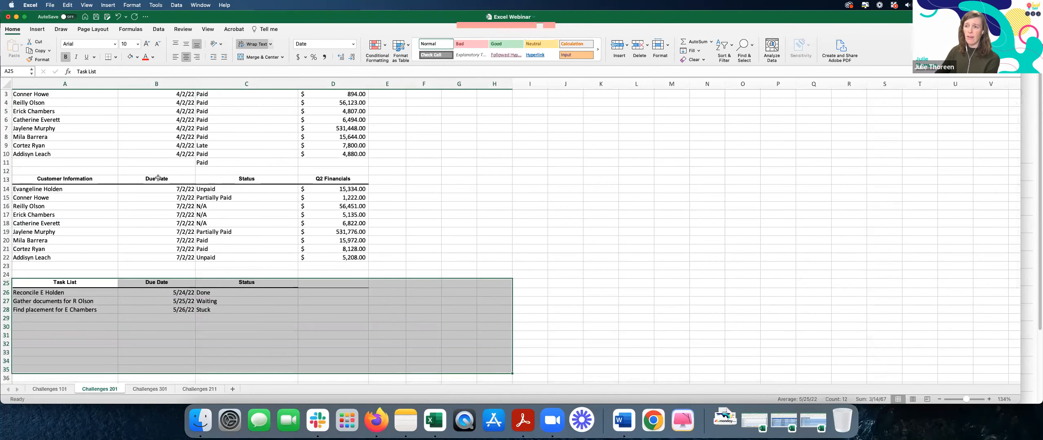
drag(106, 180, 480, 261)
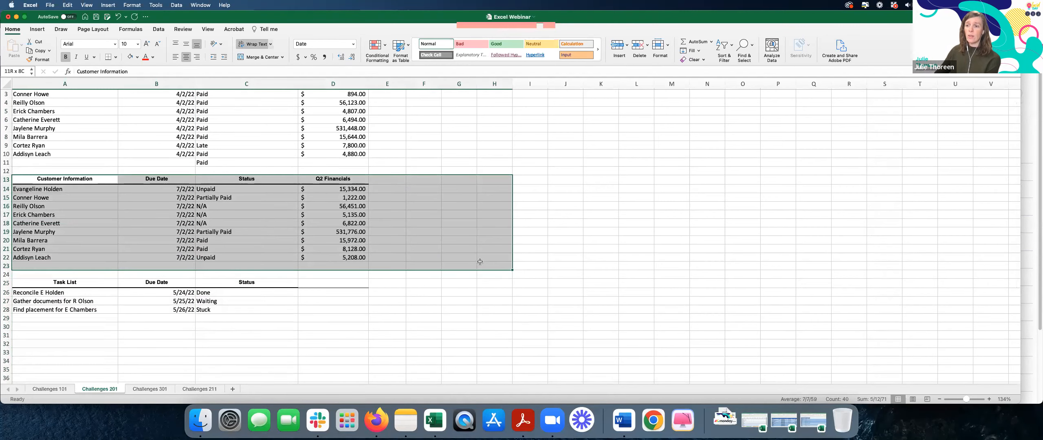
click(79, 283)
click(48, 310)
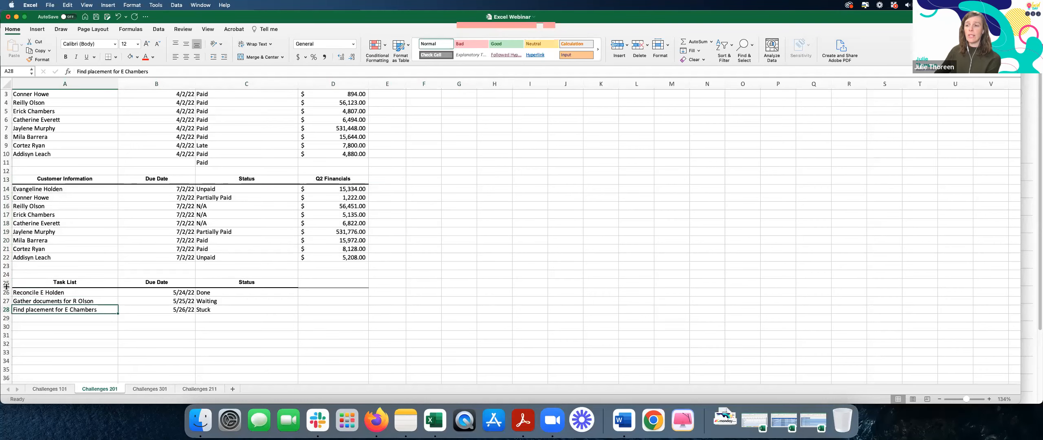
scroll(198, 282, up, 2)
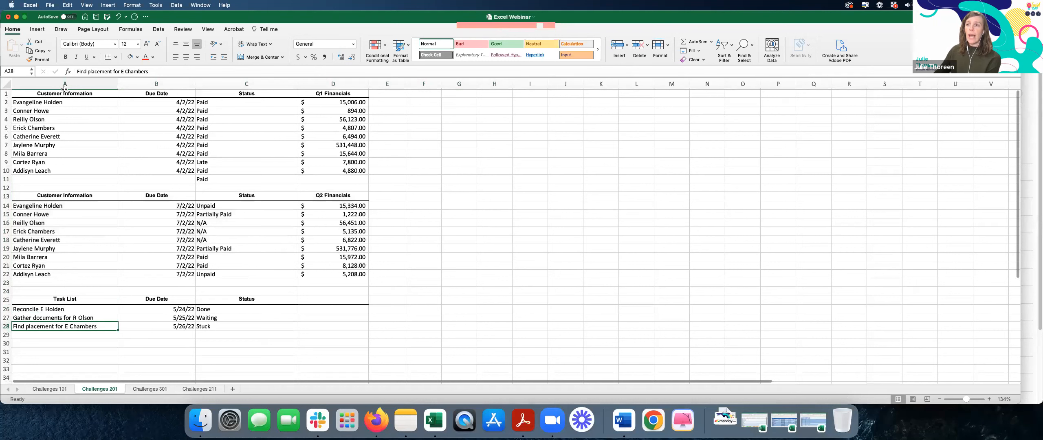
- Examine the Q1, Q2 and Task List tables one at a time, and the columns A to C they share down to row 28
drag(61, 94, 344, 171)
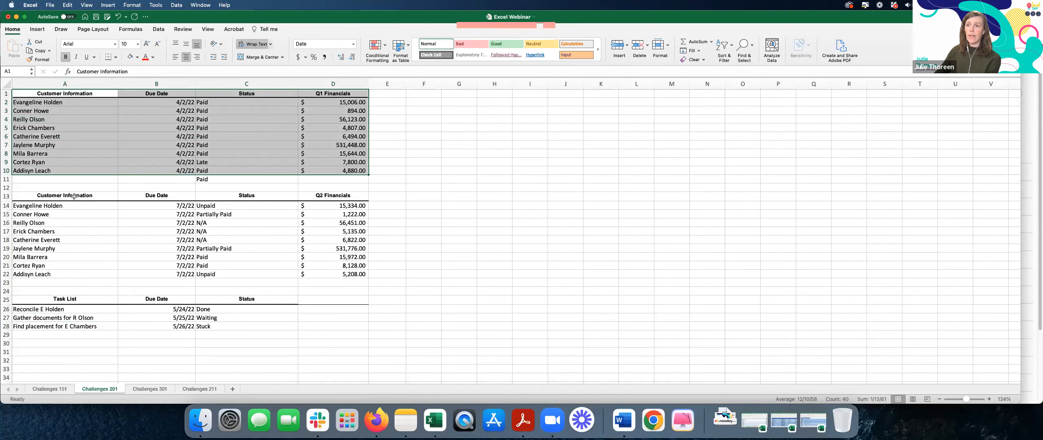
drag(51, 195, 331, 274)
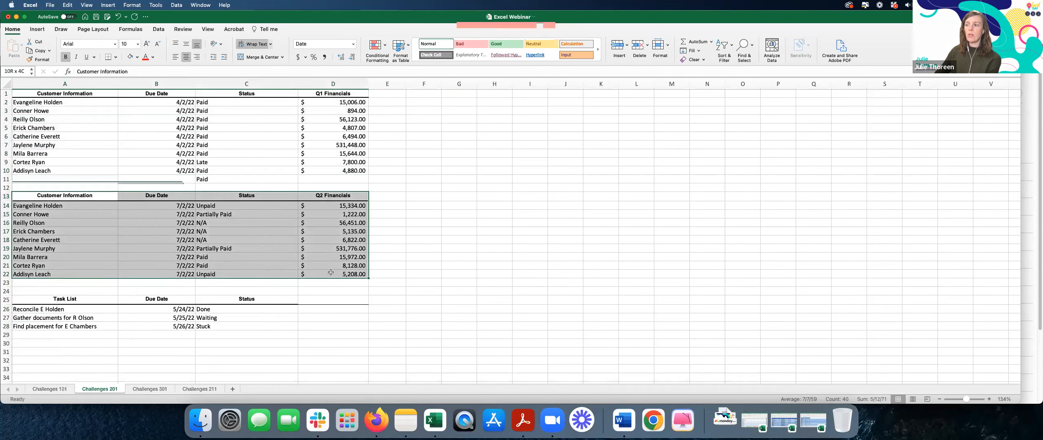
drag(67, 298, 260, 324)
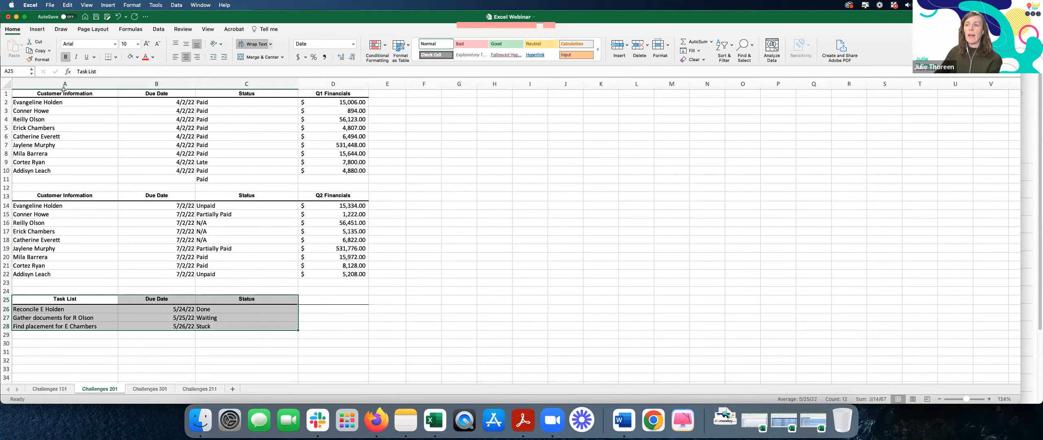
drag(58, 92, 348, 179)
drag(73, 194, 330, 275)
drag(53, 299, 191, 329)
drag(79, 92, 256, 326)
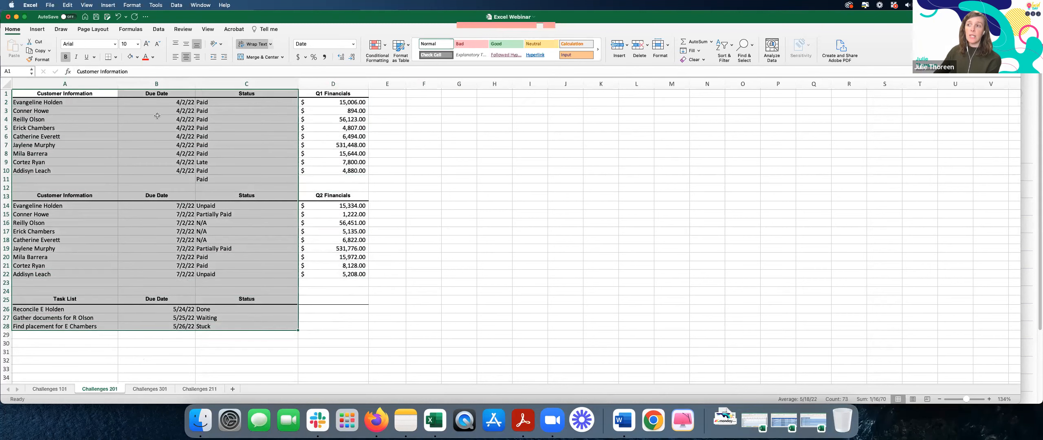
click(238, 146)
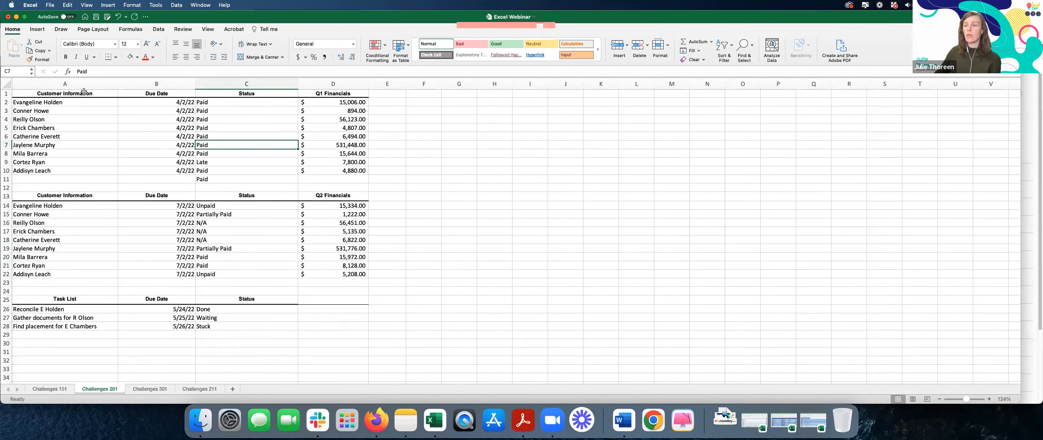
- Compare the three stacked tables again as separate blocks and as one range, A1:D28
drag(74, 93, 336, 181)
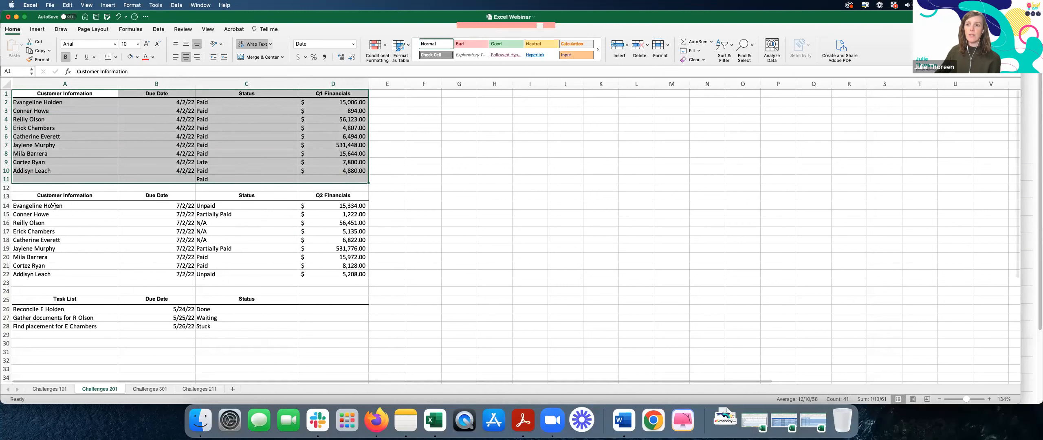
drag(56, 191, 325, 282)
drag(82, 298, 246, 328)
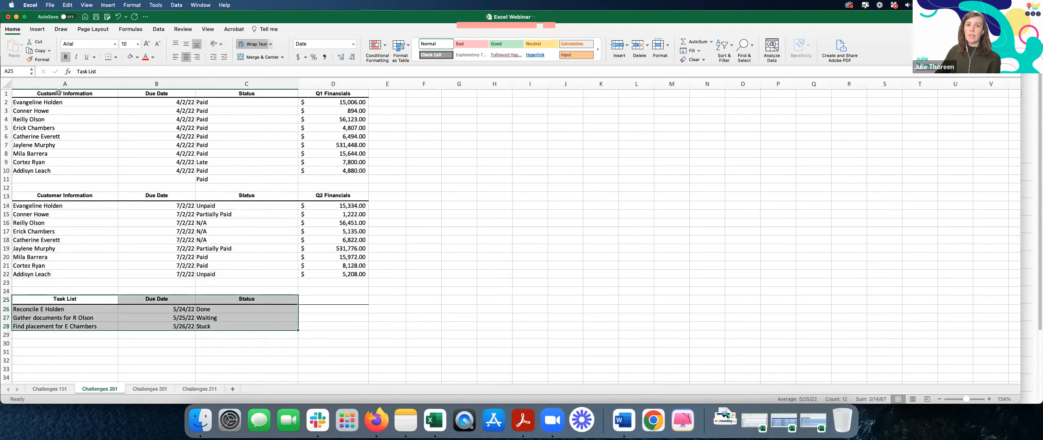
drag(294, 269, 349, 323)
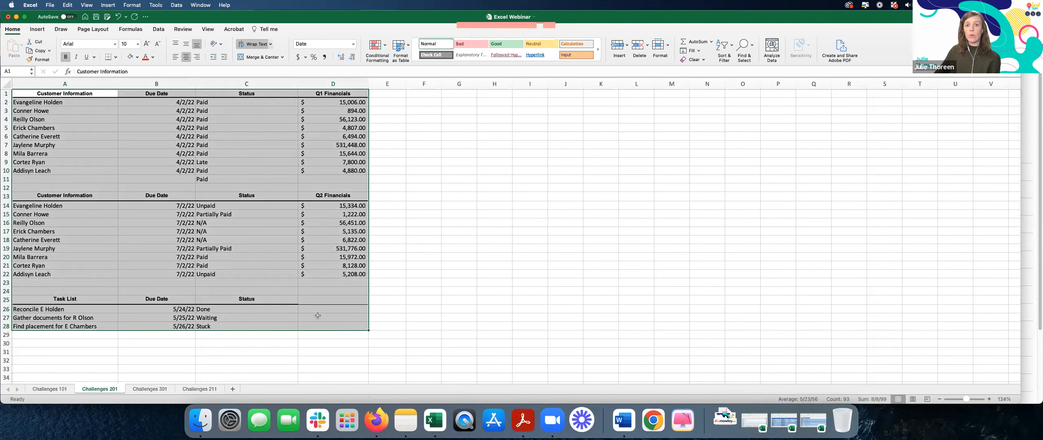
- Copy the Q2 Financials column D13:D22 next to Q1 Financials, starting at E1, and widen column E to fit the amounts
click(316, 94)
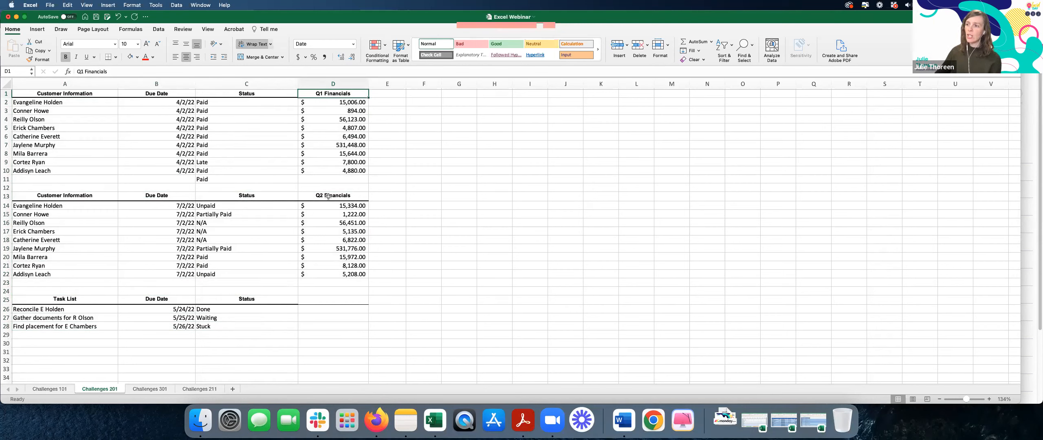
drag(329, 194, 342, 275)
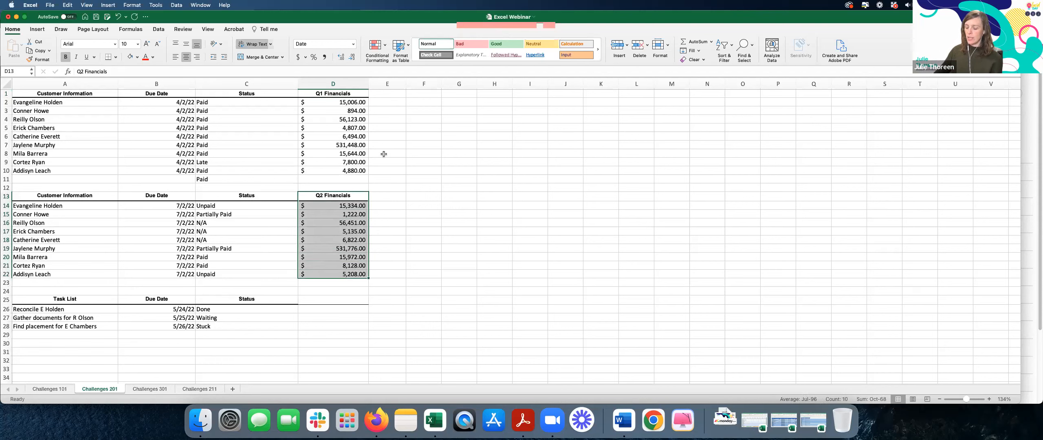
key(super+c)
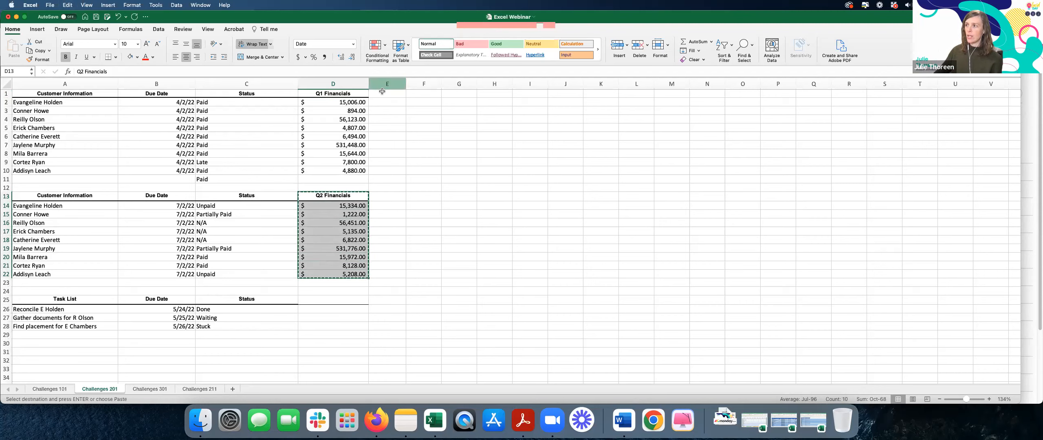
click(387, 93)
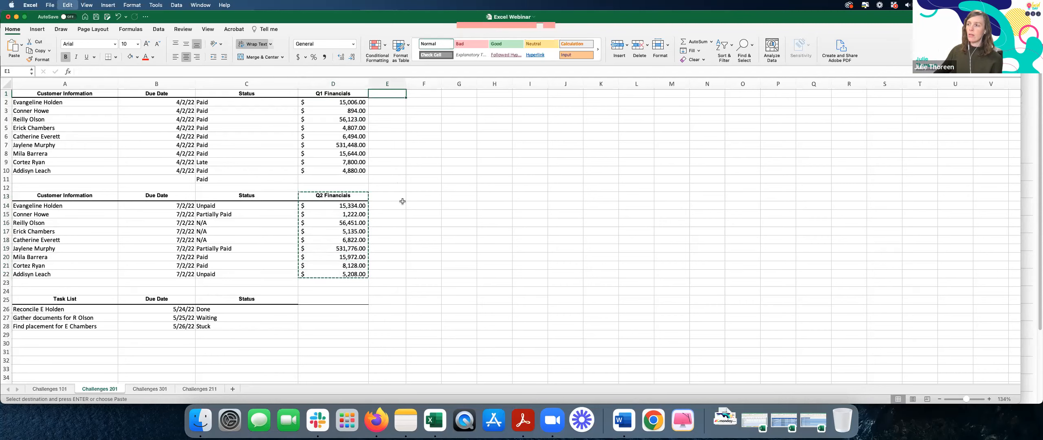
key(super+v)
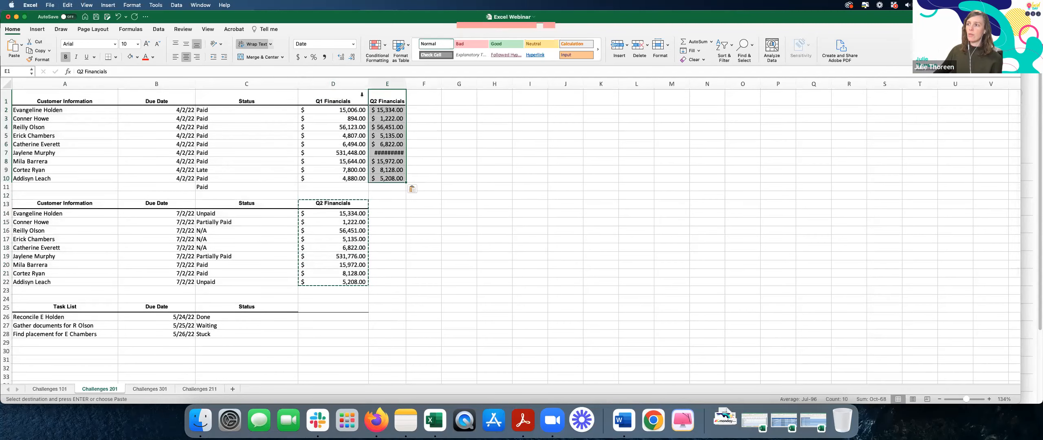
drag(406, 83, 410, 83)
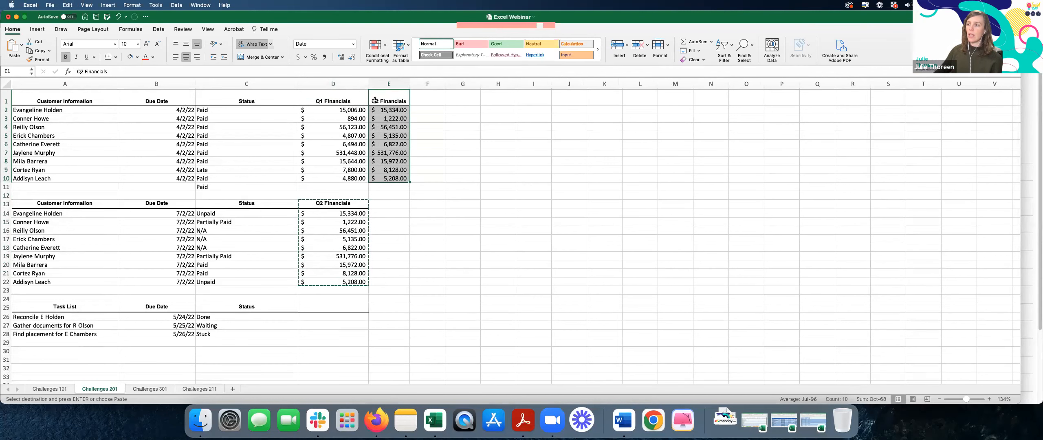
- Copy the Q2 table's Due Date column B13:B22 into column F, starting at F1
drag(170, 207, 179, 283)
key(super+c)
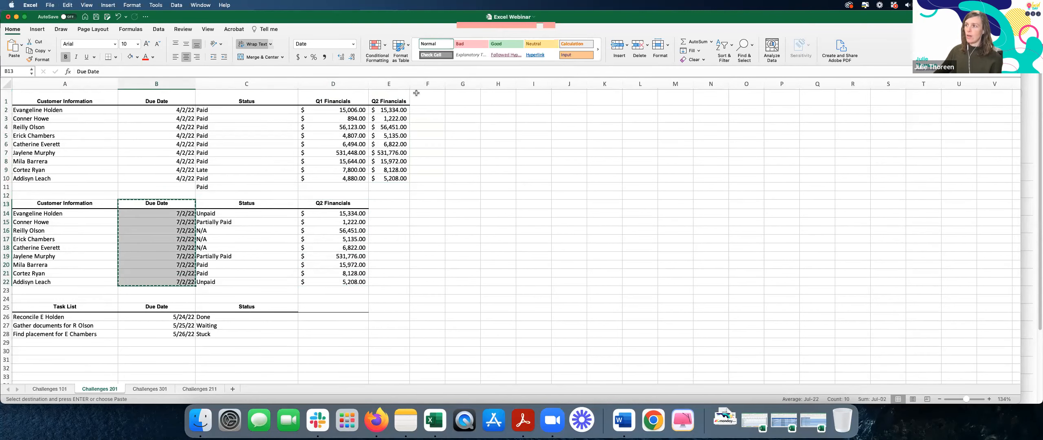
click(428, 84)
click(429, 98)
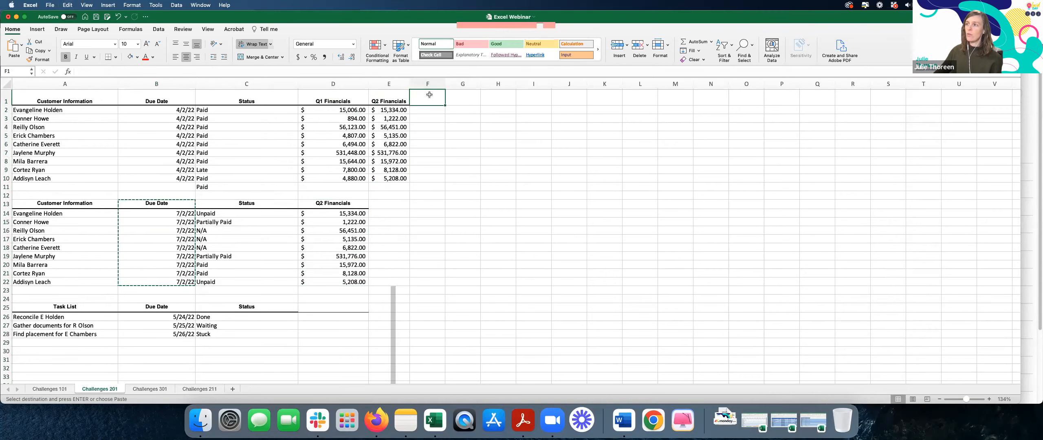
key(super+v)
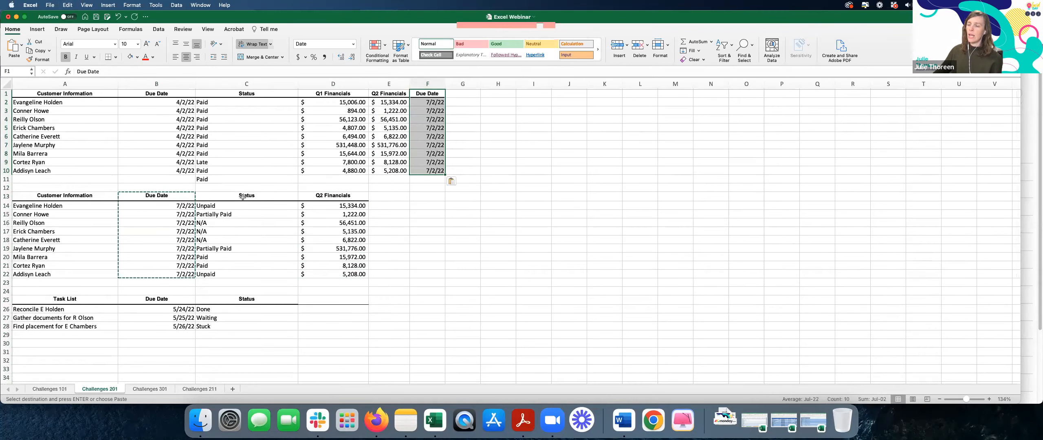
- Move the Q2 table's Status column C13:C22 into column G, starting at G1
drag(245, 196, 246, 274)
key(super+x)
click(461, 96)
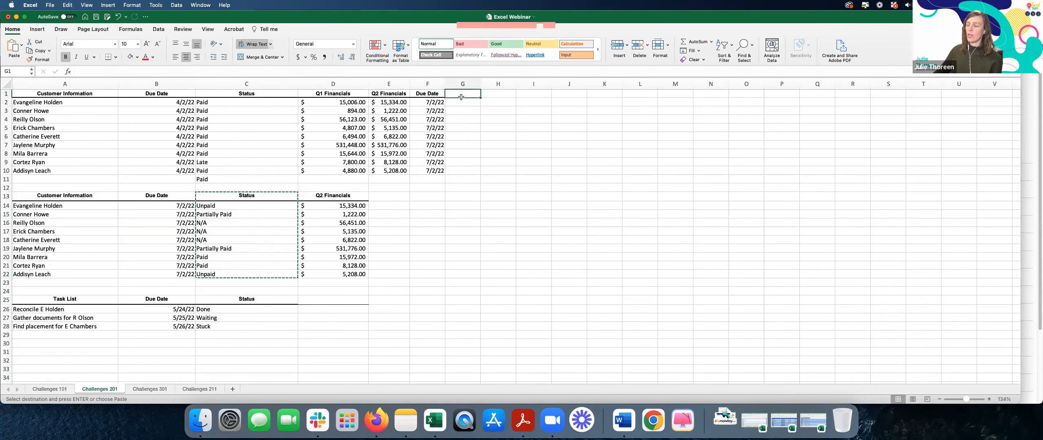
key(super+v)
- Rename the Due Date header in B1 as Q1 Due Date
double_click(193, 91)
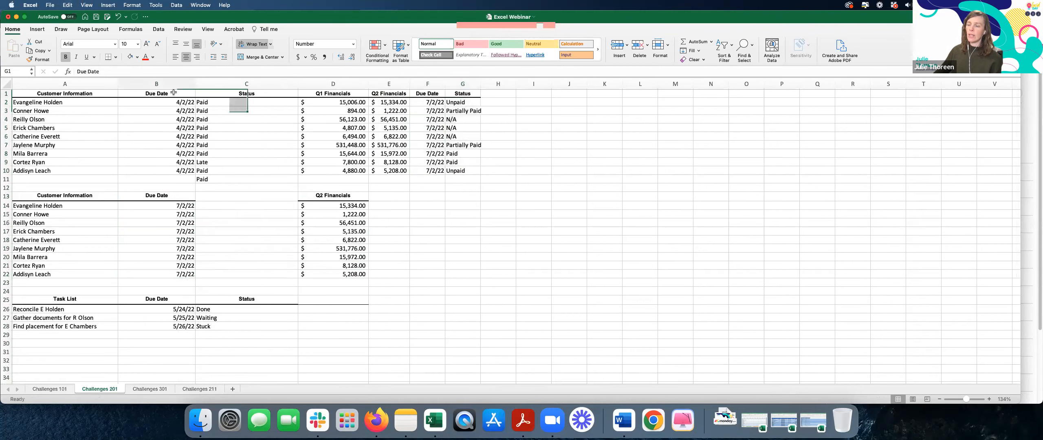
key(Home)
text(Q)
key(BackSpace)
text(1)
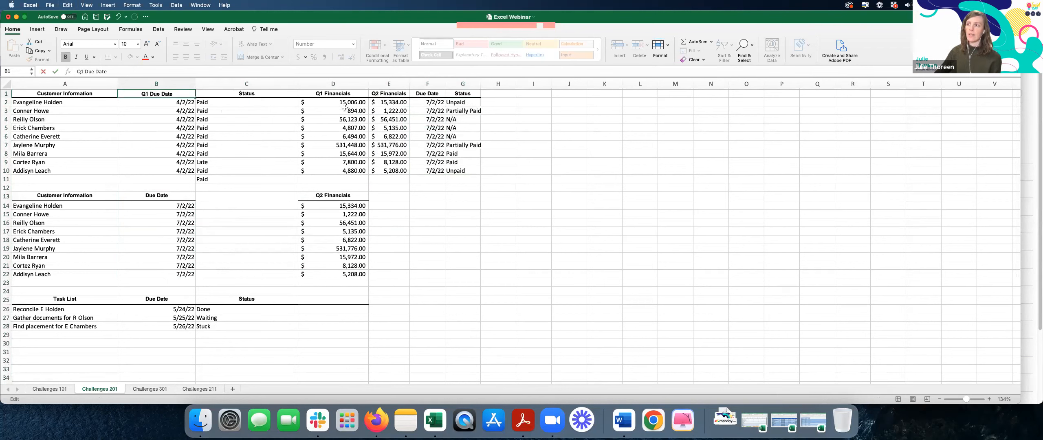
- Examine the combined table, comparing the customer names in column A with the quarterly columns beside them
mouse_move(464, 95)
mouse_down()
mouse_move(428, 171)
mouse_move(45, 172)
mouse_up()
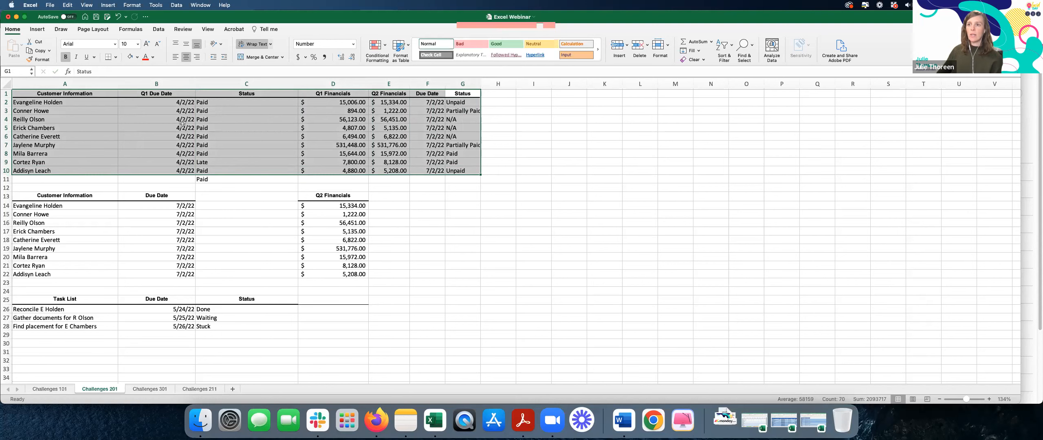
click(71, 85)
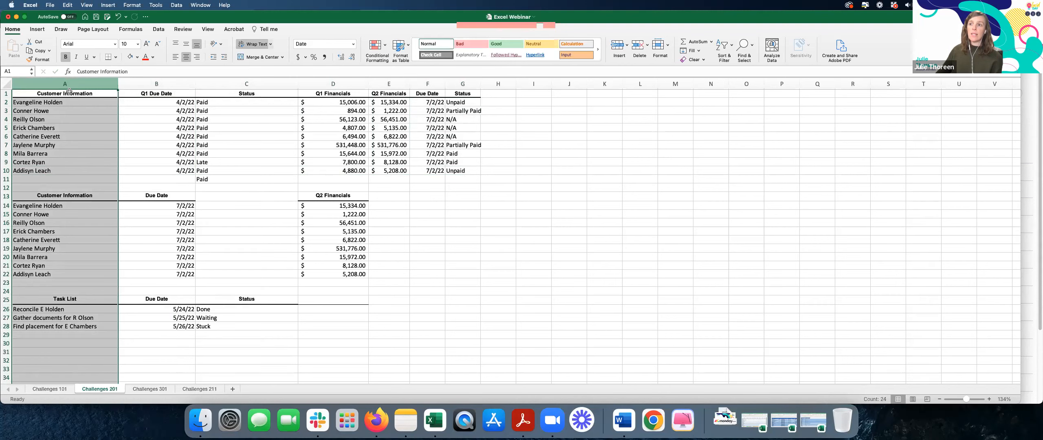
drag(68, 95, 65, 171)
drag(161, 93, 620, 182)
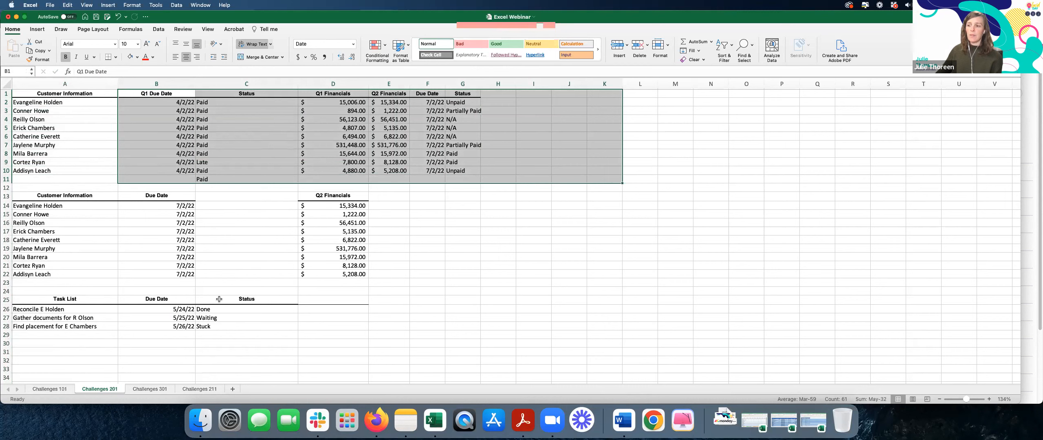
- Copy the Task List column A25:A28 beside the combined customer table, starting at H1
drag(72, 300, 82, 327)
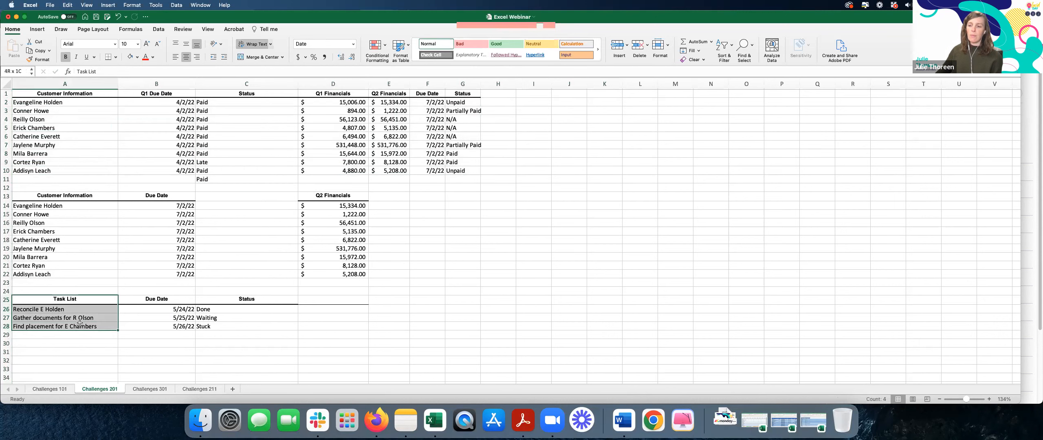
key(super+c)
click(497, 93)
key(super+v)
click(44, 103)
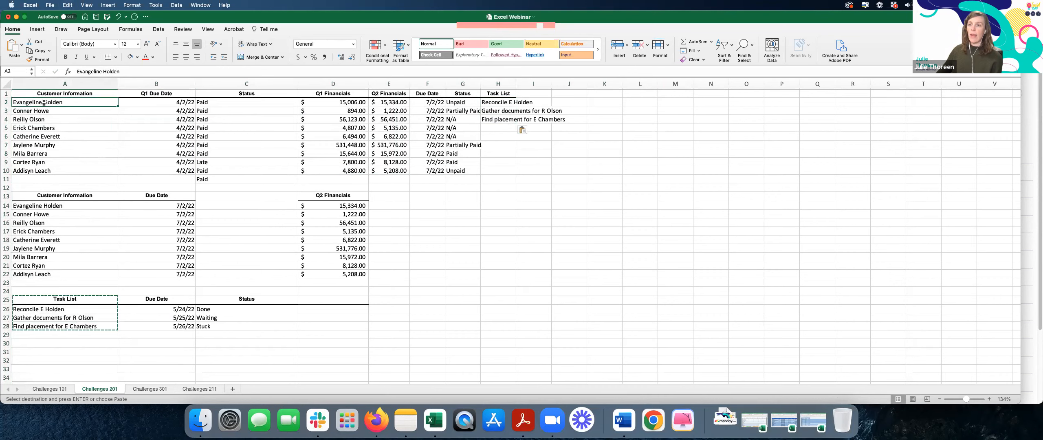
- Undo the Task List copy, the B1 header rename and the transfers of the Q2 Status, Due Date and Financials columns
click(504, 102)
click(506, 109)
key(super+z)
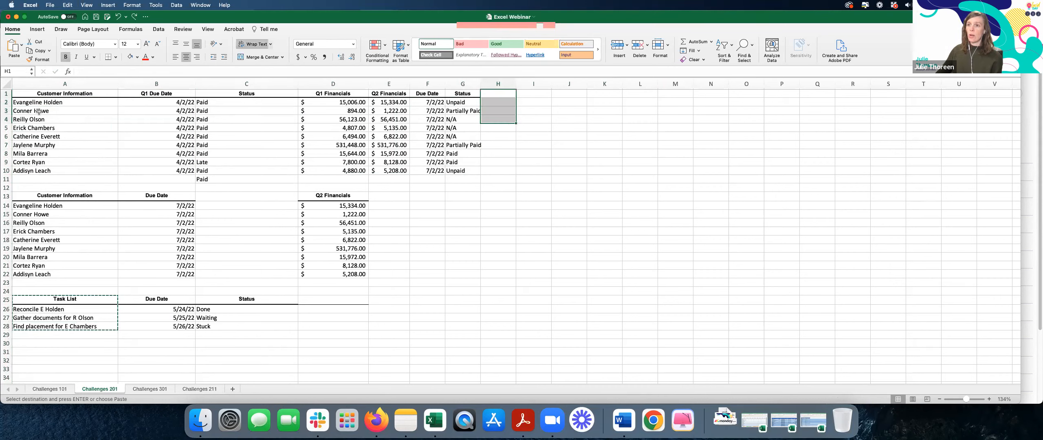
key(super+z)
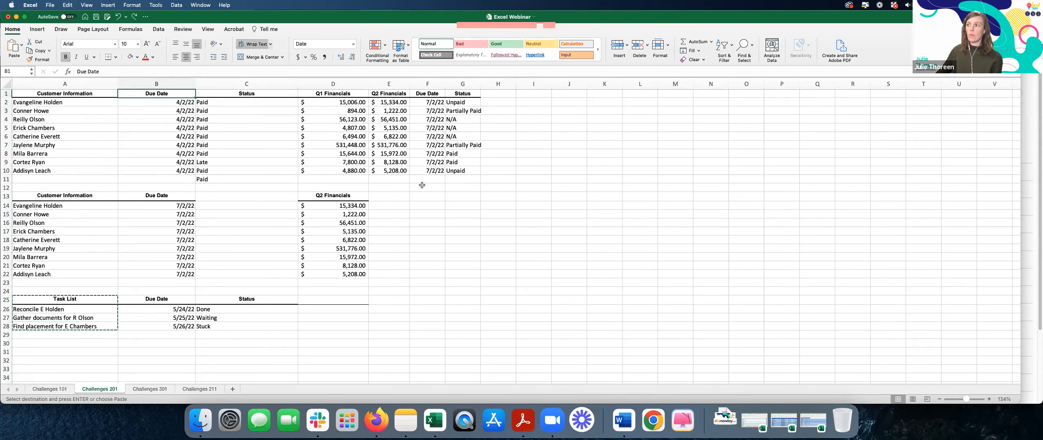
key(super+z)
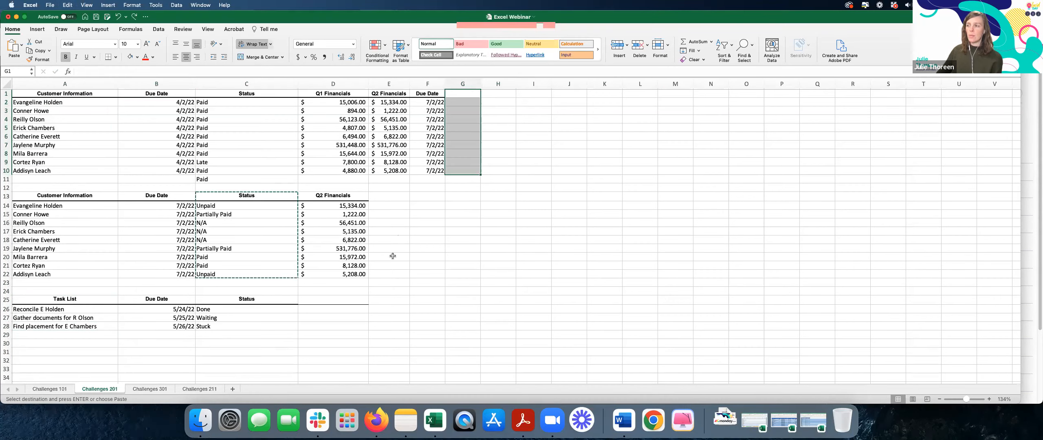
key(super+z)
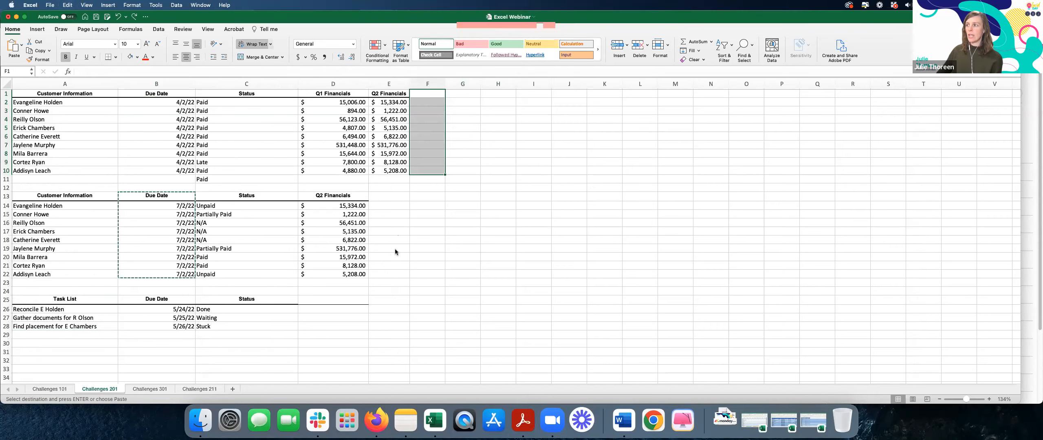
key(super+z)
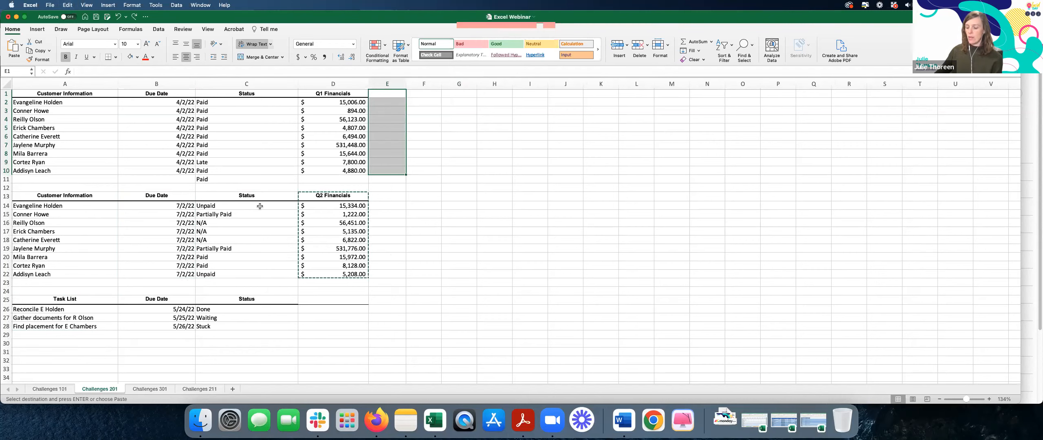
- Place the Challenges 201 sheet before Challenges 101 and save the workbook
key(super+s)
drag(67, 94, 338, 325)
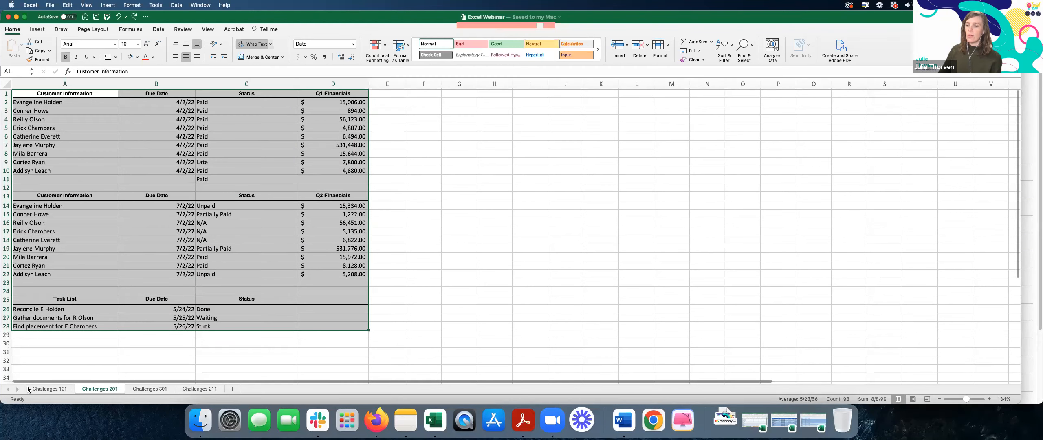
click(85, 360)
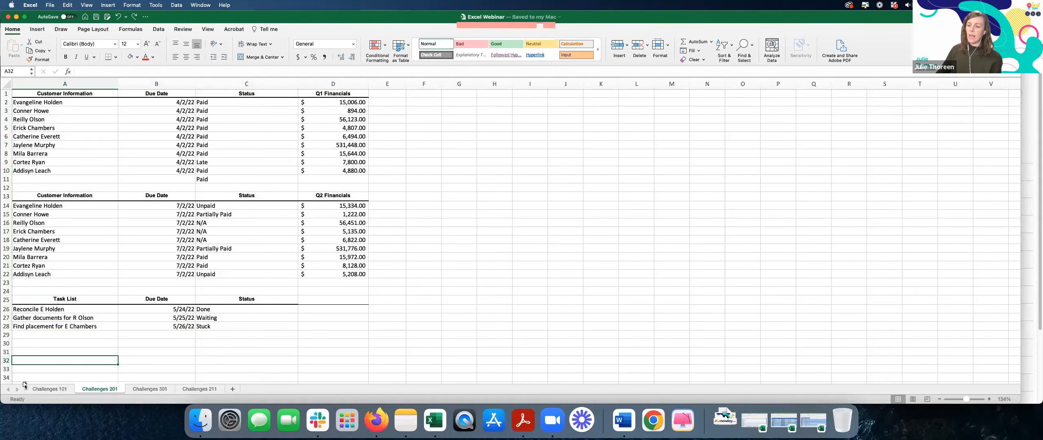
drag(24, 385, 26, 388)
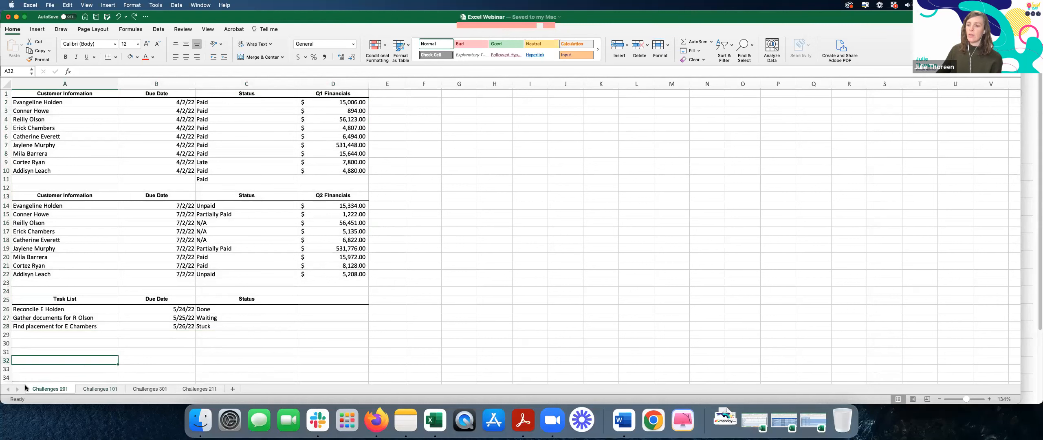
key(super+s)
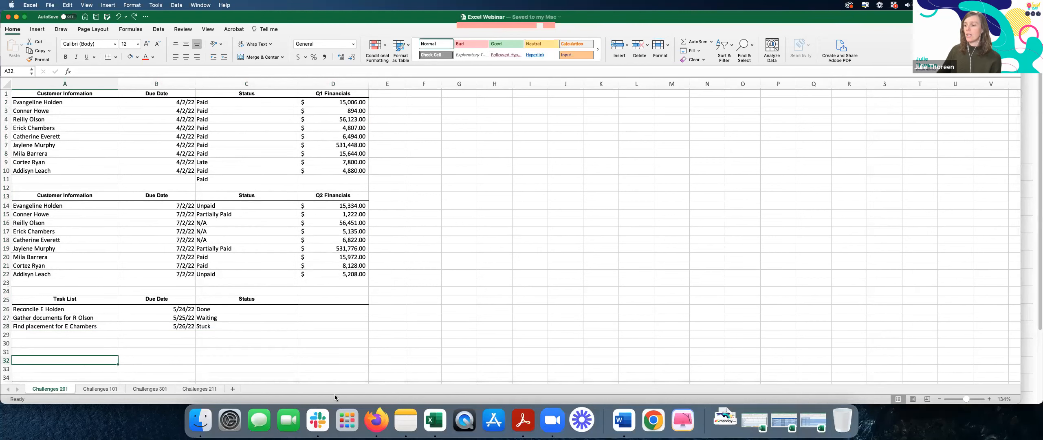
- Switch to monday.com in Firefox and load Excel Webinar.xlsx through an Excel / CSV data import
click(376, 420)
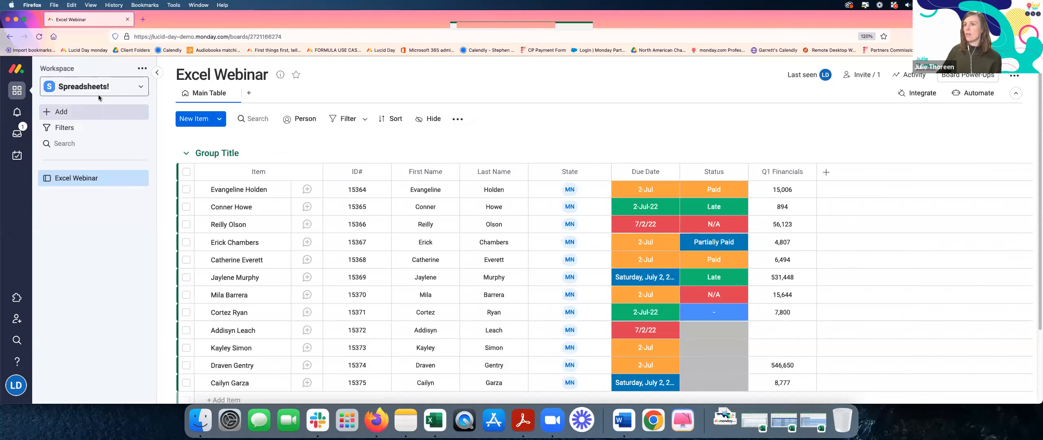
click(61, 112)
mouse_move(217, 181)
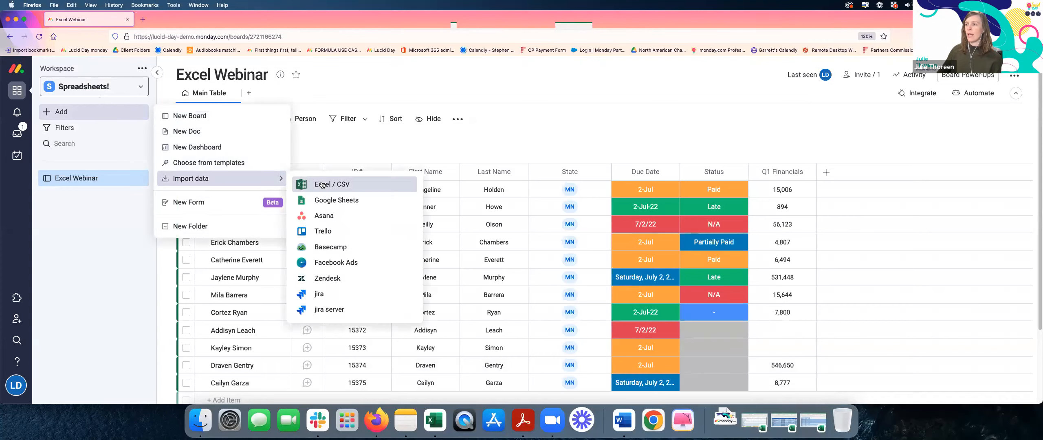
click(326, 184)
click(547, 263)
double_click(452, 105)
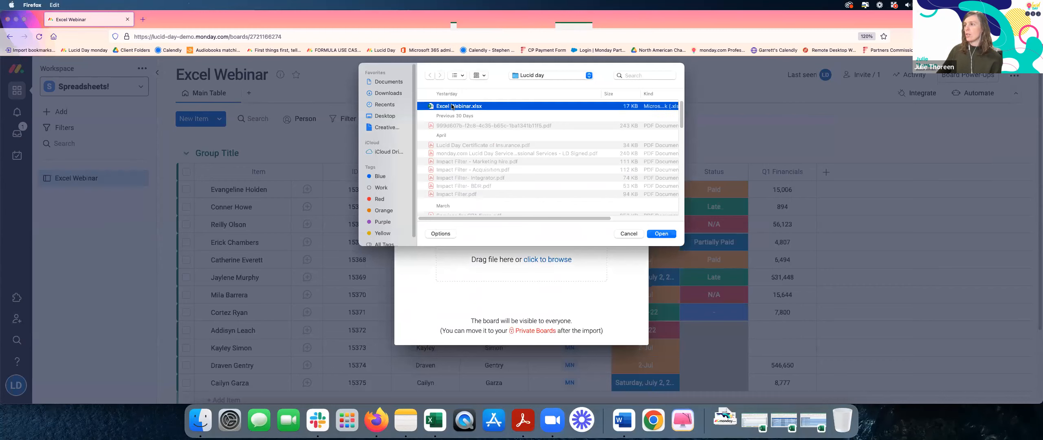
click(538, 267)
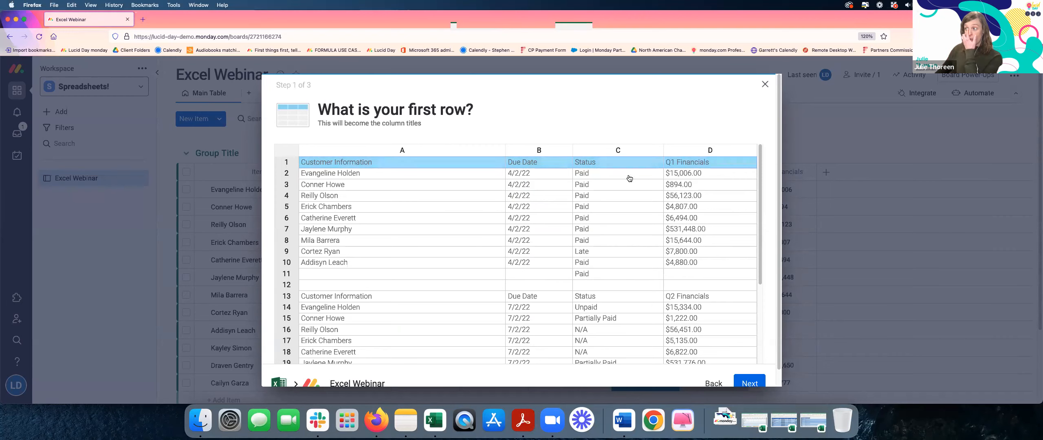
- Import with row 1 as column titles, column A as item names and the suggested Date, Status and Number columns, creating the board
click(750, 384)
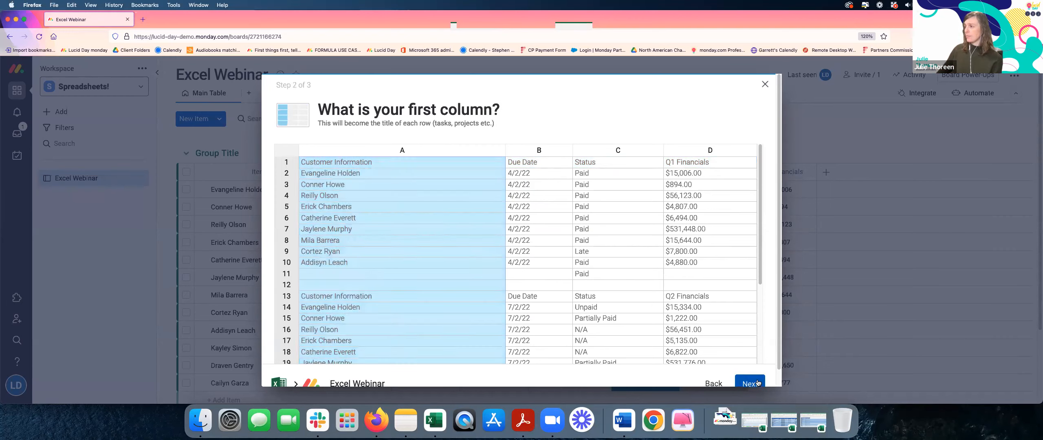
click(757, 383)
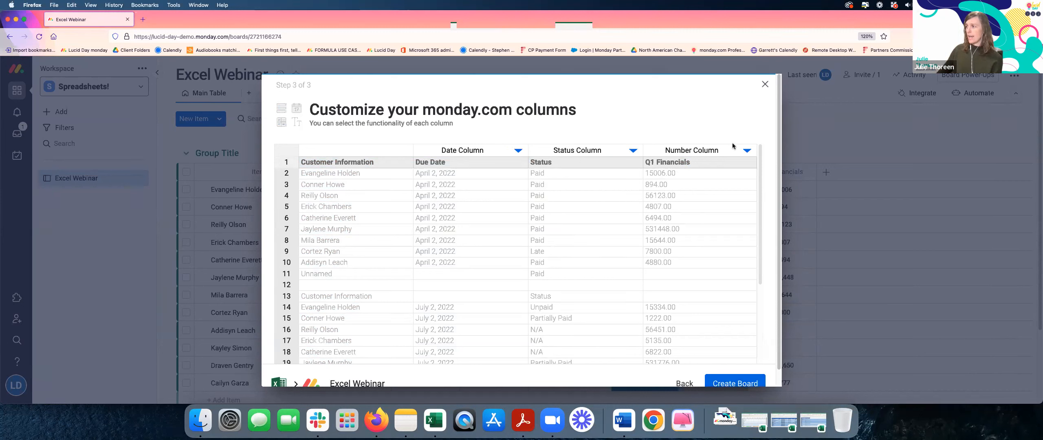
click(735, 383)
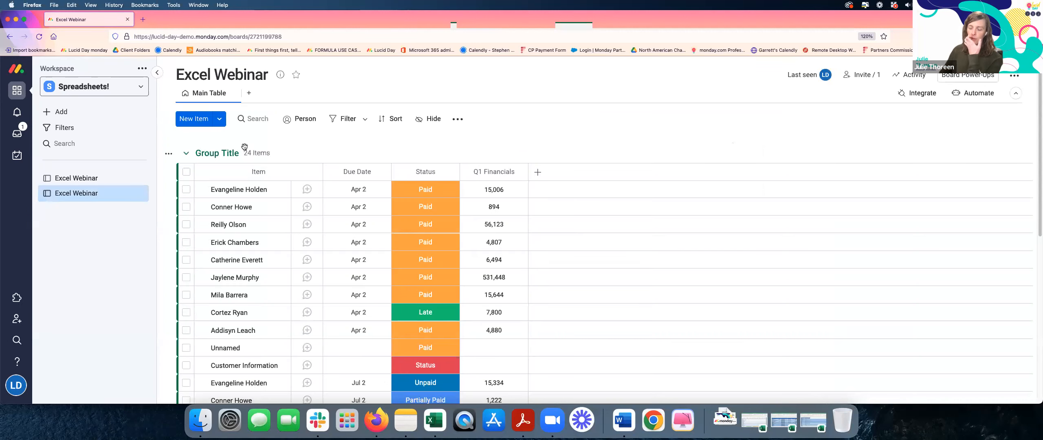
scroll(265, 293, down, 3)
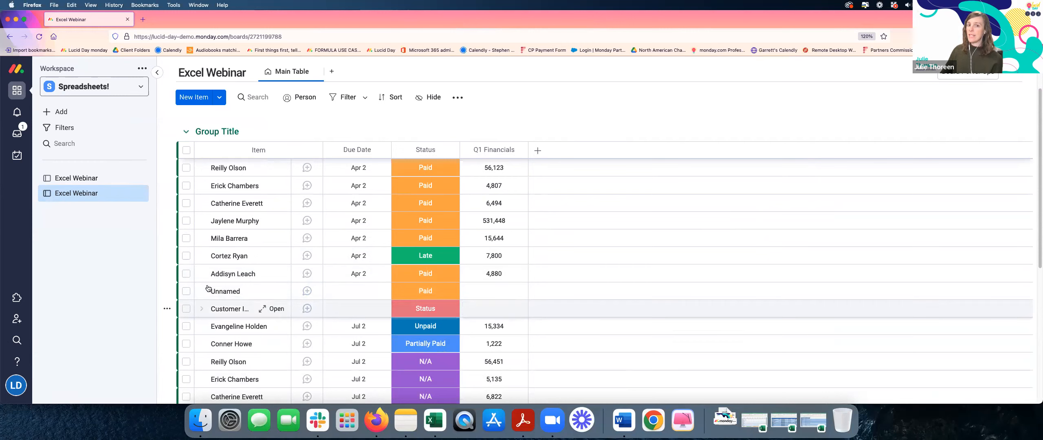
click(186, 291)
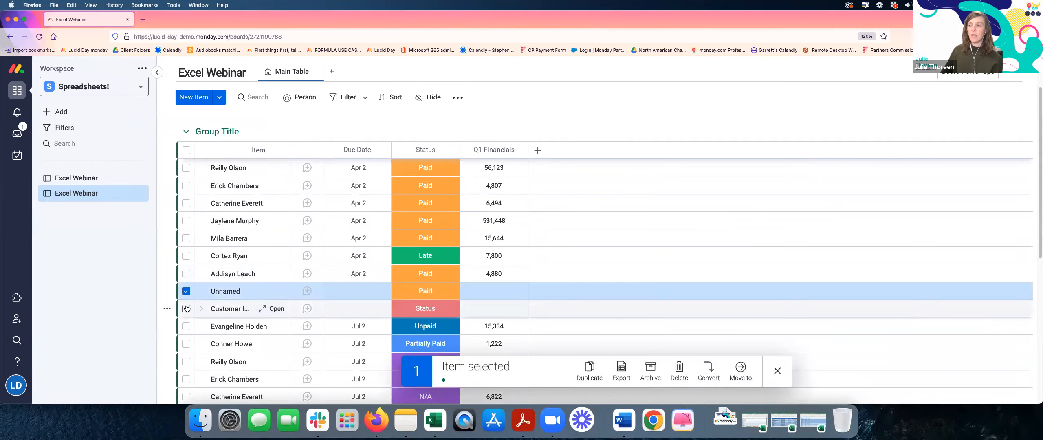
click(186, 308)
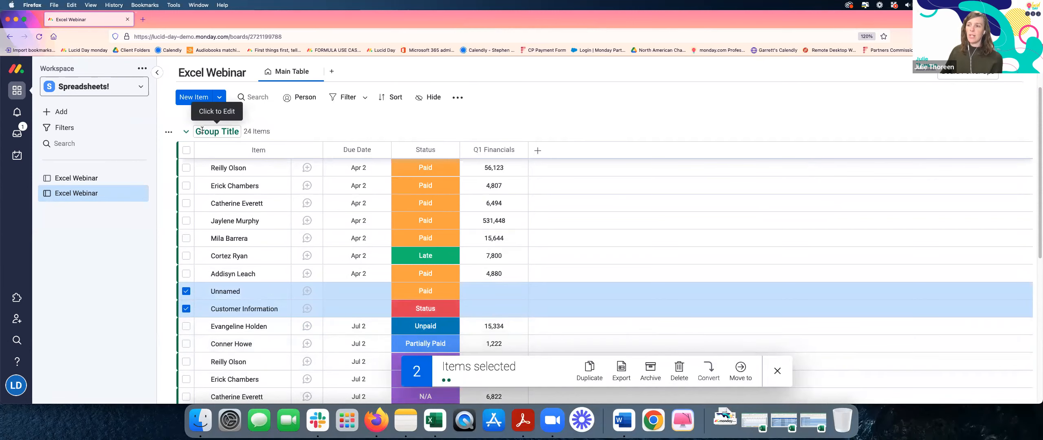
- Collapse the imported group and add a new group named Q2 Financials below it
scroll(216, 347, up, 3)
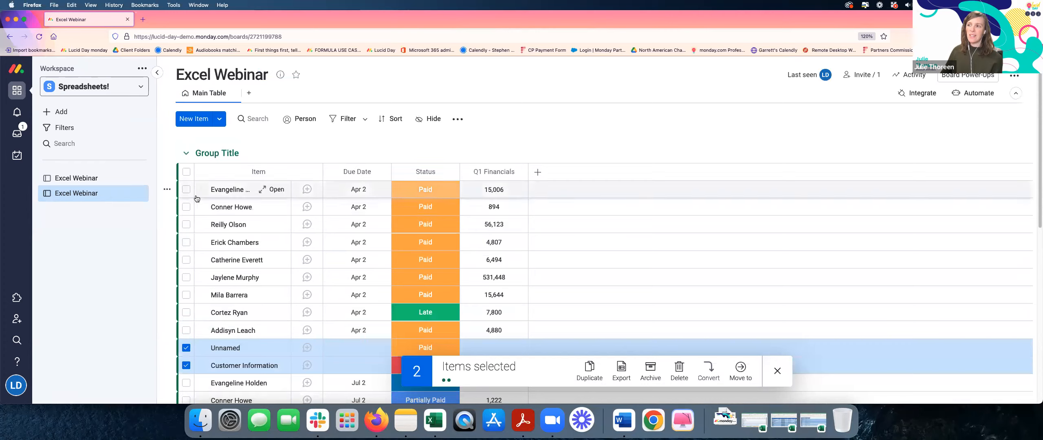
click(184, 153)
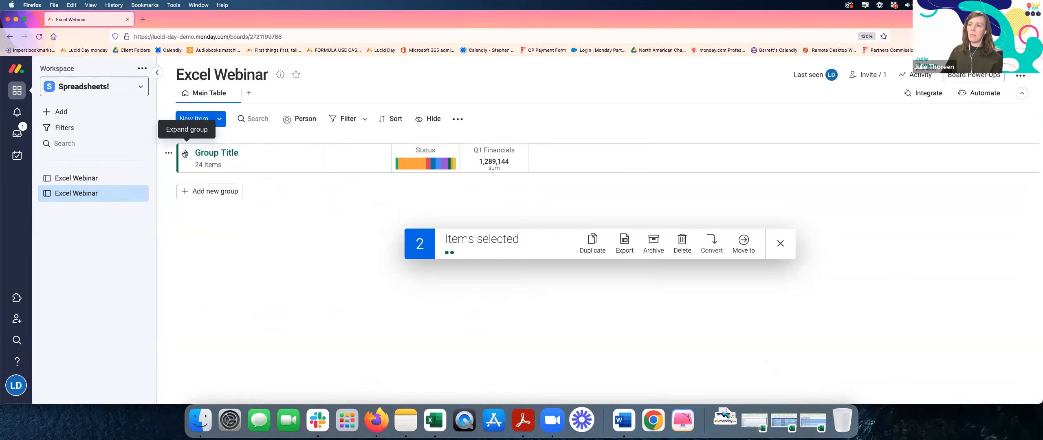
click(210, 192)
key(super+a)
key(BackSpace)
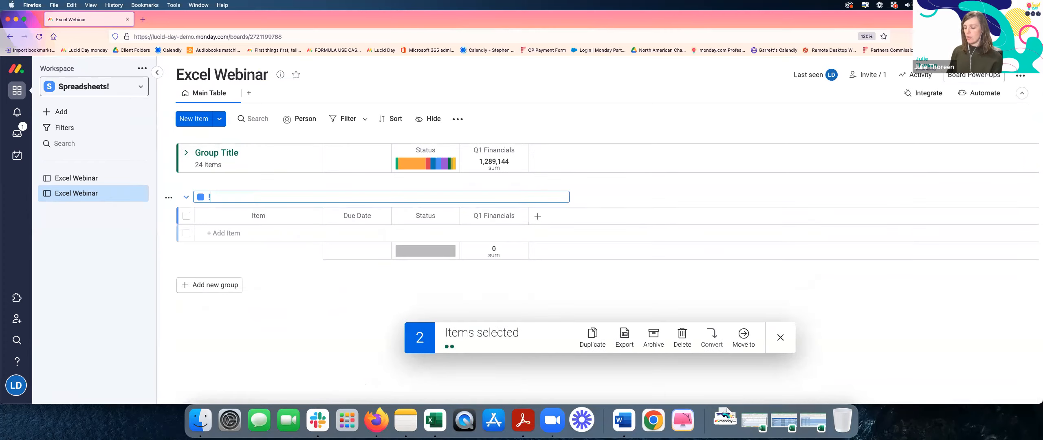
text(Q2 Financials)
key(Return)
- Clear the existing item selection and move the nine customer items due Jul 2 from Group Title into the Q2 Financials group
click(185, 153)
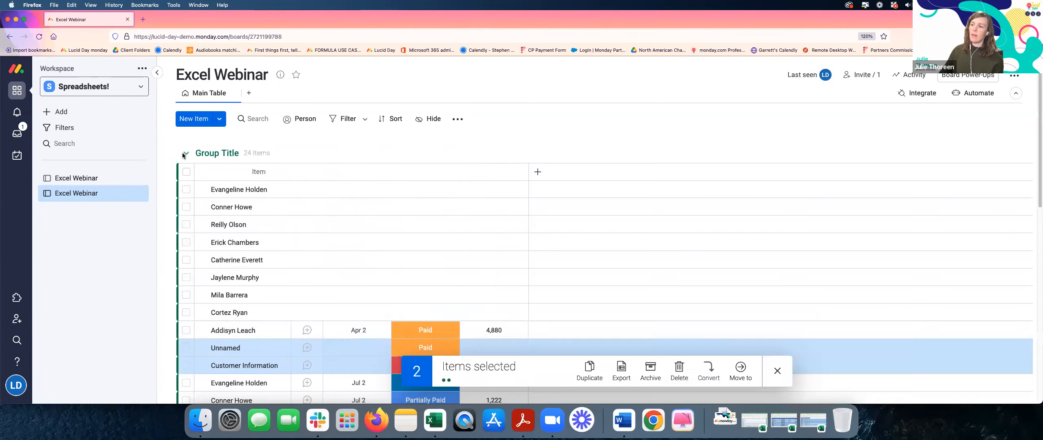
scroll(185, 228, down, 5)
click(186, 269)
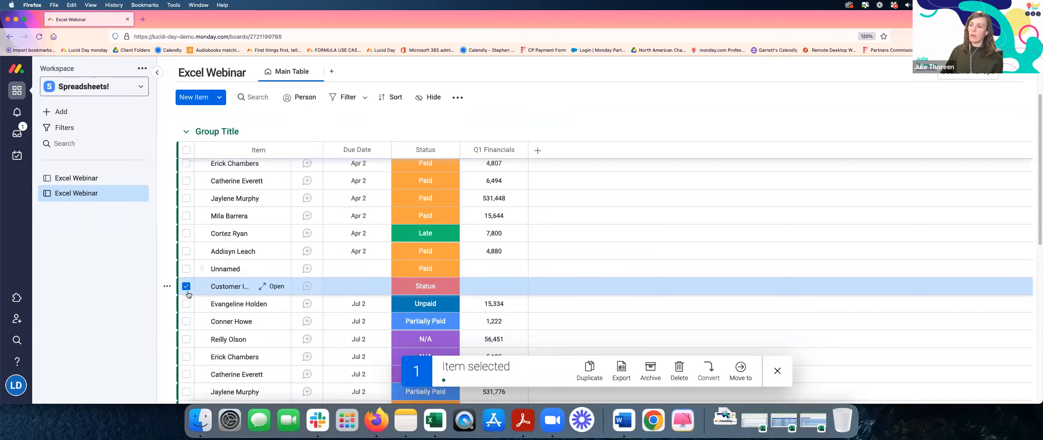
click(186, 286)
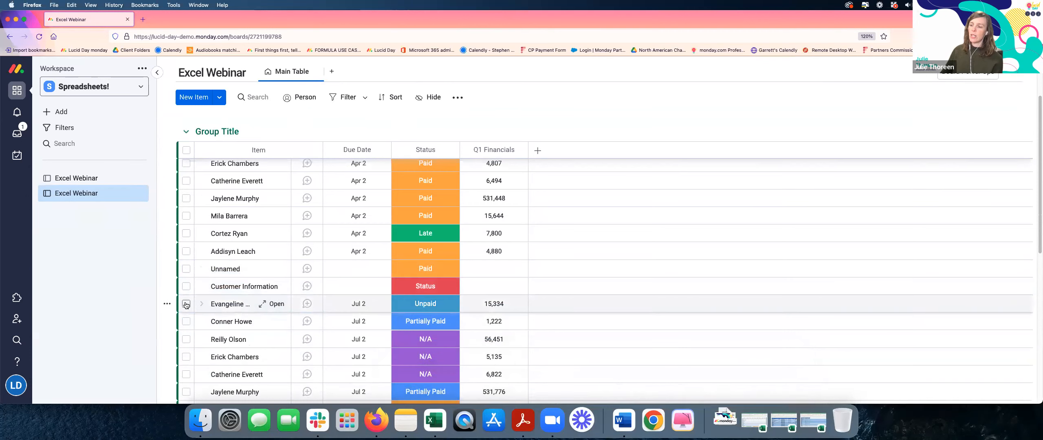
click(186, 304)
scroll(186, 312, down, 1)
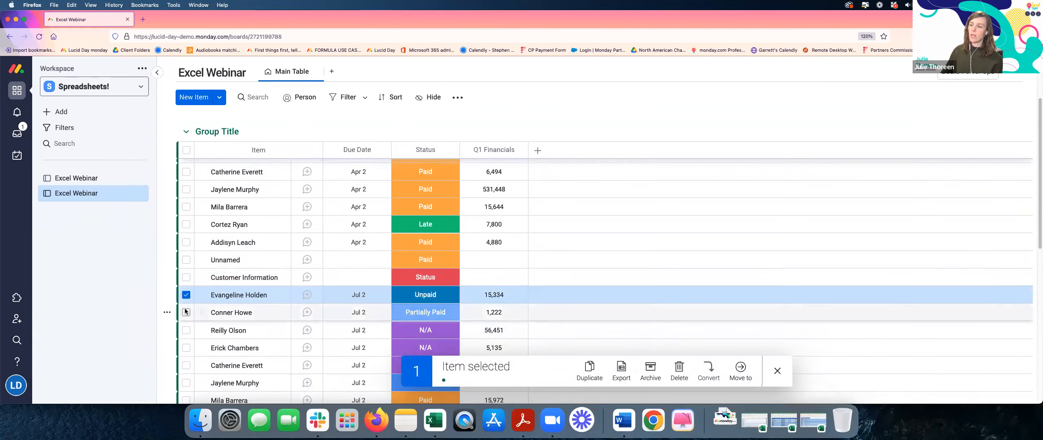
scroll(185, 312, down, 10)
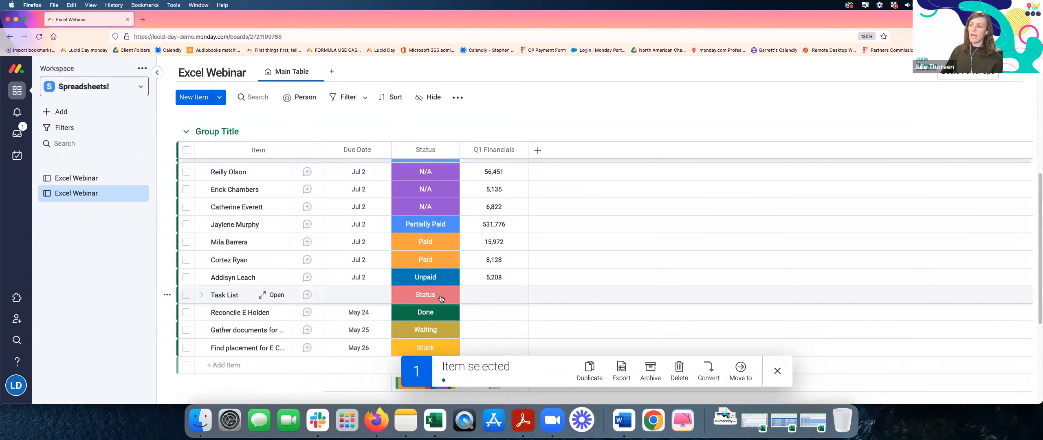
shift+click(186, 278)
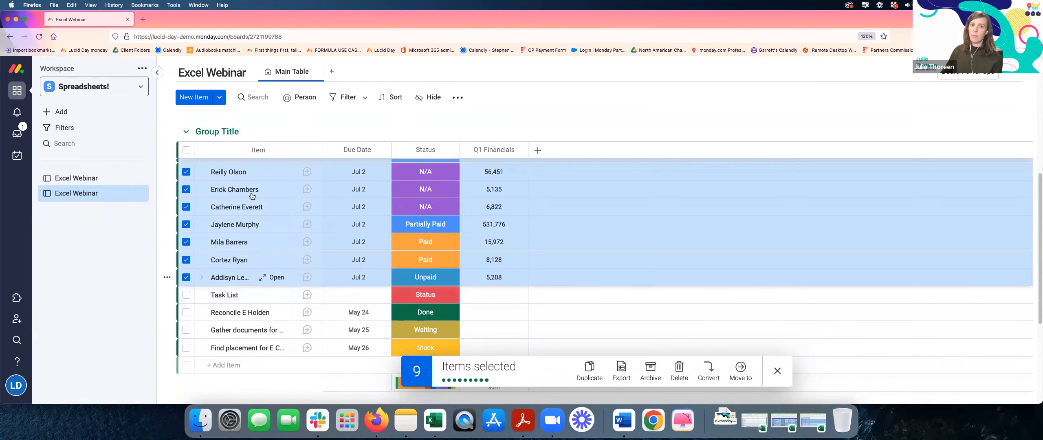
click(744, 370)
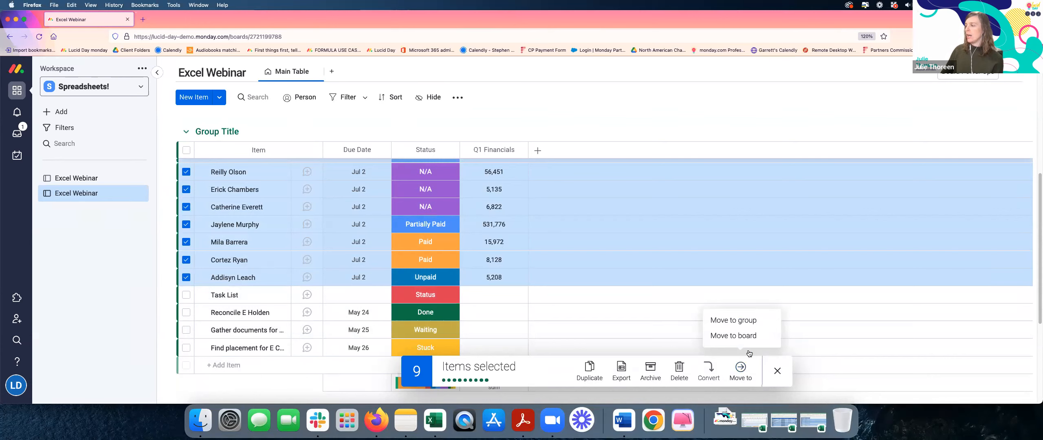
click(747, 321)
click(734, 273)
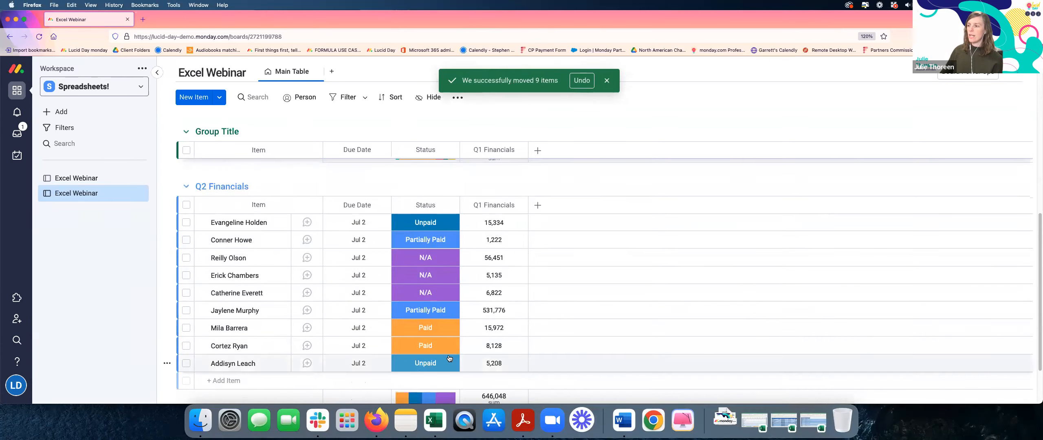
- Add another group named Task List below the Q2 Financials group
scroll(352, 347, up, 5)
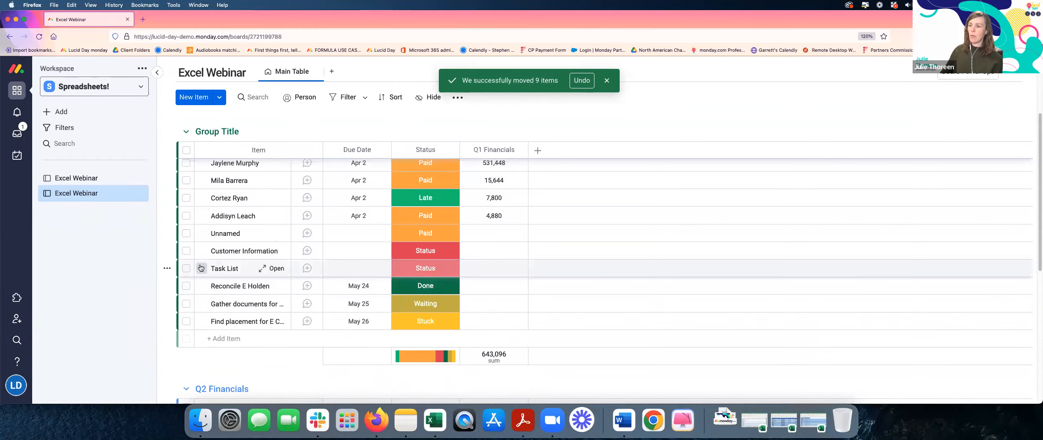
scroll(210, 391, down, 5)
click(210, 396)
text(Task List)
key(Return)
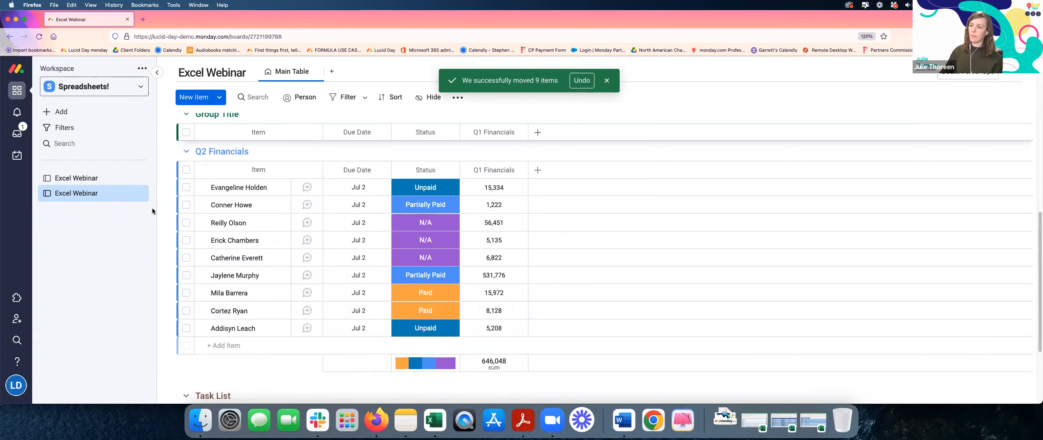
- Move the three task items due May 24 to May 26 from Group Title into the Task List group
scroll(171, 214, up, 5)
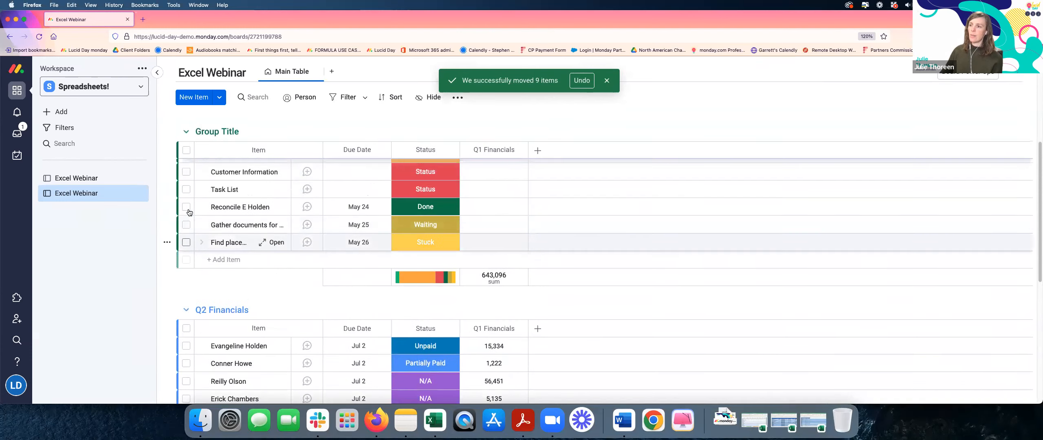
click(186, 242)
shift+click(186, 207)
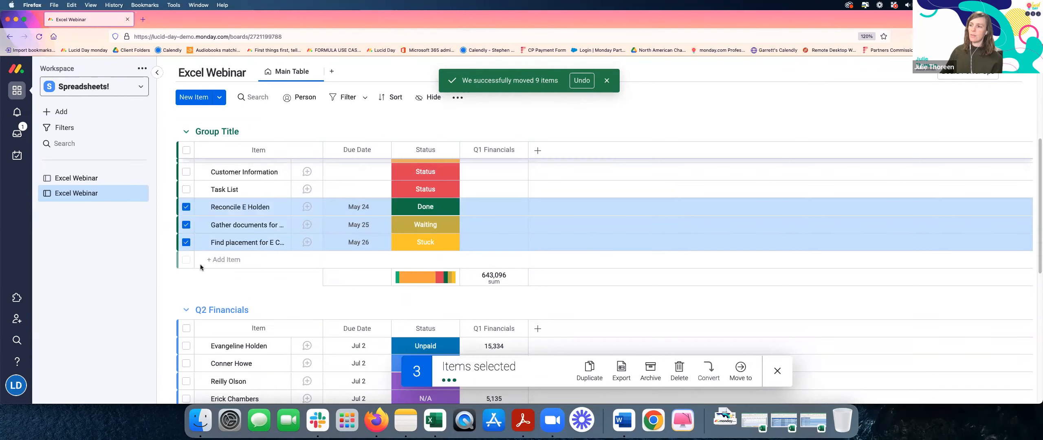
click(741, 368)
click(737, 320)
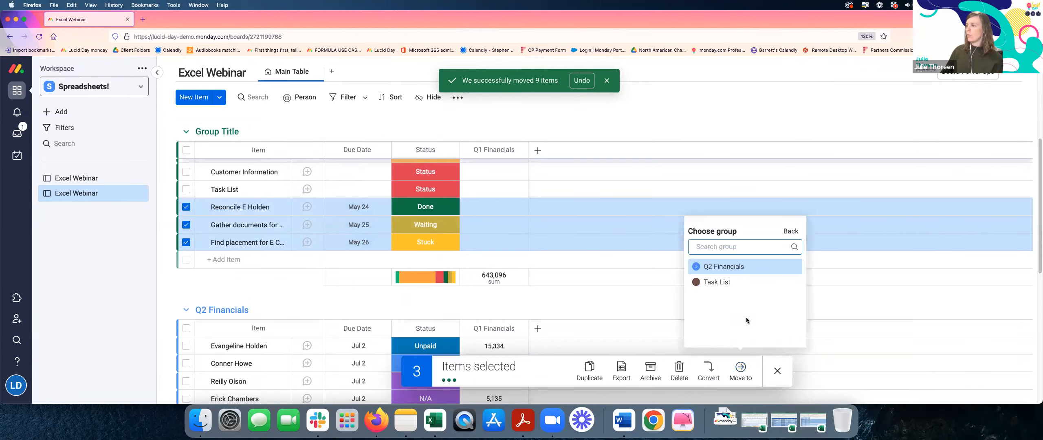
click(697, 276)
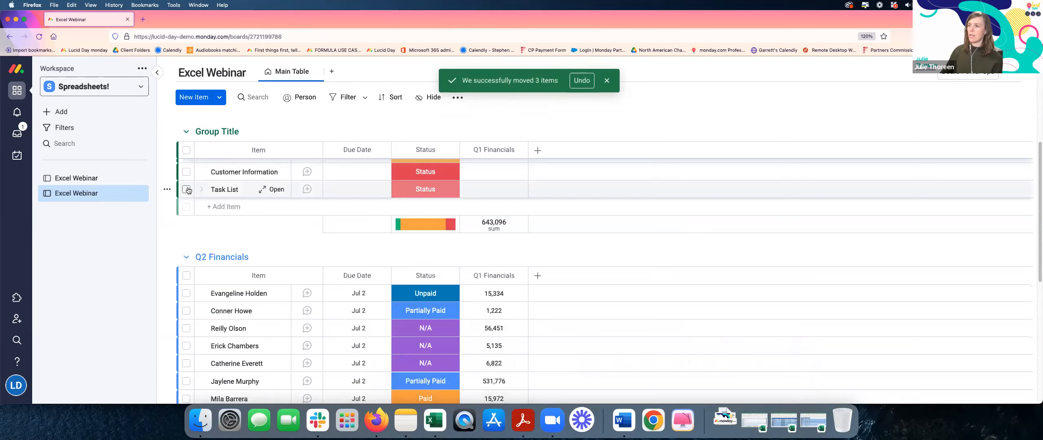
- Delete the leftover Task List header item from the Group Title group
click(186, 189)
click(680, 368)
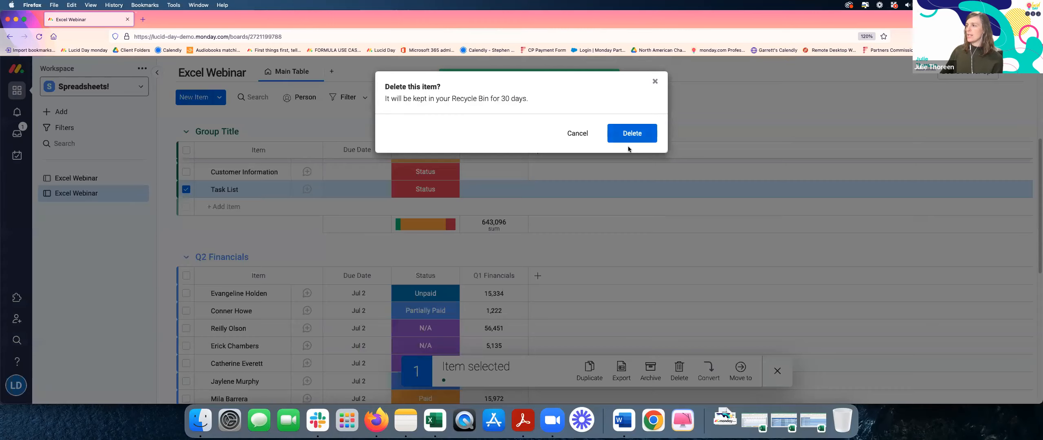
click(620, 137)
- Rename the Group Title group as Q1 Financials
scroll(309, 226, up, 5)
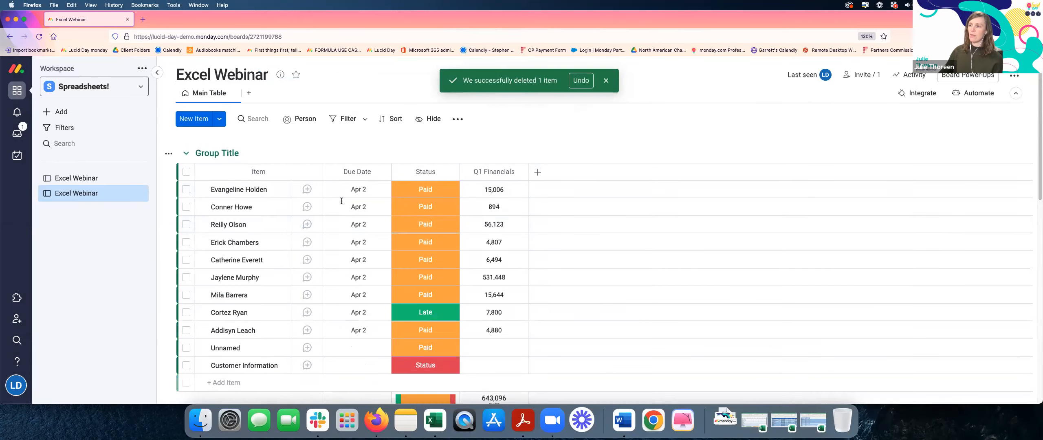
click(228, 153)
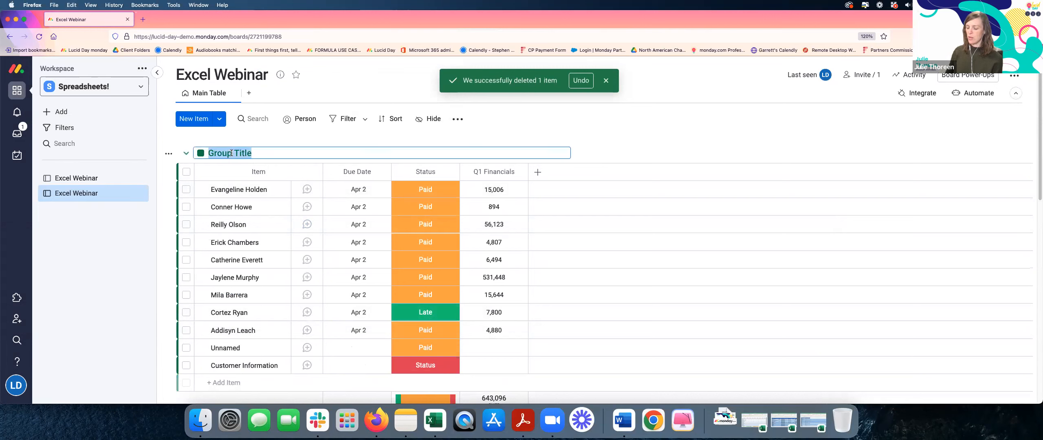
text(Q1 Financials)
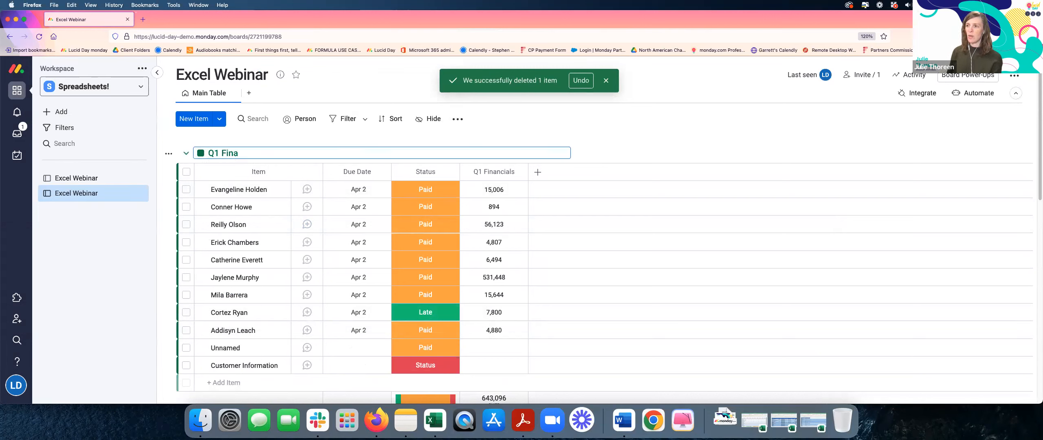
key(Return)
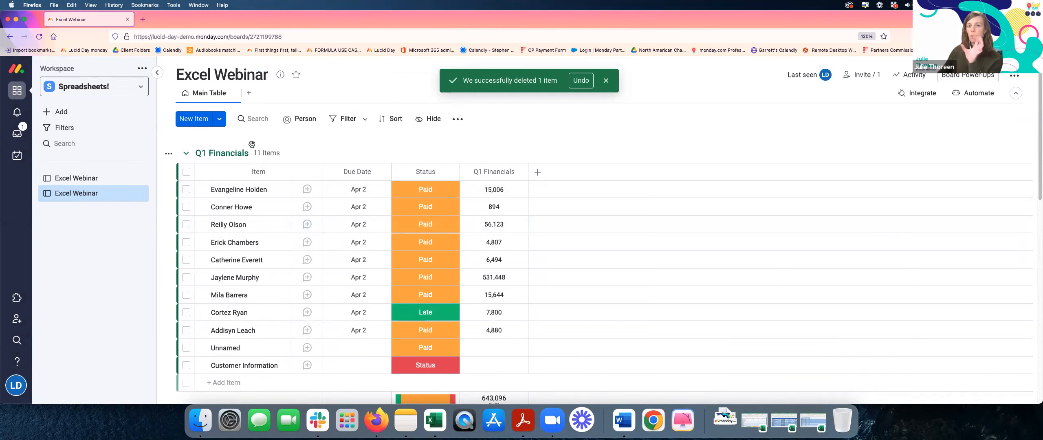
- Collapse the Q1 Financials, Q2 Financials and Task List groups
click(186, 153)
click(186, 197)
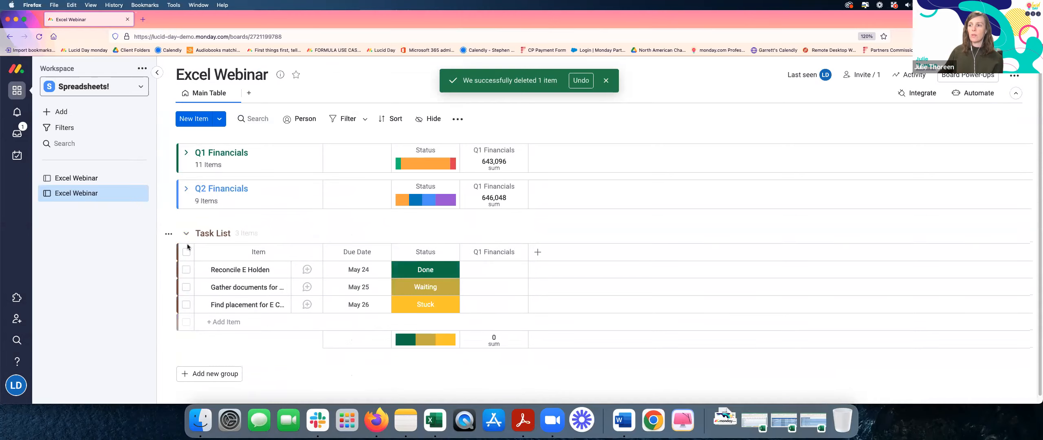
click(186, 227)
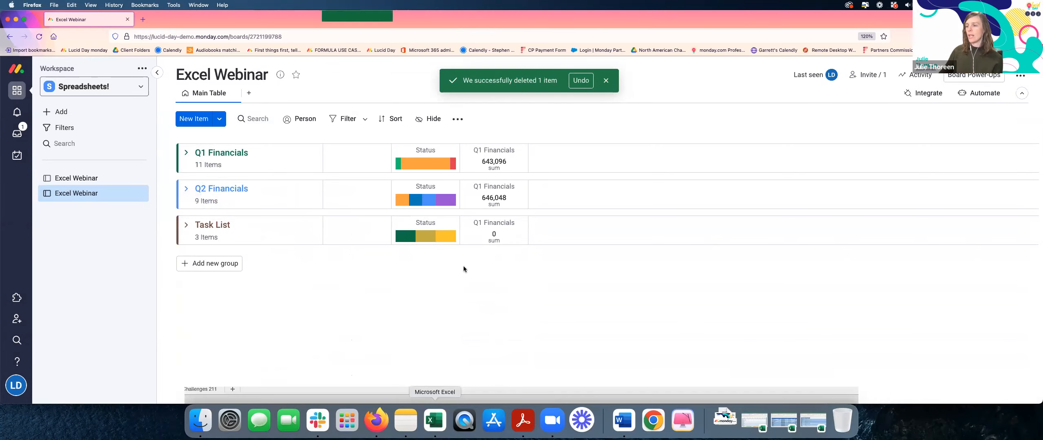
- Switch to Excel and select the Q1 customer table A1:D10 on the Challenges 201 sheet
click(435, 421)
click(45, 84)
drag(44, 94, 324, 174)
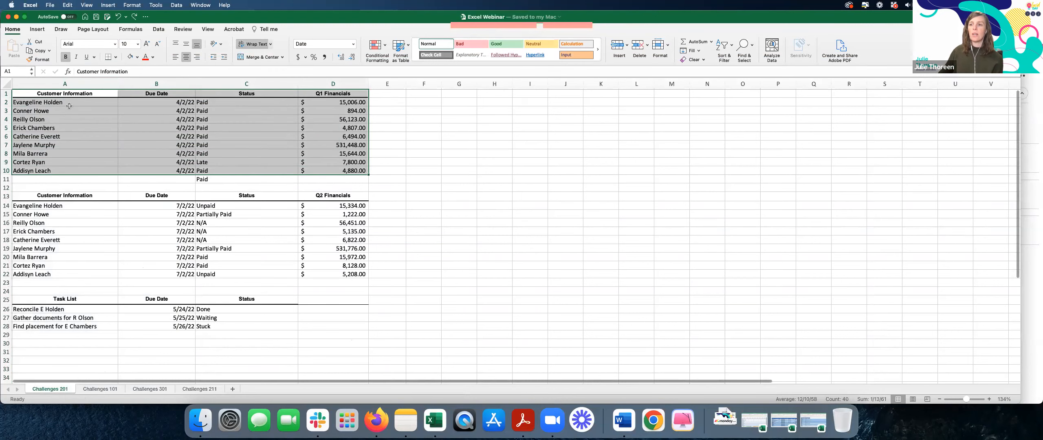
- Examine the Q1 and Q2 financial figures and the Q1 customer names on the Challenges 201 sheet
click(45, 93)
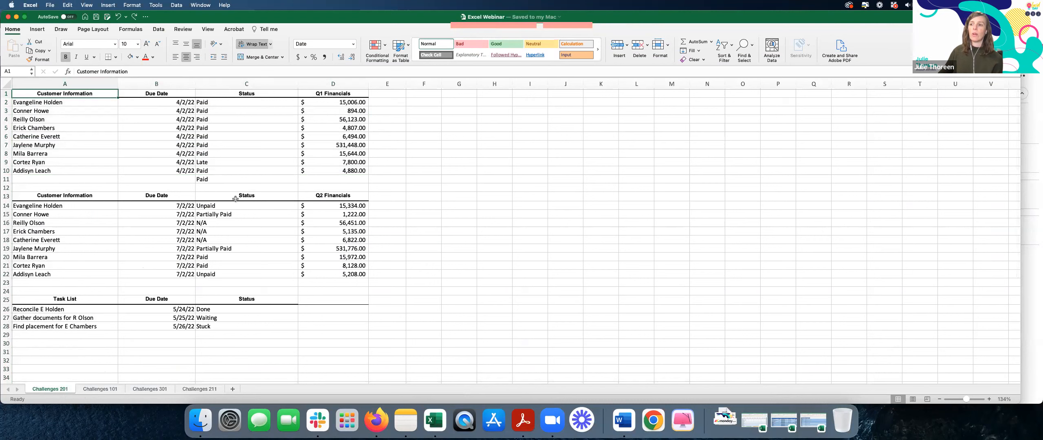
drag(313, 197, 324, 267)
drag(387, 94, 398, 159)
drag(425, 95, 426, 168)
drag(75, 102, 68, 170)
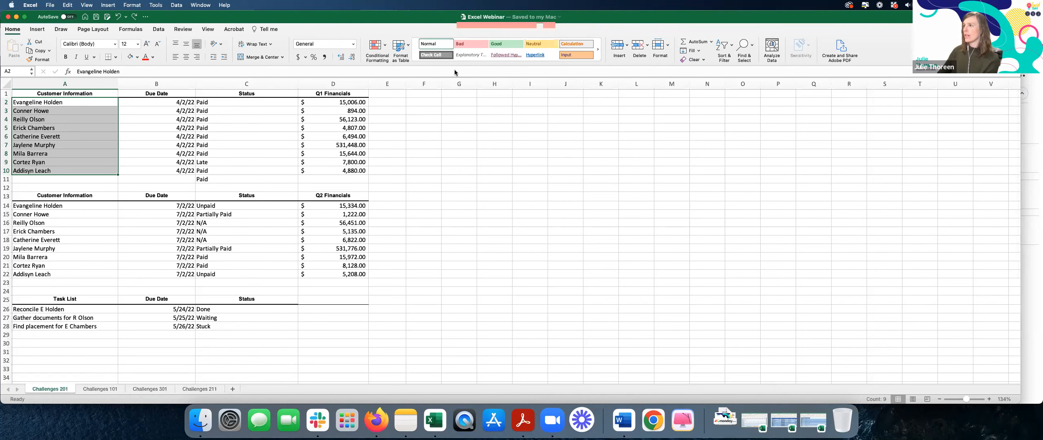
- Open the Challenges 301 sheet and look over its account information and address columns
click(149, 389)
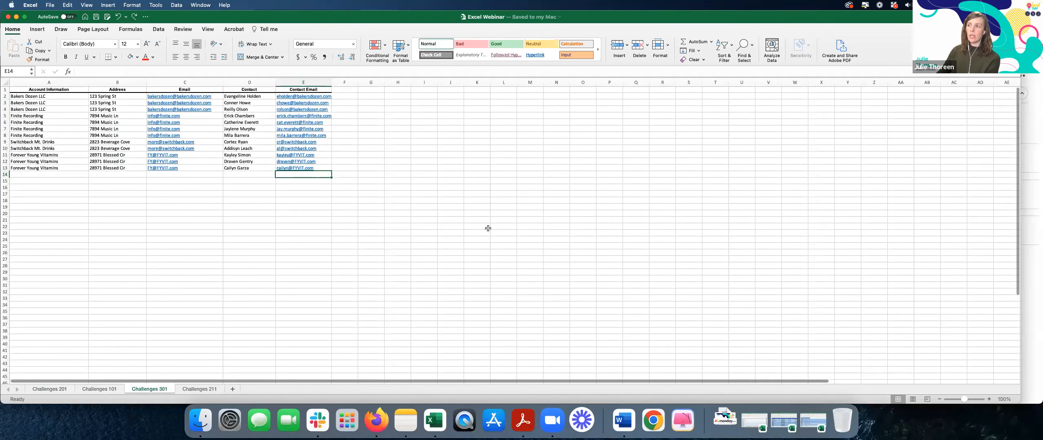
drag(963, 401, 968, 400)
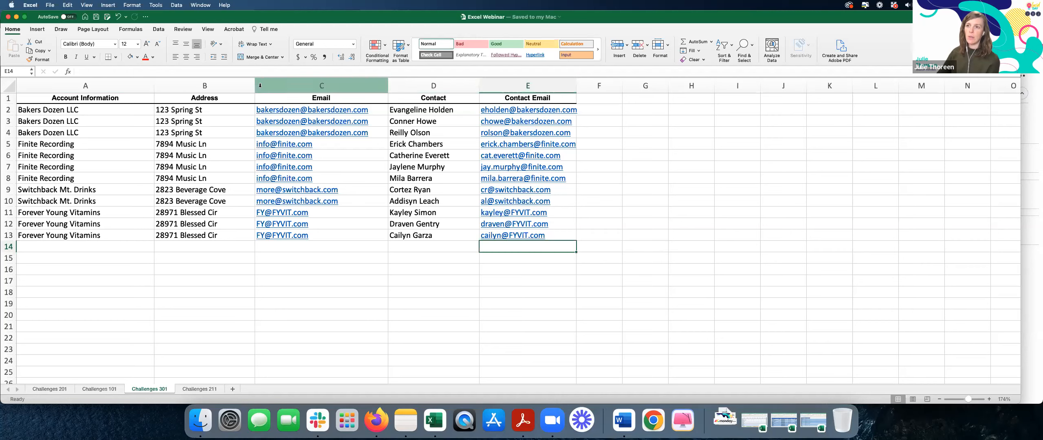
click(86, 99)
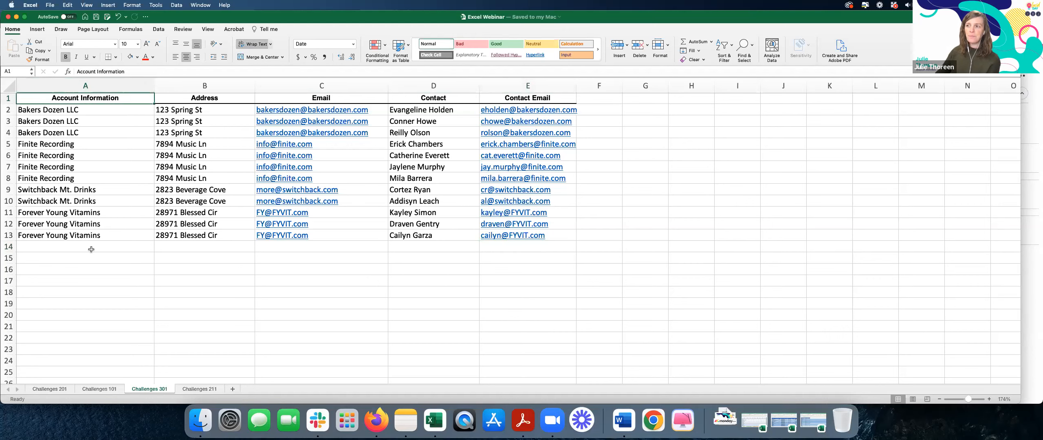
click(171, 114)
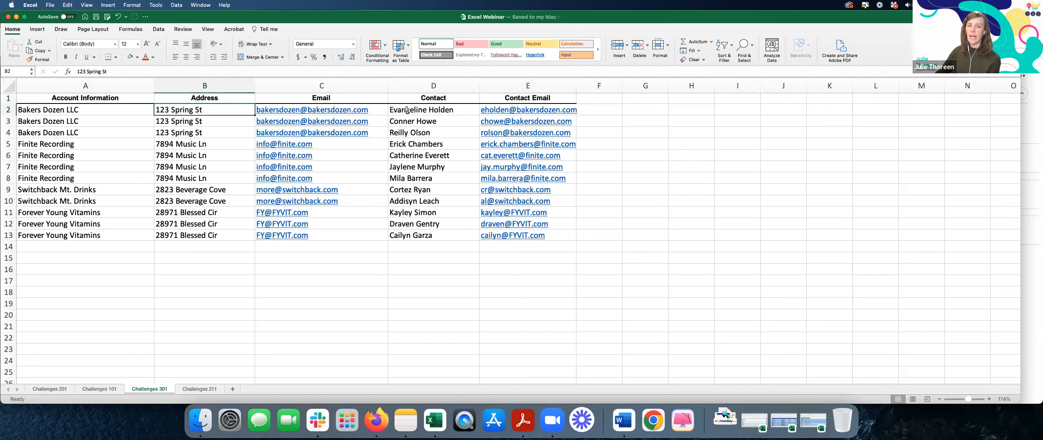
- Compare the repeated Bakers Dozen LLC and Finite Recording account rows with the individual contacts listed for Bakers Dozen LLC
drag(105, 110, 107, 133)
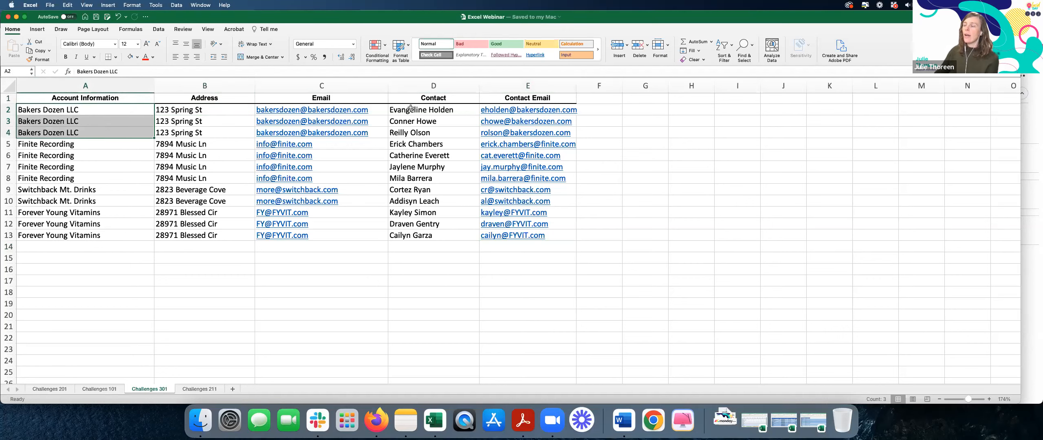
drag(411, 108, 413, 132)
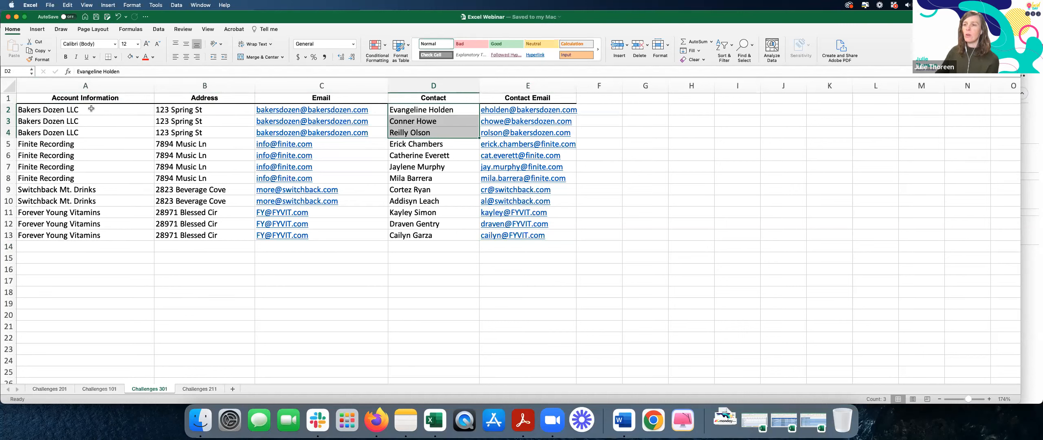
drag(99, 109, 90, 133)
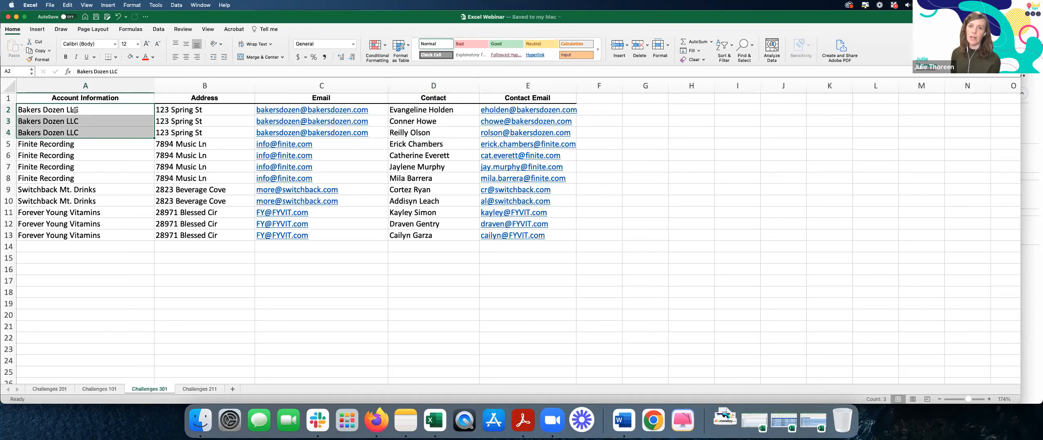
drag(75, 144, 86, 182)
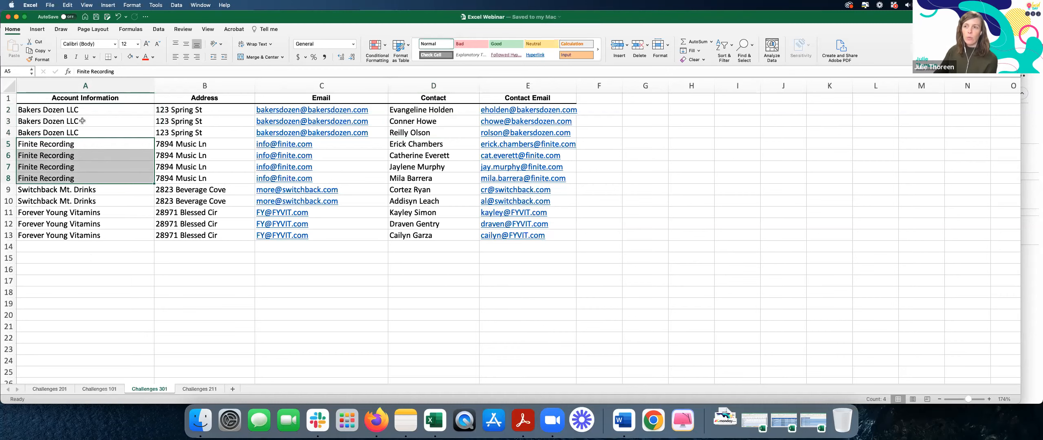
click(69, 107)
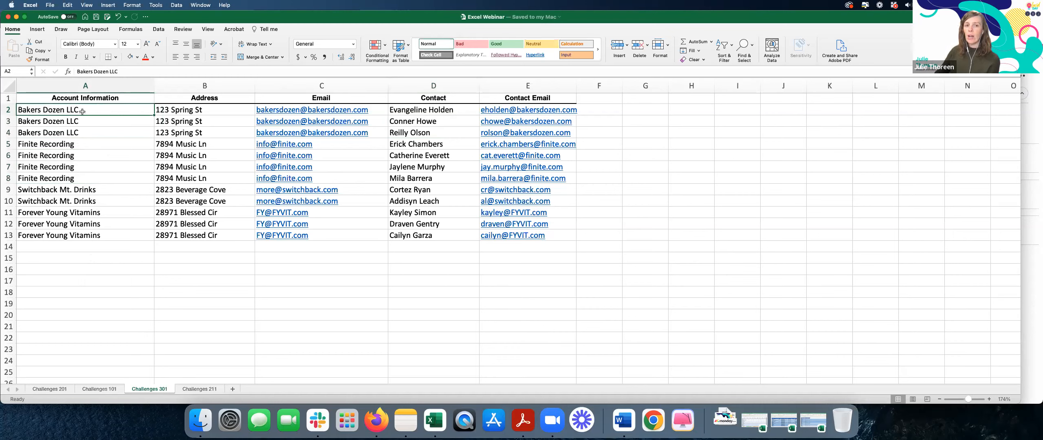
drag(401, 110, 411, 133)
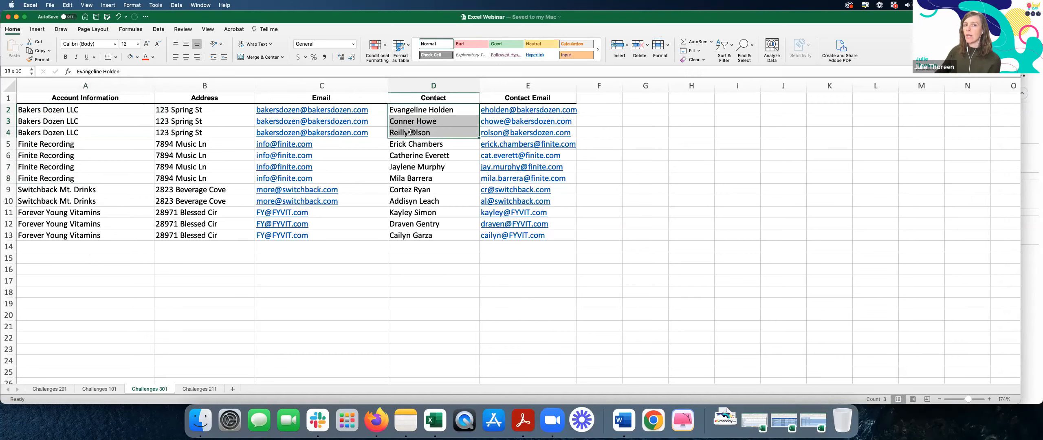
drag(411, 132, 411, 133)
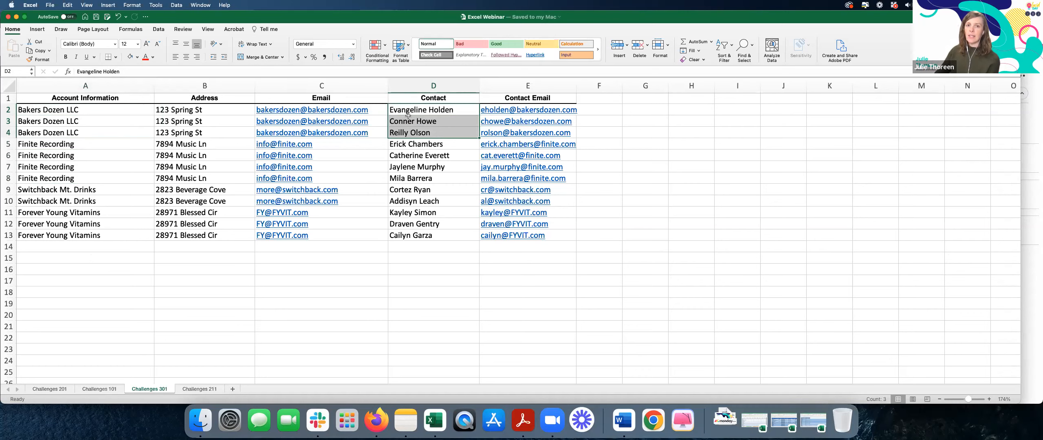
click(83, 107)
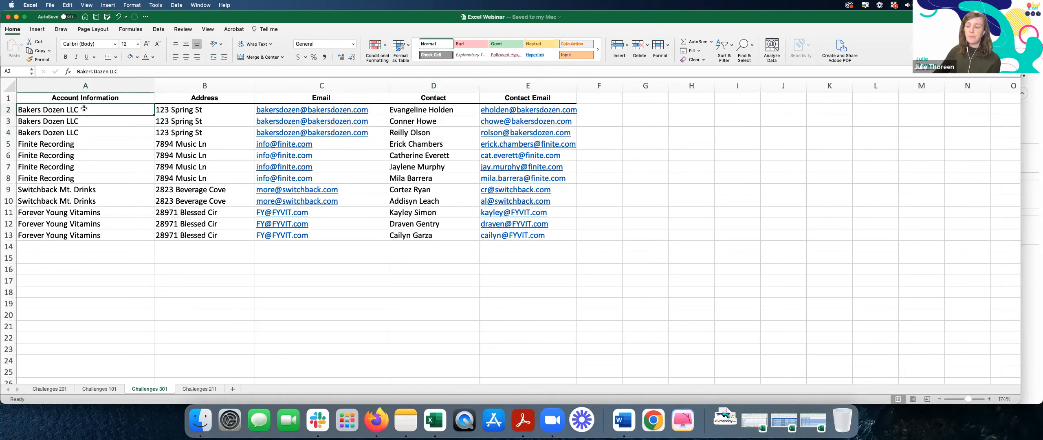
- Create a copy of the Challenges 301 sheet, placed before the original in the same workbook
right_click(158, 390)
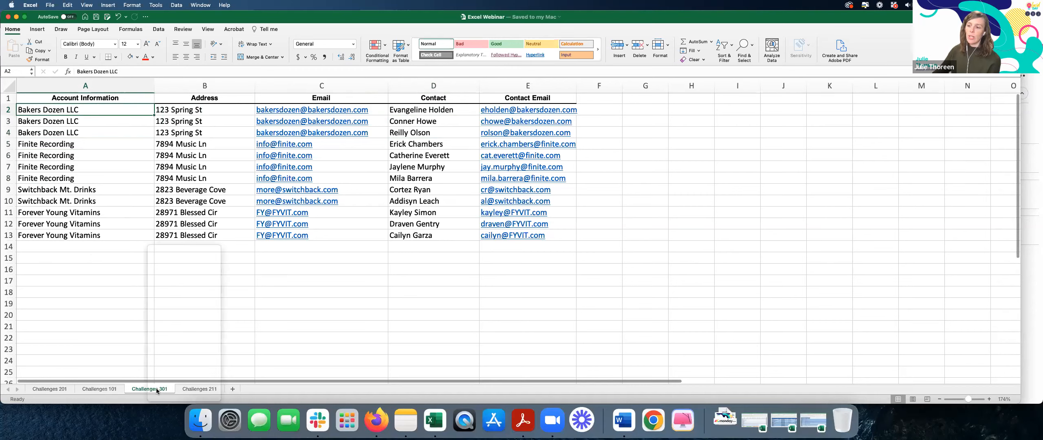
click(192, 280)
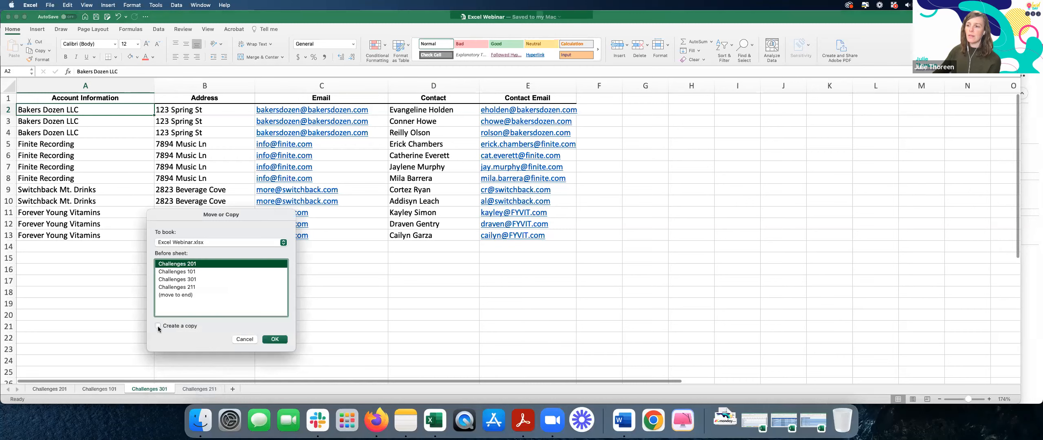
click(193, 280)
click(274, 340)
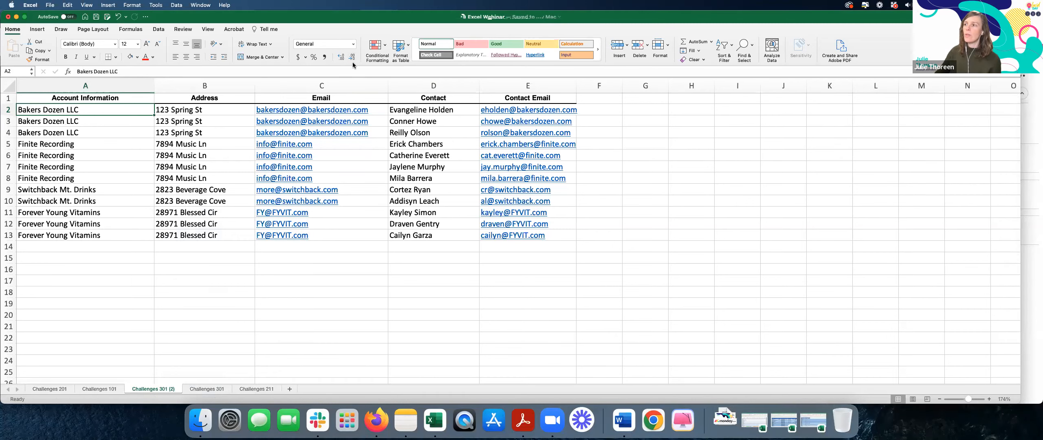
- Remove duplicate rows from the copied sheet, treating row 1 as headers and comparing only Column A
click(56, 98)
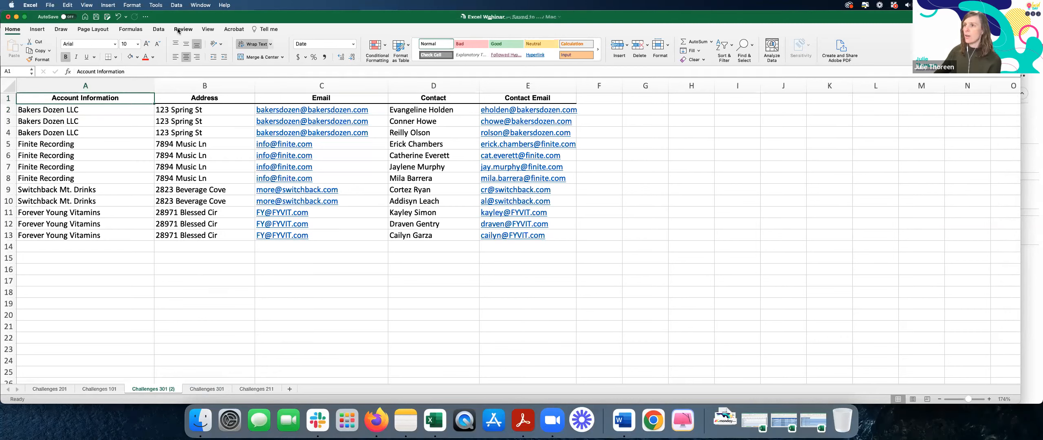
click(159, 29)
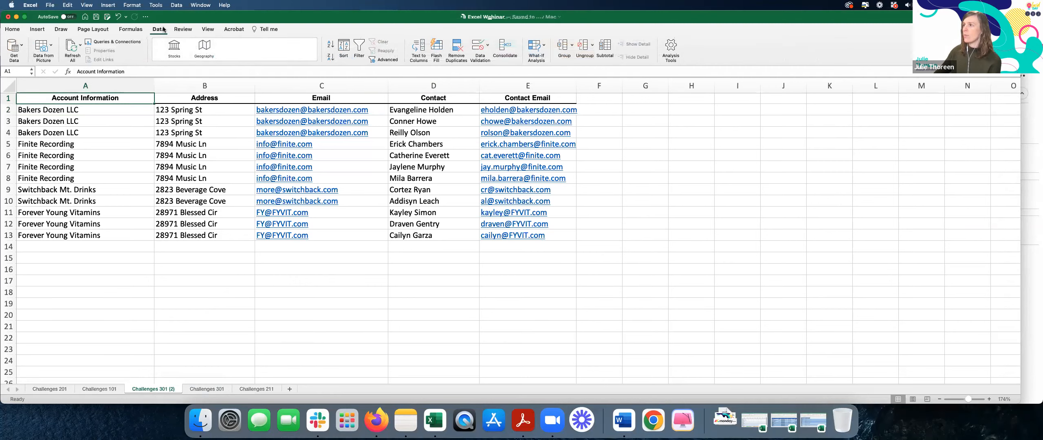
click(457, 49)
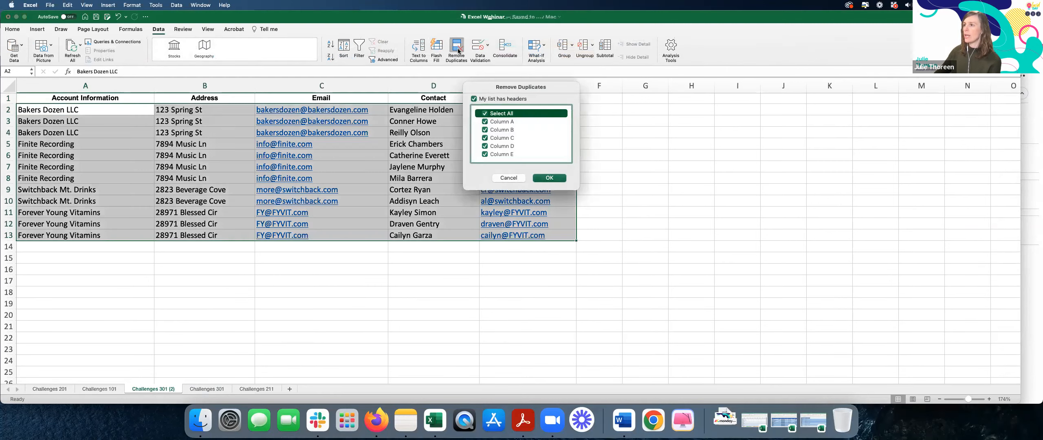
click(486, 114)
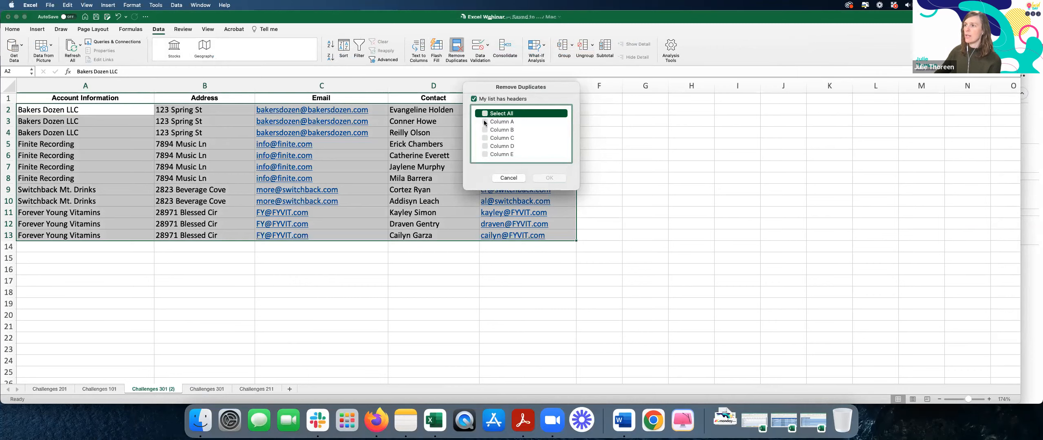
click(485, 121)
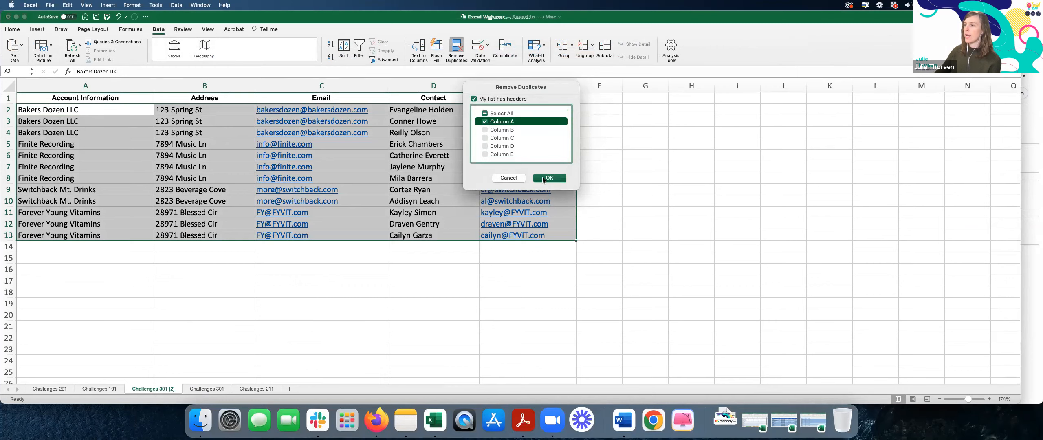
click(543, 179)
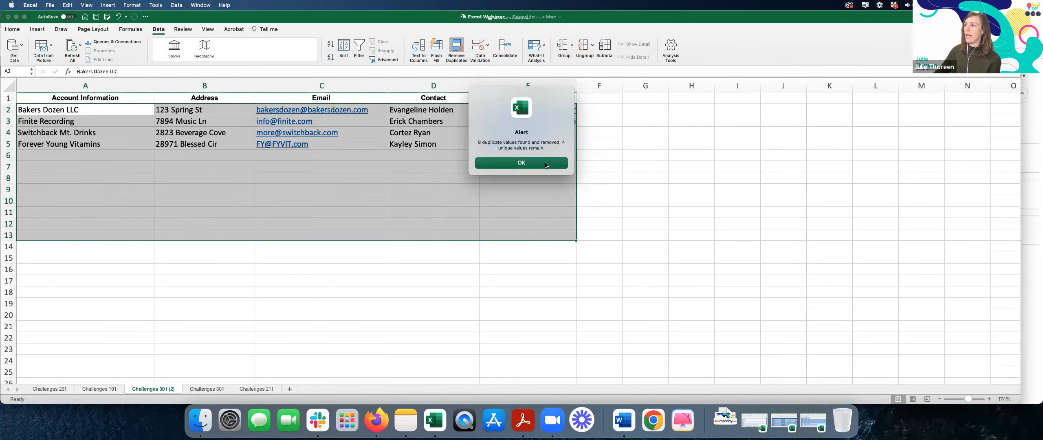
click(545, 165)
- Delete the Contact and Contact Email columns, and move the Challenges 301 (2) sheet to the front of the workbook
drag(57, 109, 189, 146)
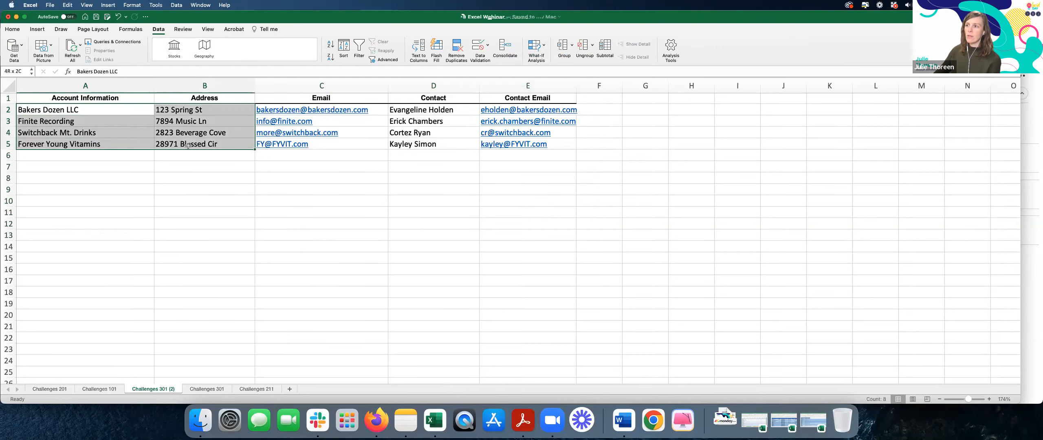
click(440, 86)
shift+click(509, 85)
right_click(509, 83)
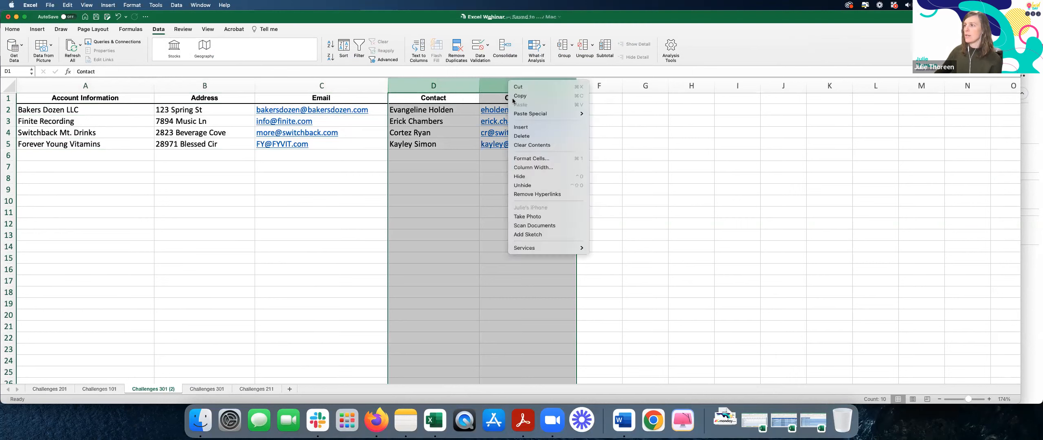
click(531, 138)
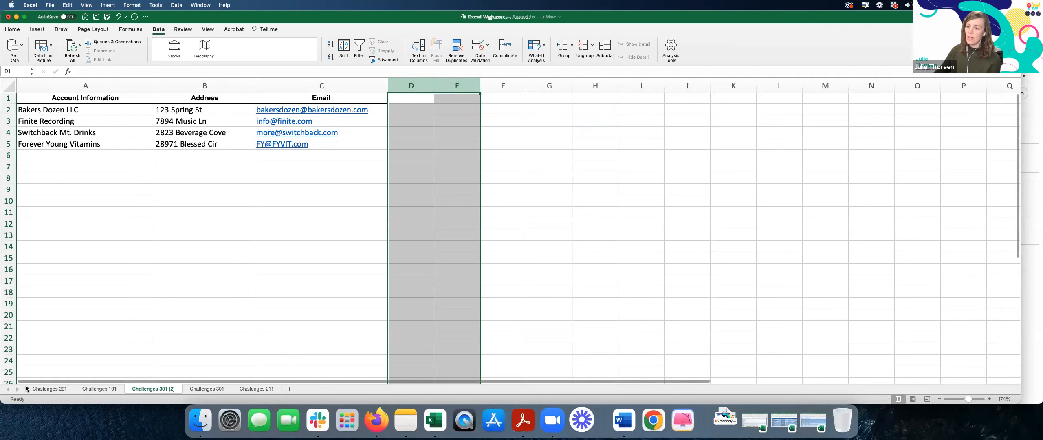
drag(24, 386, 25, 388)
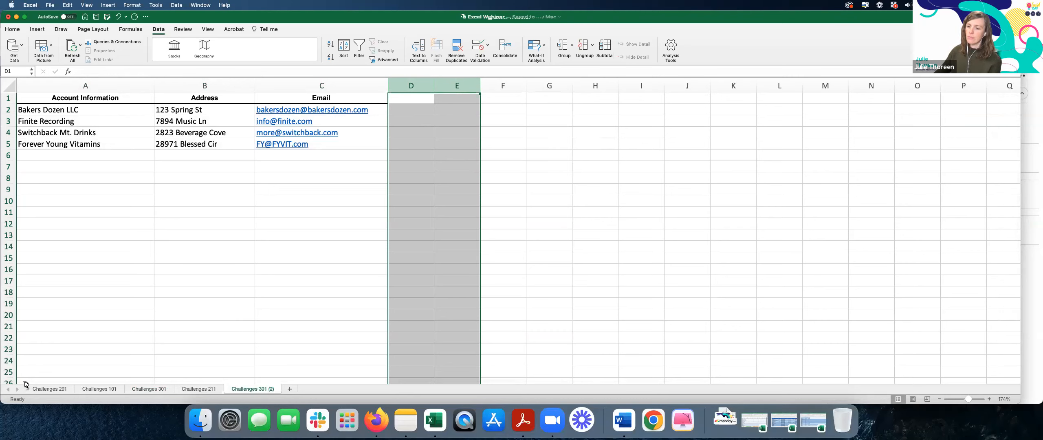
drag(27, 387, 28, 388)
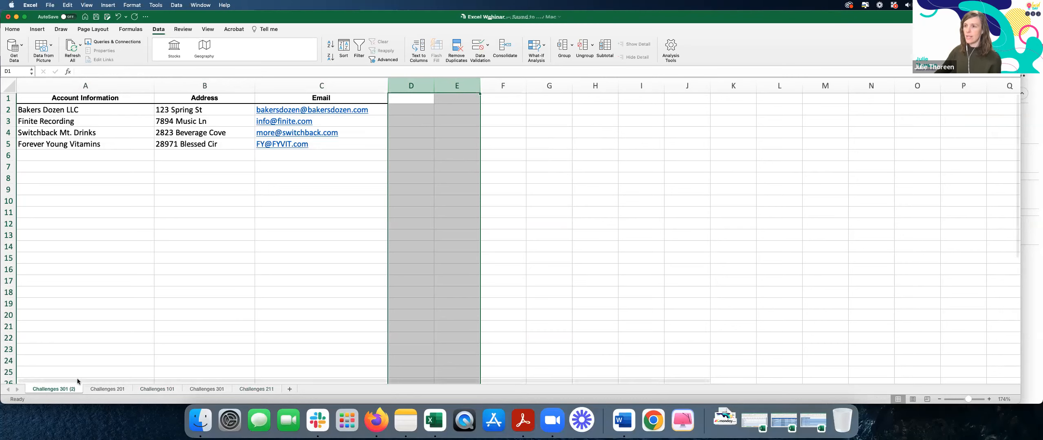
- Switch to monday.com in Firefox and upload the Excel Webinar workbook as an Excel import into the Spreadsheets! workspace
click(377, 420)
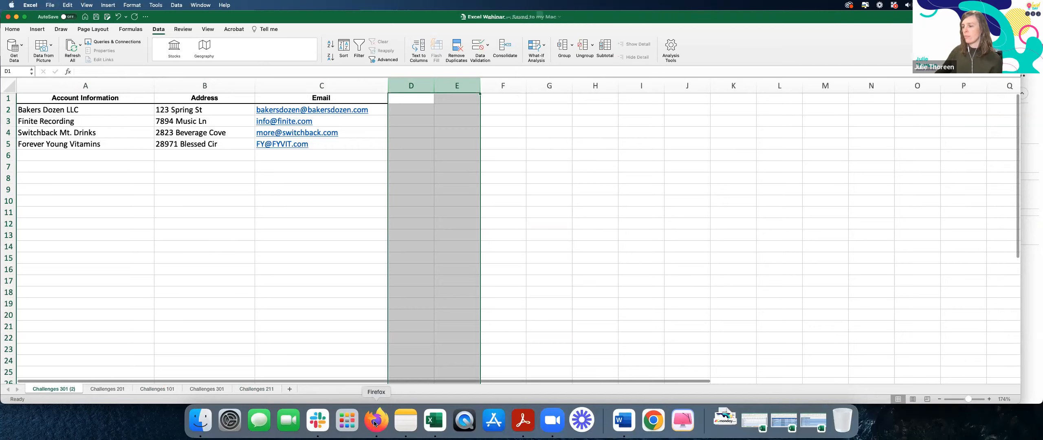
click(62, 111)
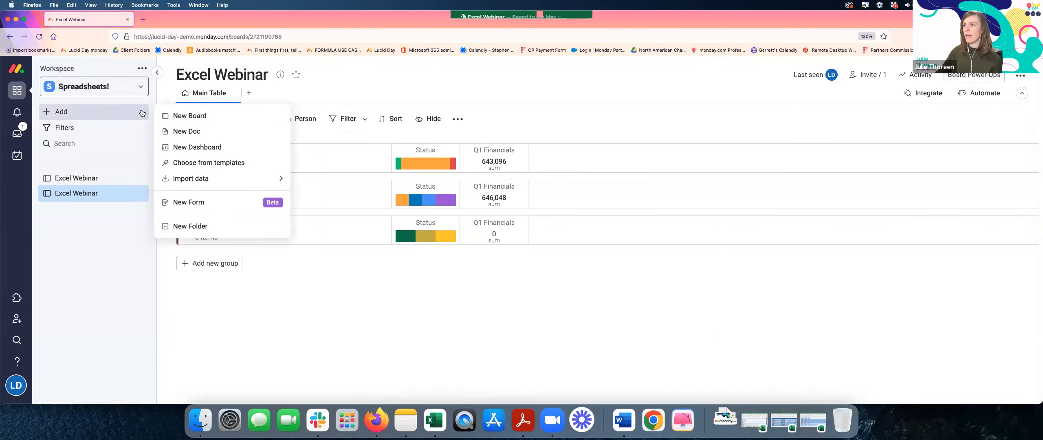
mouse_move(210, 175)
click(325, 179)
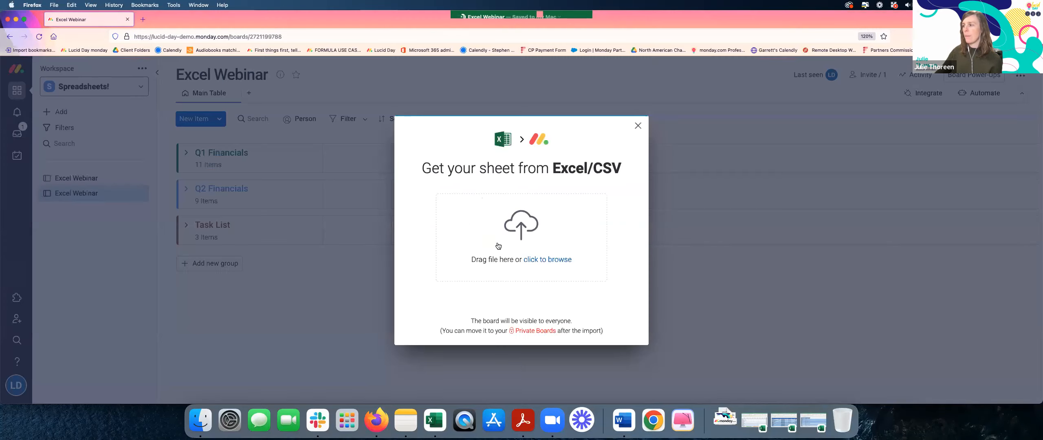
click(546, 261)
click(478, 106)
double_click(478, 106)
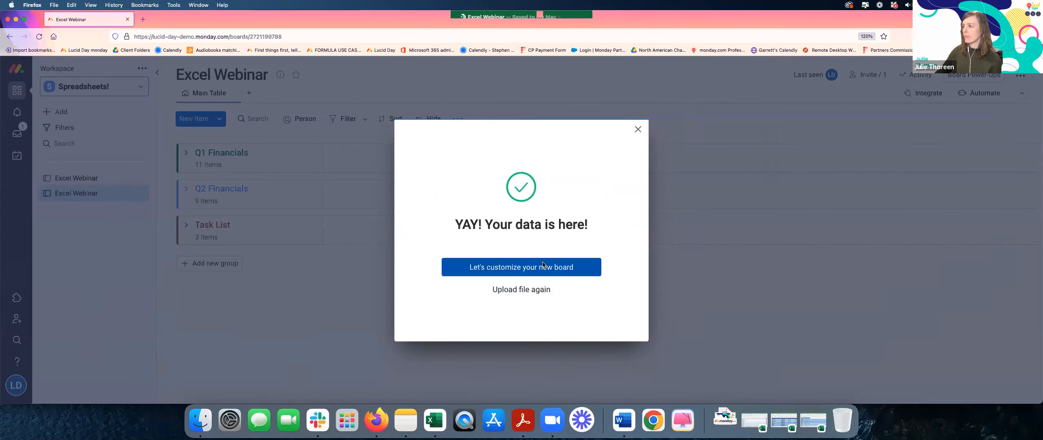
- Continue the import to the column settings, make Address a Text column, and create the board
click(514, 267)
click(749, 382)
click(749, 383)
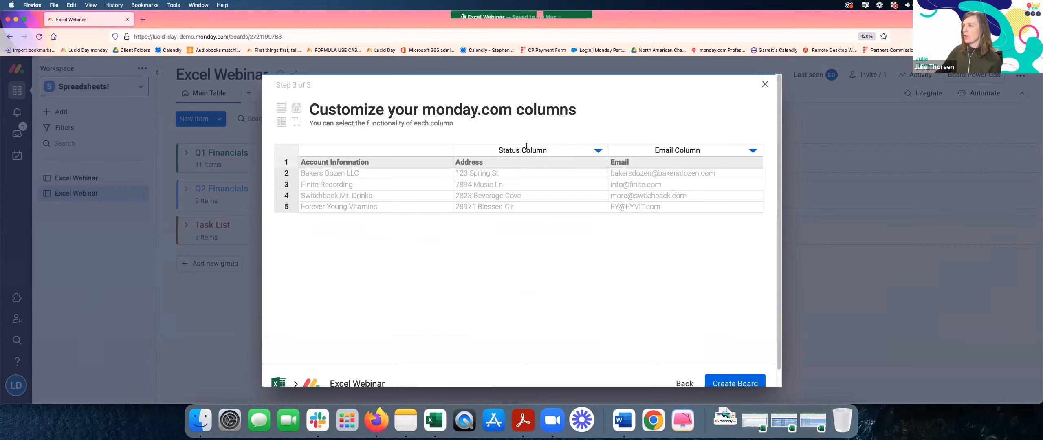
click(598, 151)
click(510, 206)
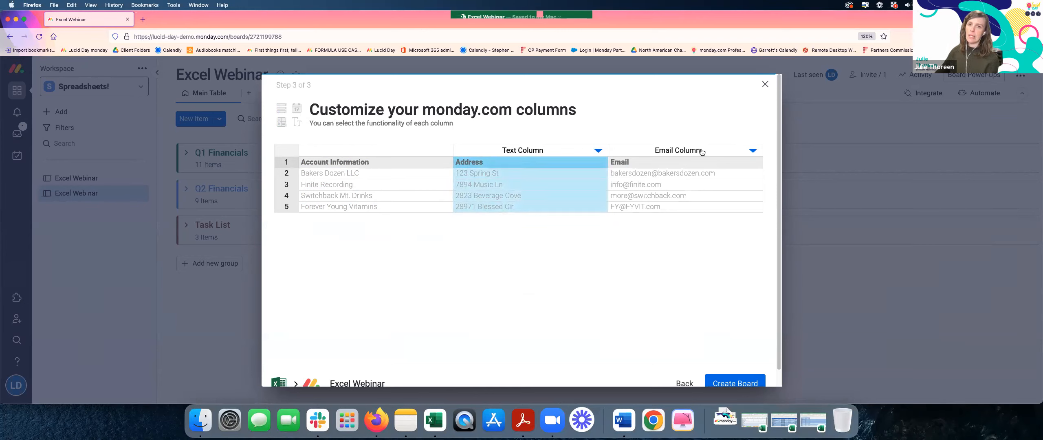
click(723, 382)
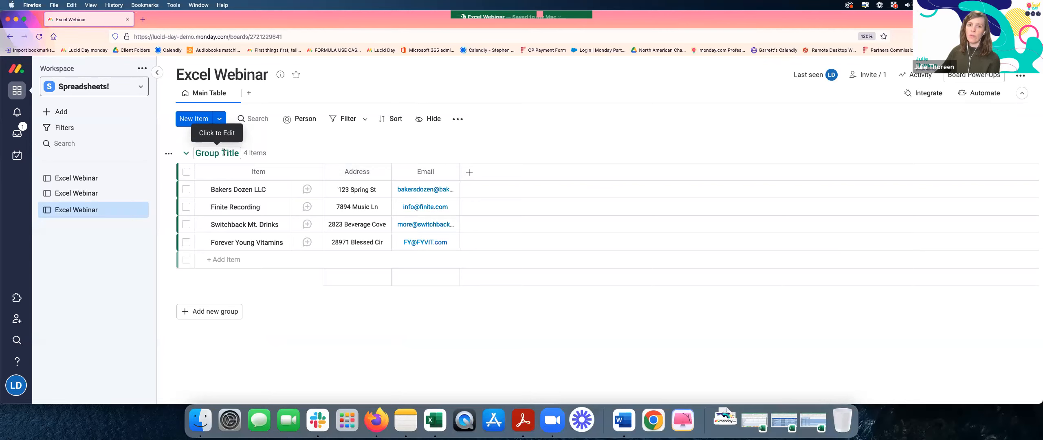
- Rename the imported board as Accounts and its item group as Active Accounts
click(228, 75)
key(super+a)
text(Accounts)
key(Return)
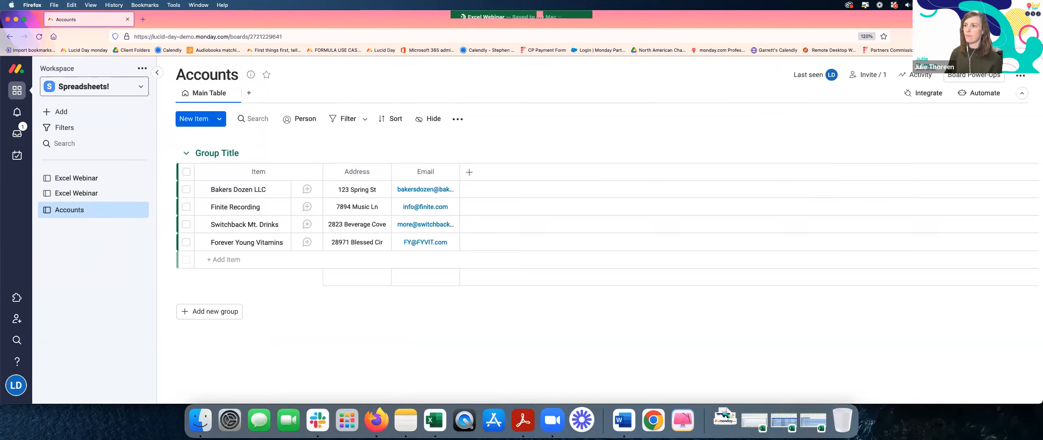
click(216, 153)
key(super+a)
text(Active Accou)
key(Return)
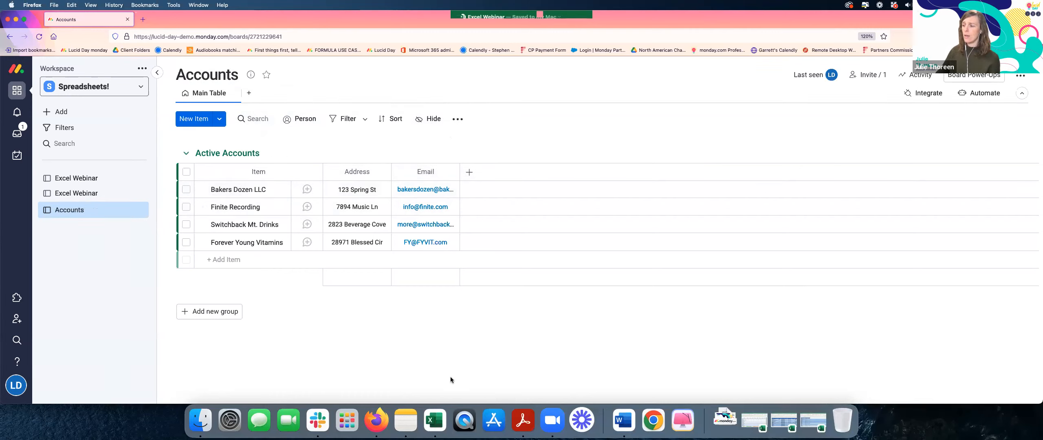
- Switch to Excel and, on the Challenges 301 sheet, move the Contact and Contact Email columns in front of Account Information
click(447, 394)
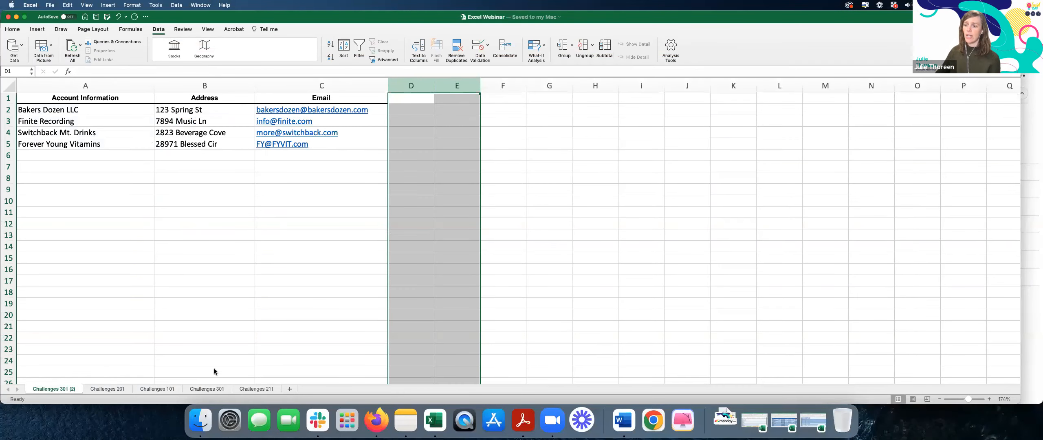
click(208, 390)
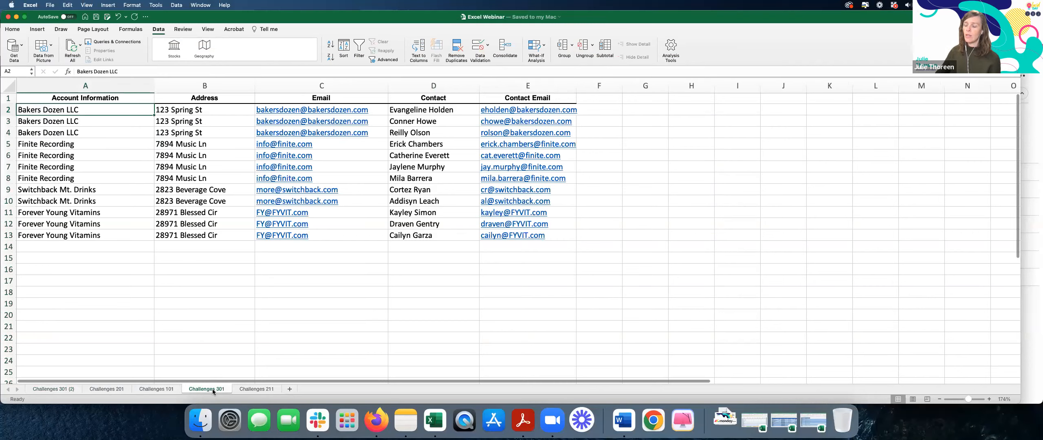
click(426, 85)
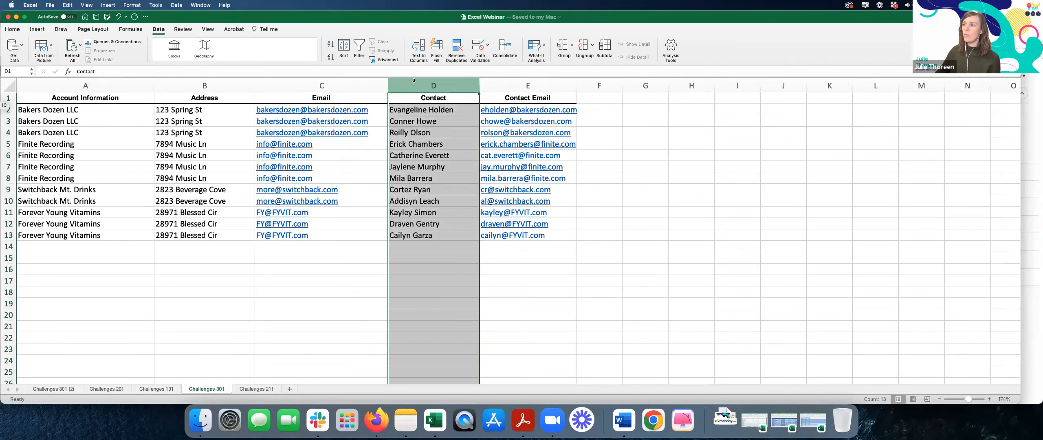
shift+click(504, 85)
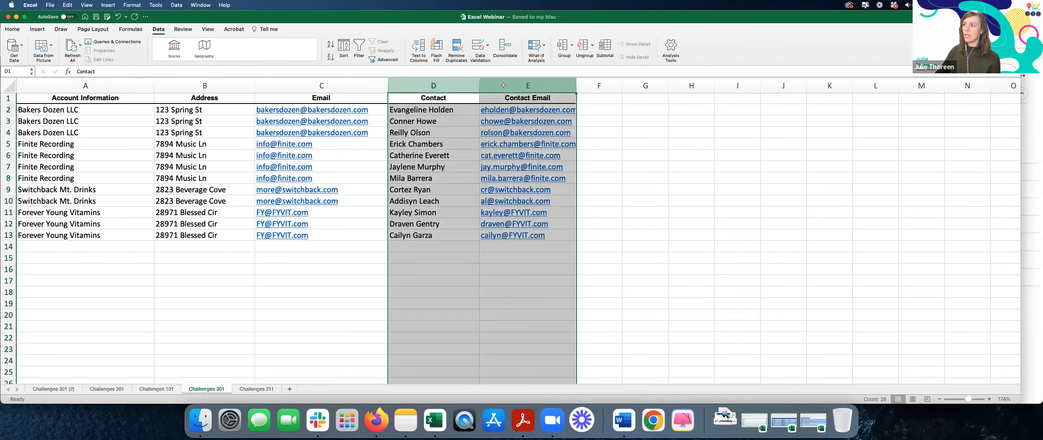
key(super+x)
right_click(64, 85)
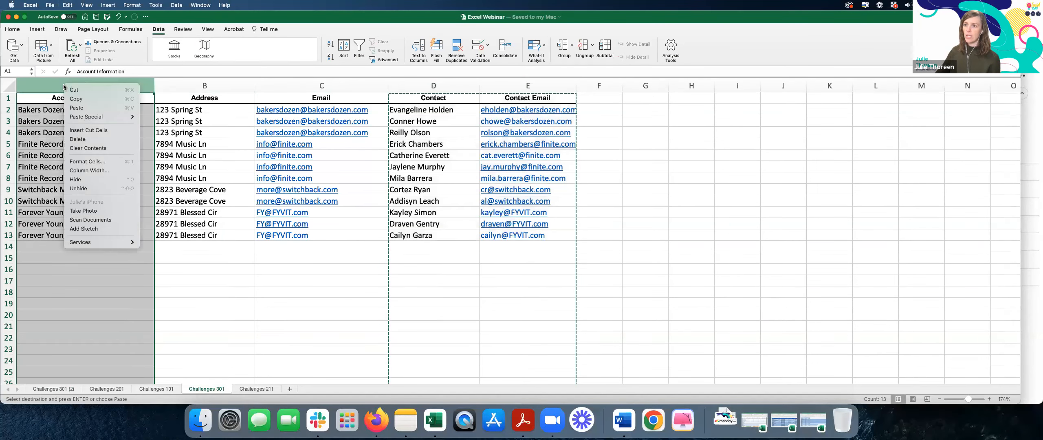
click(94, 135)
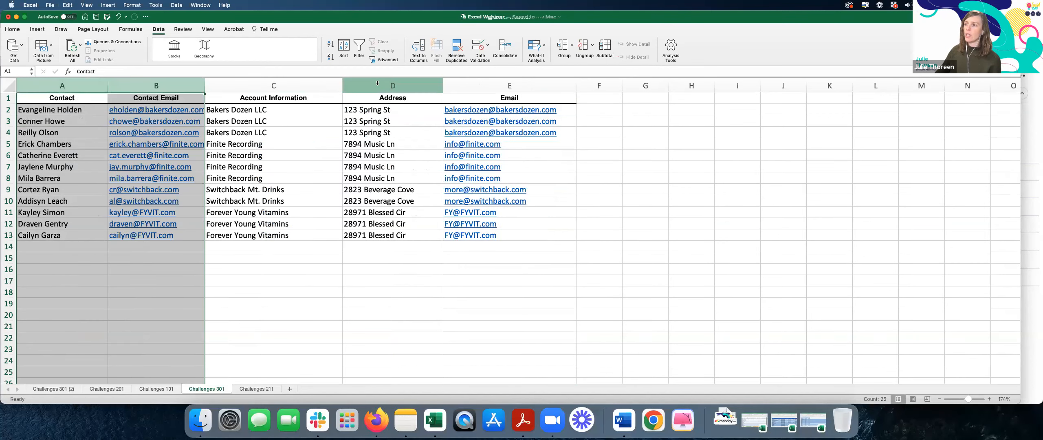
- Delete the Address and Email columns from the Challenges 301 sheet
click(377, 82)
shift+click(481, 86)
right_click(411, 89)
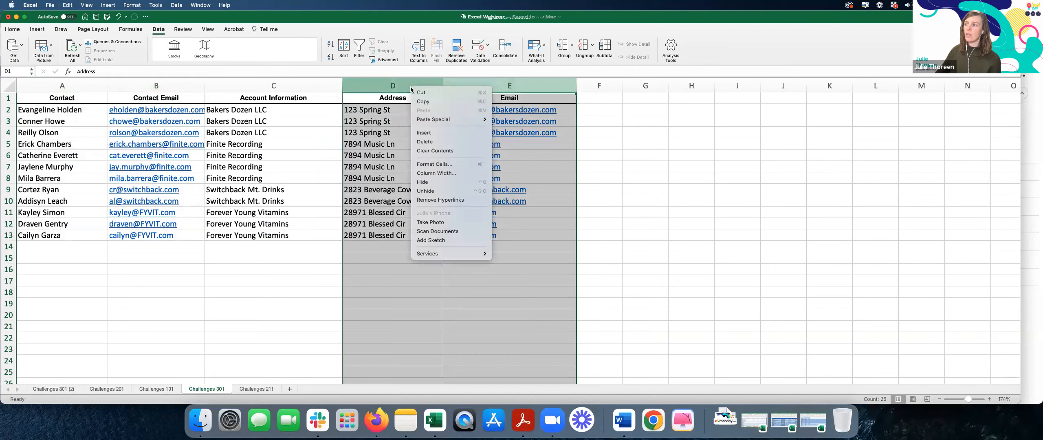
click(439, 142)
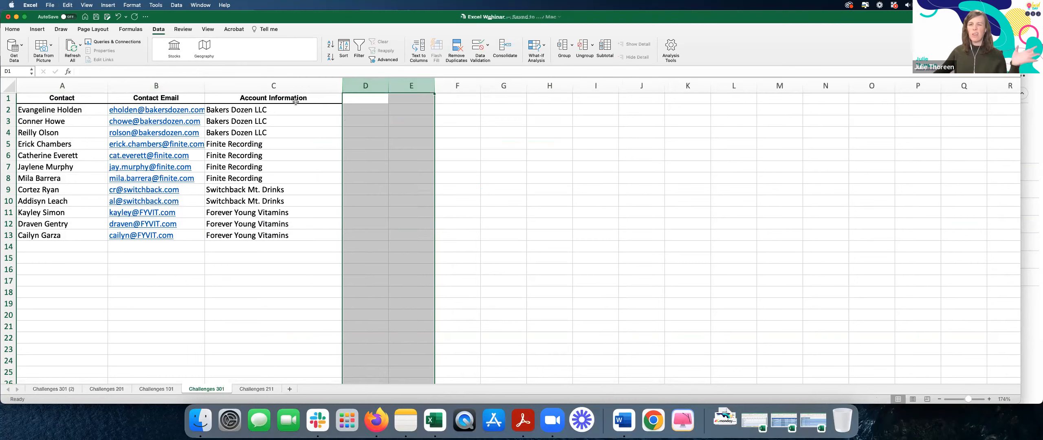
- Fit the Contact Email column to its contents, and save the workbook with the Challenges 301 sheet moved to the front
drag(257, 110, 256, 235)
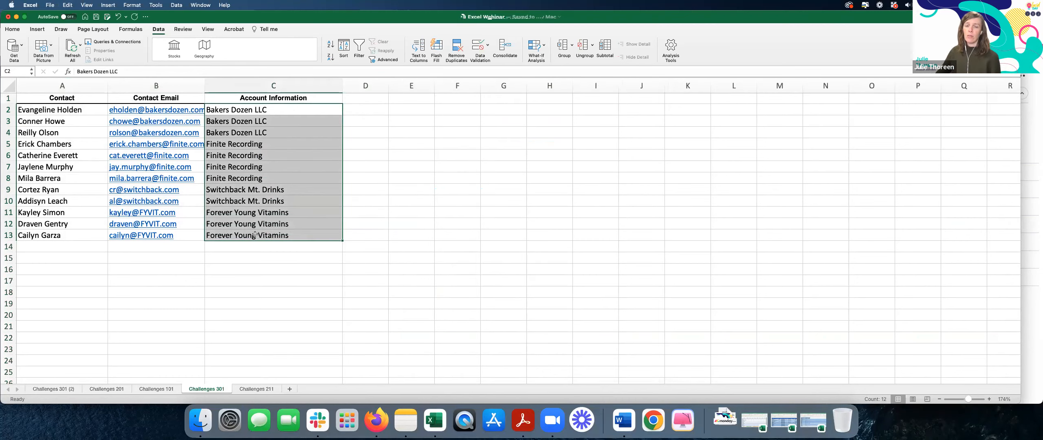
double_click(206, 81)
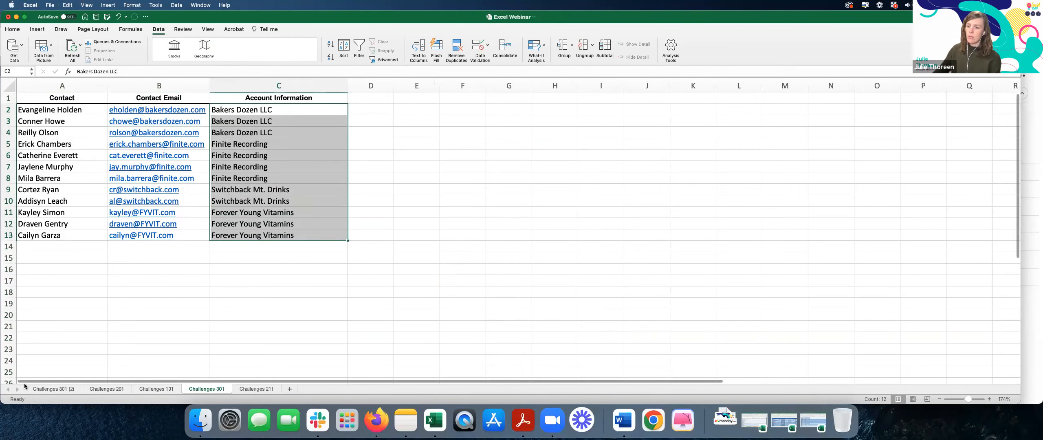
drag(25, 387, 26, 388)
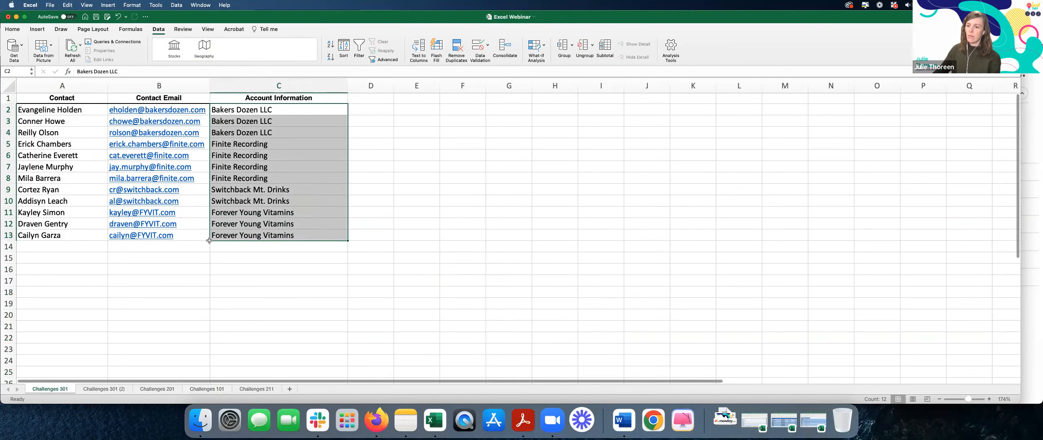
key(super+s)
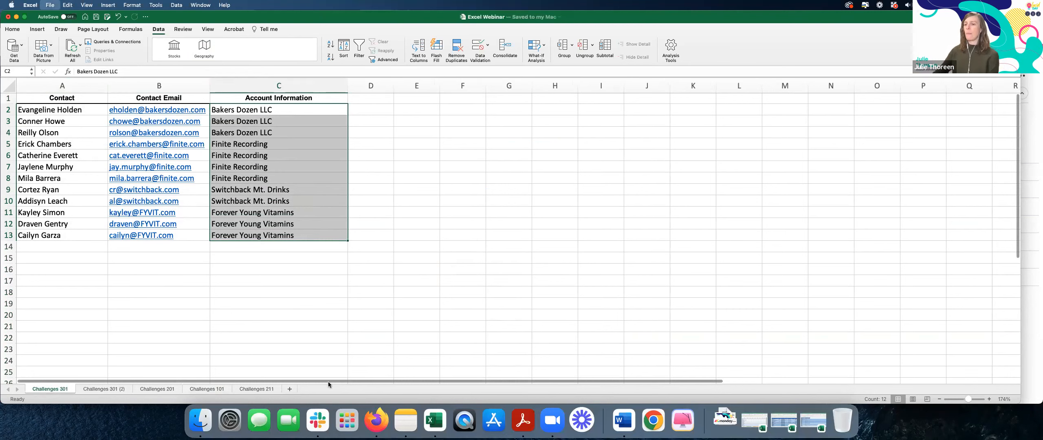
- Switch to monday.com in Firefox and upload Excel Webinar.xlsx as an Excel import into the Spreadsheets! workspace
click(376, 420)
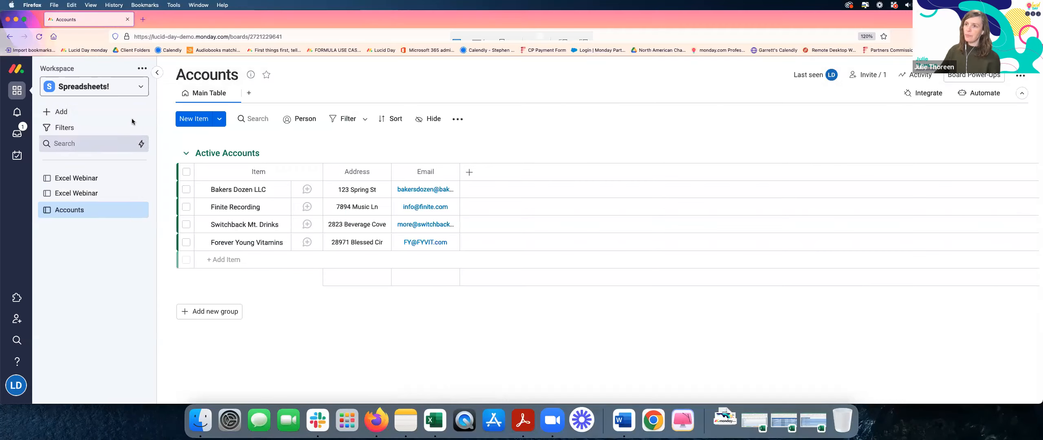
click(119, 113)
mouse_move(231, 180)
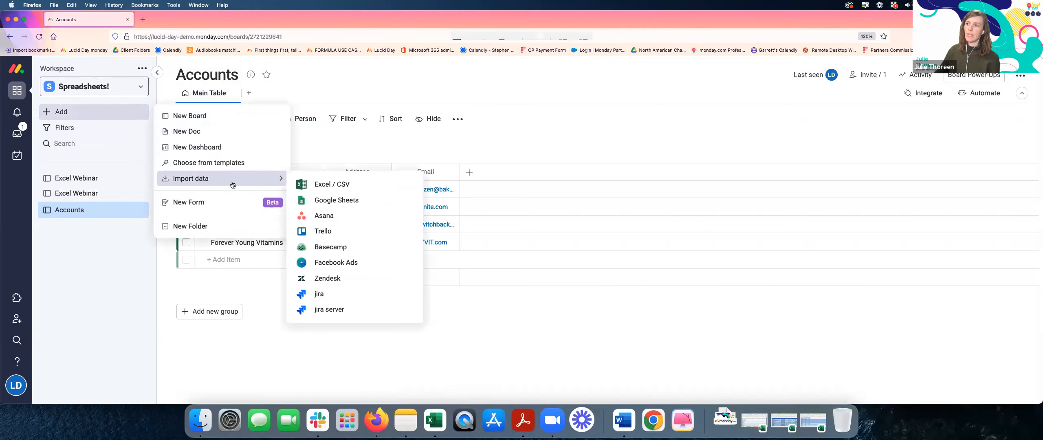
click(338, 184)
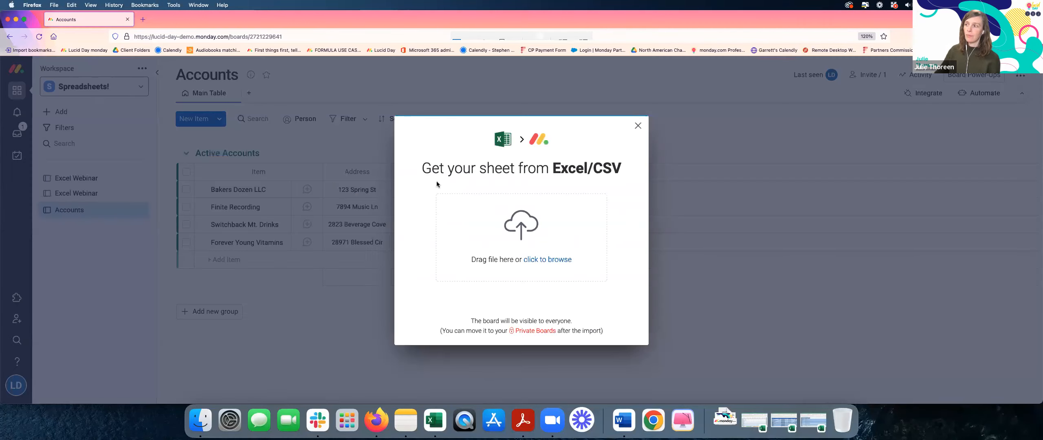
click(546, 260)
double_click(480, 107)
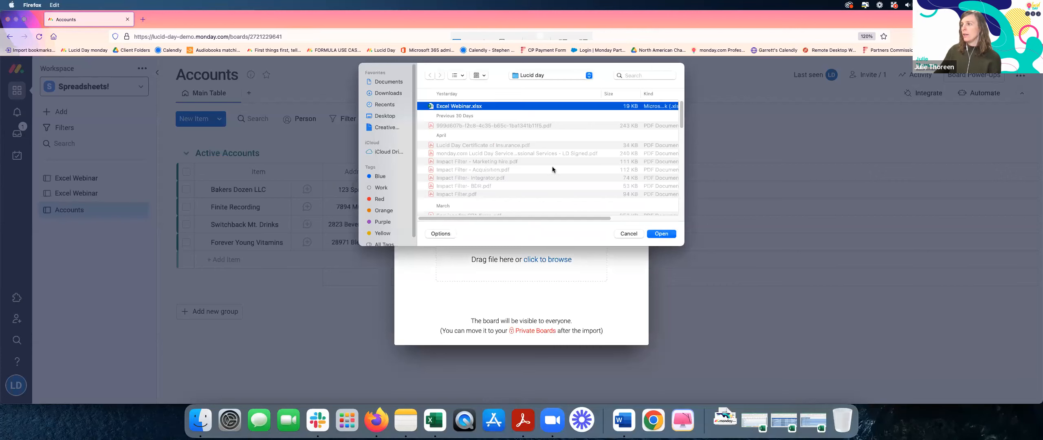
click(567, 269)
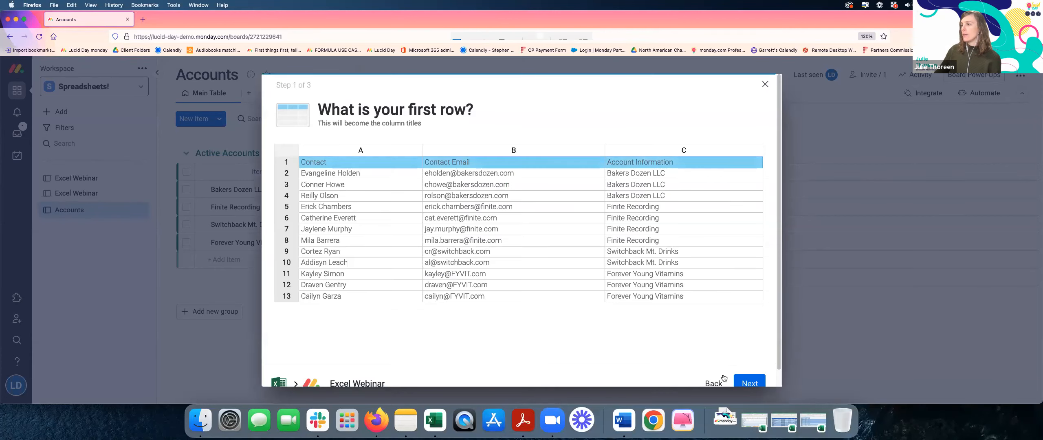
- Keep Contact as the first column, make Account Information a Text column, and create the board
click(748, 381)
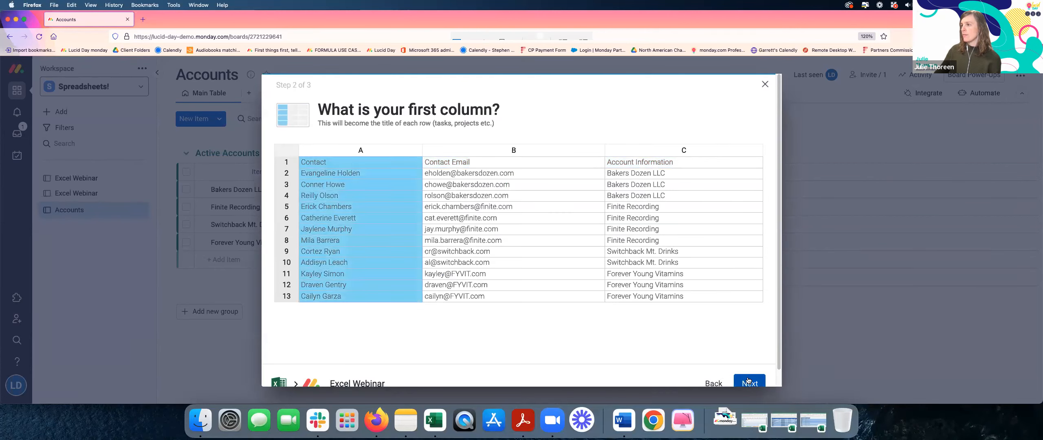
click(749, 381)
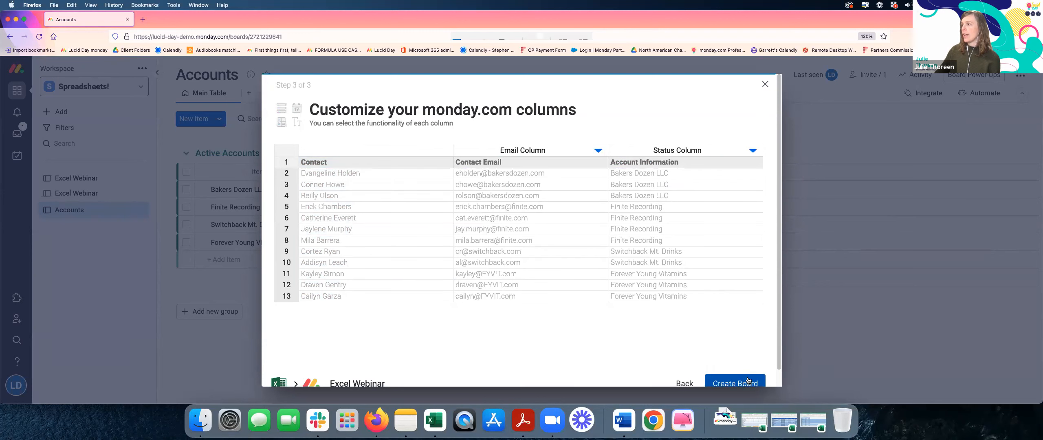
click(673, 151)
click(639, 209)
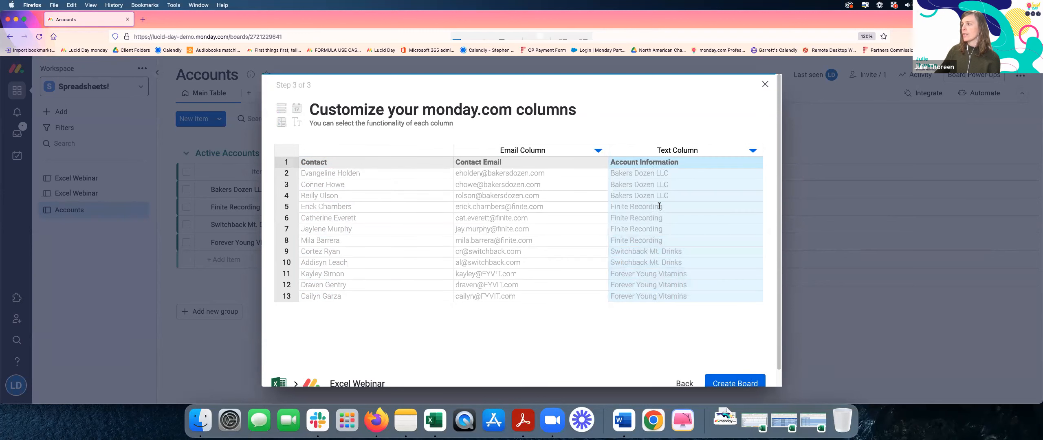
click(720, 384)
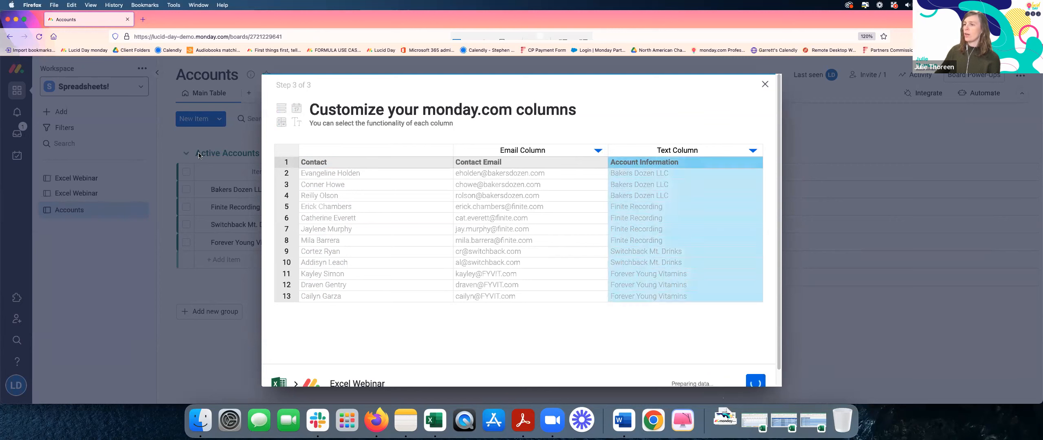
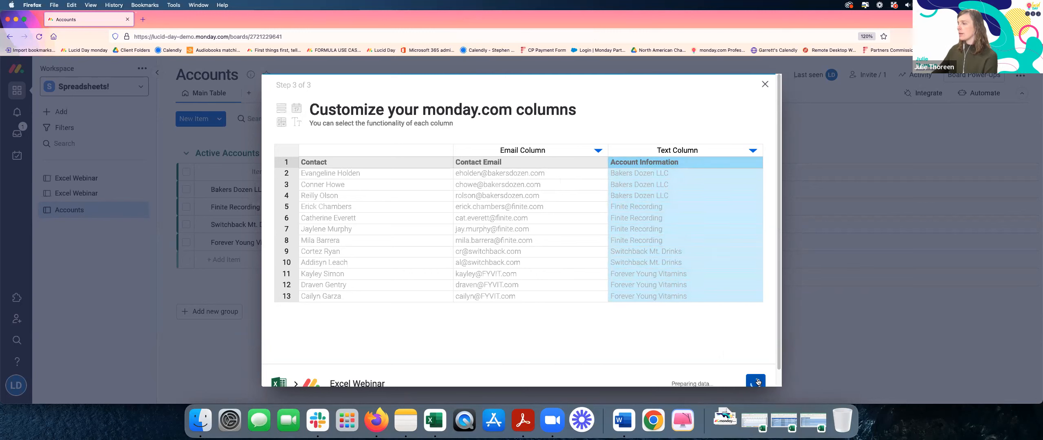
- Reload the page and open the newly imported Excel Webinar board with the contacts
scroll(757, 379, down, 1)
click(39, 36)
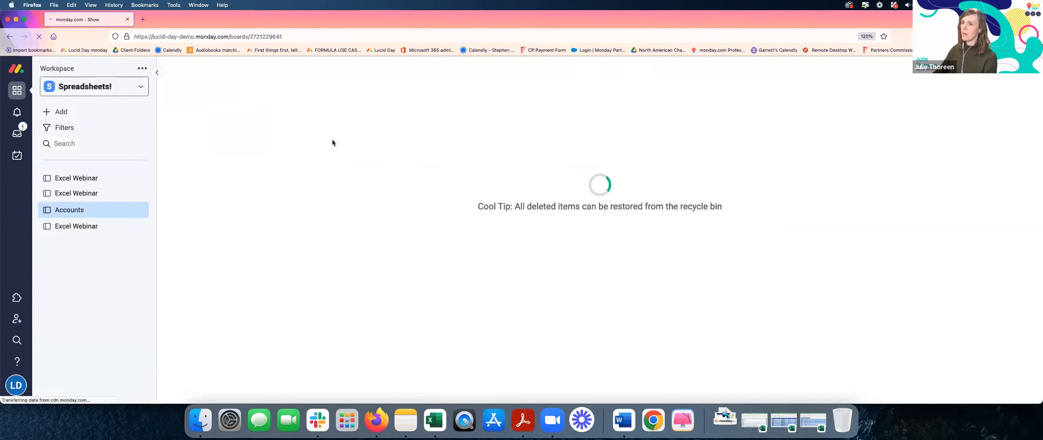
click(77, 226)
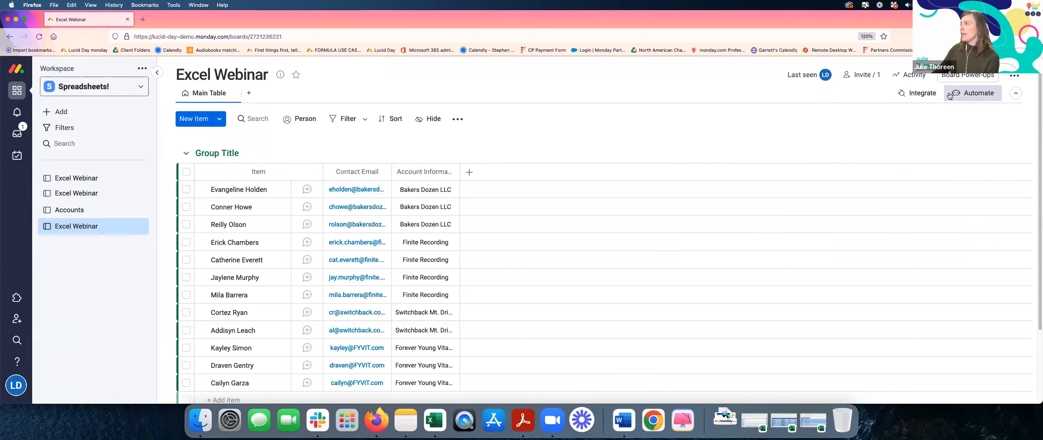
- Search the board's automations for "match" and start the item-creation template that connects an item matching a column in another board
click(968, 94)
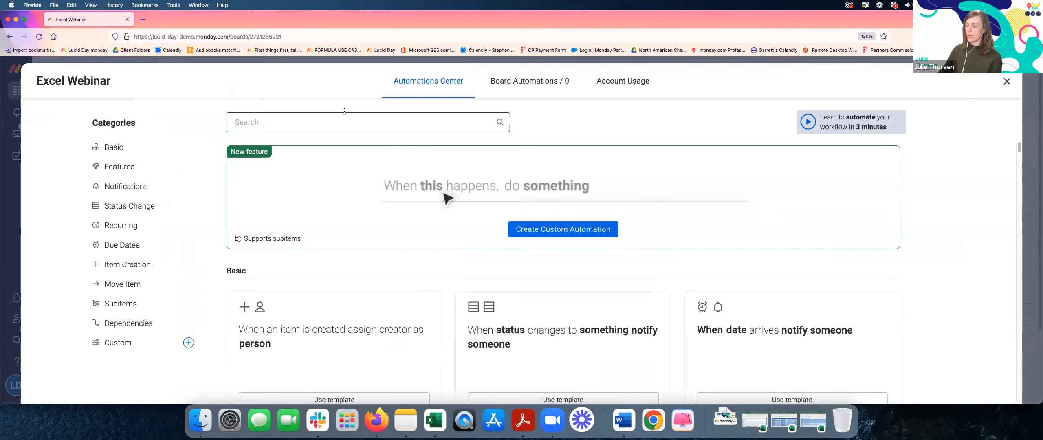
text(match)
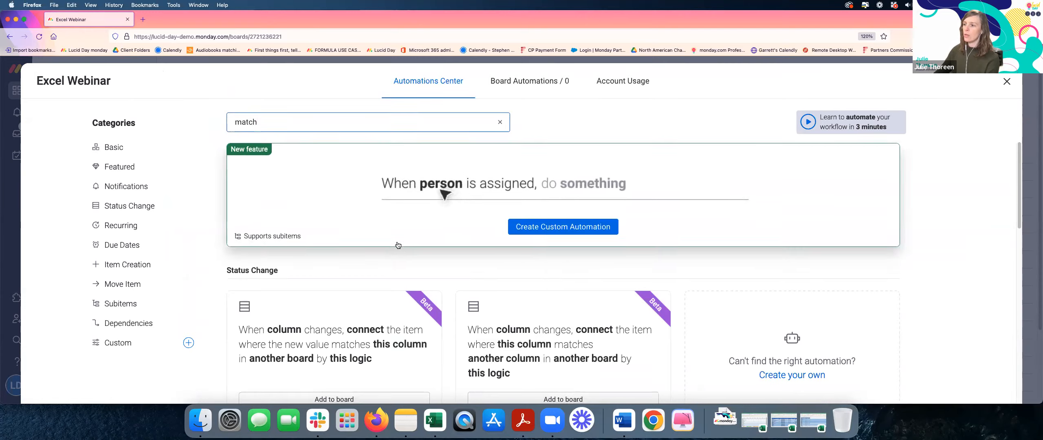
scroll(423, 202, down, 2)
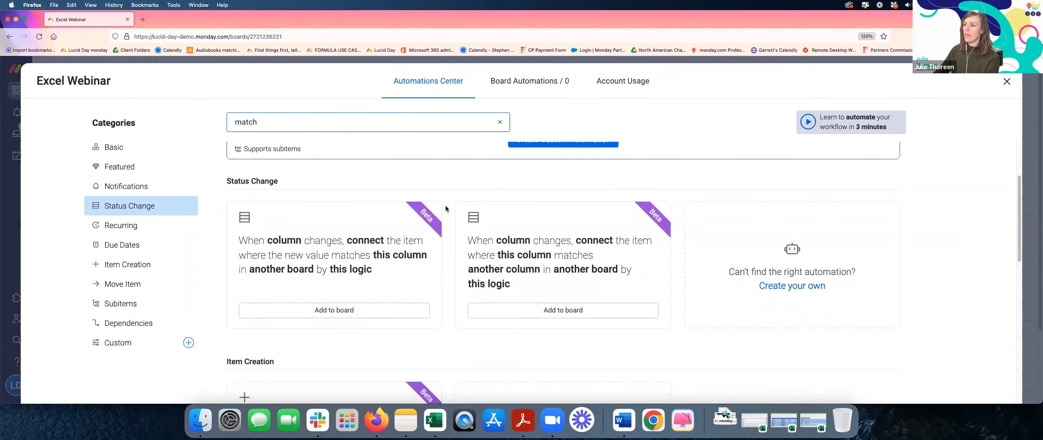
scroll(445, 208, down, 1)
scroll(446, 209, down, 2)
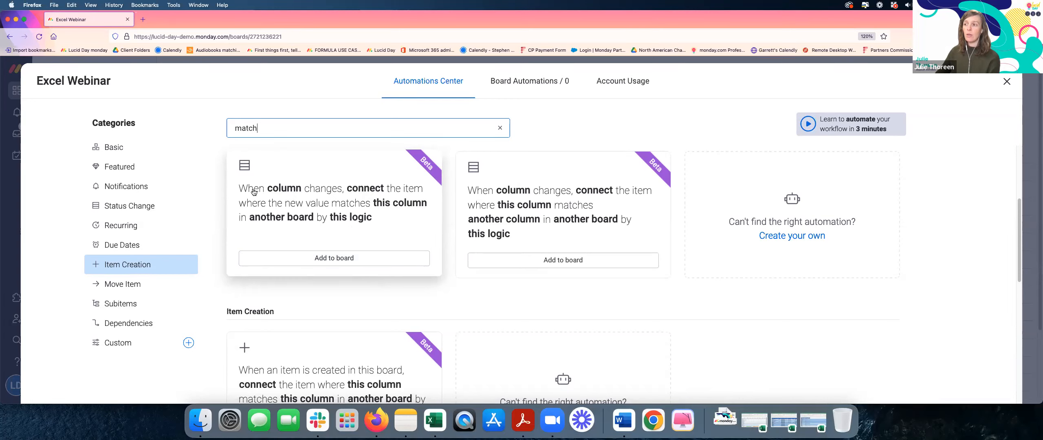
scroll(352, 208, down, 5)
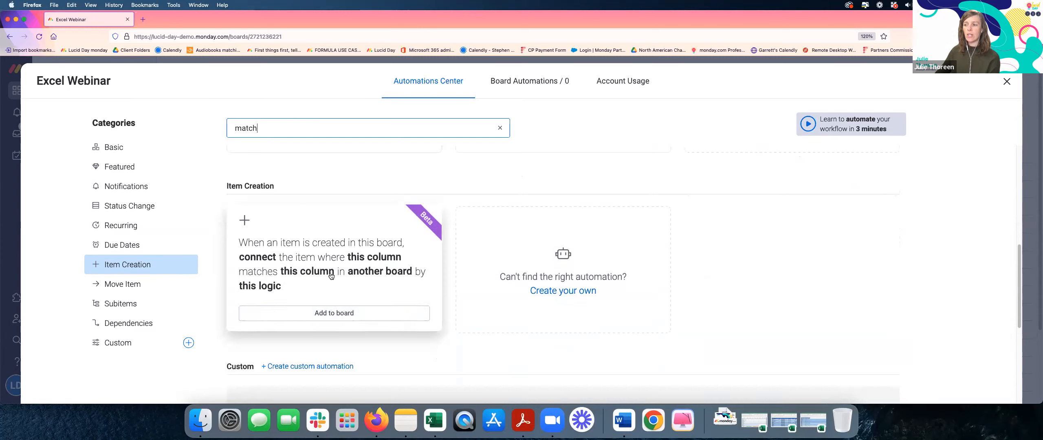
click(325, 313)
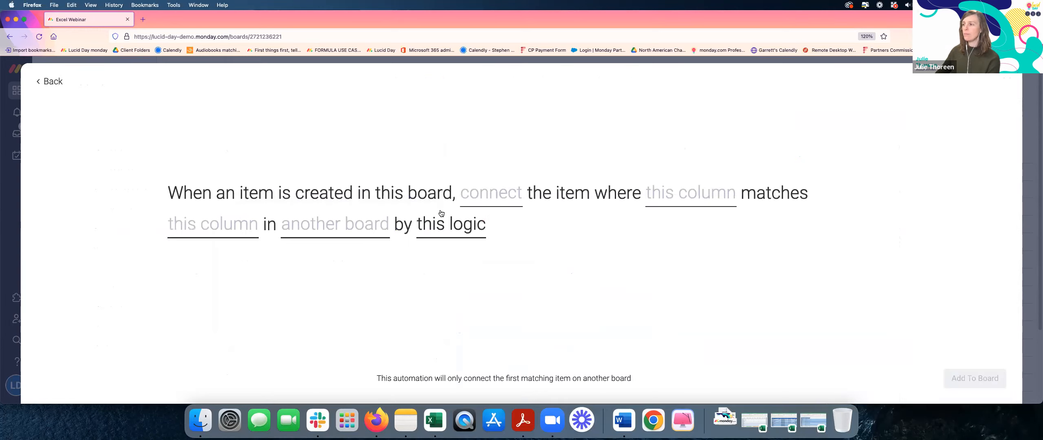
- Set the automation's other board to Accounts from the Spreadsheets! workspace, try to choose its connect column, and leave the automation setup
click(477, 196)
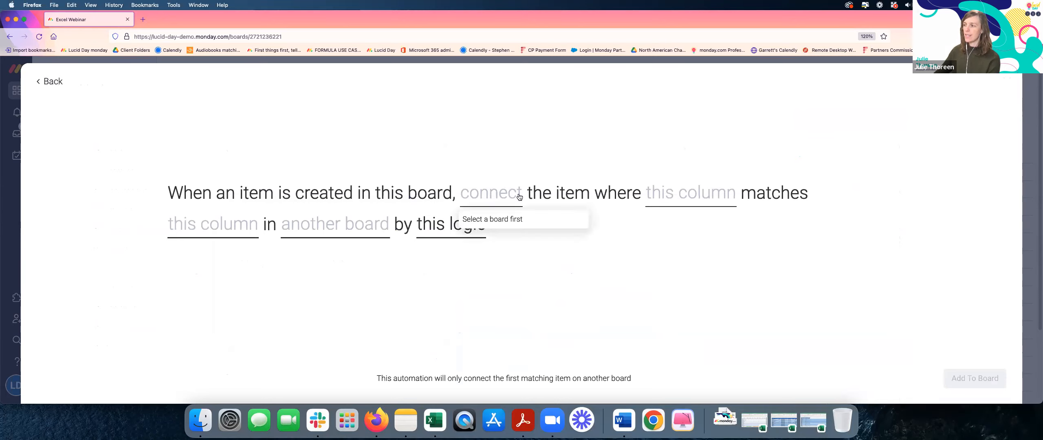
click(359, 227)
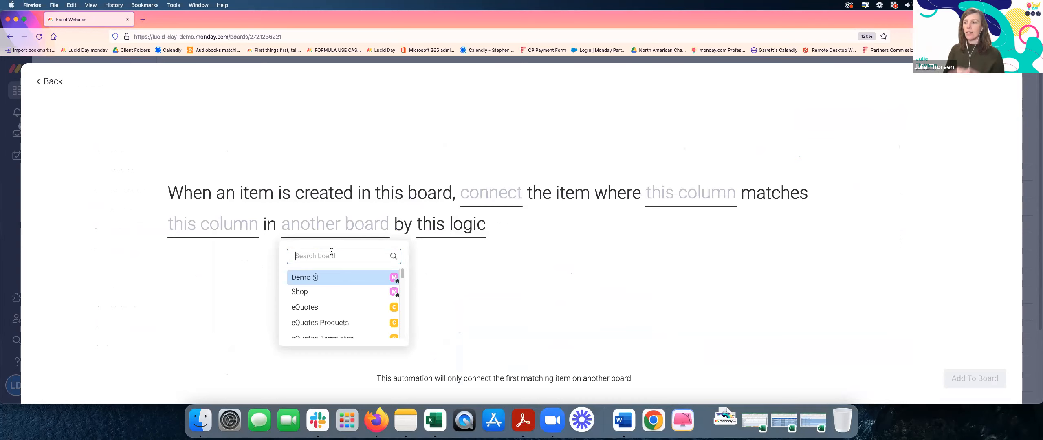
text(accounts)
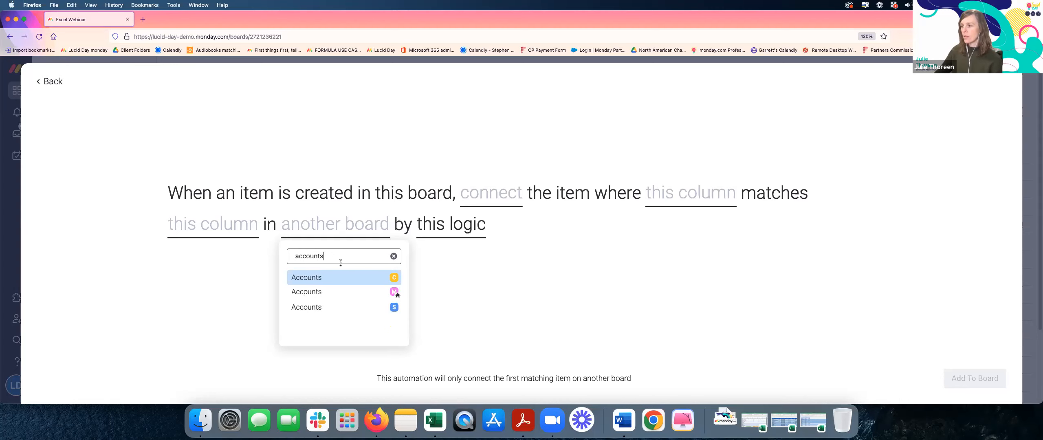
click(343, 307)
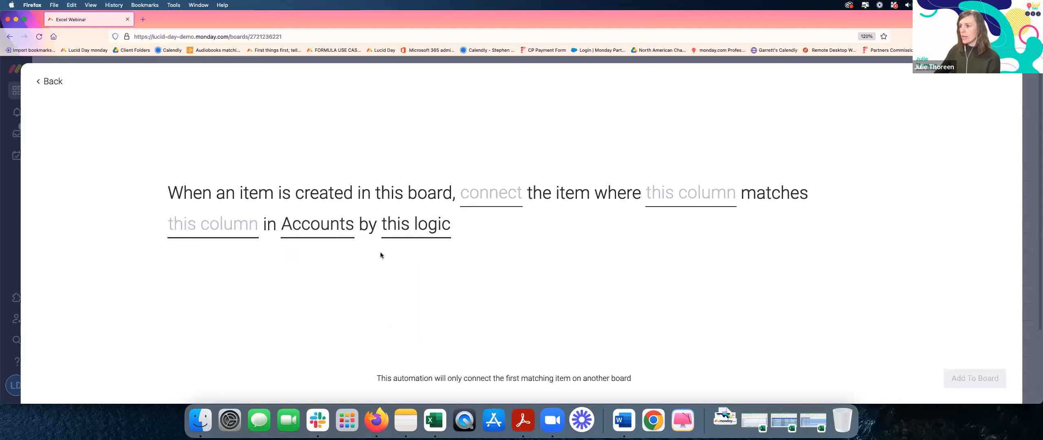
click(506, 199)
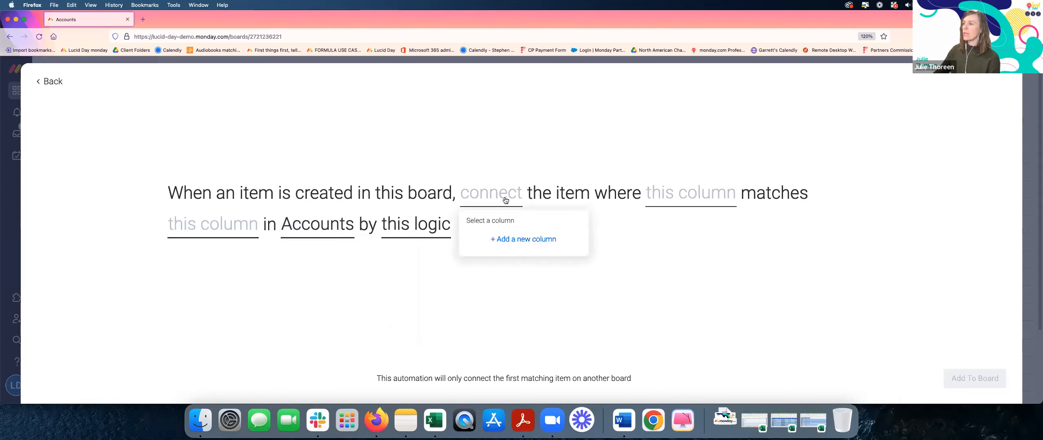
click(507, 198)
click(507, 198)
click(1006, 73)
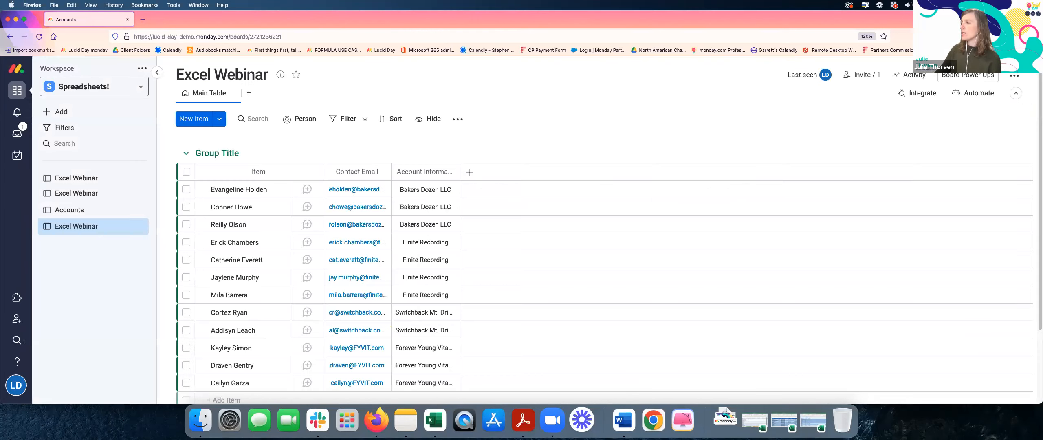
- Open the choice of column types for a new column after Account Information
click(469, 171)
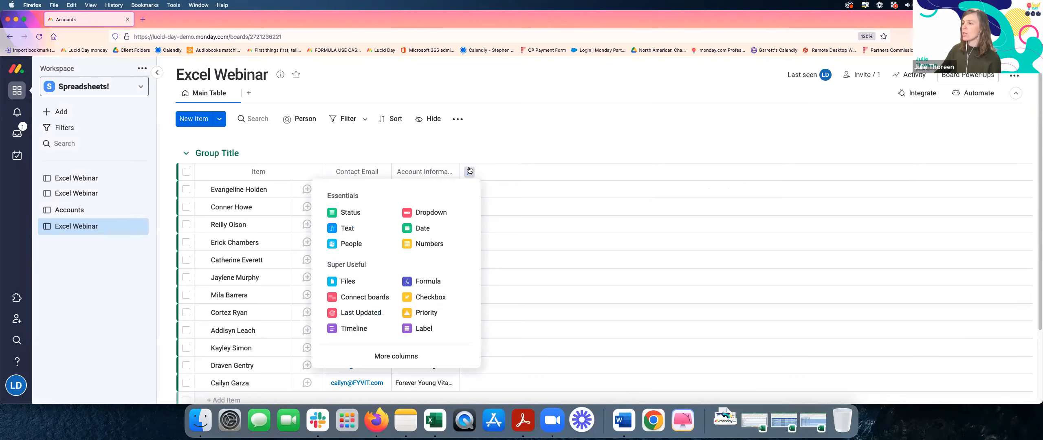
- Add a Connect boards column linked to the Accounts board with a two-way connection
click(354, 300)
click(607, 309)
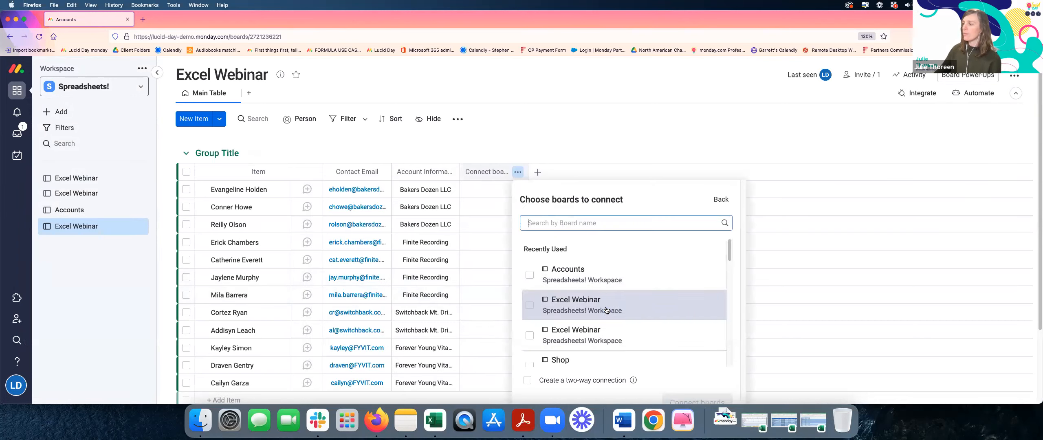
click(530, 276)
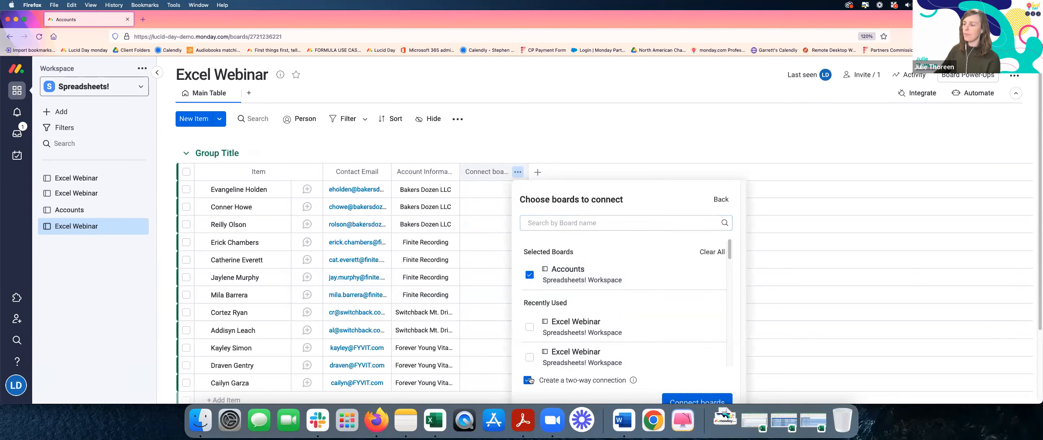
click(697, 402)
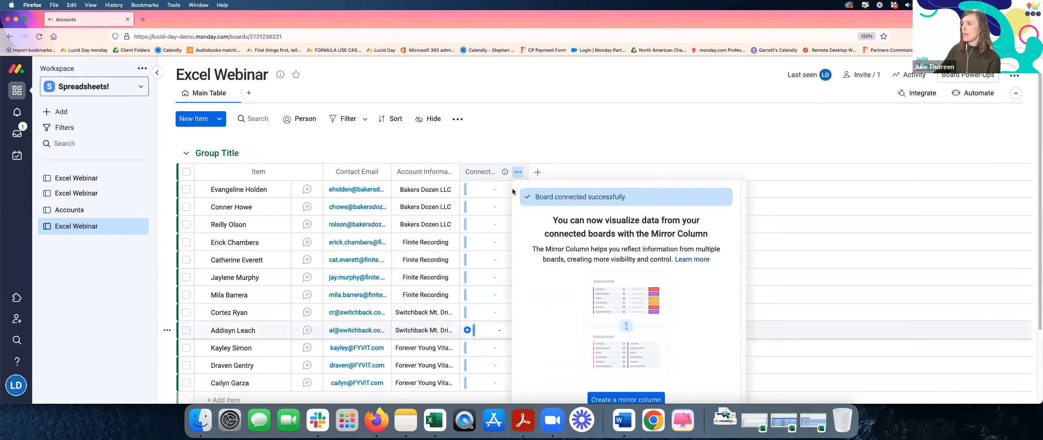
- Search the automations for "match" and choose the recipe that connects matching items when an item is created in this board
click(976, 95)
text(match)
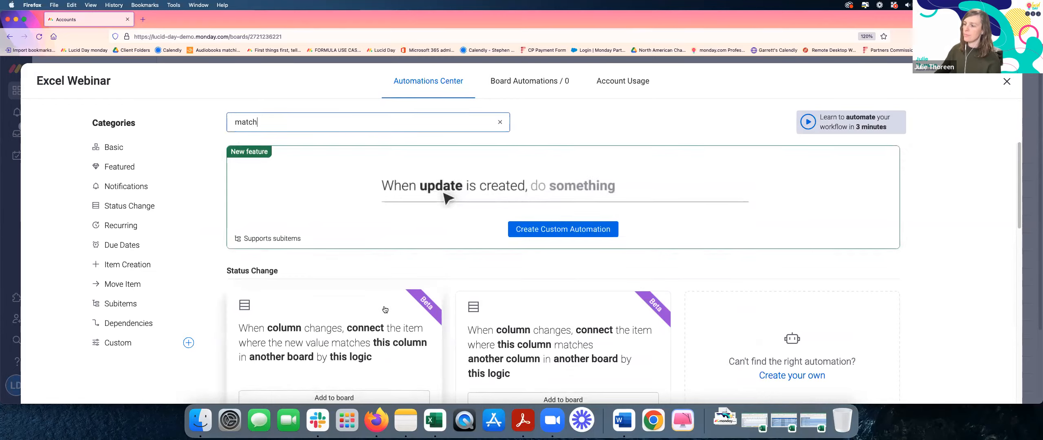
scroll(341, 263, down, 5)
click(340, 263)
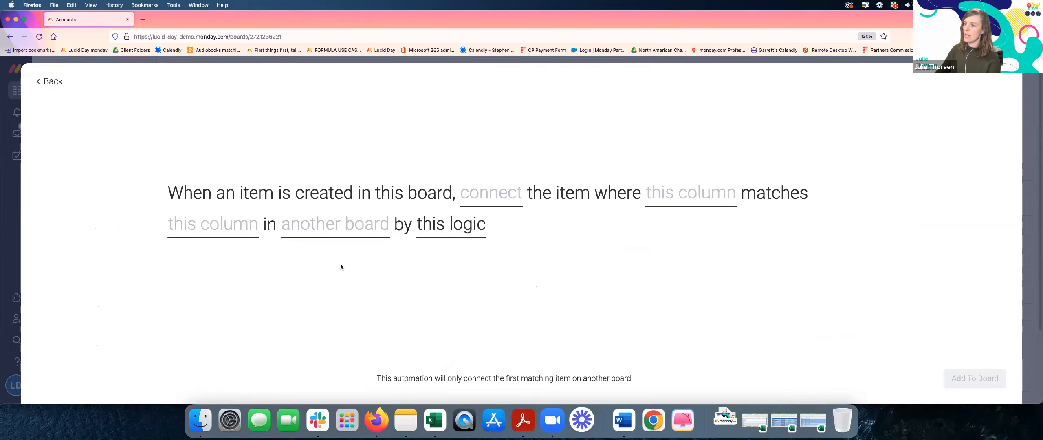
- Set the automation's other board to the Accounts board in this workspace and choose the connect column it fills
click(350, 225)
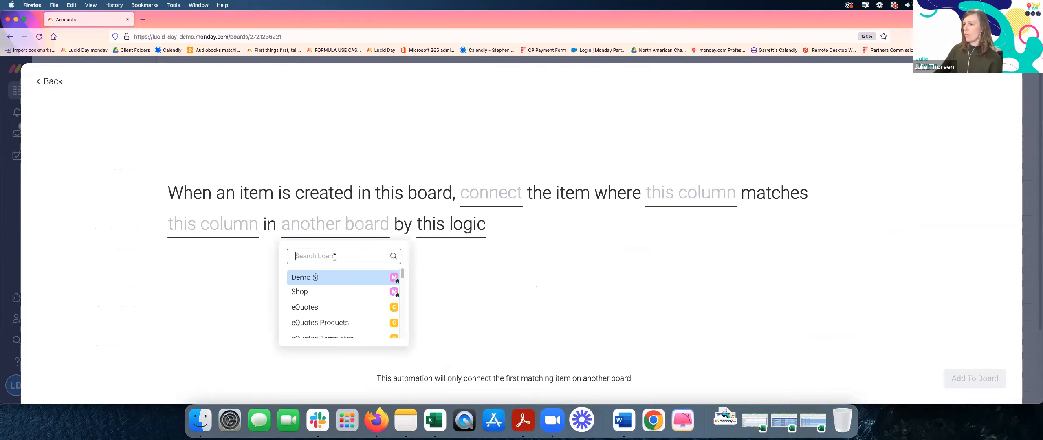
text(accounts)
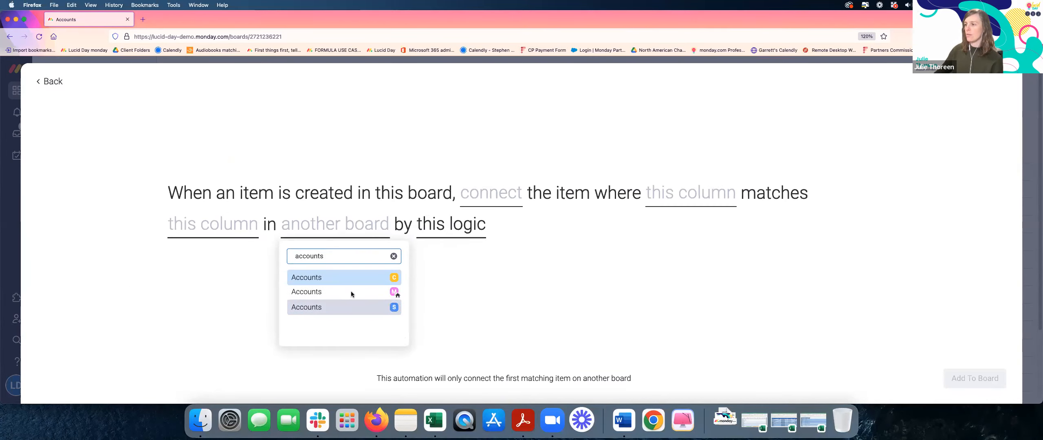
click(351, 292)
click(489, 198)
click(495, 240)
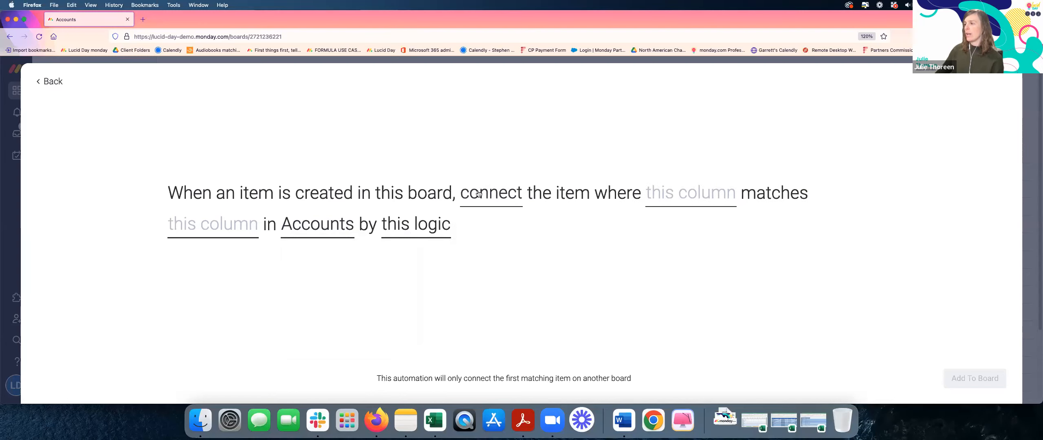
- Match the Account Information column to Name in Accounts, add the automation to the board and return to the table
click(697, 193)
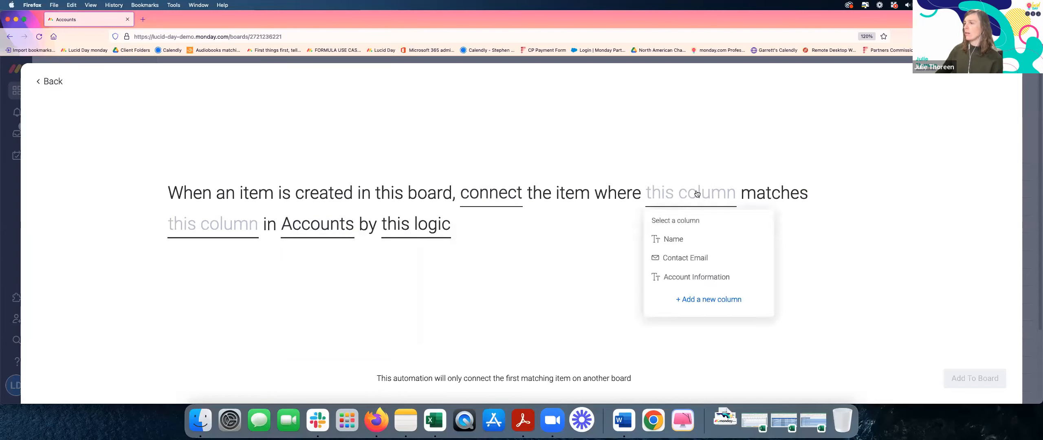
click(678, 278)
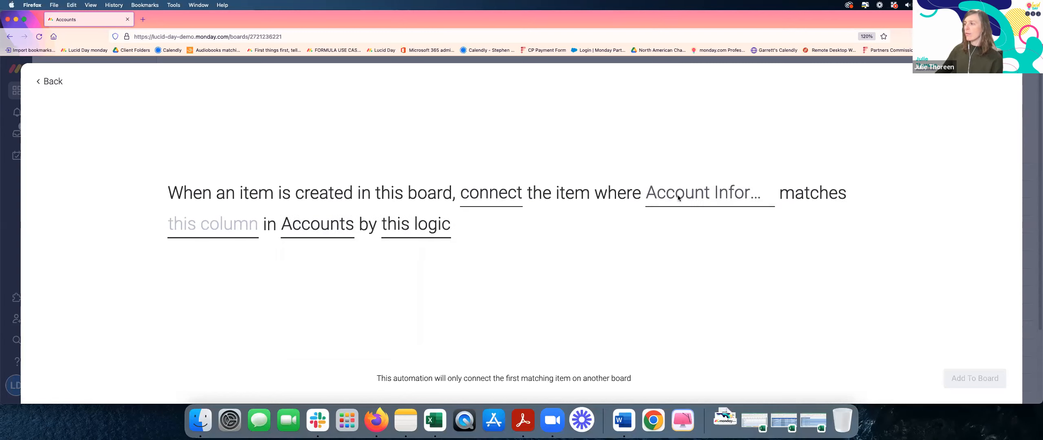
click(199, 227)
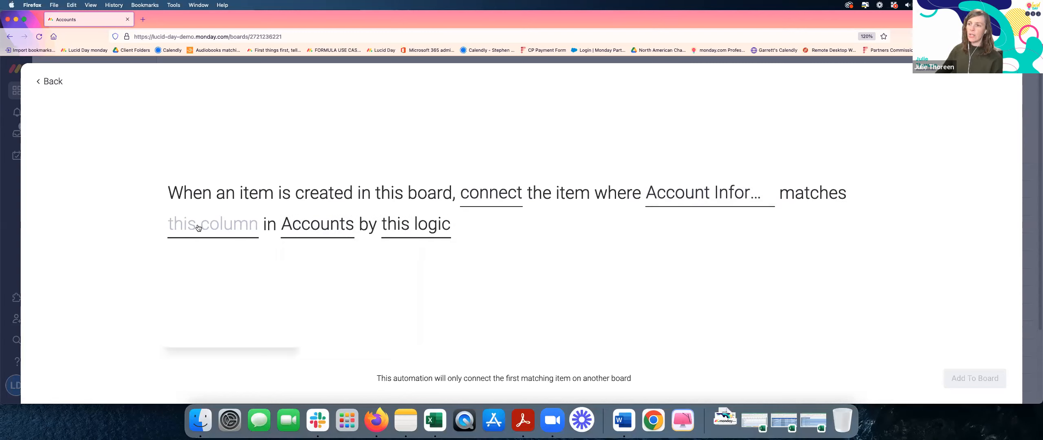
click(210, 271)
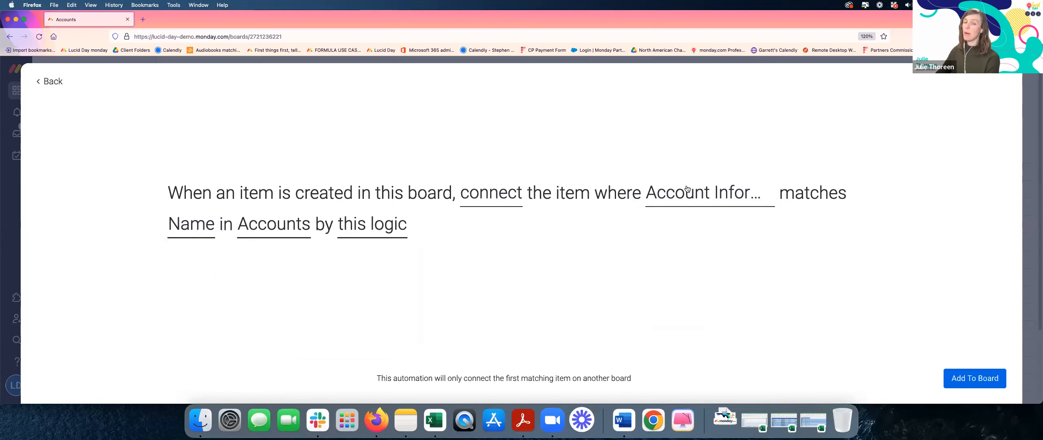
click(980, 379)
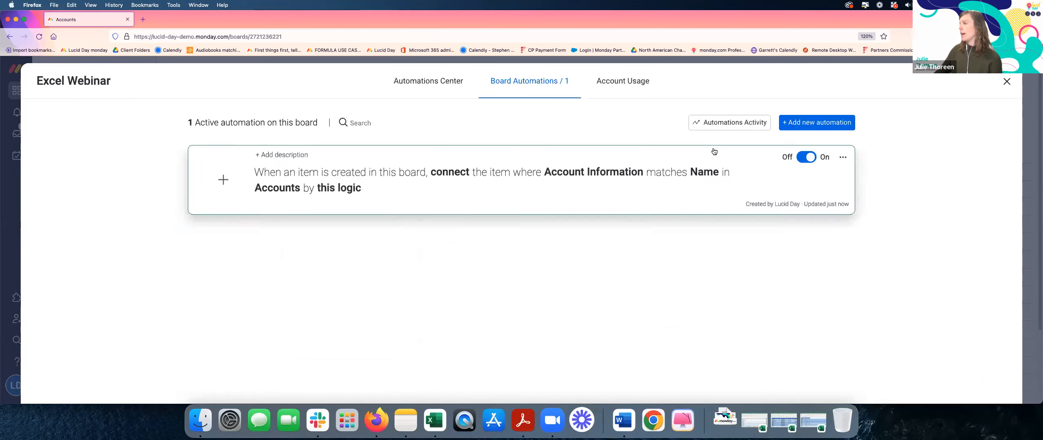
click(1007, 83)
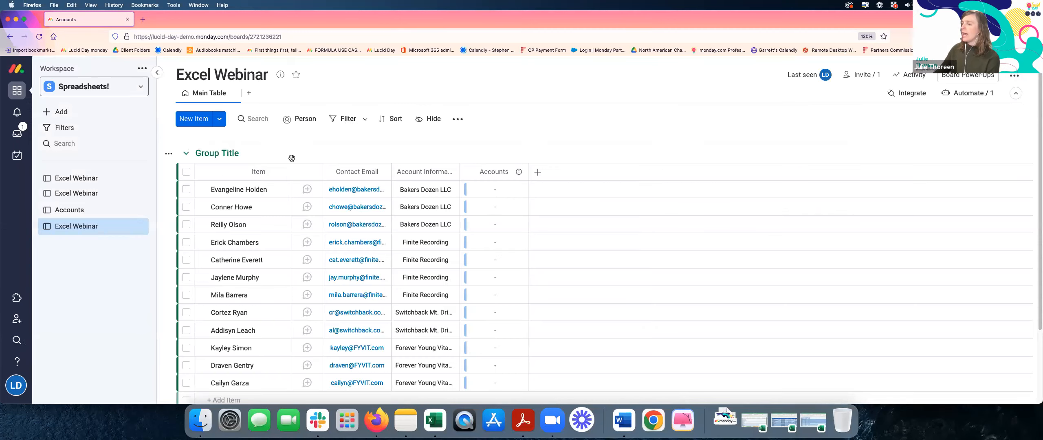
- Duplicate the Group Title group with its items only and reload the board
click(169, 154)
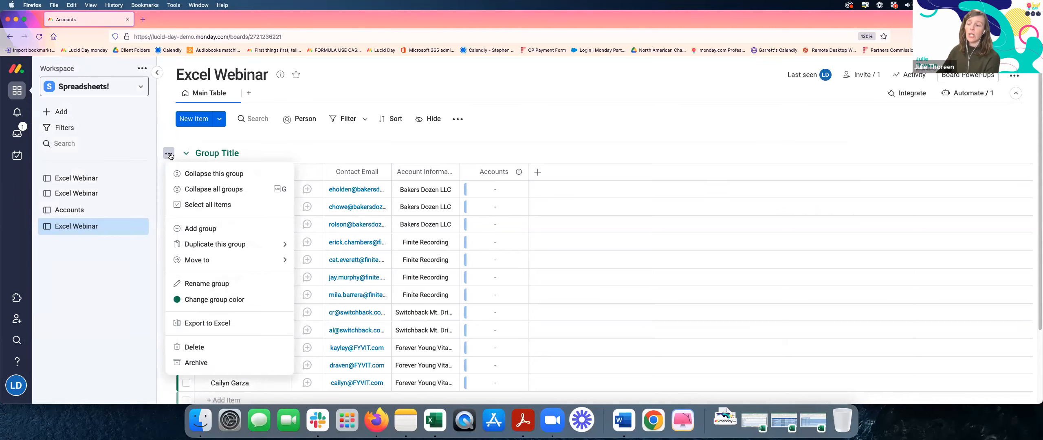
mouse_move(277, 244)
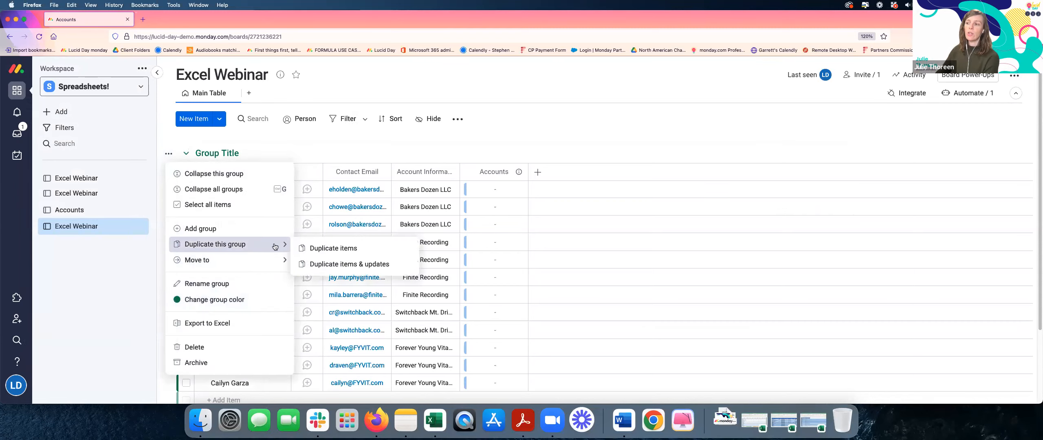
click(350, 248)
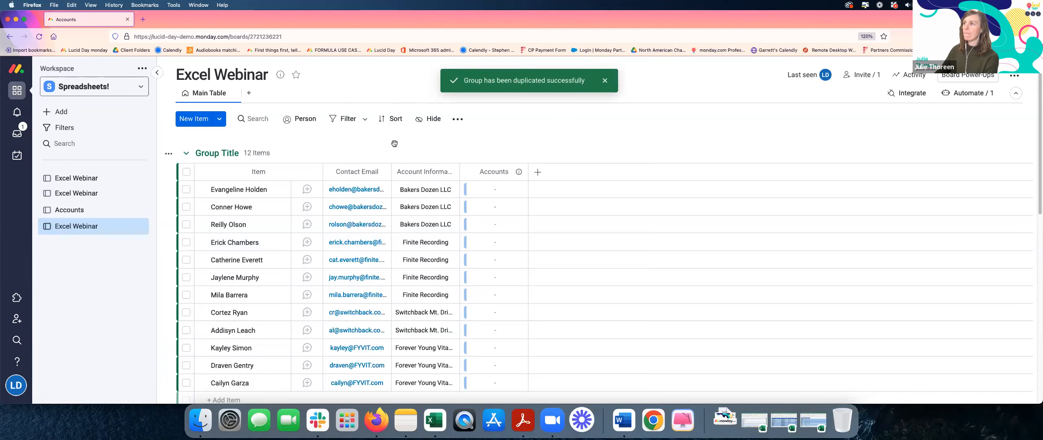
click(40, 36)
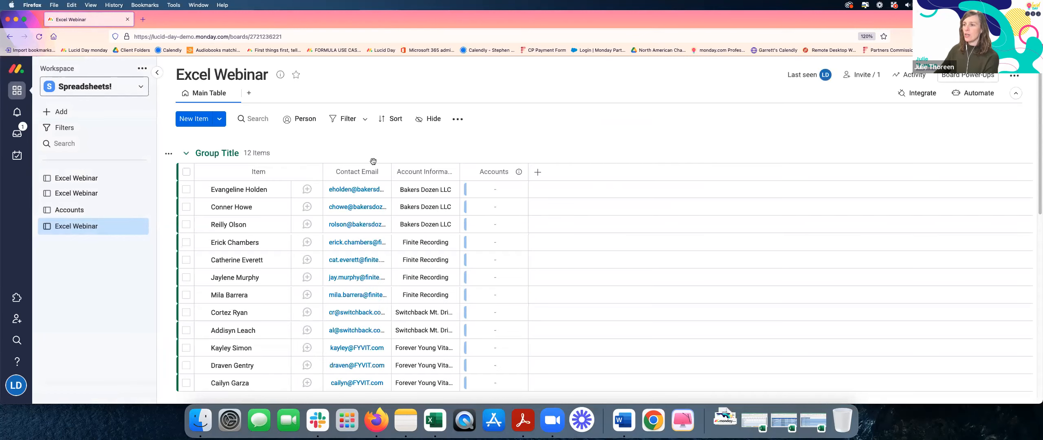
- Collapse the original Group Title group and check the Accounts links in the duplicated group
click(187, 153)
scroll(353, 183, down, 1)
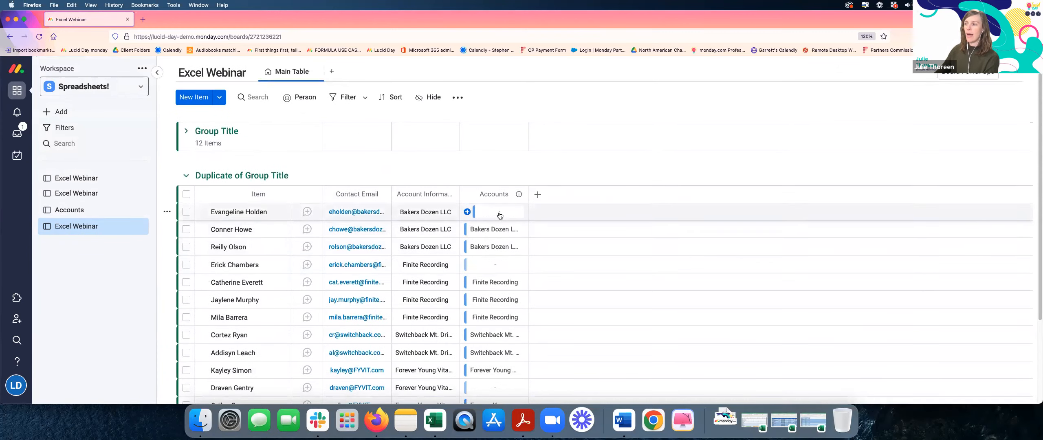
scroll(497, 260, down, 2)
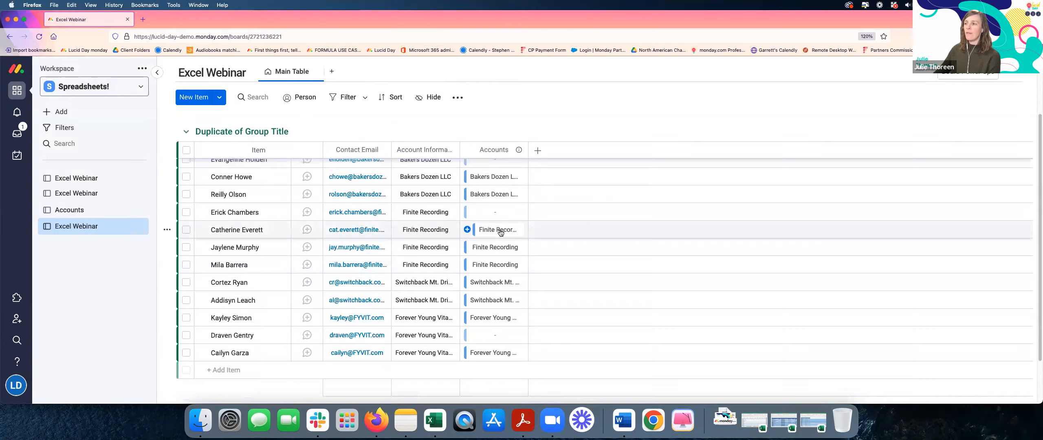
scroll(501, 244, up, 3)
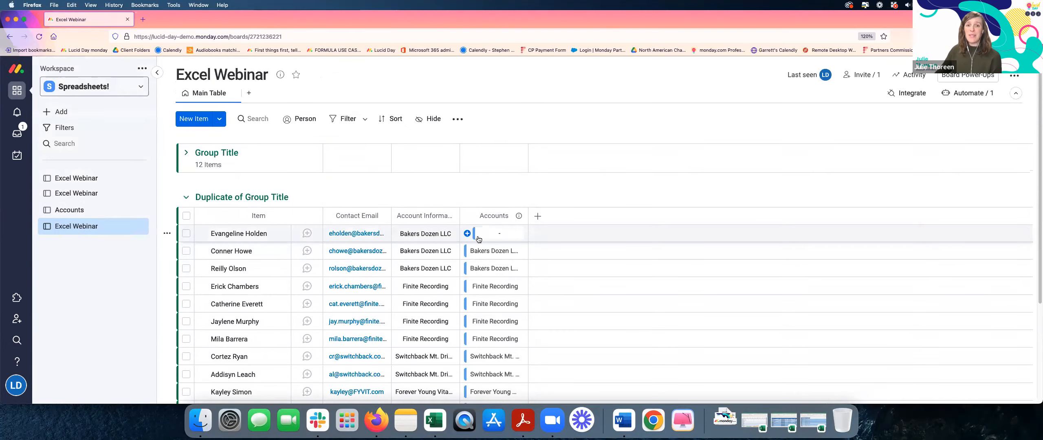
- View the linked Bakers Dozen LLC account's details, close them and review the remaining Accounts links down the duplicated group
click(484, 252)
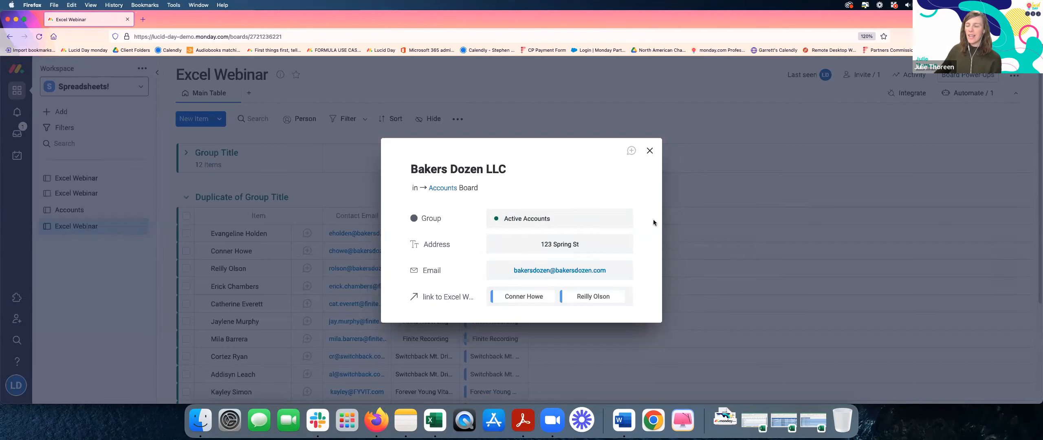
click(650, 151)
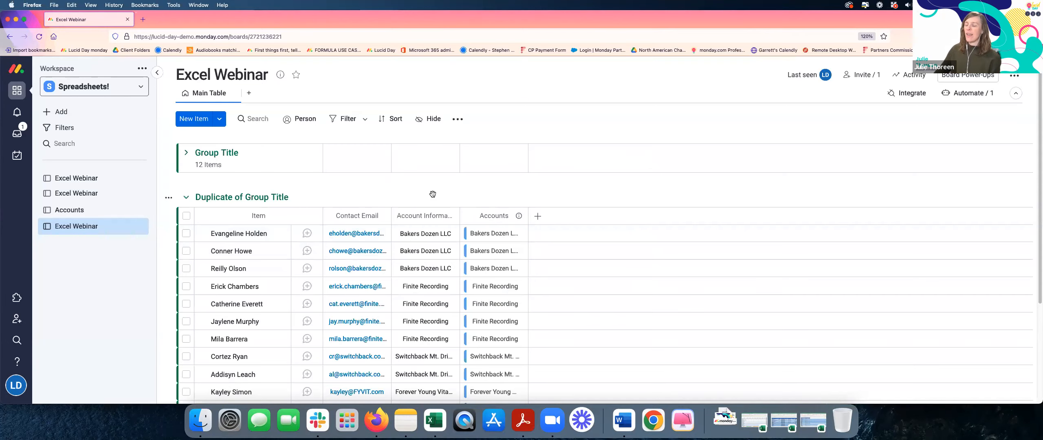
scroll(481, 203, down, 1)
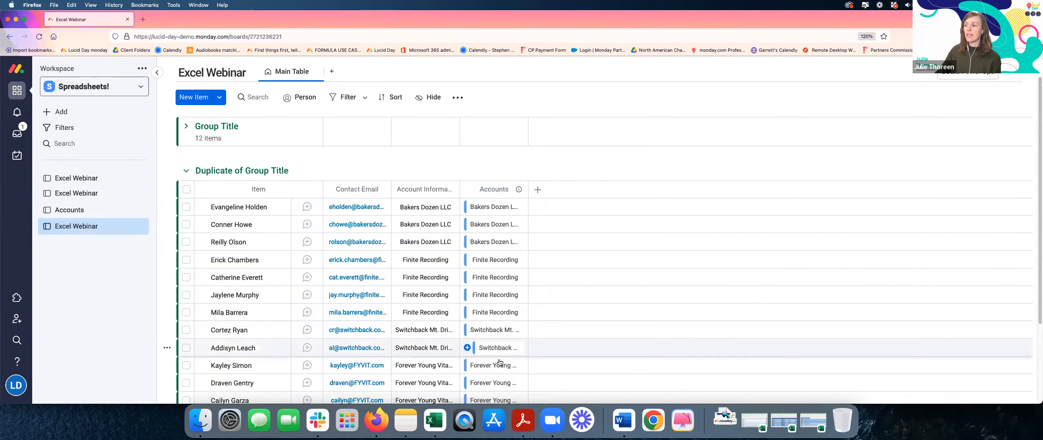
scroll(499, 363, down, 3)
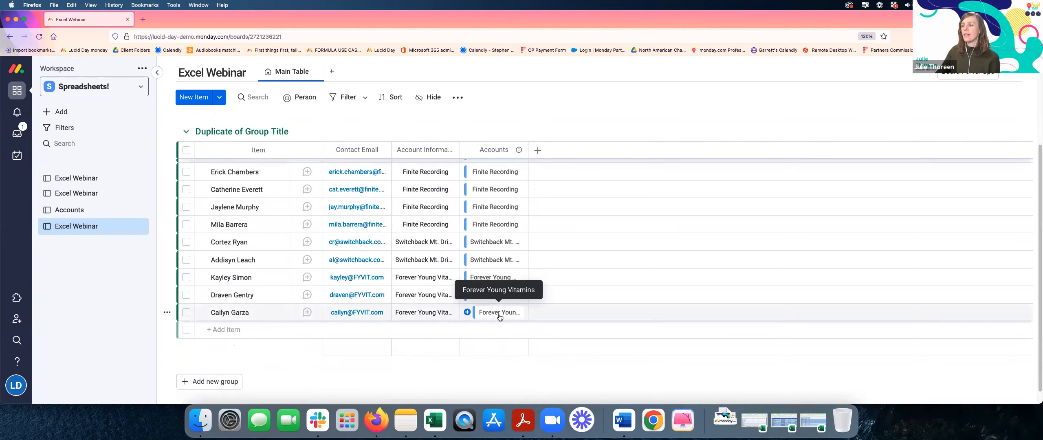
scroll(503, 319, up, 5)
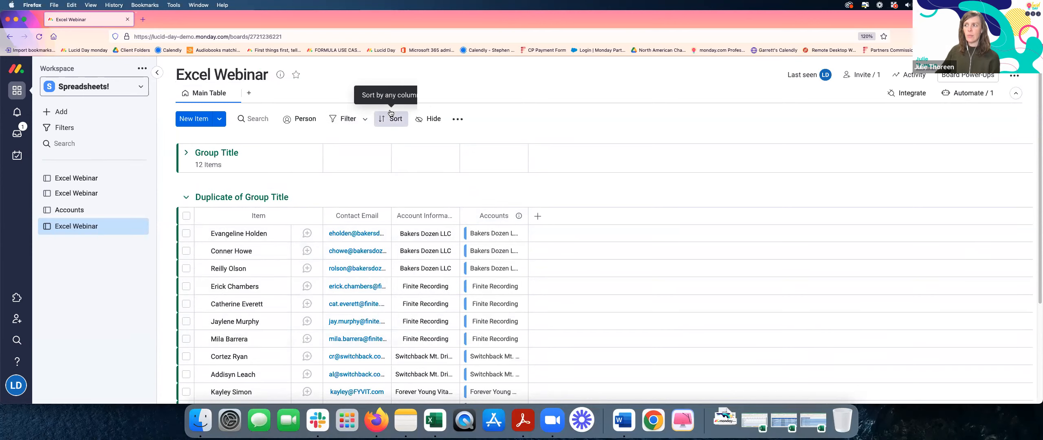
- Filter the board to items whose Accounts column is empty
click(366, 121)
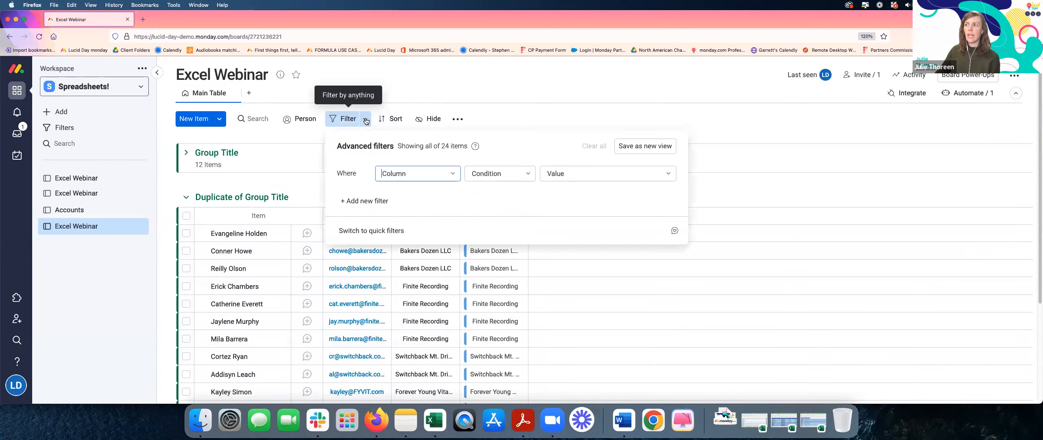
click(408, 174)
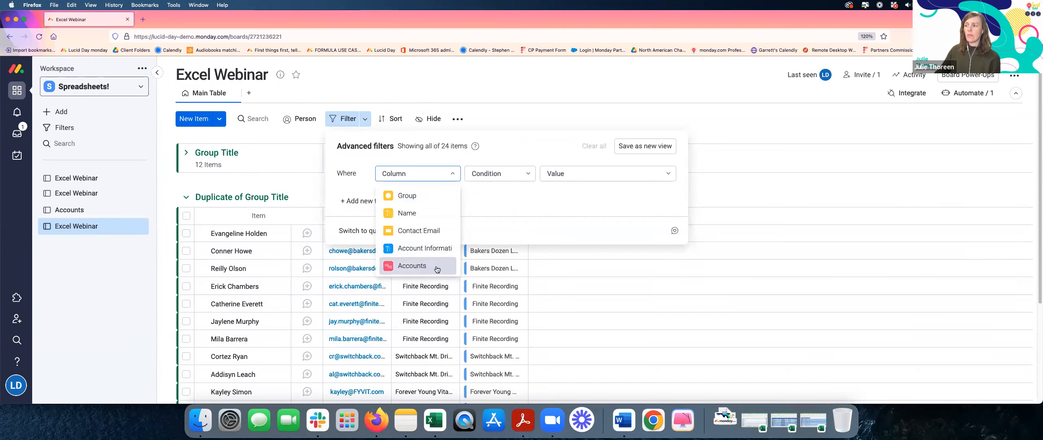
click(423, 267)
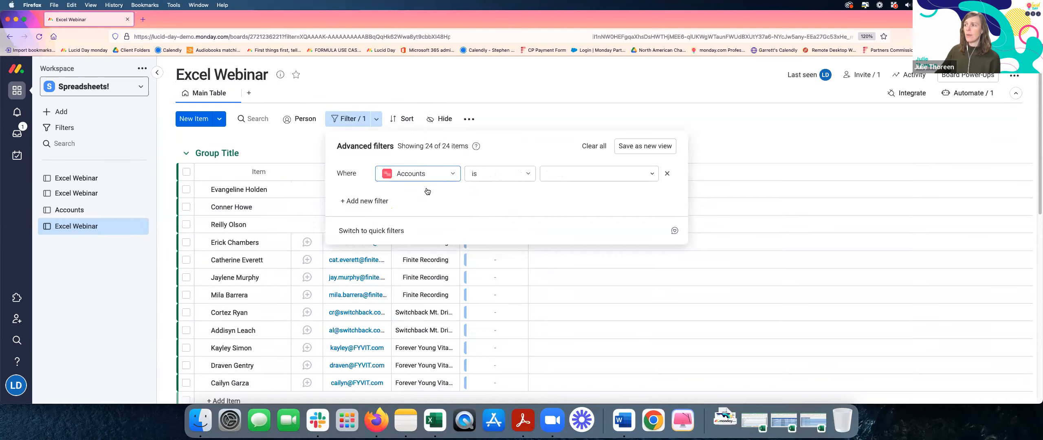
click(498, 227)
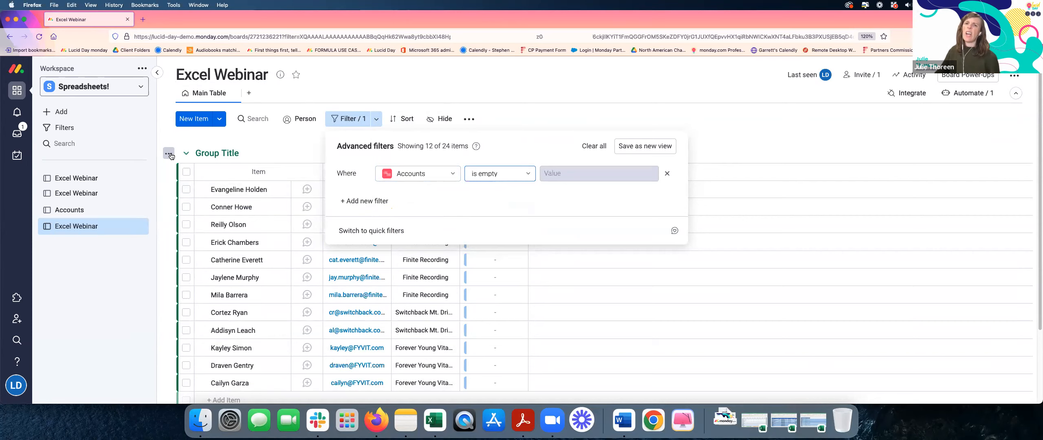
- Delete the original Group Title group with its unlinked items
click(169, 154)
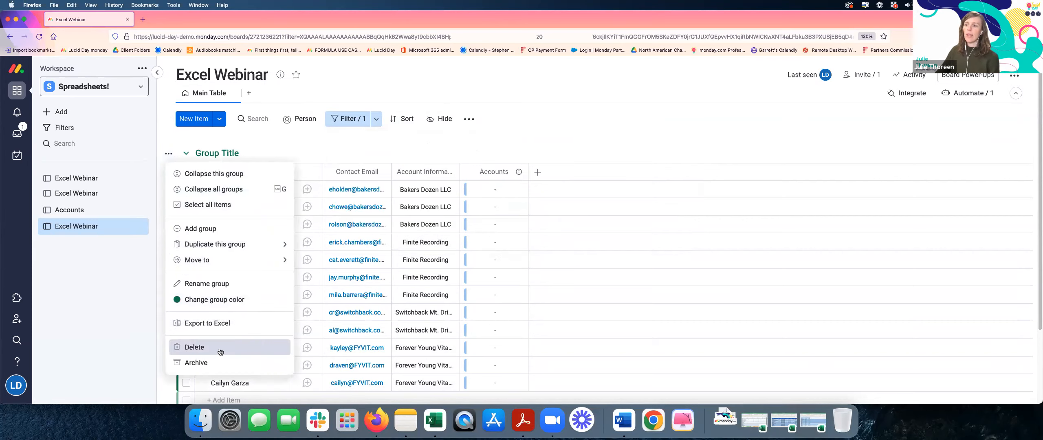
click(194, 347)
click(639, 122)
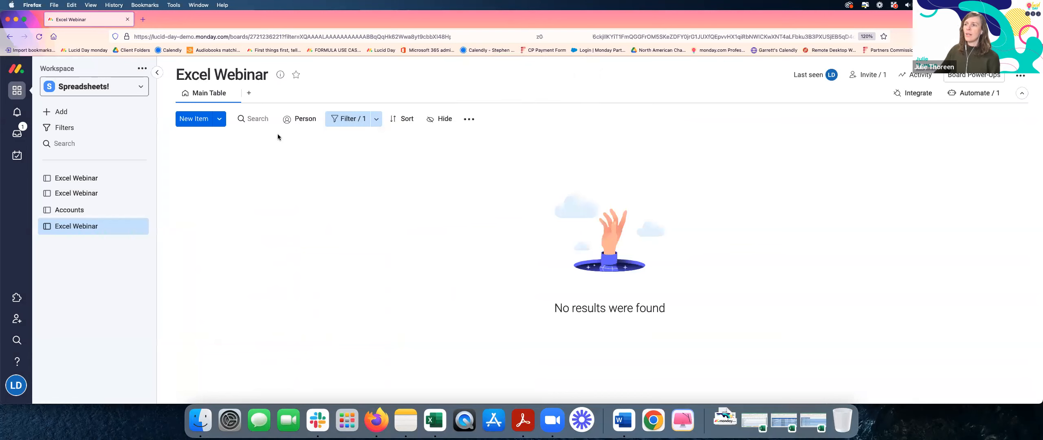
- Clear the filter on the Accounts column and open the Accounts board to see the linked contacts
click(376, 118)
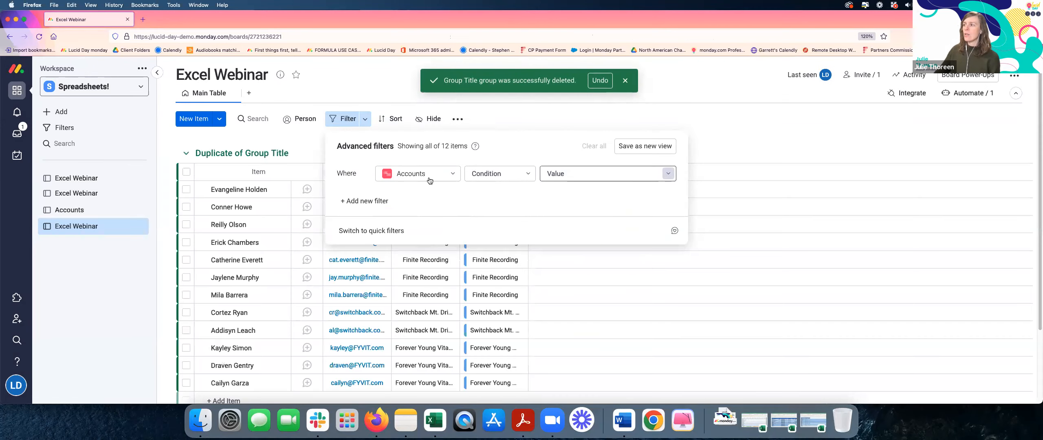
click(225, 139)
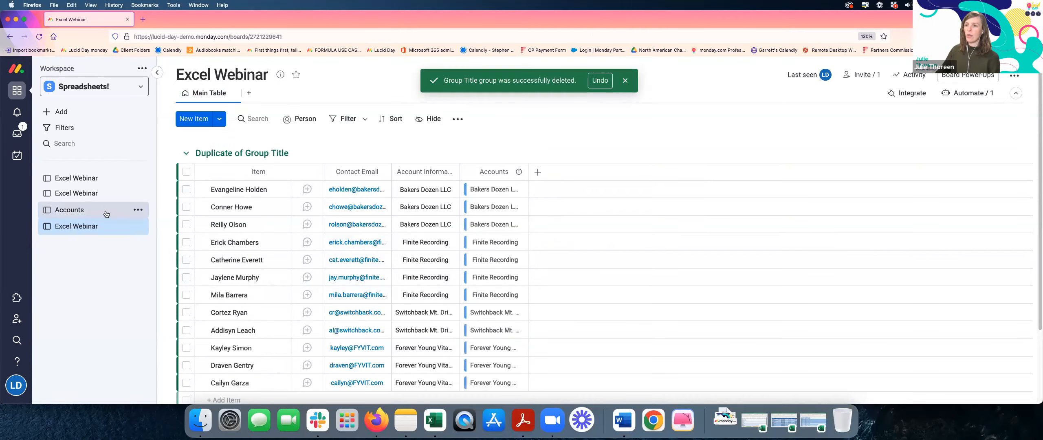
click(69, 210)
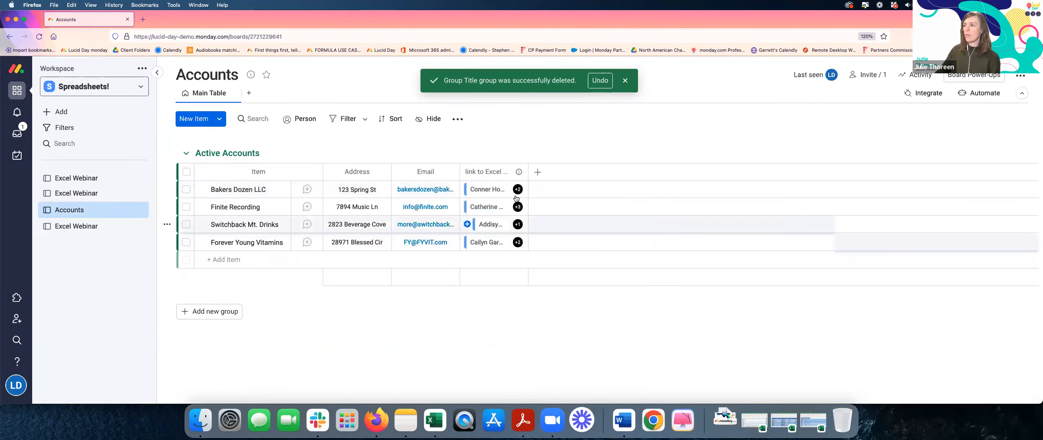
- View the settings options of the linked contacts column on the Accounts board and return to the last Excel Webinar board
click(518, 172)
mouse_move(544, 191)
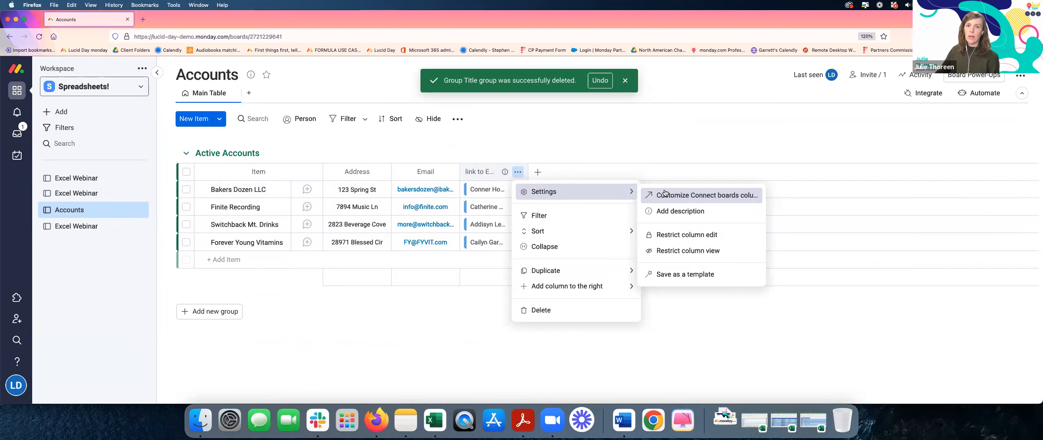
click(76, 226)
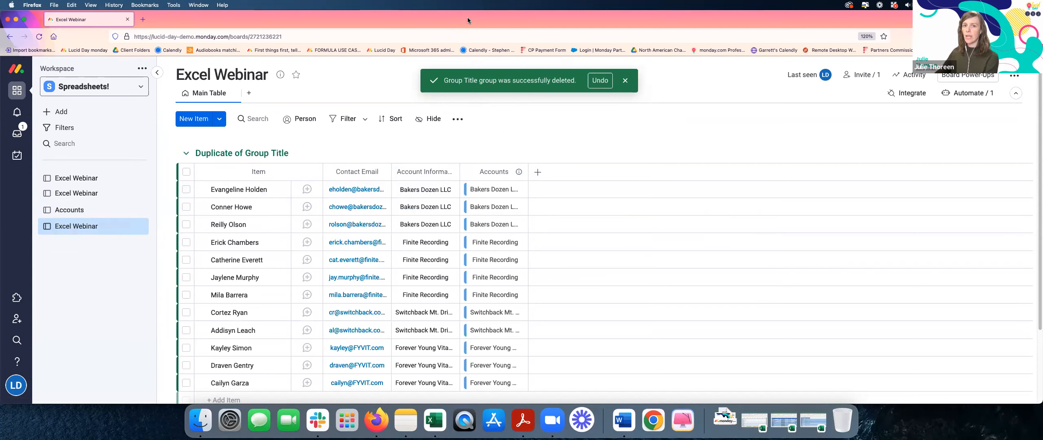
- Switch to Excel, undo the column rearrangement on the Challenges 301 sheet and view the Challenges 301 (2) sheet
click(435, 420)
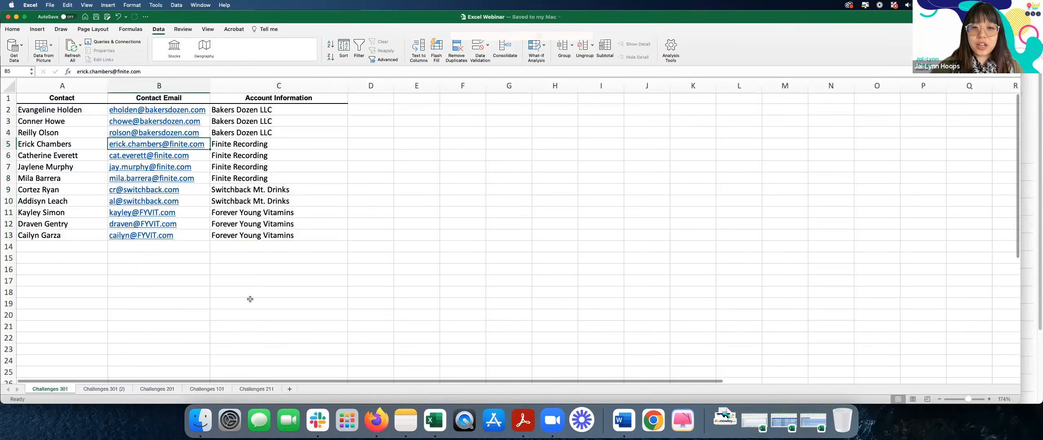
key(super+z)
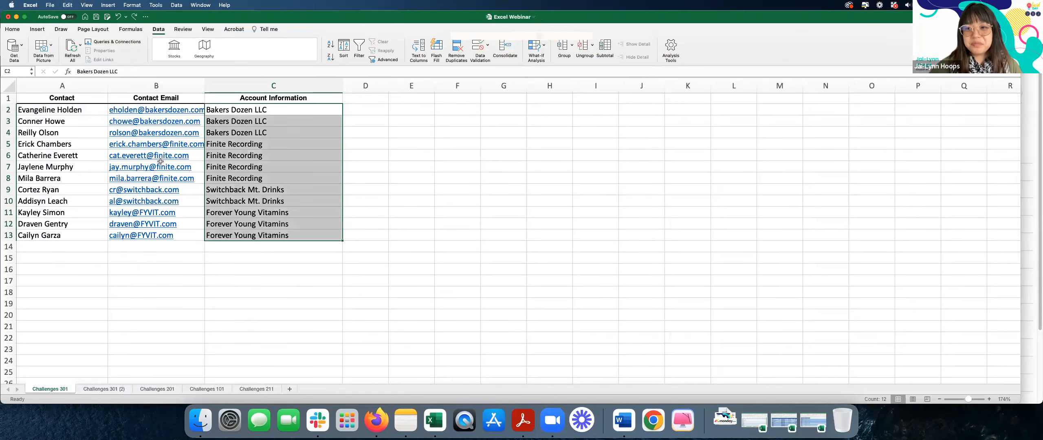
key(super+y)
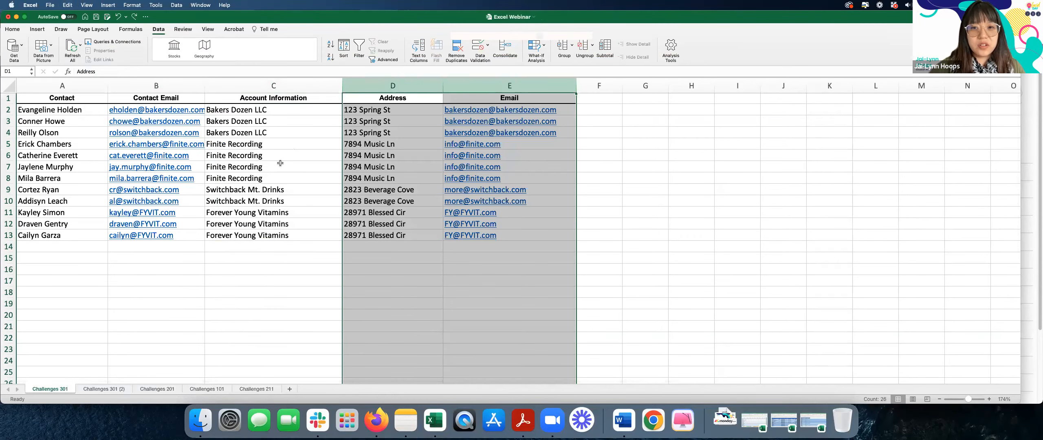
key(super+z)
key(super+z)
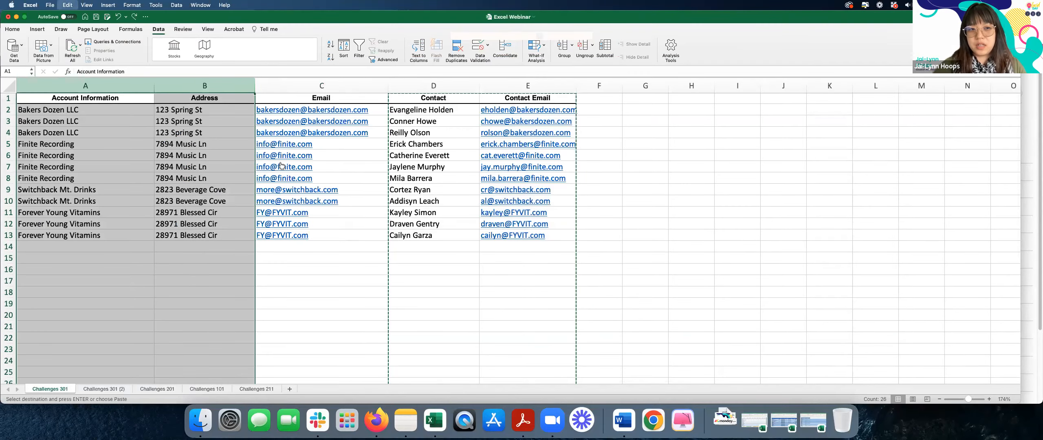
key(ctrl+Page_Down)
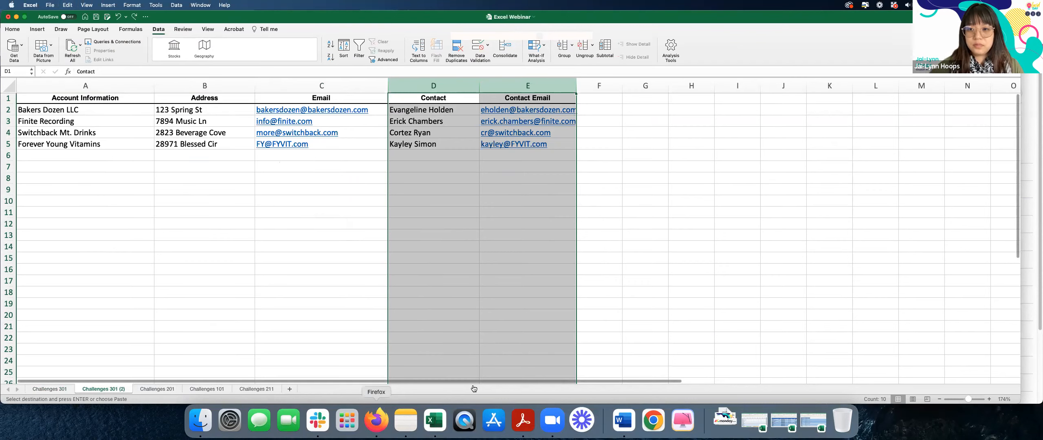
- Compare the Accounts board in Firefox with the repeated Bakers Dozen LLC addresses on Excel's Challenges 301 sheet
click(376, 420)
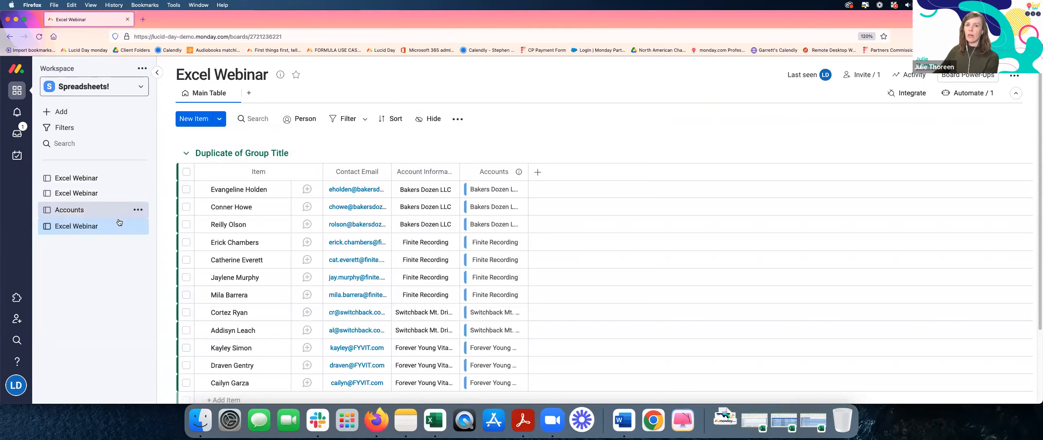
click(98, 210)
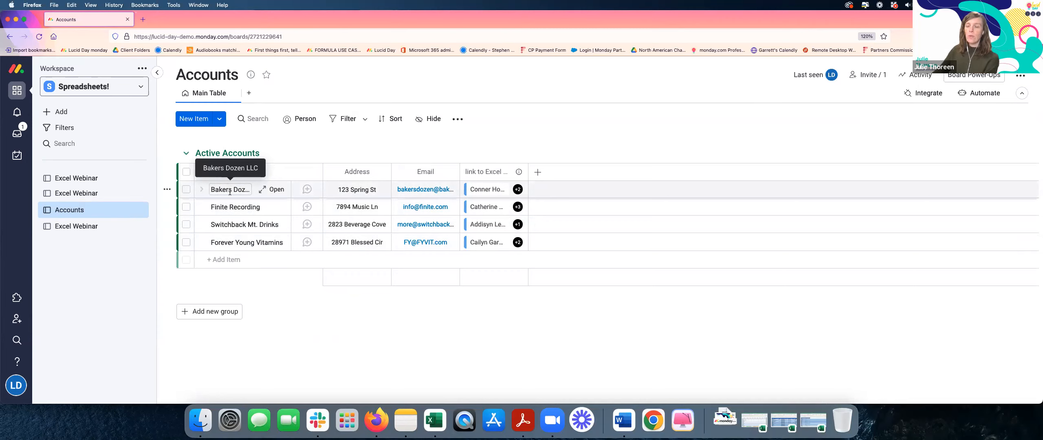
click(435, 420)
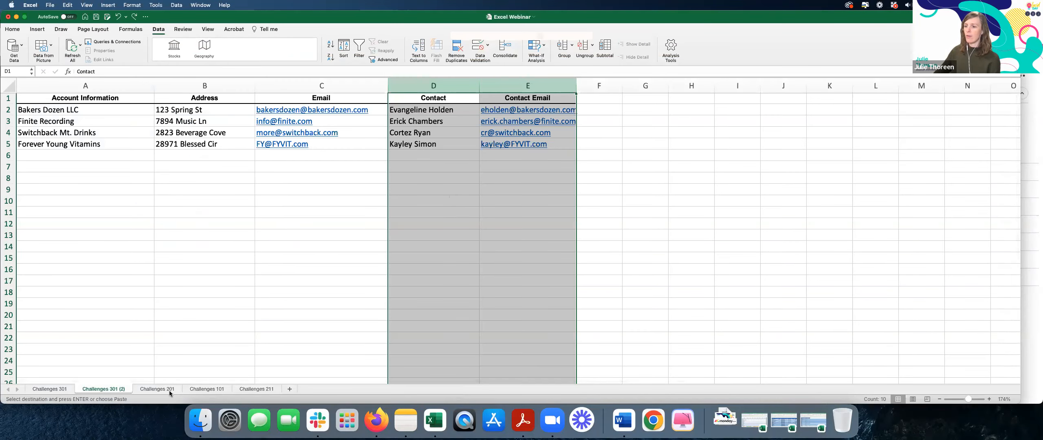
click(48, 390)
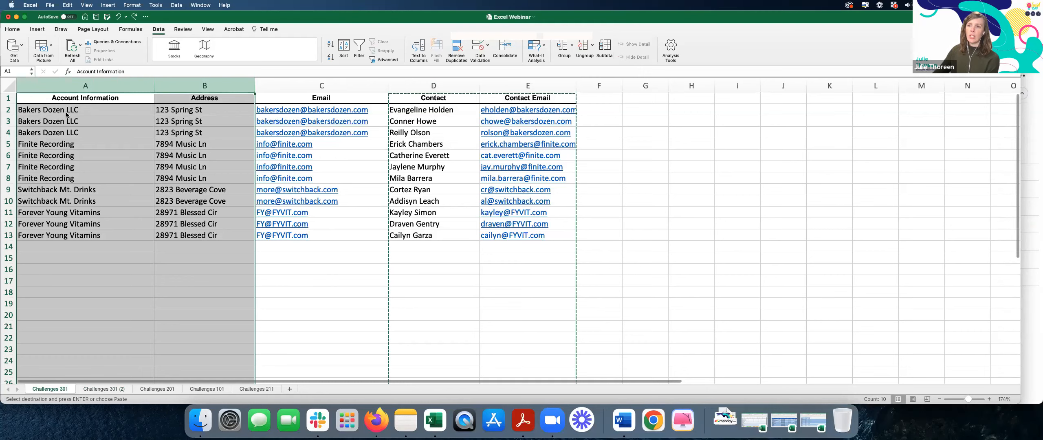
click(123, 113)
drag(200, 110, 202, 133)
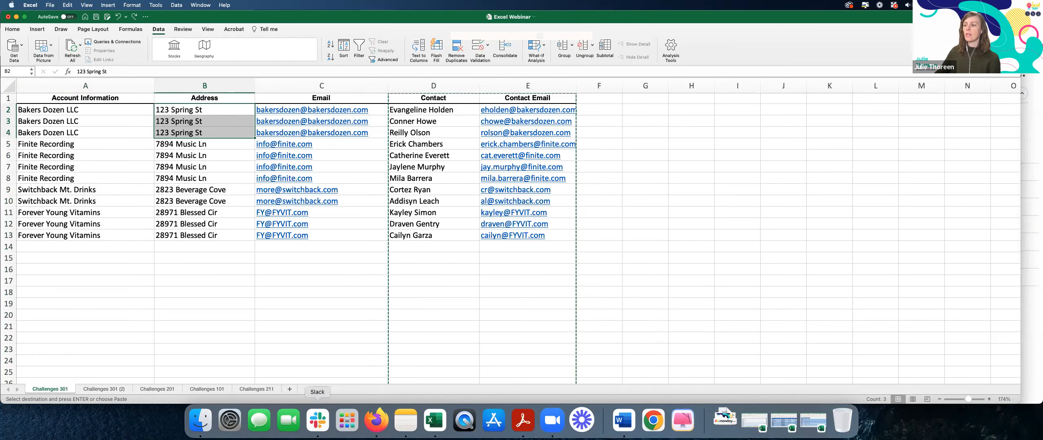
- Switch back to Firefox and expand the subitems of Bakers Dozen LLC on the Accounts board
click(378, 424)
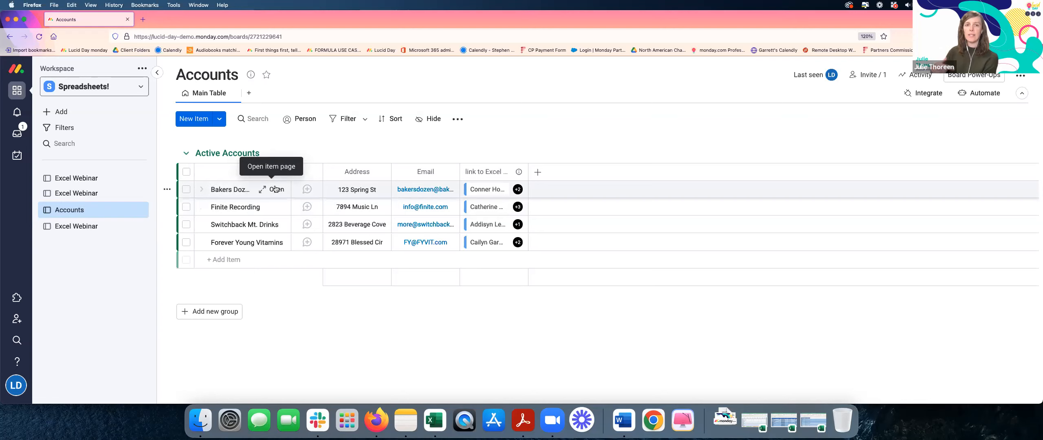
click(197, 190)
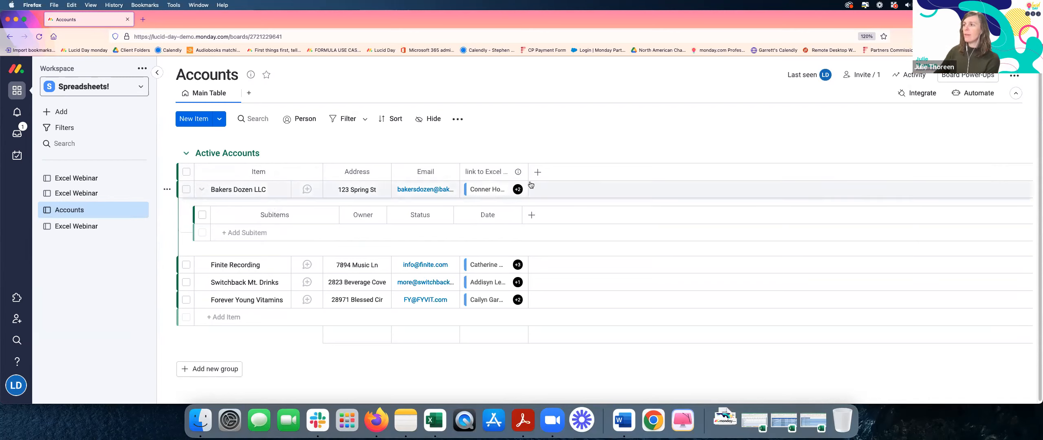
- Rename the last Excel Webinar board in the workspace to Contacts
click(61, 228)
click(236, 68)
text(Contacts)
key(Return)
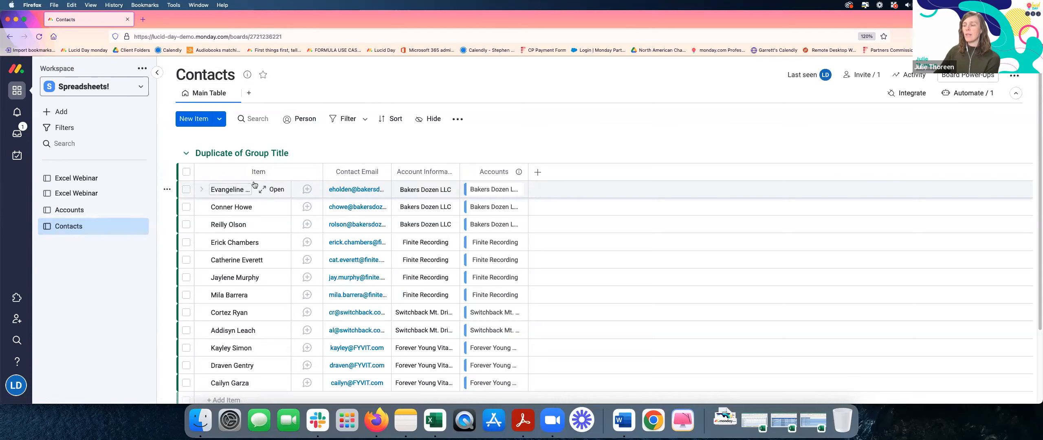
- Expand and collapse the first contact's subitems, and compare the Contacts board with the Accounts board
click(201, 189)
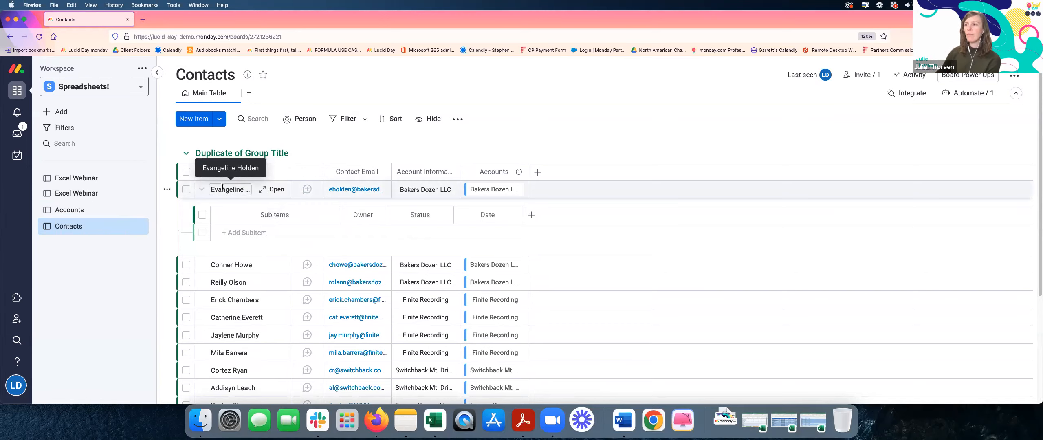
click(201, 189)
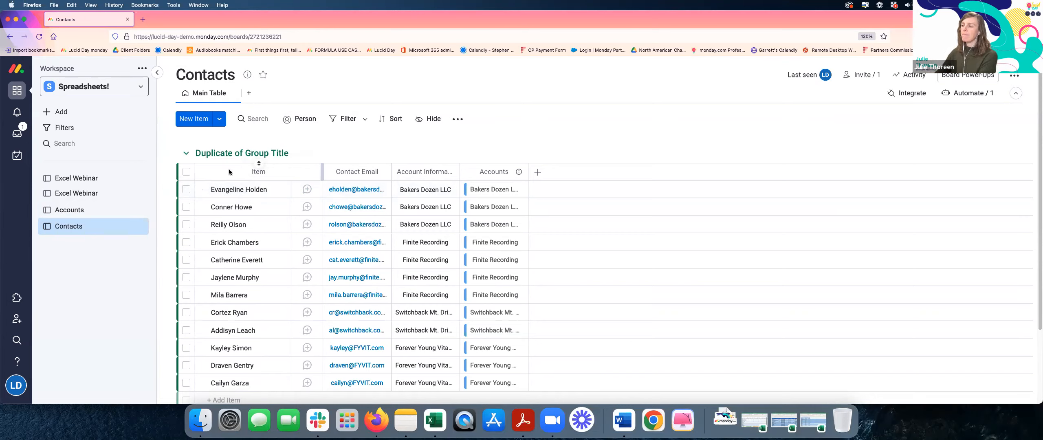
click(108, 213)
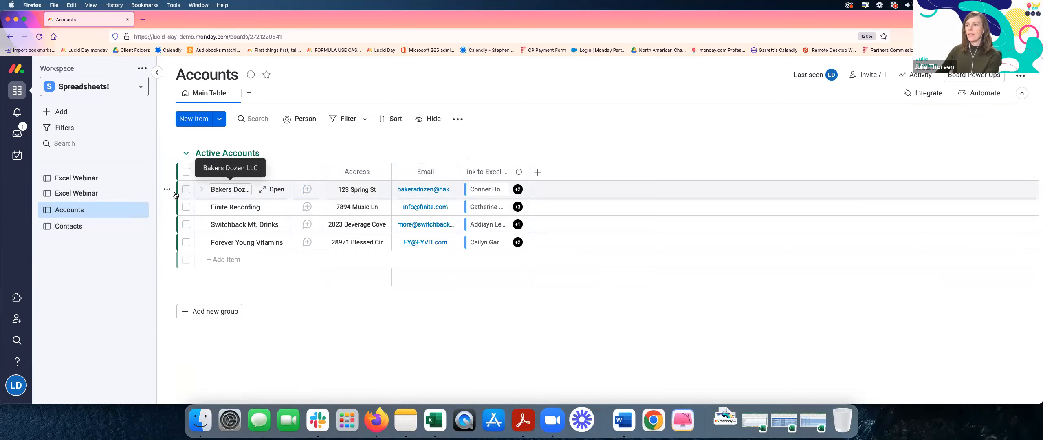
click(76, 227)
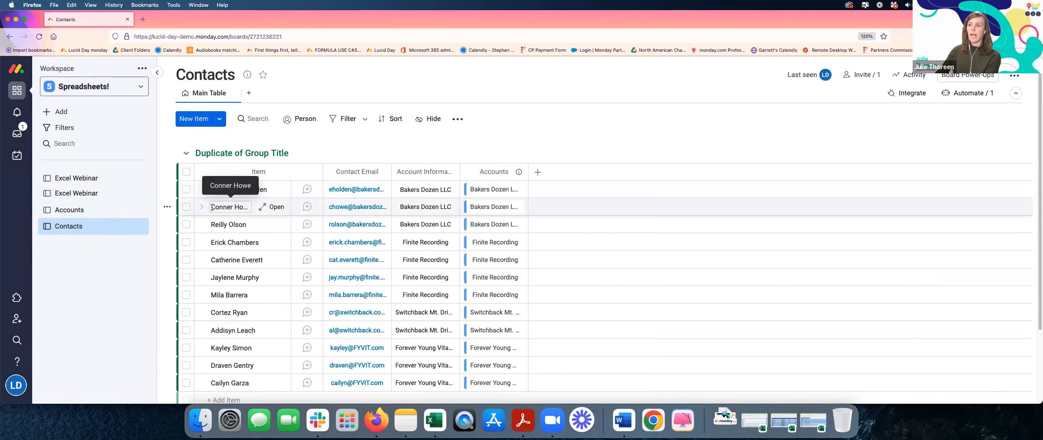
click(90, 211)
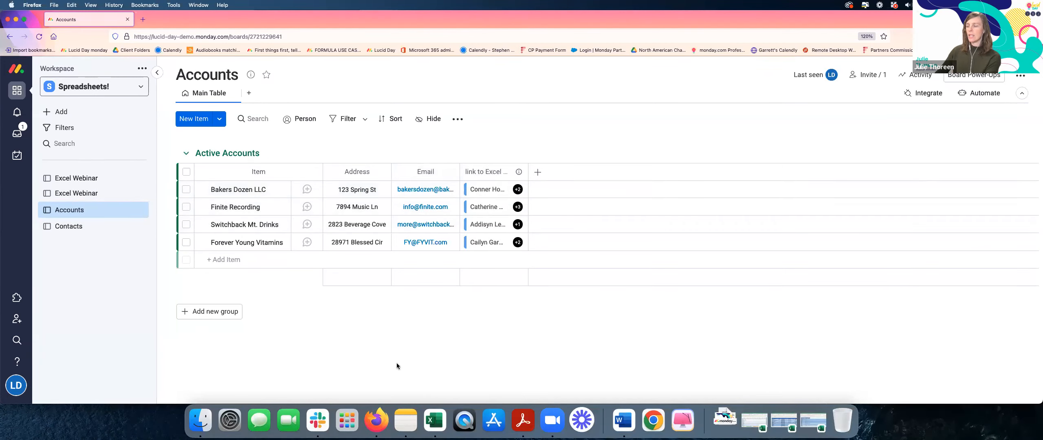
- Switch to Excel and change the Contact header in D1 of the Challenges 301 sheet to Primary Contact
click(435, 420)
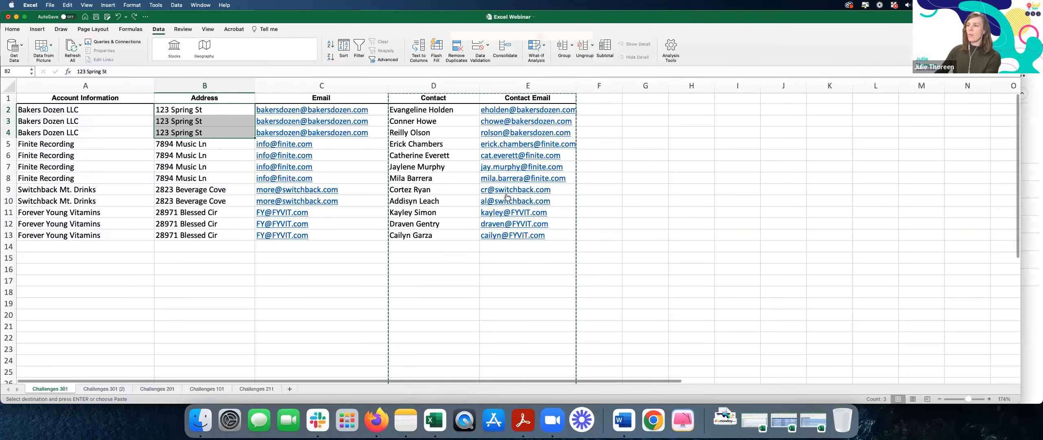
click(425, 121)
click(463, 96)
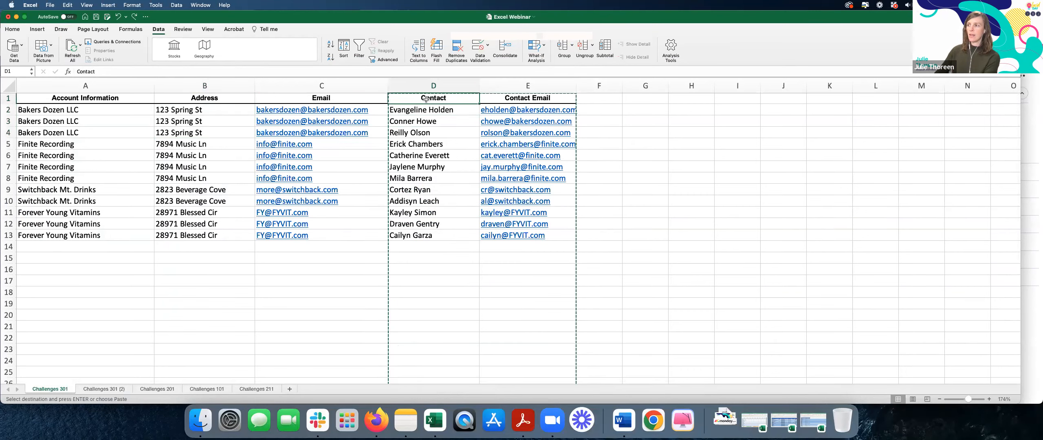
double_click(447, 98)
click(416, 99)
text(Primar)
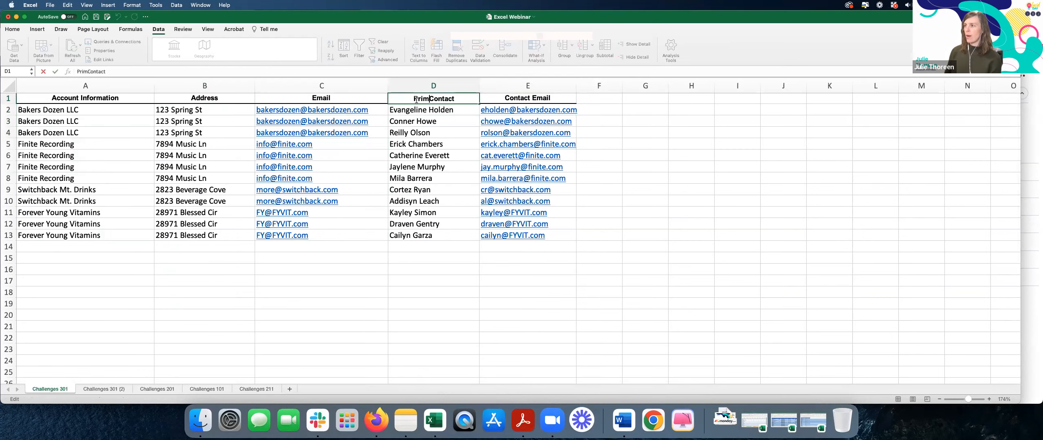
text(y)
key(Return)
- Add a Secondary Contact header in F1 and widen column F to fit it on one line
click(597, 98)
text(Secondar)
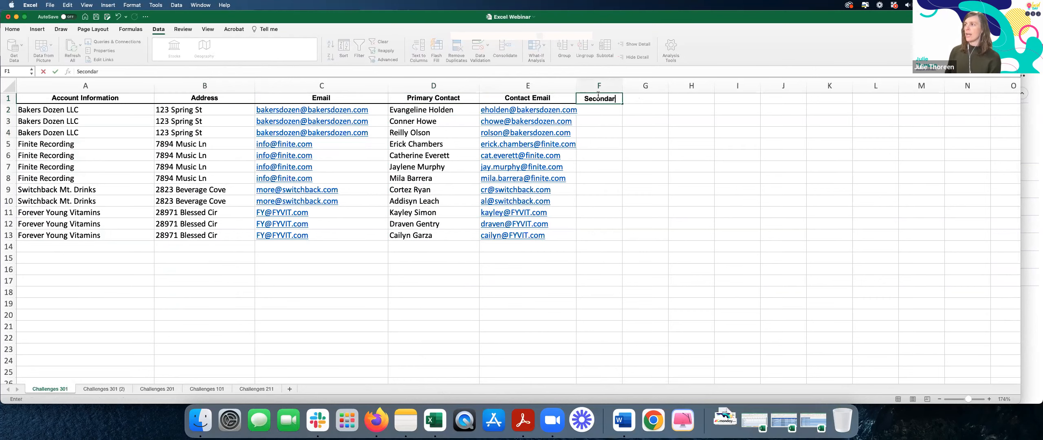
text(y Contact)
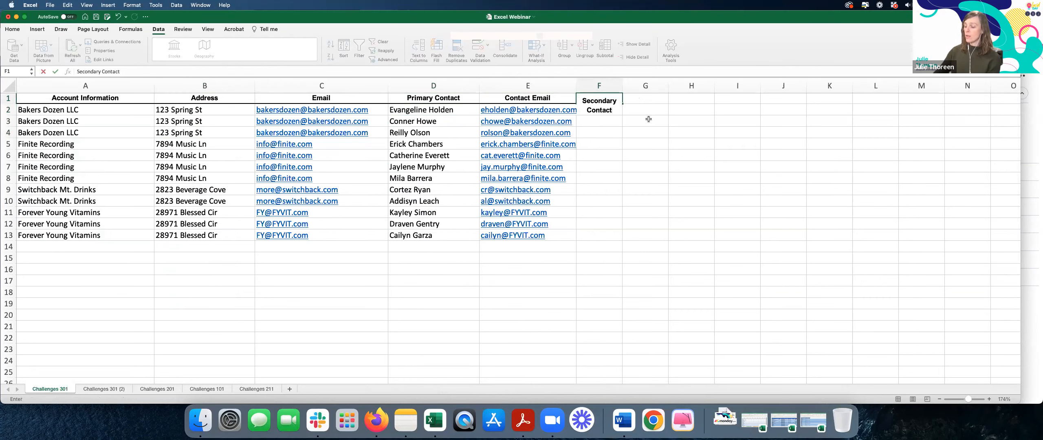
key(Return)
drag(622, 85, 660, 85)
click(677, 103)
key(Right)
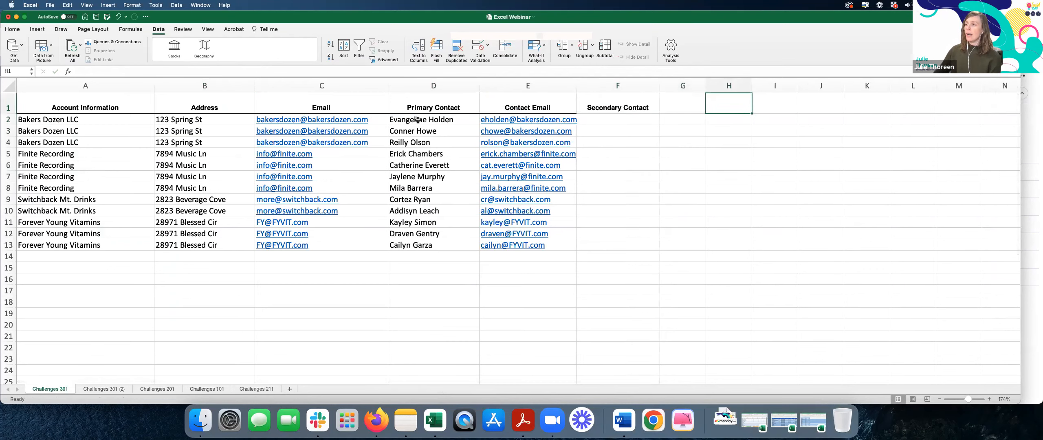
- Copy the second Bakers Dozen LLC contact's name from D3 into the Secondary Contact cell F2
click(629, 122)
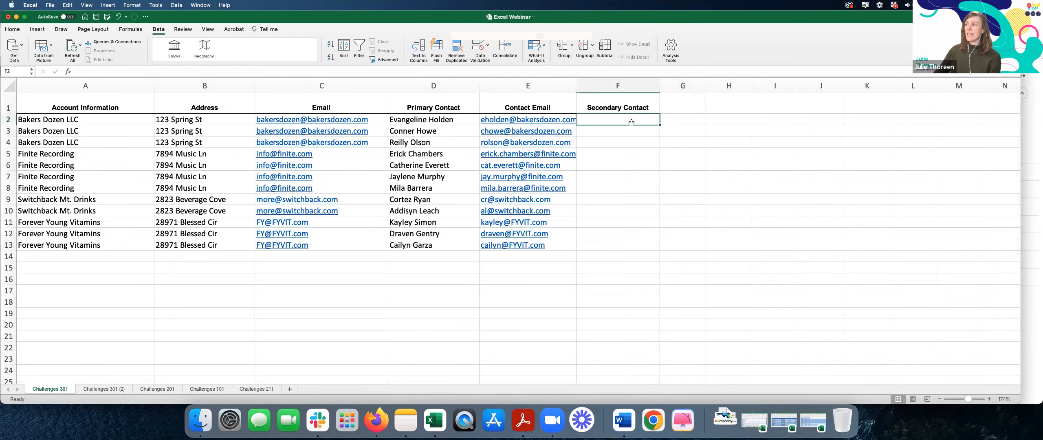
click(424, 131)
key(super+c)
click(619, 121)
key(super+v)
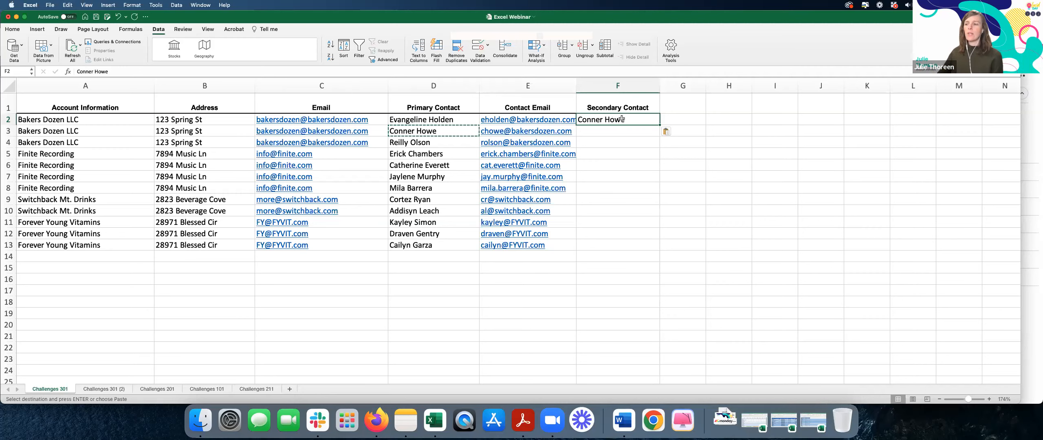
- Switch to Firefox and check the additional linked contacts of Bakers Dozen LLC and Forever Young Vitamins
key(super+Tab)
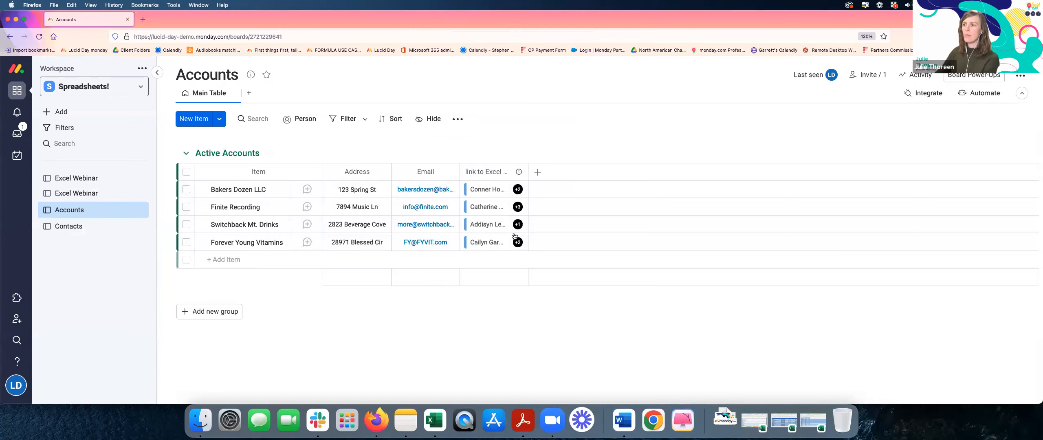
mouse_move(515, 192)
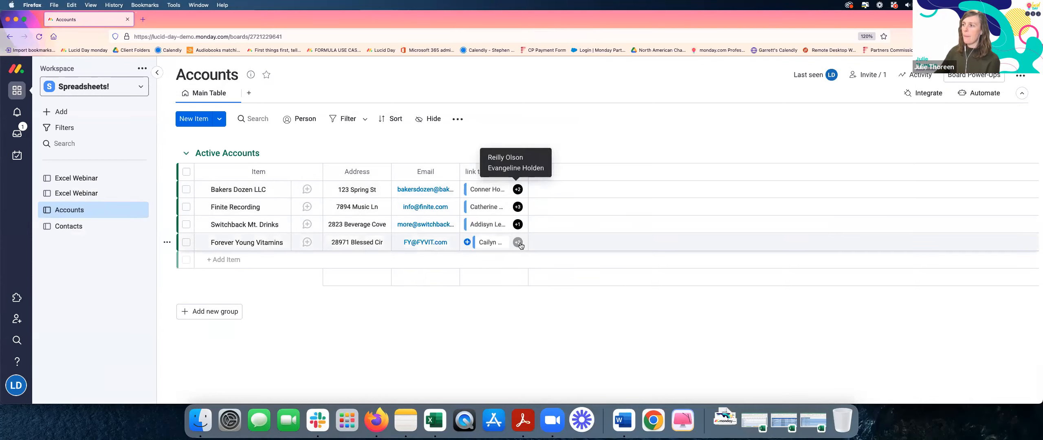
mouse_move(520, 244)
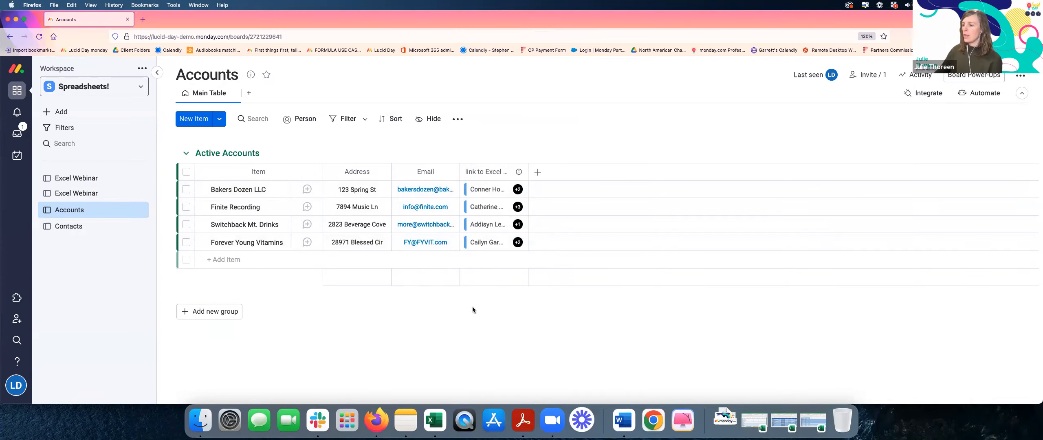
- Switch to Excel, undo the last paste in F2 and highlight the first Bakers Dozen LLC row and its three contacts
click(435, 427)
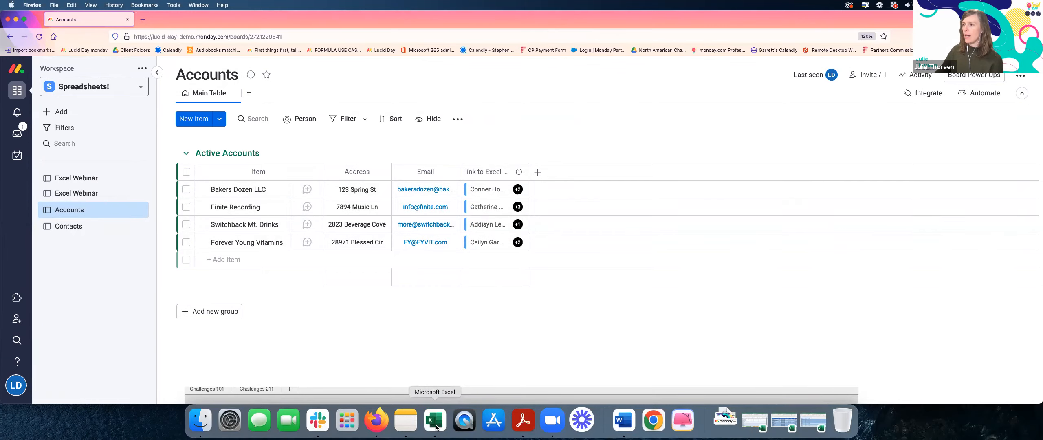
key(super+z)
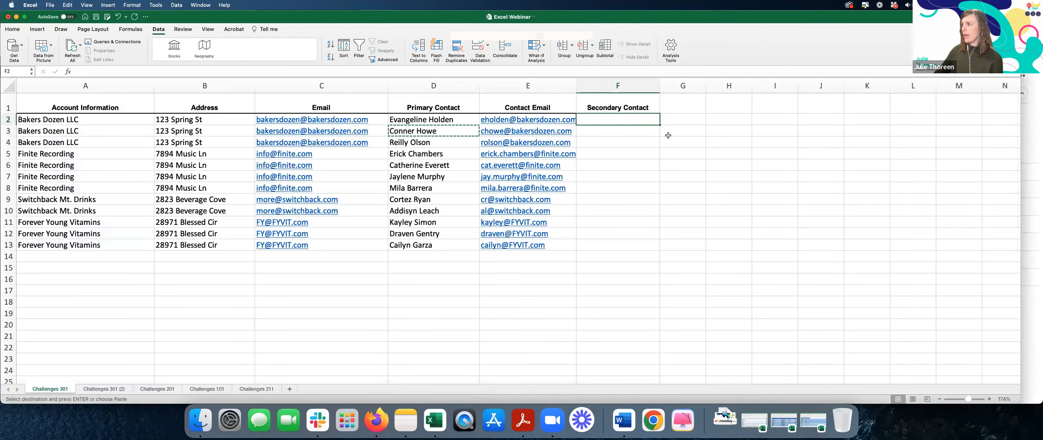
mouse_move(51, 118)
mouse_down()
mouse_move(529, 129)
mouse_move(530, 120)
mouse_up()
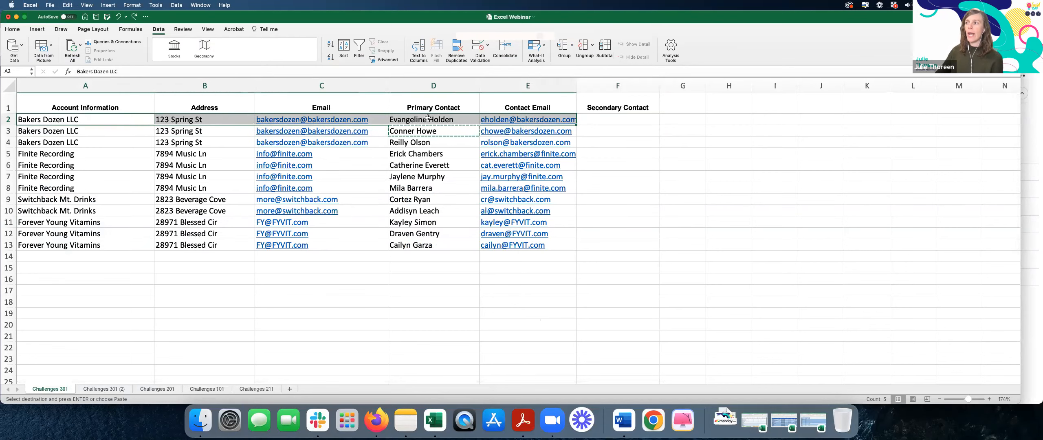
drag(428, 118, 434, 141)
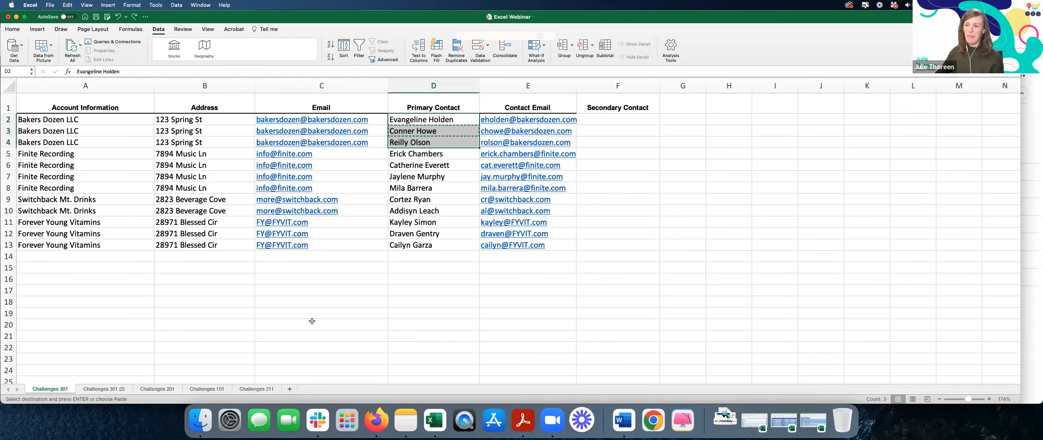
- Copy the Bakers Dozen LLC contact names and emails from D2:E4 to the empty rows starting at A14
click(414, 120)
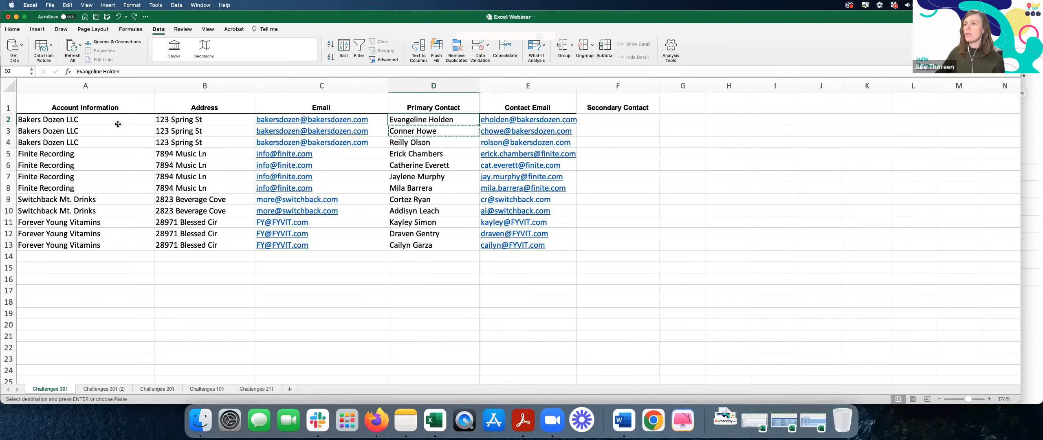
shift+click(426, 132)
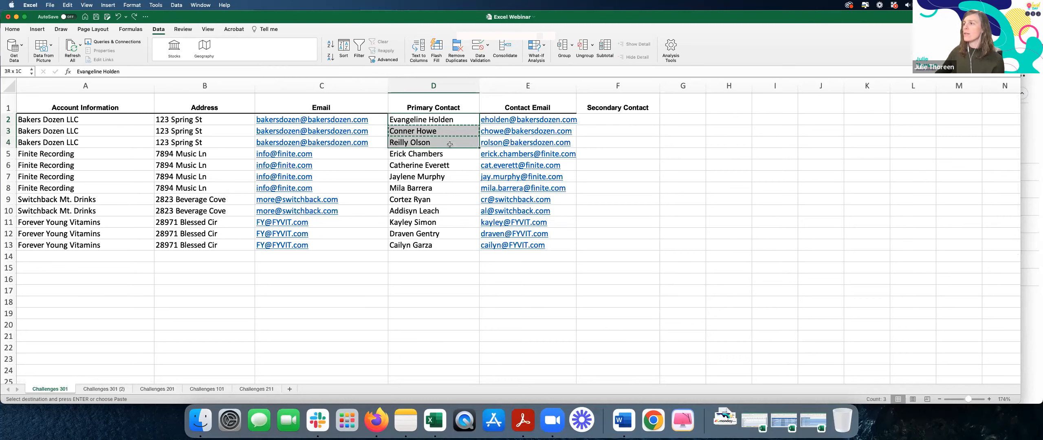
drag(450, 145, 512, 140)
key(super+c)
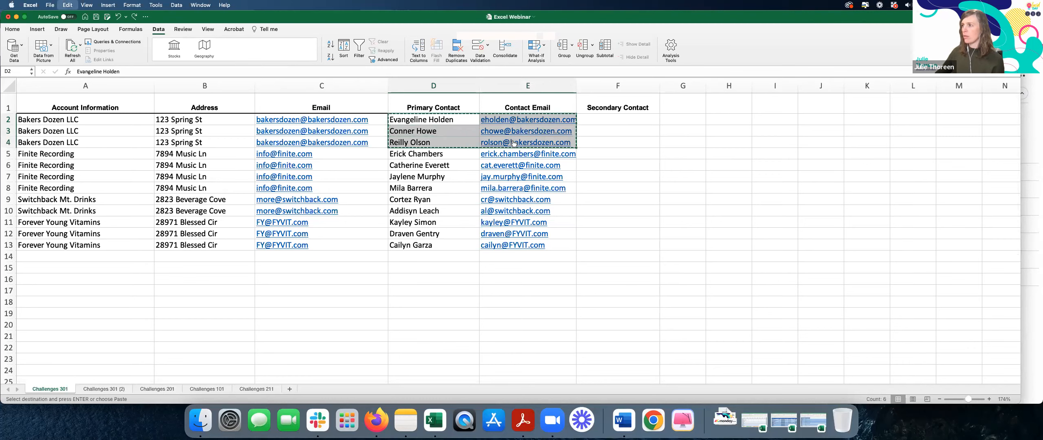
click(105, 259)
key(super+v)
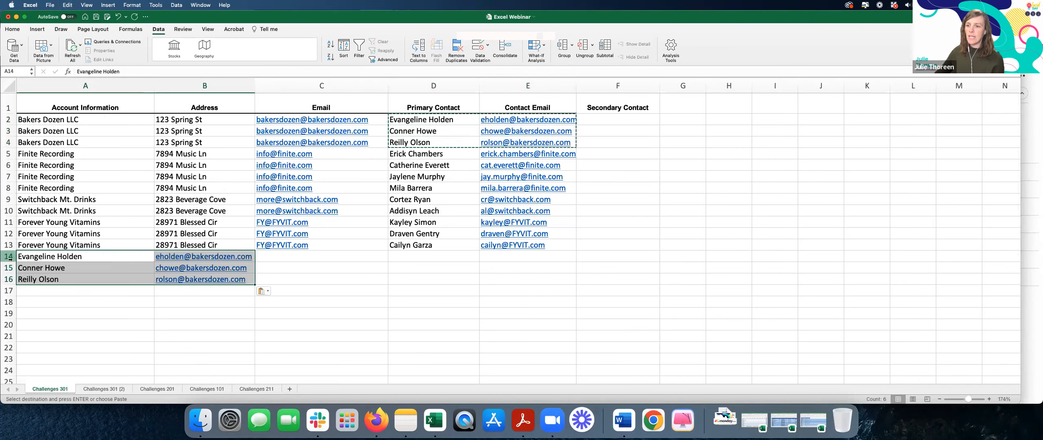
- Cut rows 14 to 16 with the pasted contacts and insert them directly below the first Bakers Dozen LLC row
click(9, 279)
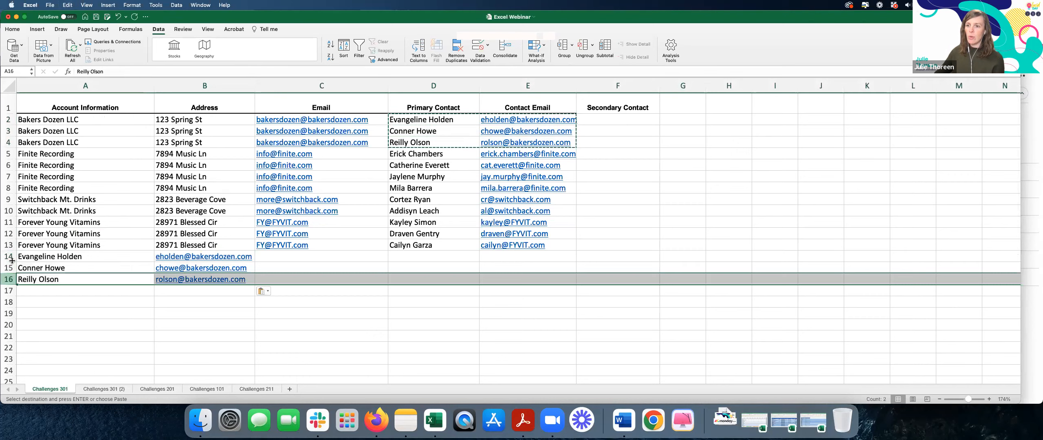
shift+click(11, 260)
key(super+x)
click(9, 131)
right_click(8, 130)
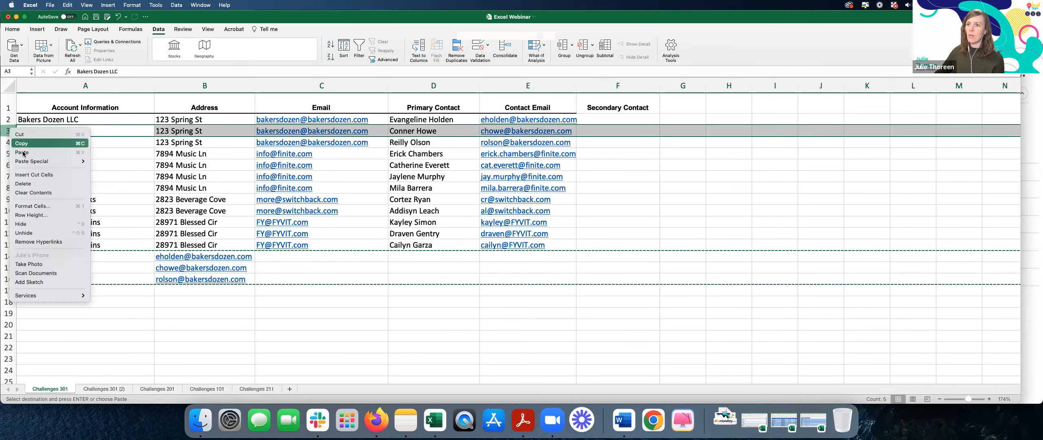
click(34, 176)
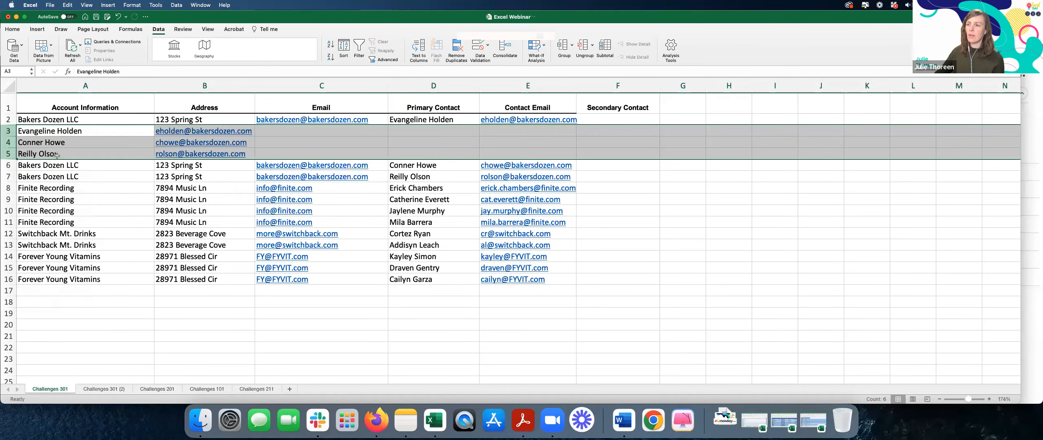
- Move the three contact emails from B3:B5 into C3:C5 under the Email header
drag(255, 126, 245, 154)
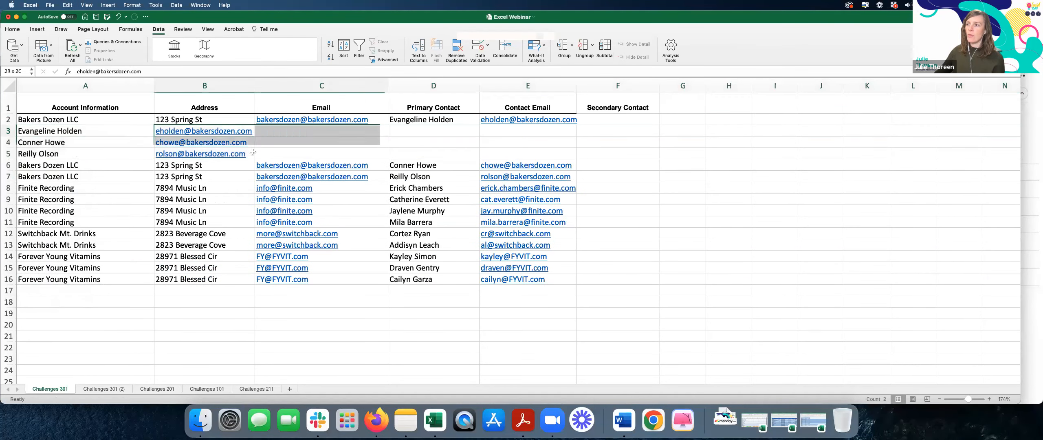
key(super+c)
click(284, 131)
key(super+v)
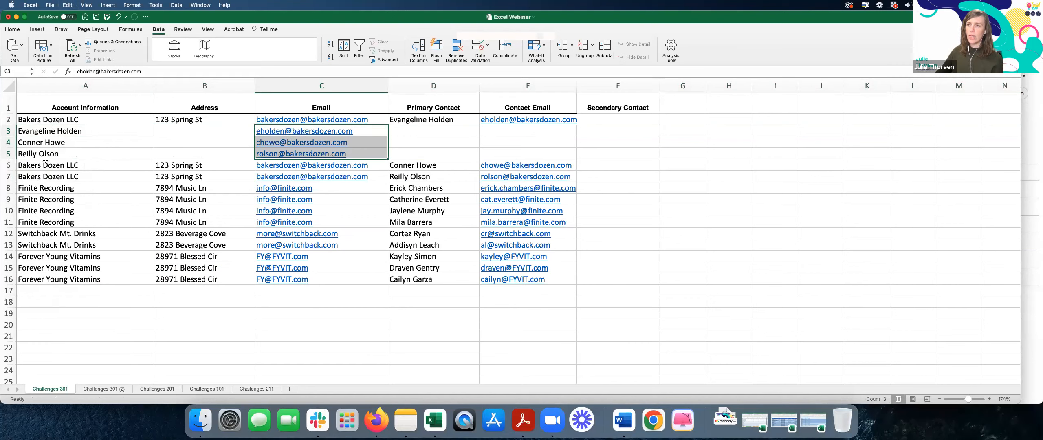
- Clear the remaining repeated account and contact rows in A6:E16
drag(46, 121, 377, 156)
drag(85, 169, 79, 182)
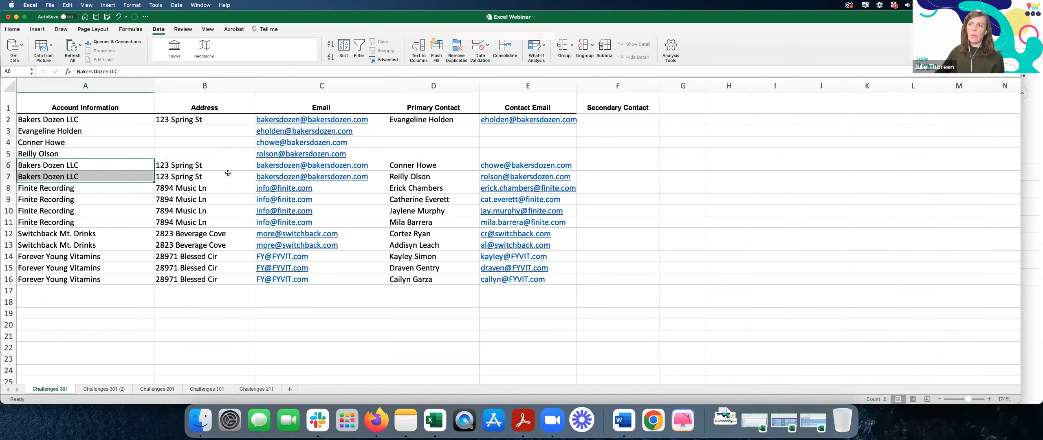
drag(41, 160, 532, 278)
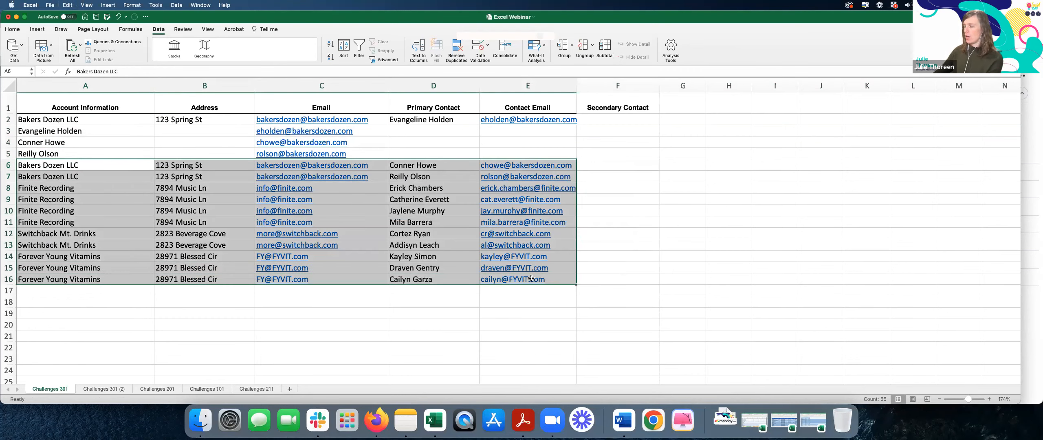
key(Delete)
click(428, 188)
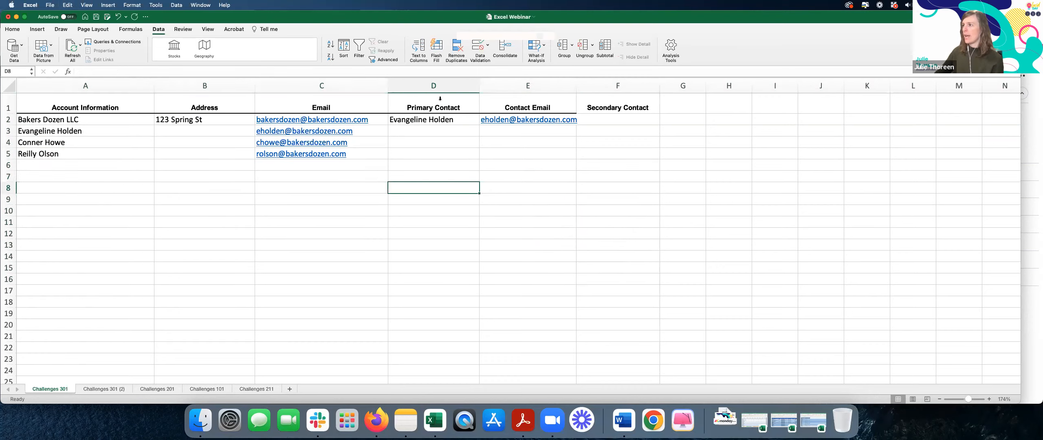
- Delete the Primary Contact, Contact Email and Secondary Contact columns D to F and save the workbook
drag(434, 85, 620, 89)
right_click(620, 89)
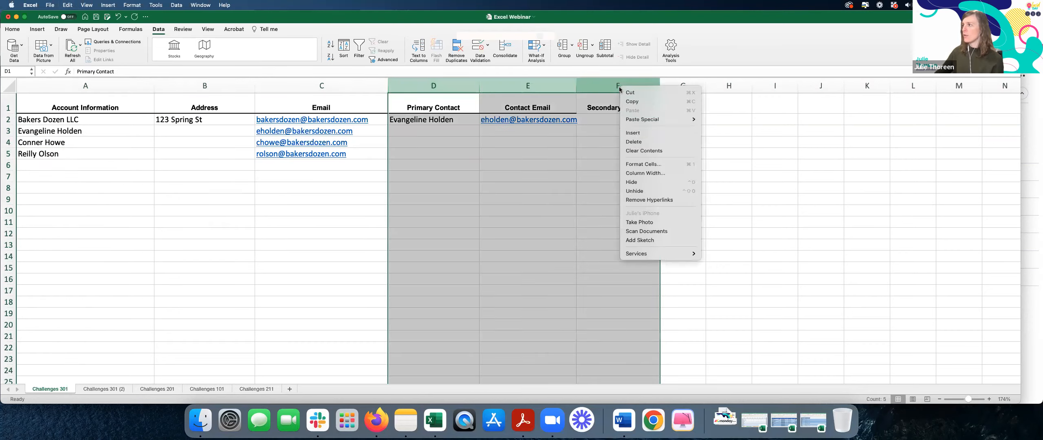
click(628, 142)
click(103, 171)
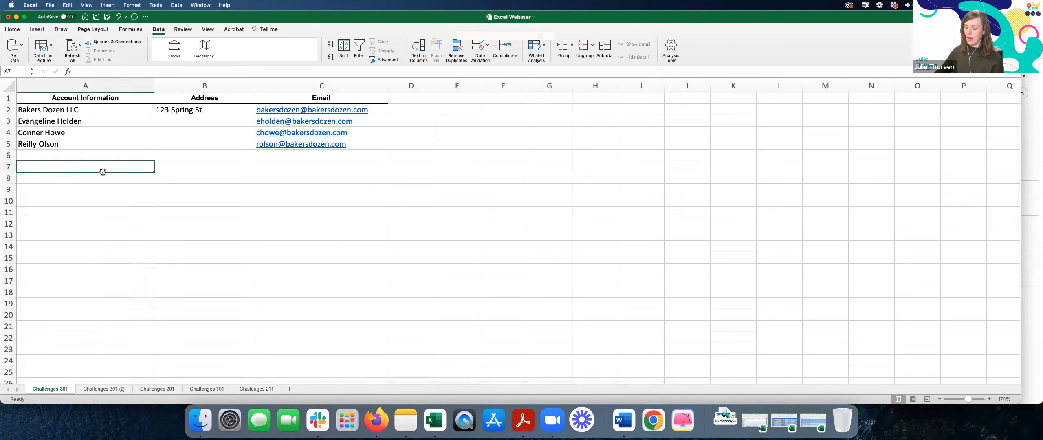
key(super+s)
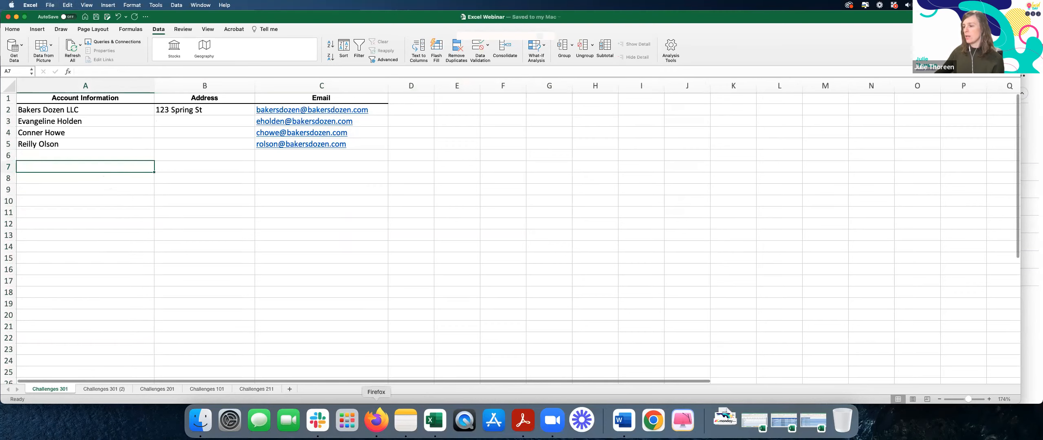
- Switch to Firefox and upload the Excel Webinar file as an Excel/CSV import in the Spreadsheets! workspace
click(376, 420)
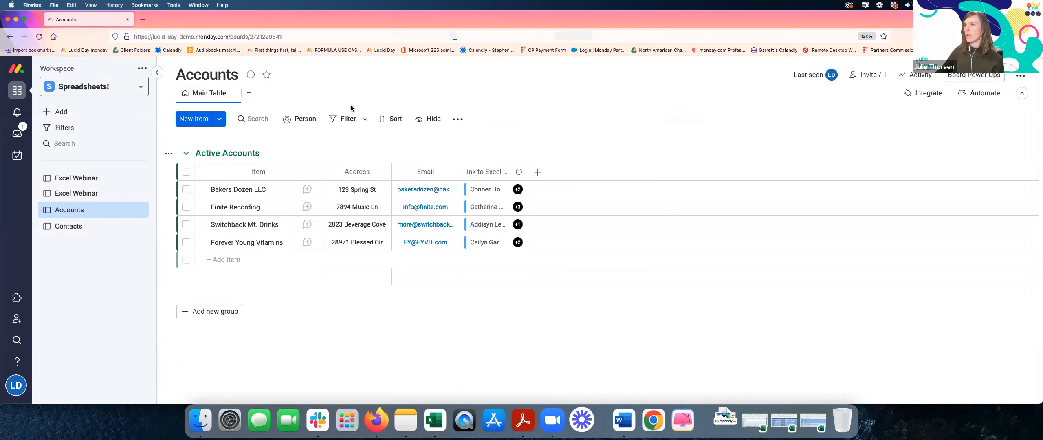
click(139, 111)
mouse_move(269, 178)
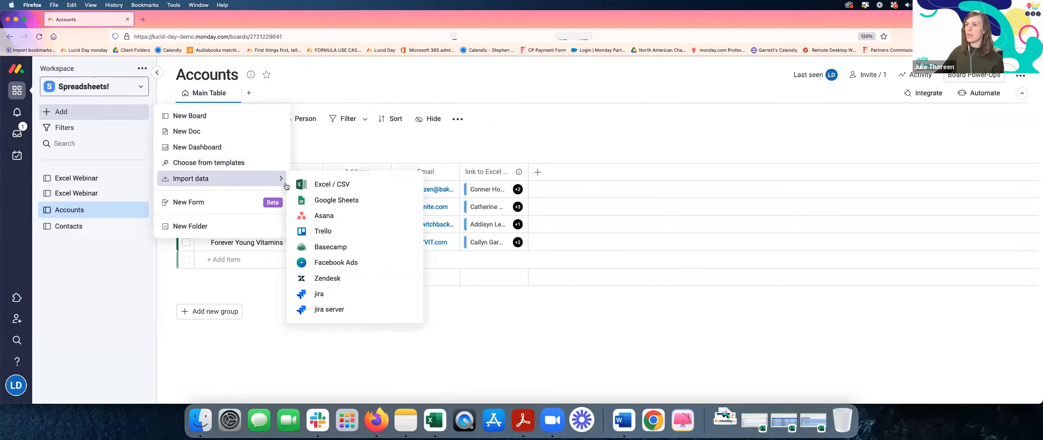
click(324, 185)
click(526, 262)
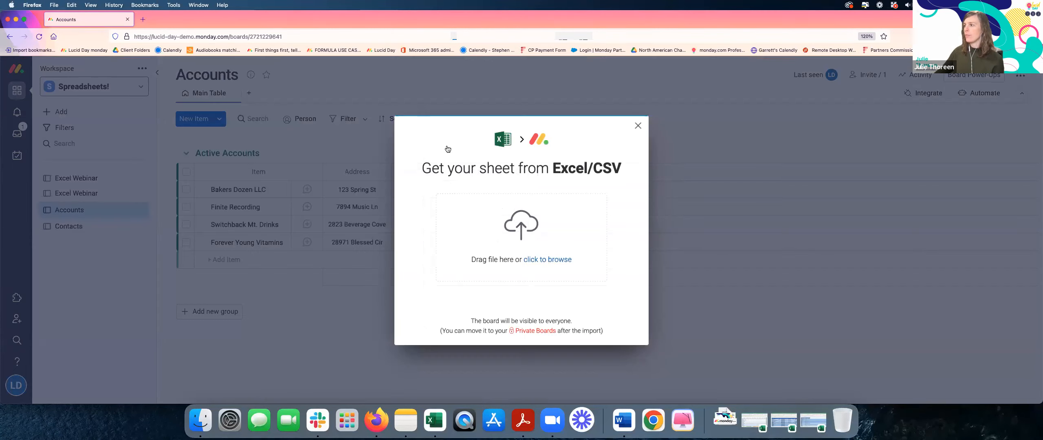
click(447, 107)
key(Return)
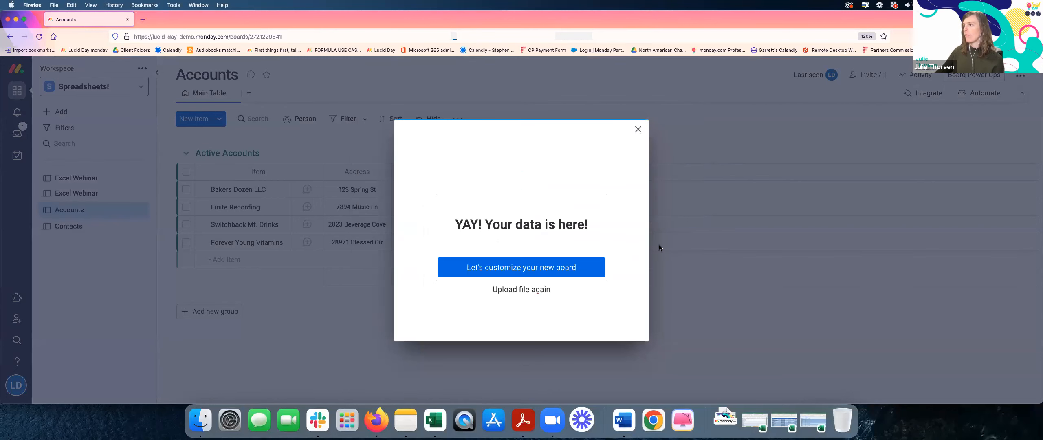
- Complete the import with row 1 as column titles and column A as item names to create the Excel Webinar board
click(564, 267)
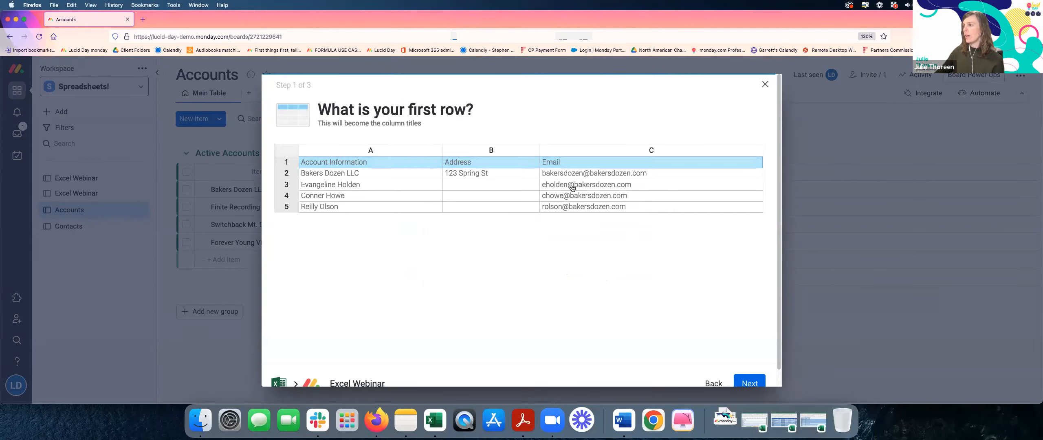
click(750, 382)
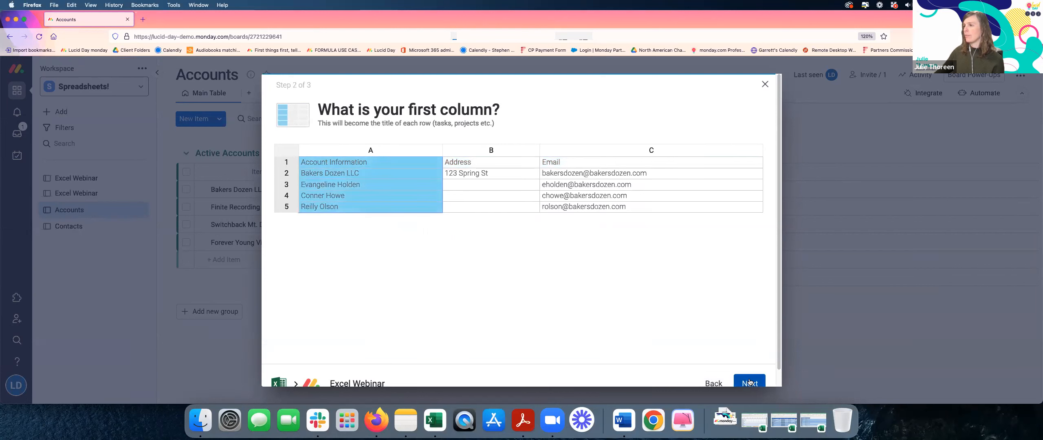
click(749, 382)
click(548, 153)
click(493, 206)
click(726, 384)
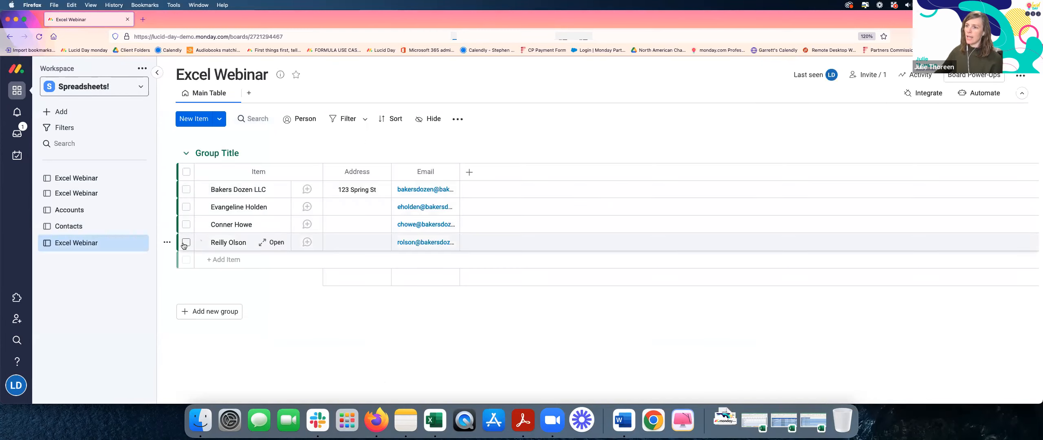
- Select the three contact items below Bakers Dozen LLC and expand that account's subitems
click(186, 243)
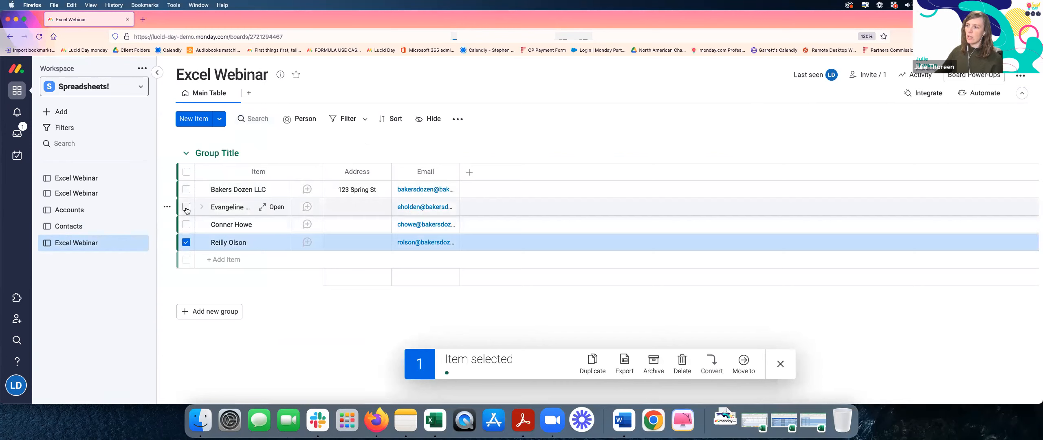
shift+click(186, 208)
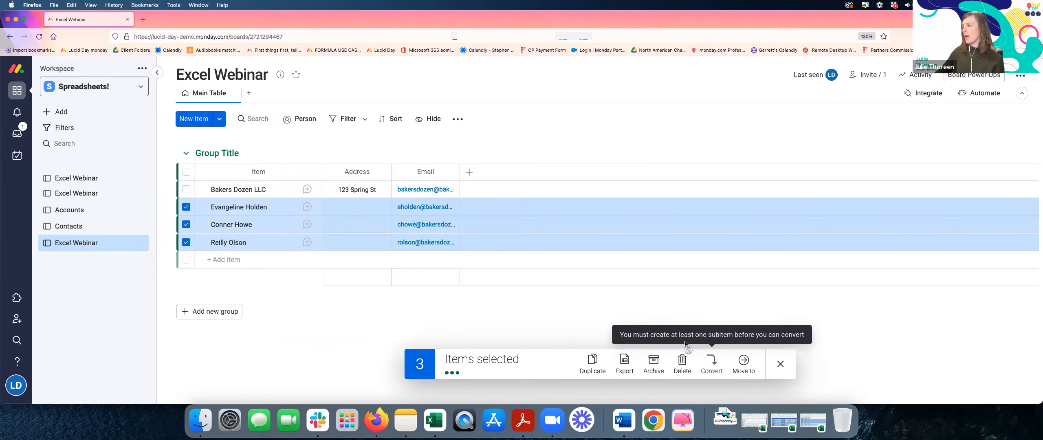
click(201, 189)
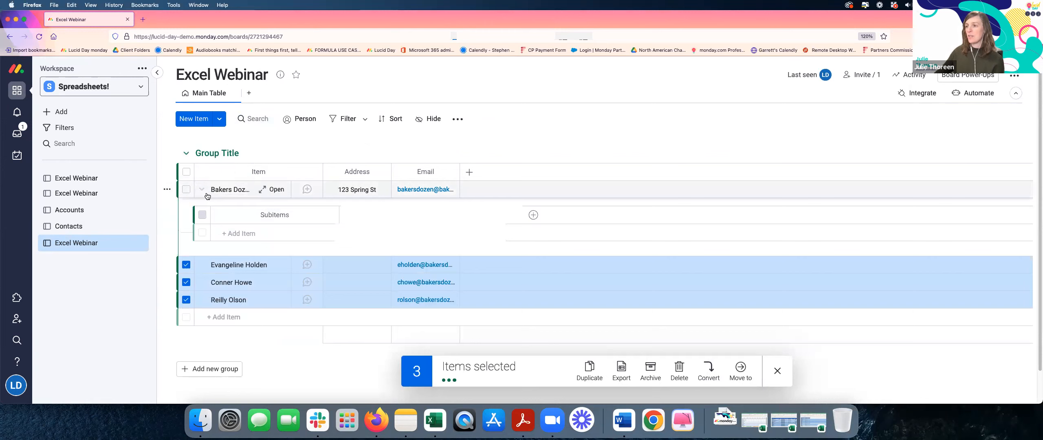
- Convert the three selected contacts to subitems of Bakers Dozen LLC, adding Address and Email as new subitem columns
click(711, 367)
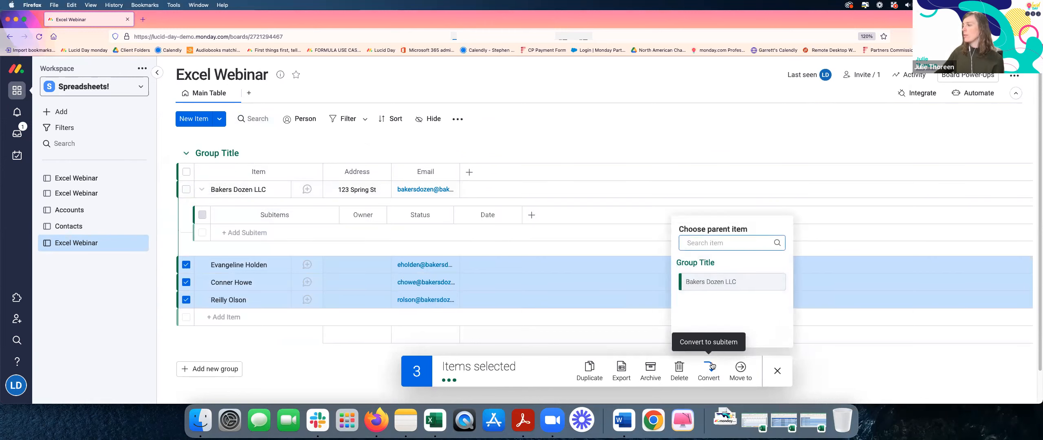
click(710, 281)
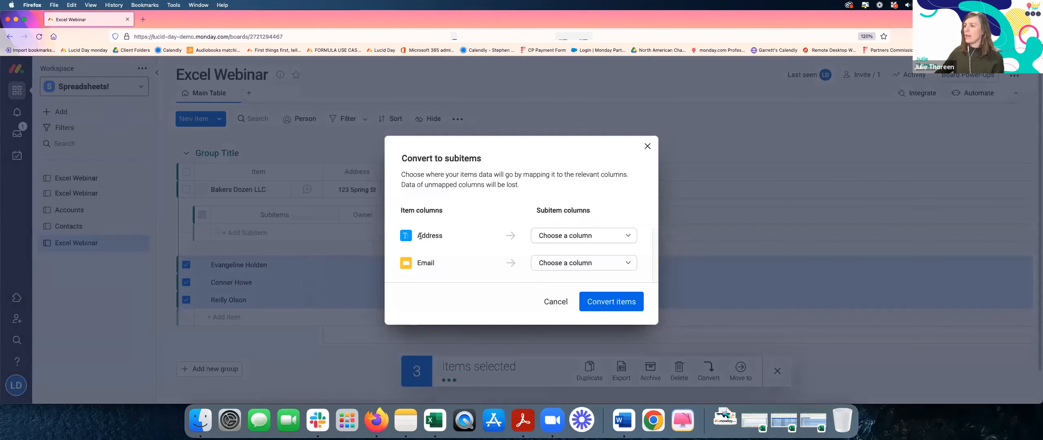
drag(403, 209, 417, 236)
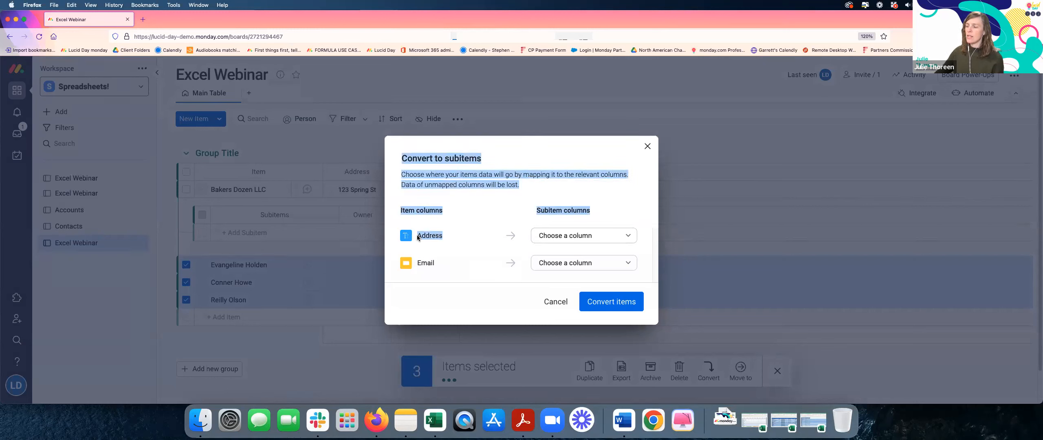
click(542, 237)
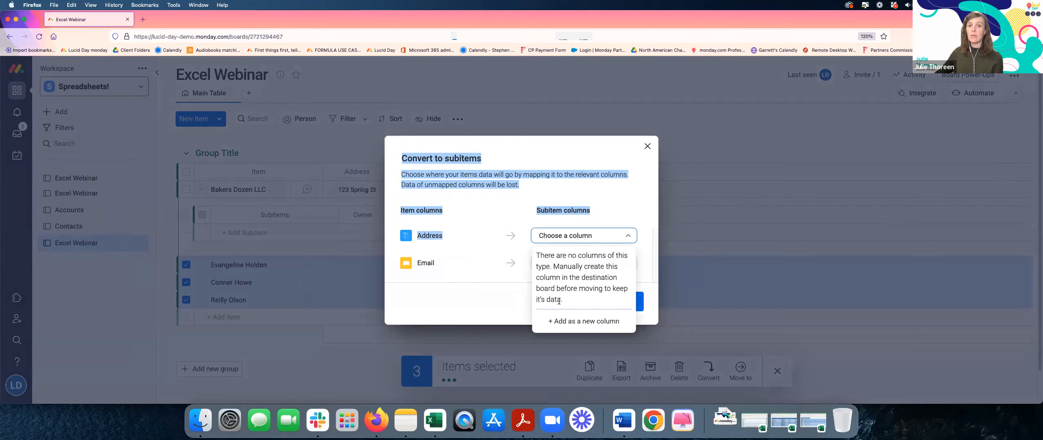
click(571, 322)
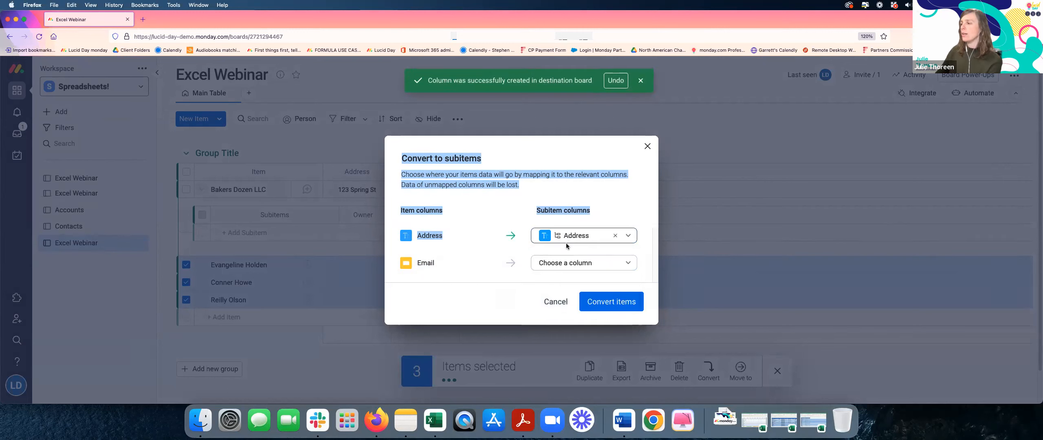
click(562, 263)
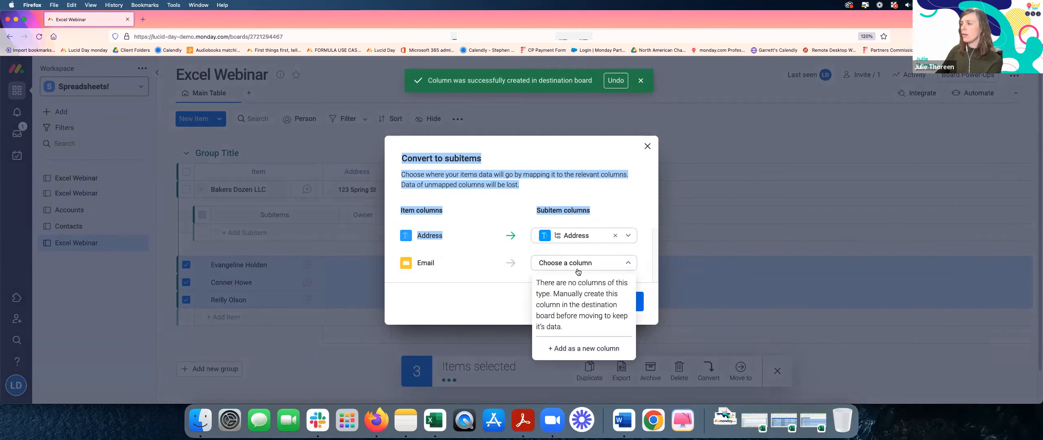
click(584, 349)
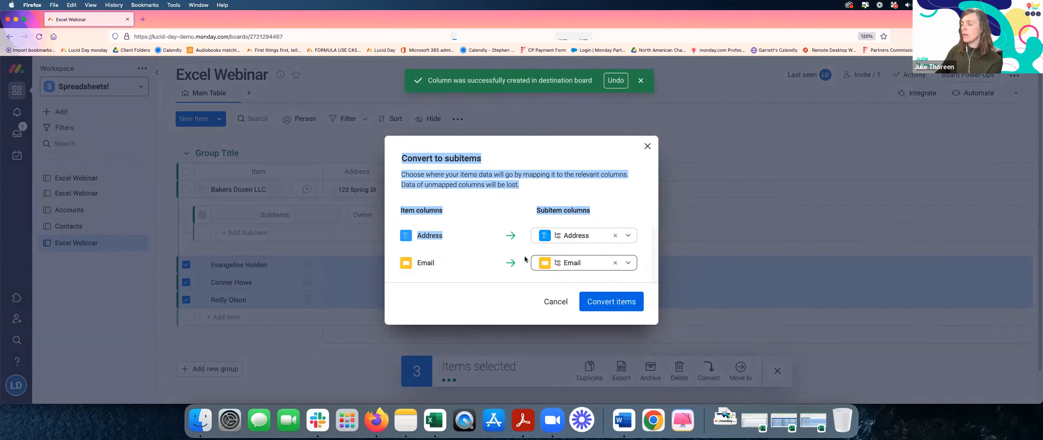
click(599, 302)
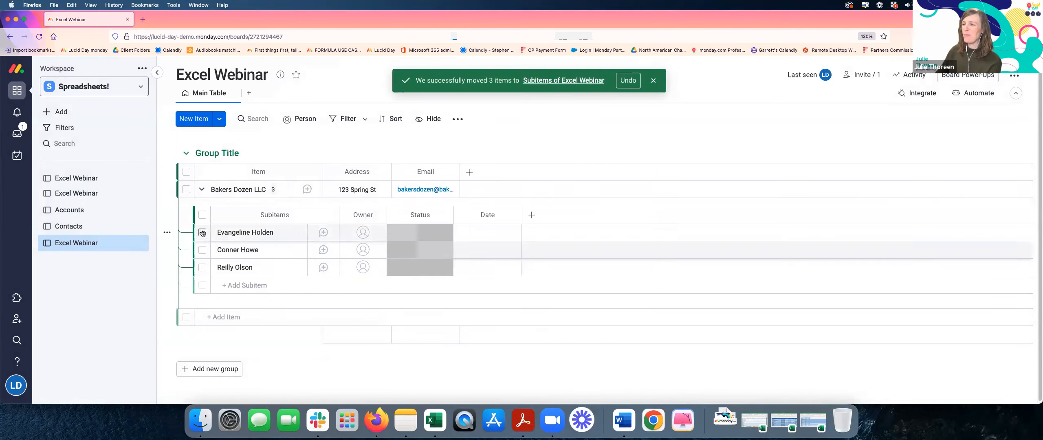
- Undo the conversion to subitems and expand the Bakers Dozen LLC subitems again
click(634, 81)
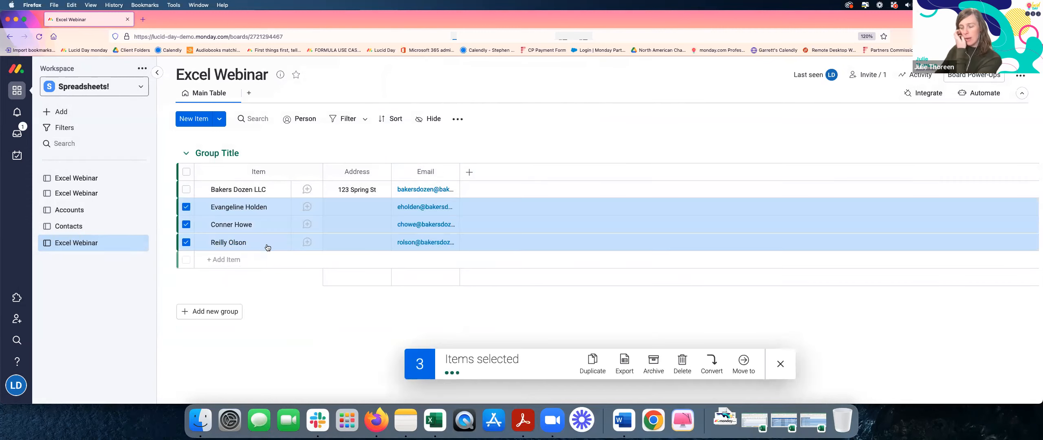
click(201, 189)
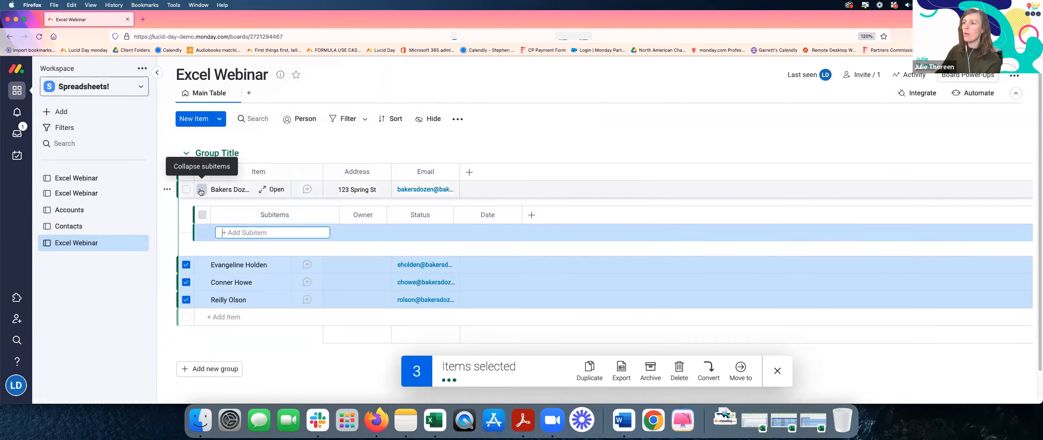
- Add an Email column to the subitems of Bakers Dozen LLC
click(531, 214)
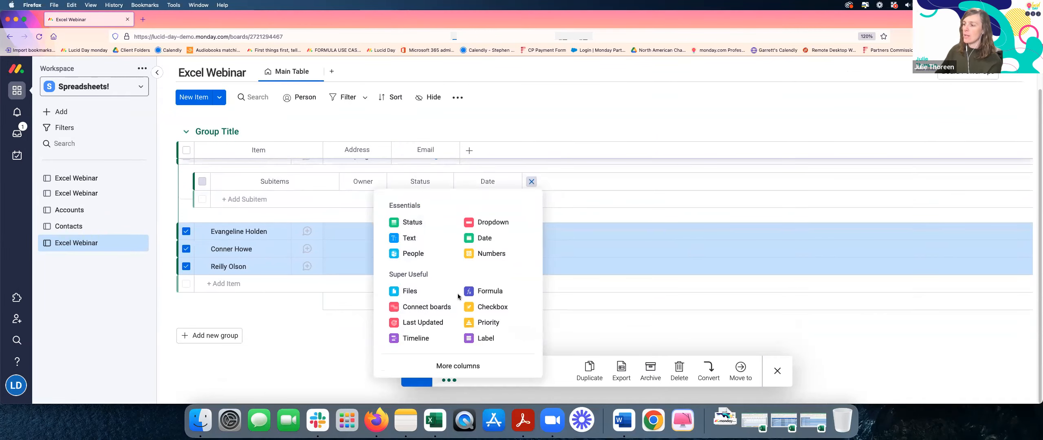
click(460, 363)
text(email)
click(452, 174)
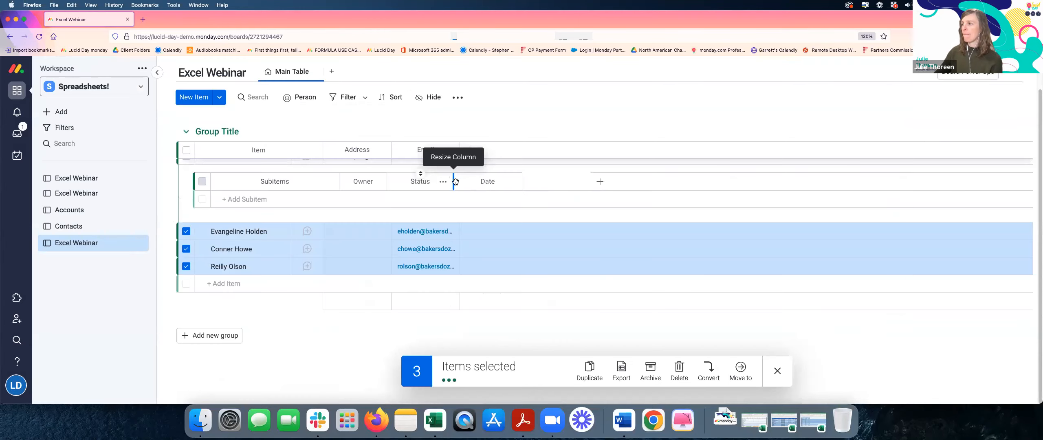
- Convert the three selected contacts to subitems of Bakers Dozen LLC and undo that conversion
click(709, 370)
click(709, 279)
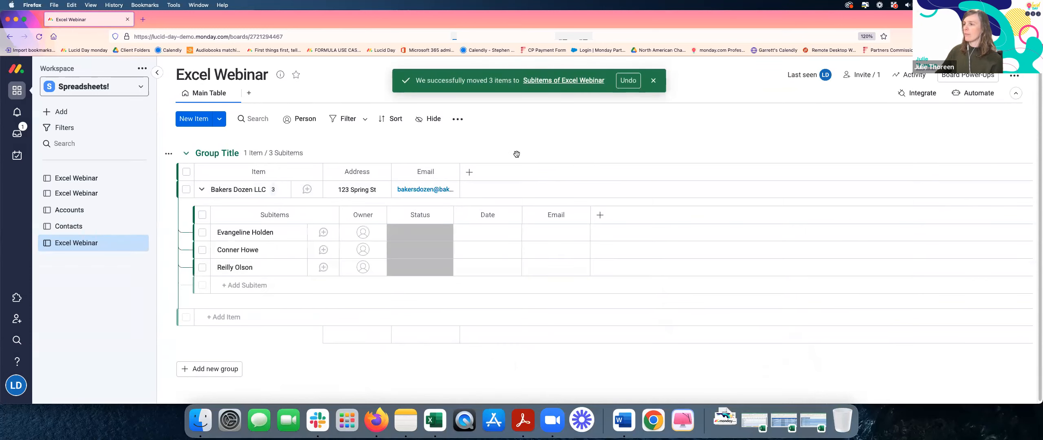
click(635, 80)
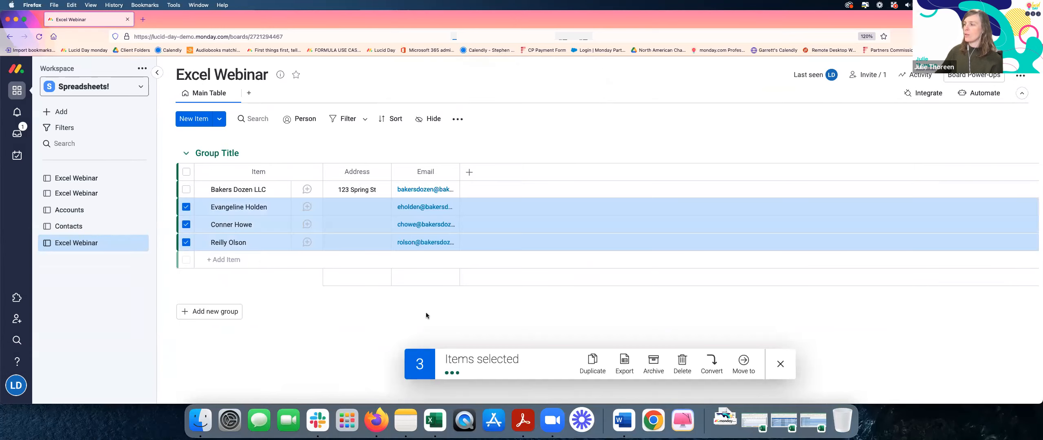
- Convert the three contacts to subitems of Bakers Dozen LLC and move the subitem Email column ahead of Owner
click(781, 364)
shift+click(185, 242)
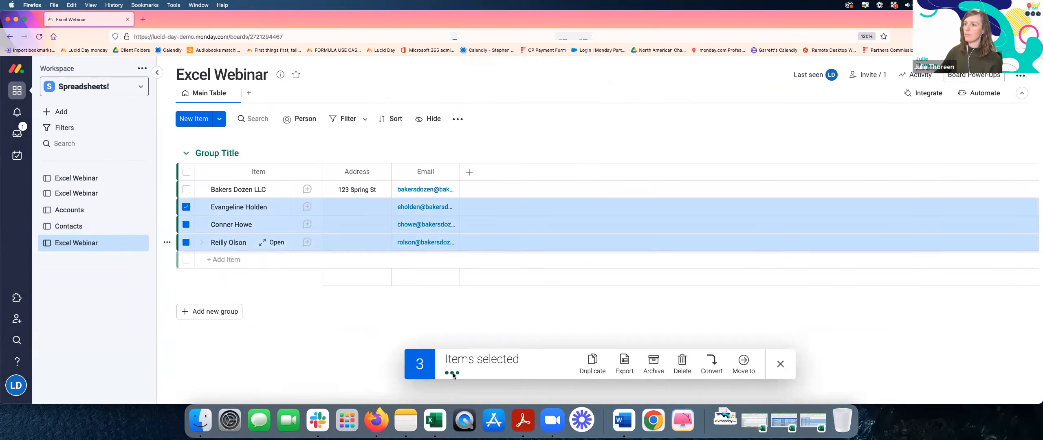
click(712, 362)
click(702, 272)
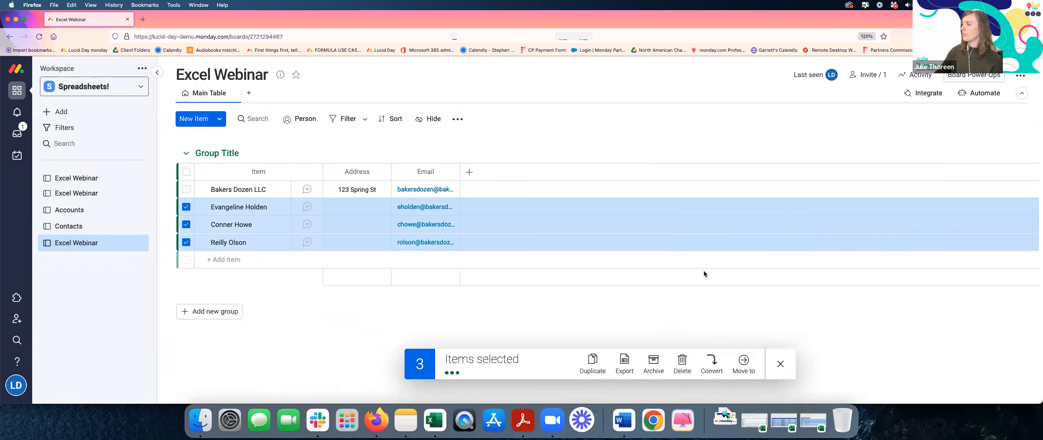
click(201, 189)
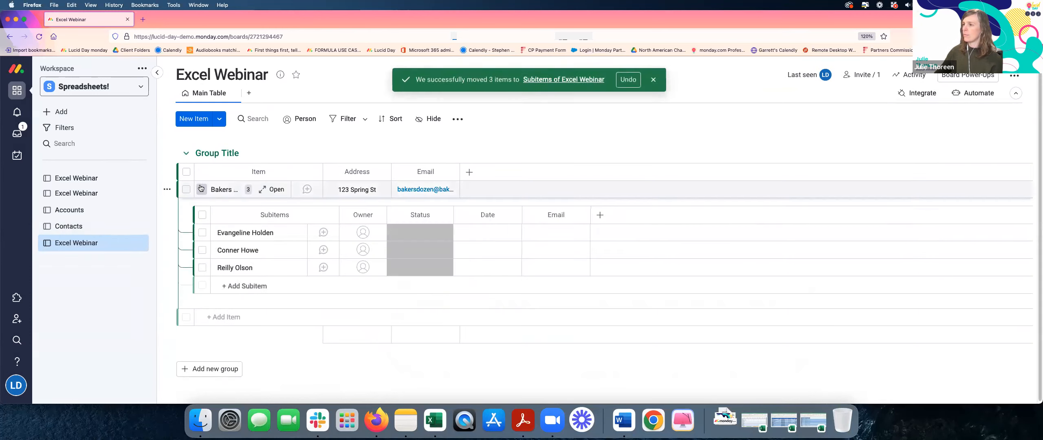
drag(529, 212, 374, 213)
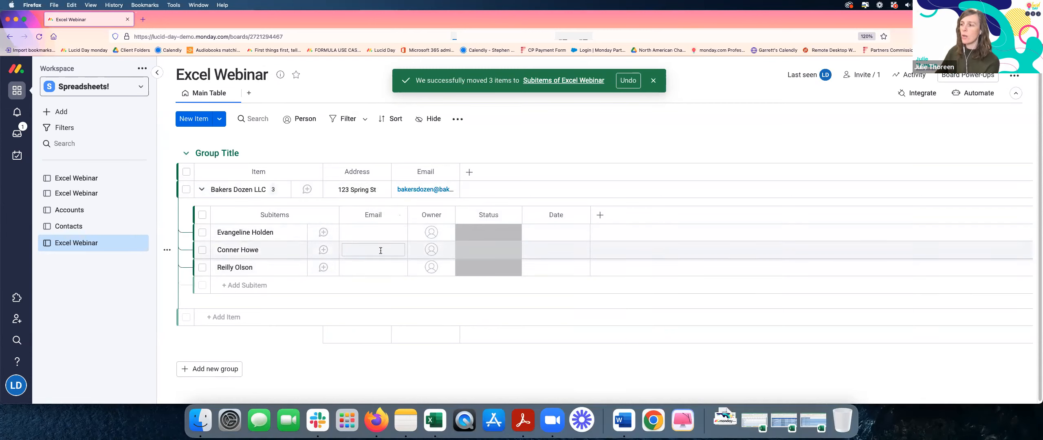
- Undo the conversion to subitems and clear the selection of the three contacts
click(372, 312)
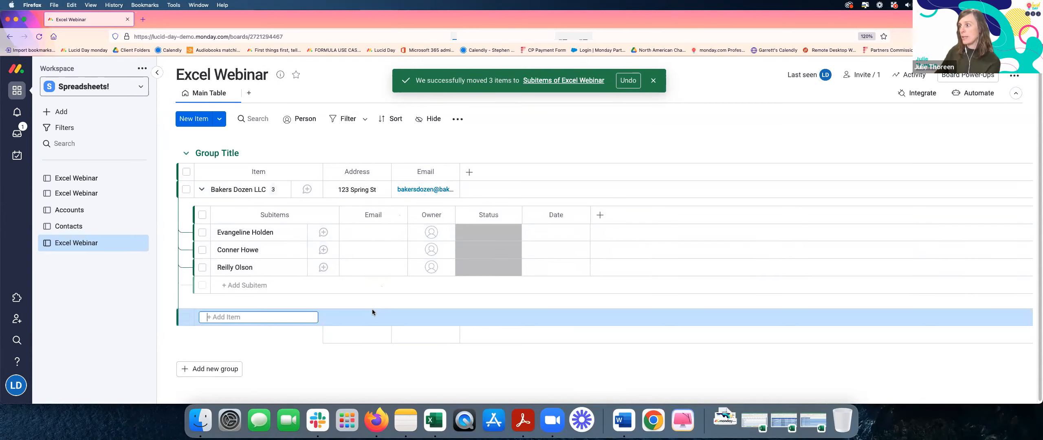
click(628, 80)
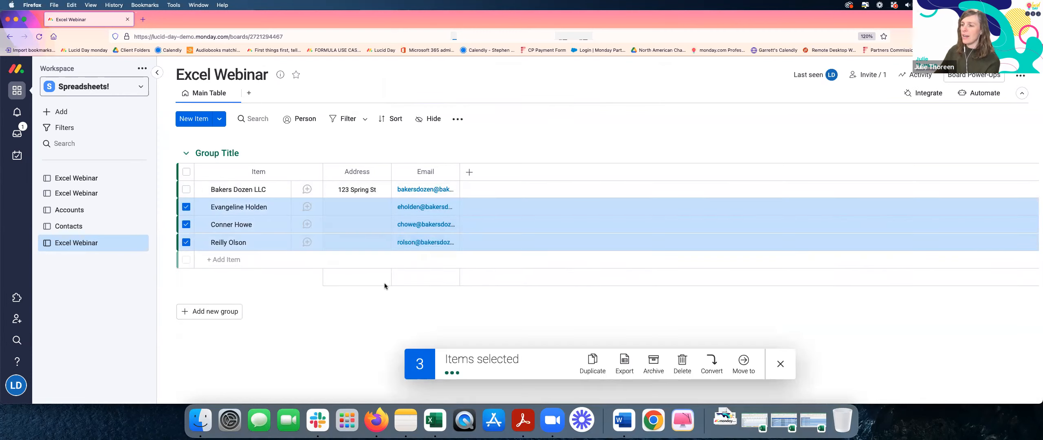
click(780, 364)
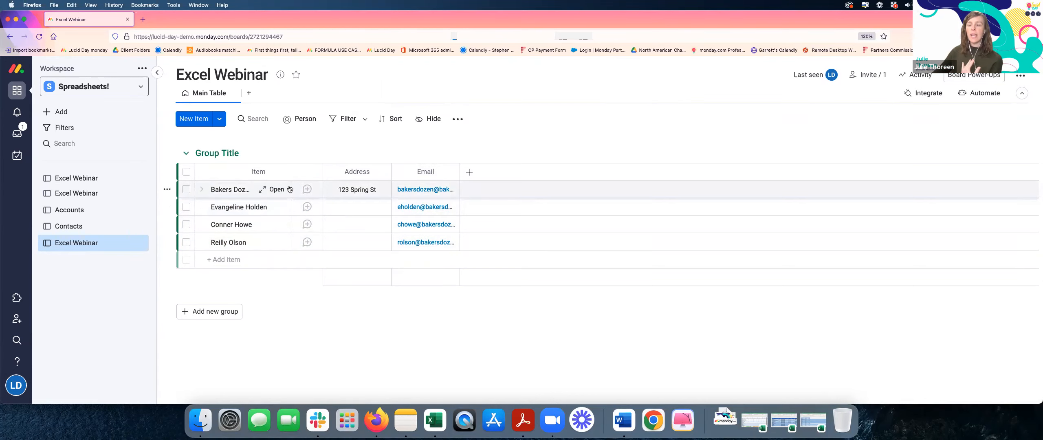
- Expand Bakers Dozen LLC to view its subitem column layout without adding a subitem
click(203, 190)
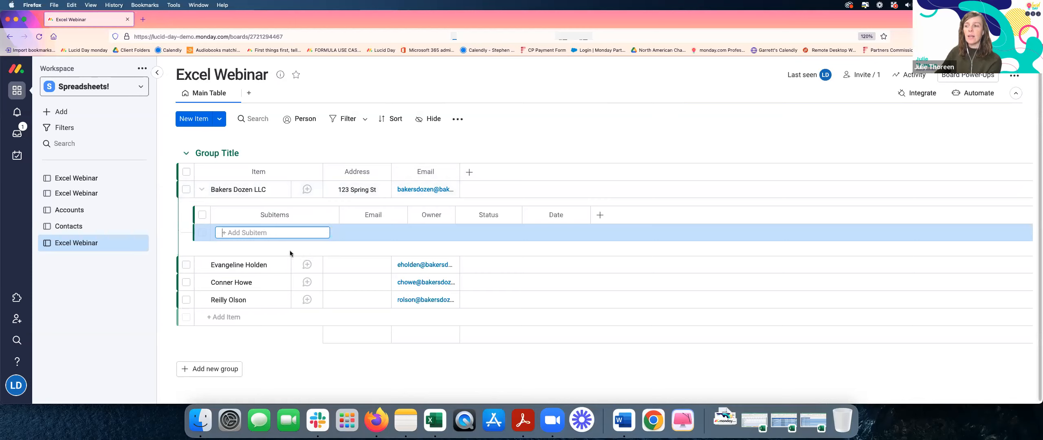
click(270, 235)
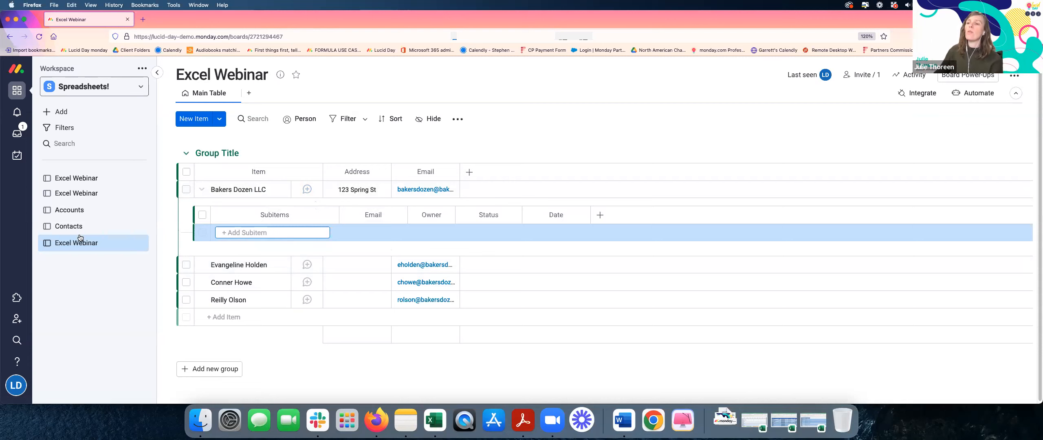
key(Escape)
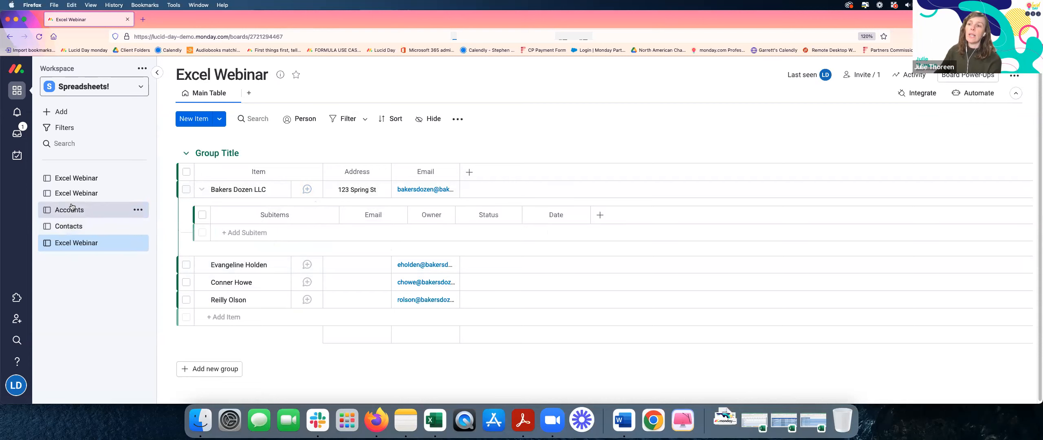
- View the Accounts board and return to the imported Excel Webinar board
click(75, 226)
click(70, 210)
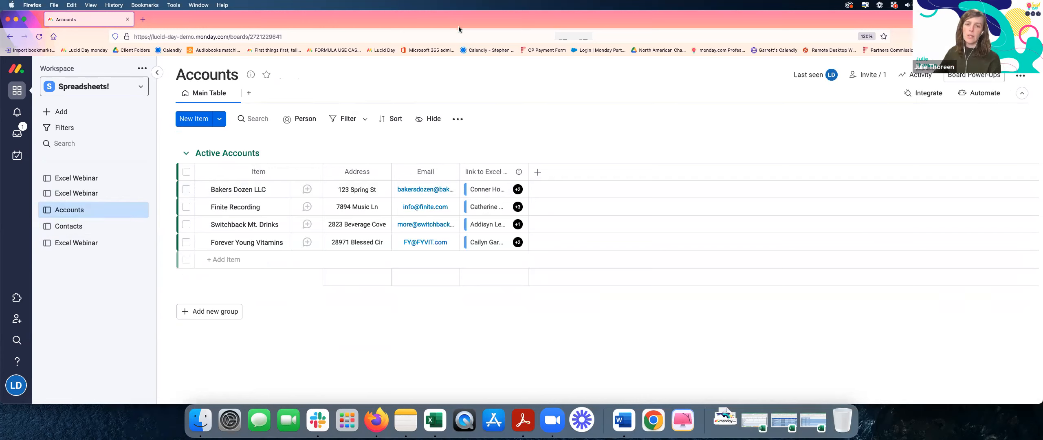
click(70, 244)
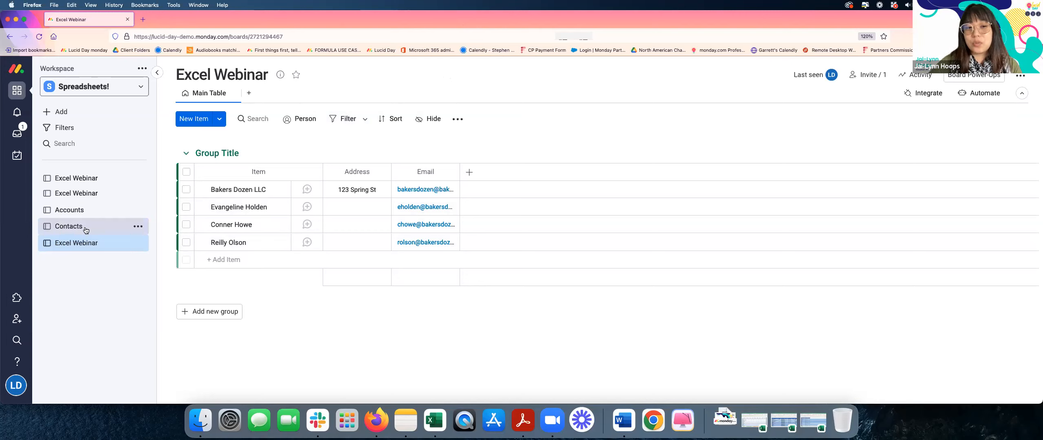
- Select the three contact items below Bakers Dozen LLC and convert them to subitems of that account
click(186, 207)
click(186, 225)
click(186, 242)
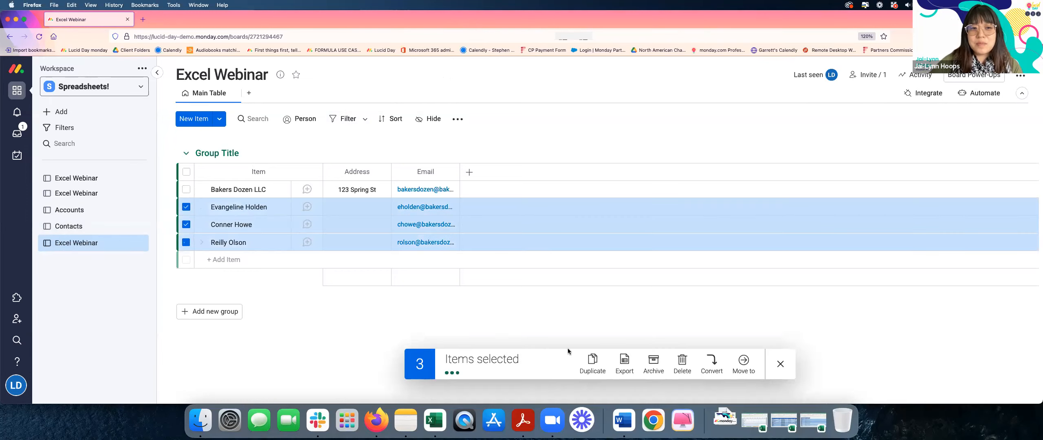
click(713, 364)
click(707, 268)
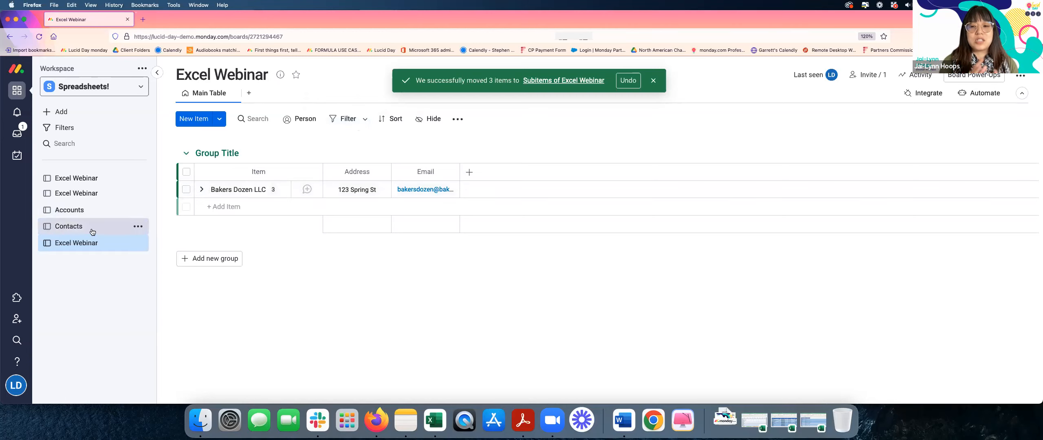
- Compare how the Accounts and Contacts boards link their records, and reopen the imported Excel Webinar board
click(117, 213)
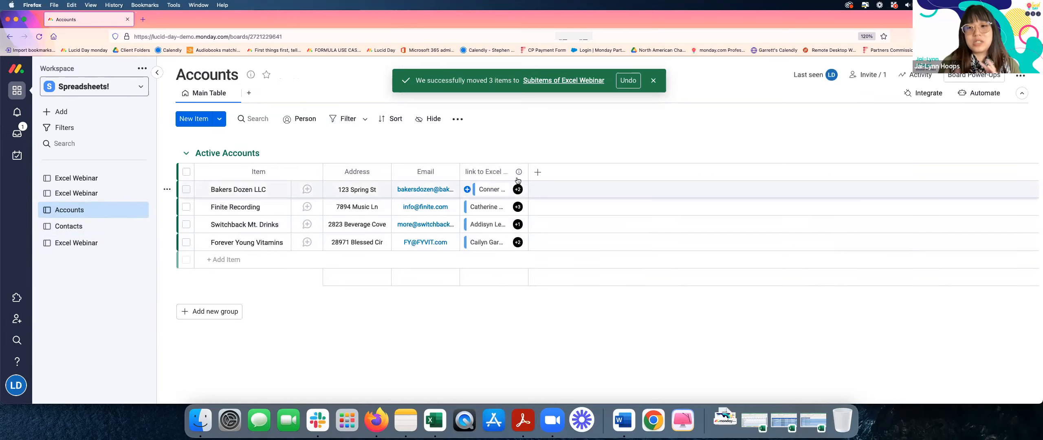
click(93, 227)
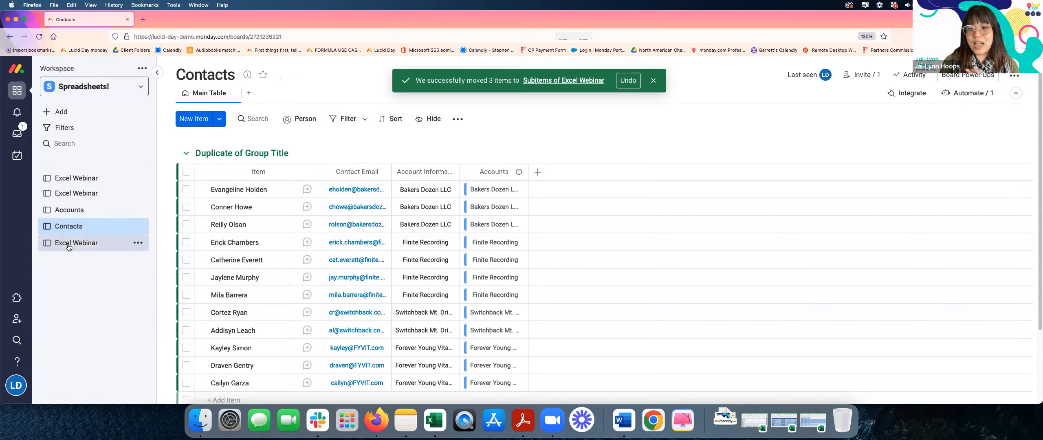
click(84, 243)
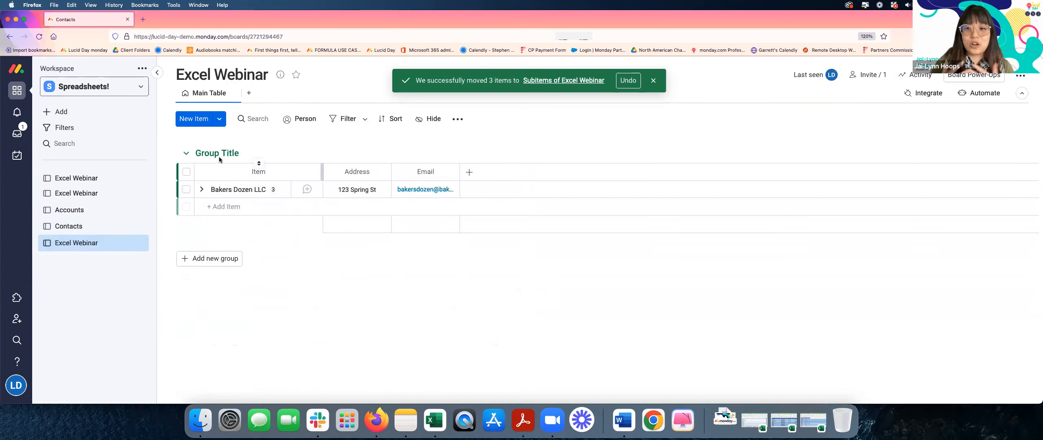
- Reload the Excel Webinar board and expand Bakers Dozen LLC to check its converted subitems, collapsing them again
click(202, 189)
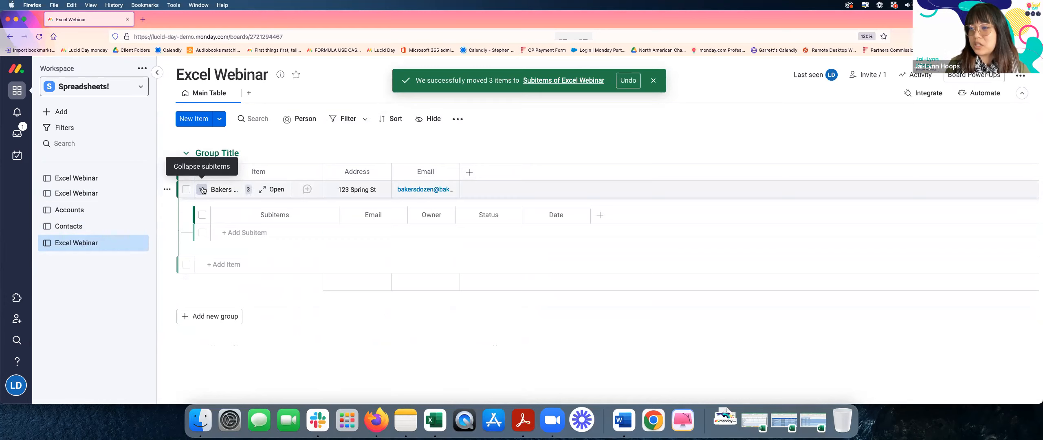
click(202, 189)
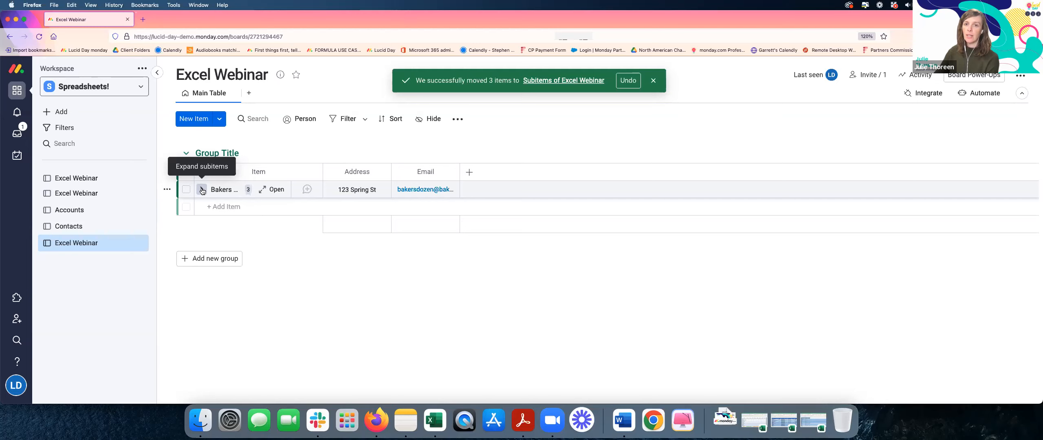
click(201, 190)
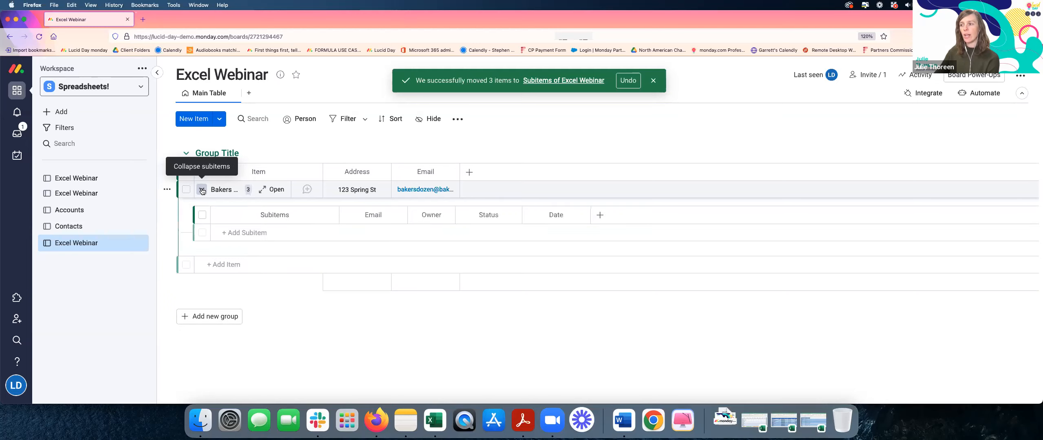
click(201, 190)
click(40, 37)
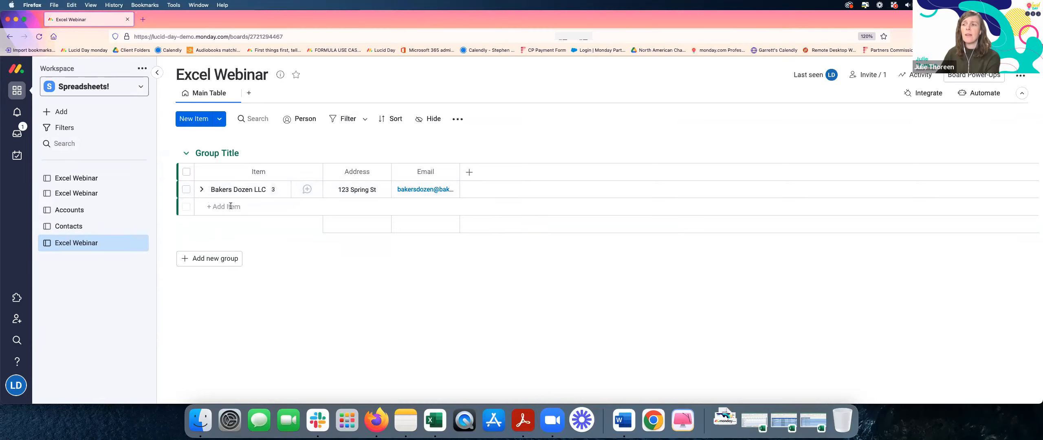
click(202, 189)
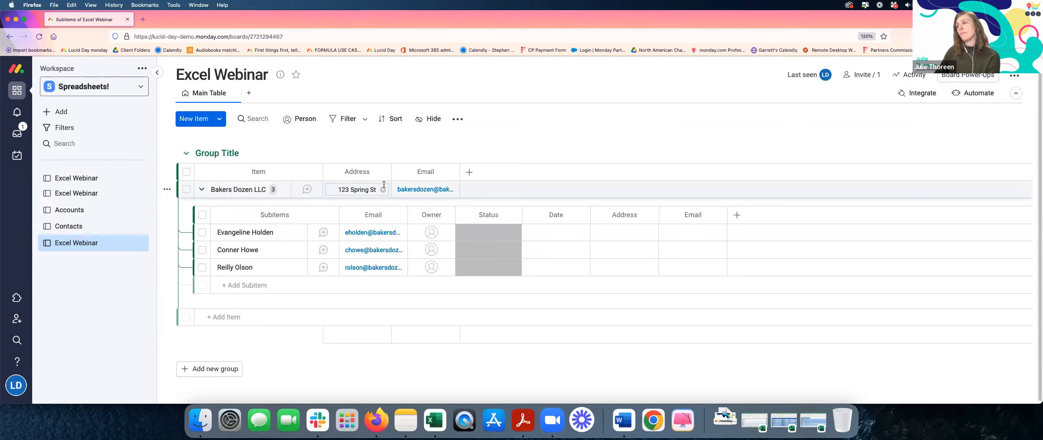
click(203, 189)
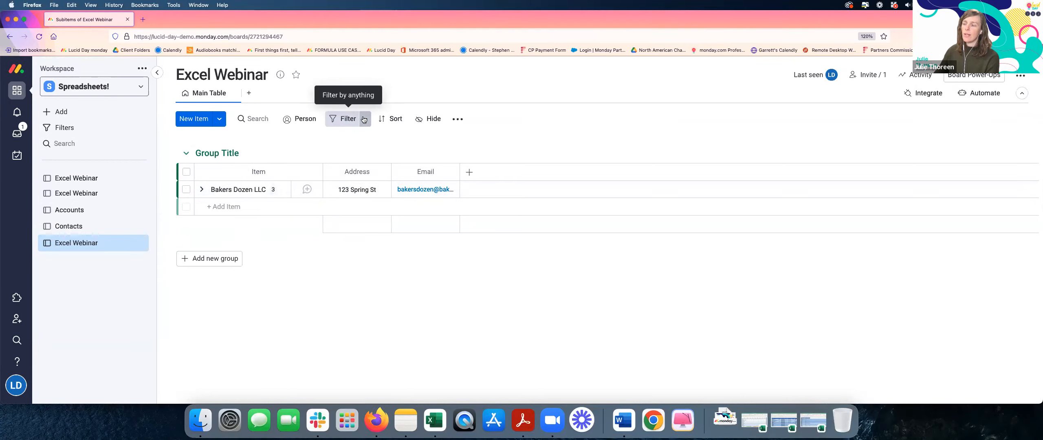
- Search the board for part of the first contact's name and check the matching subitem under Bakers Dozen LLC
click(255, 119)
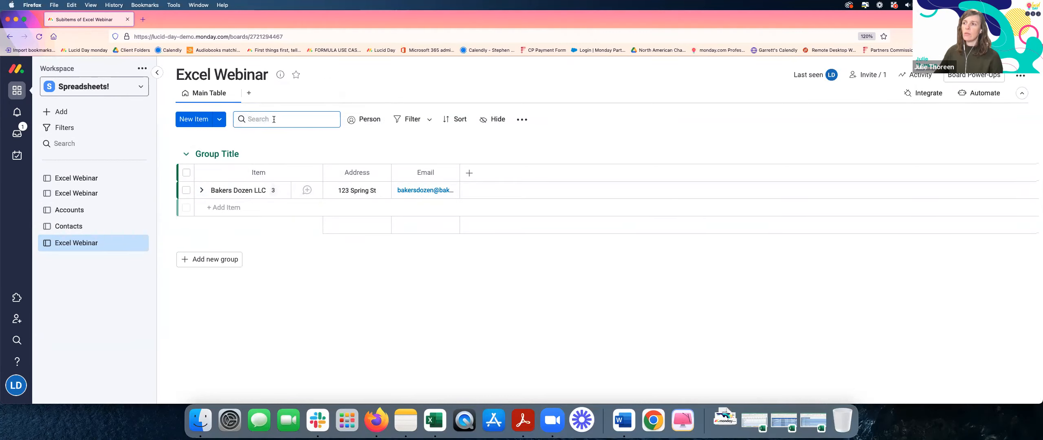
text(eva)
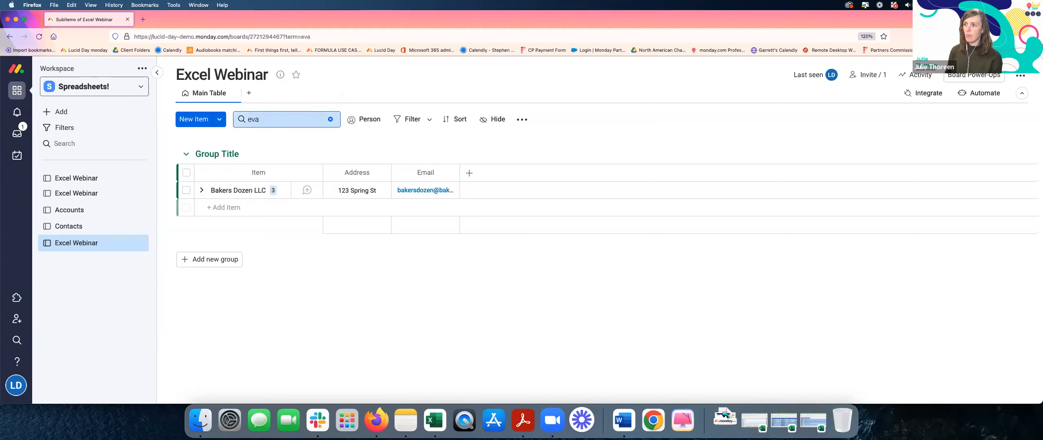
text(ng)
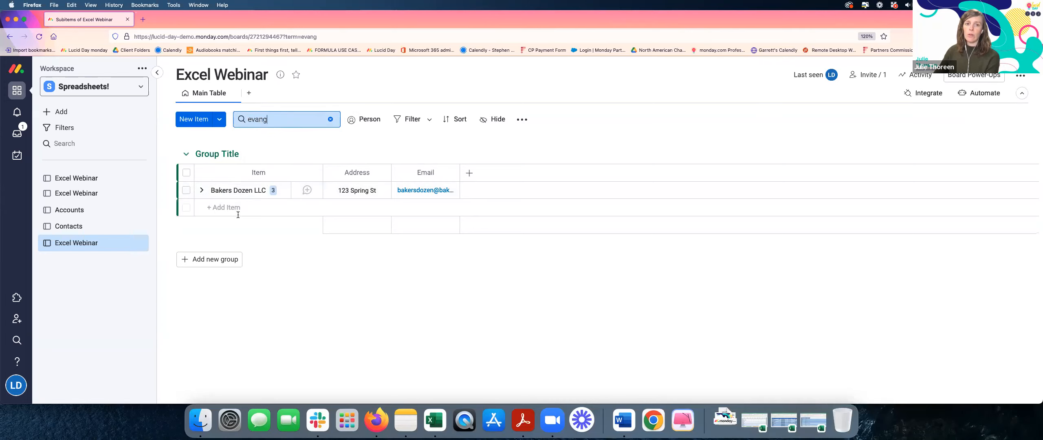
click(201, 190)
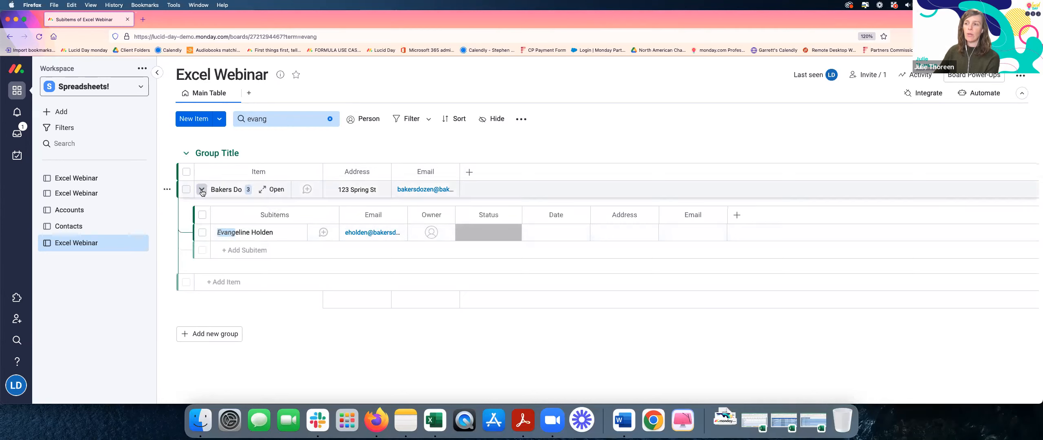
click(201, 190)
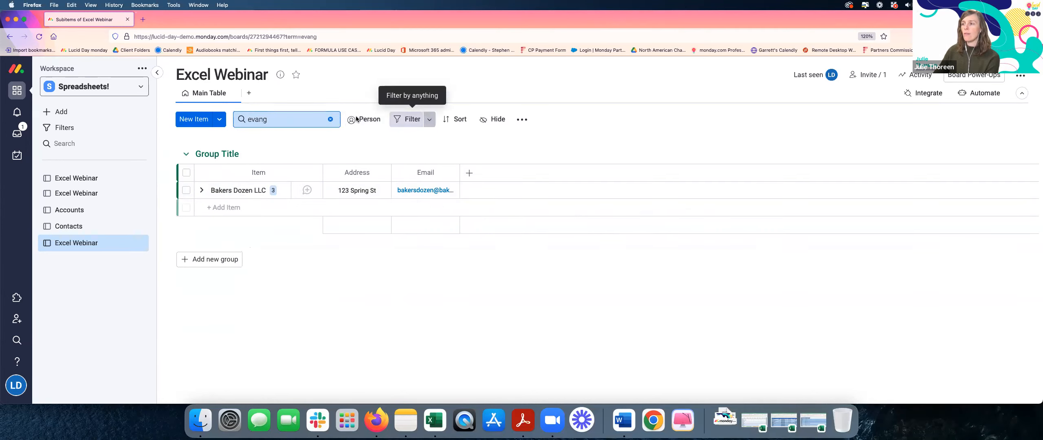
- Clear the board search and check which columns the advanced filter offers, without applying a filter
click(330, 119)
click(359, 121)
click(397, 176)
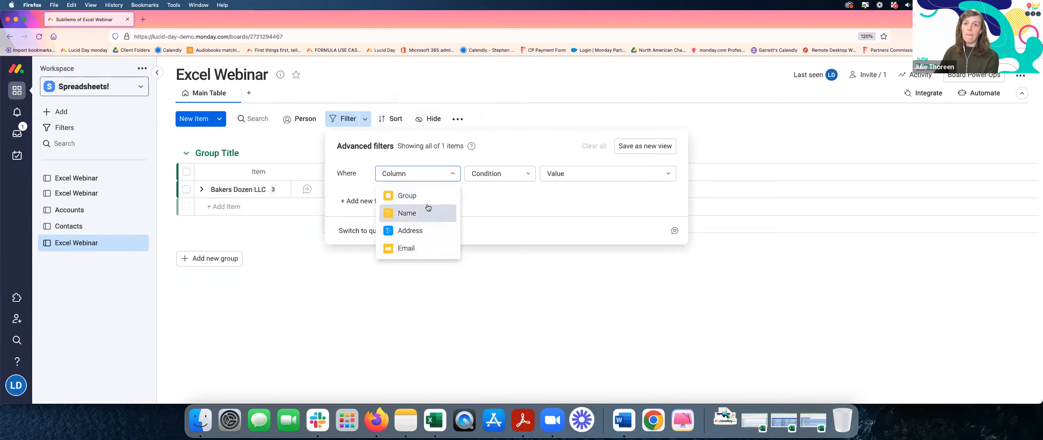
click(396, 175)
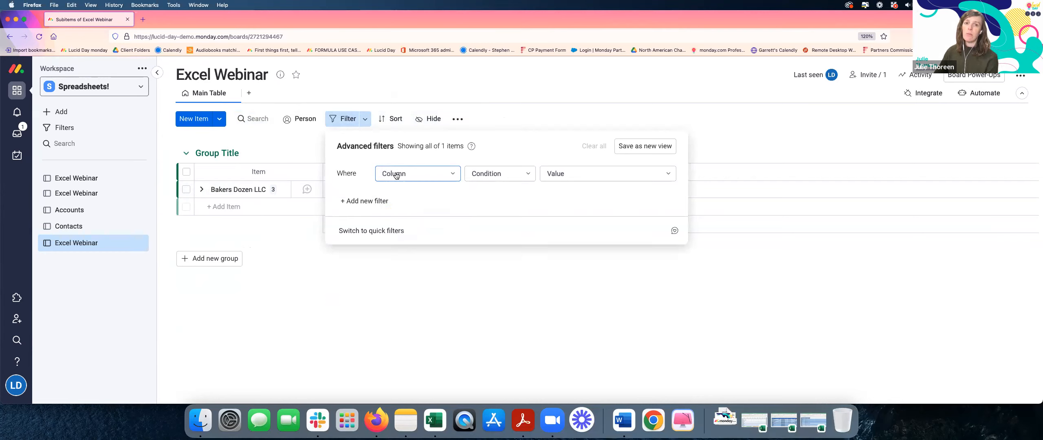
click(309, 275)
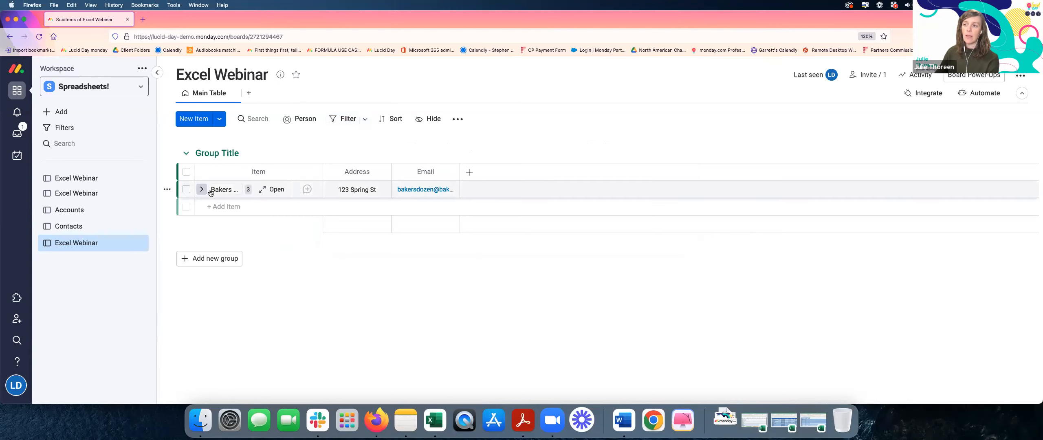
- Open the Accounts board and view the card of the first contact connected to Bakers Dozen LLC
click(108, 215)
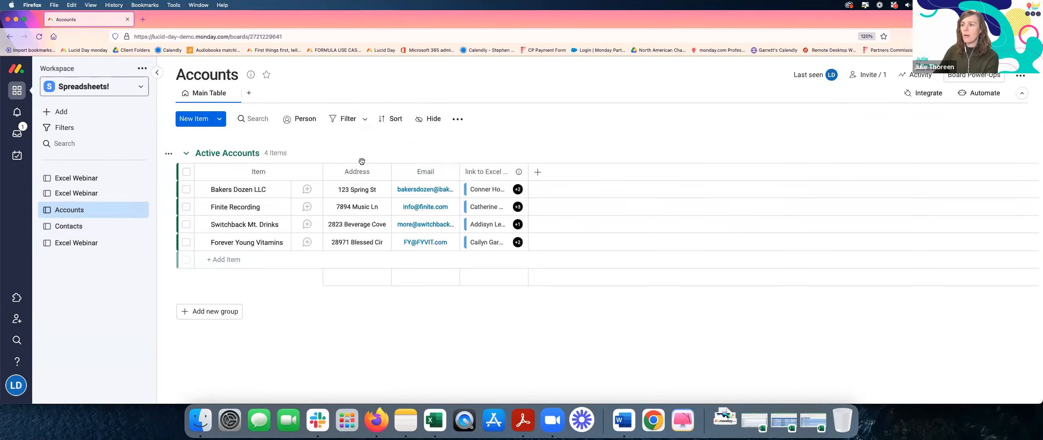
click(518, 189)
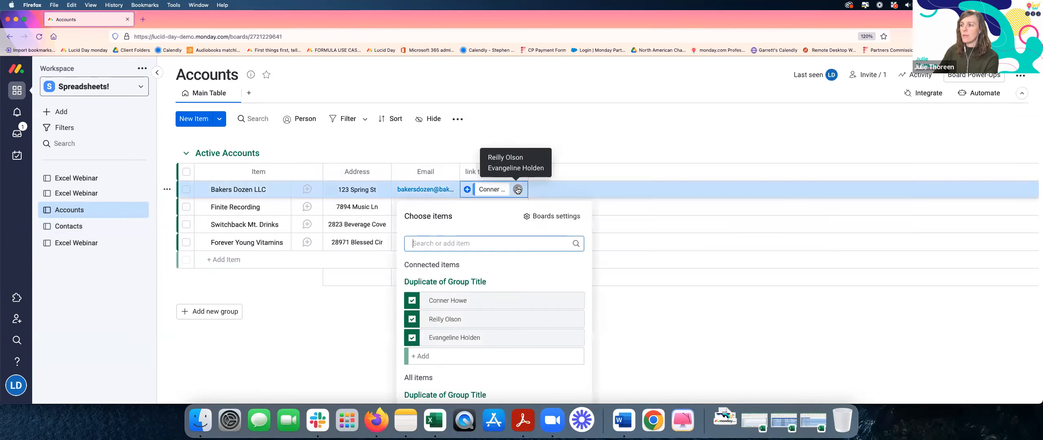
click(575, 304)
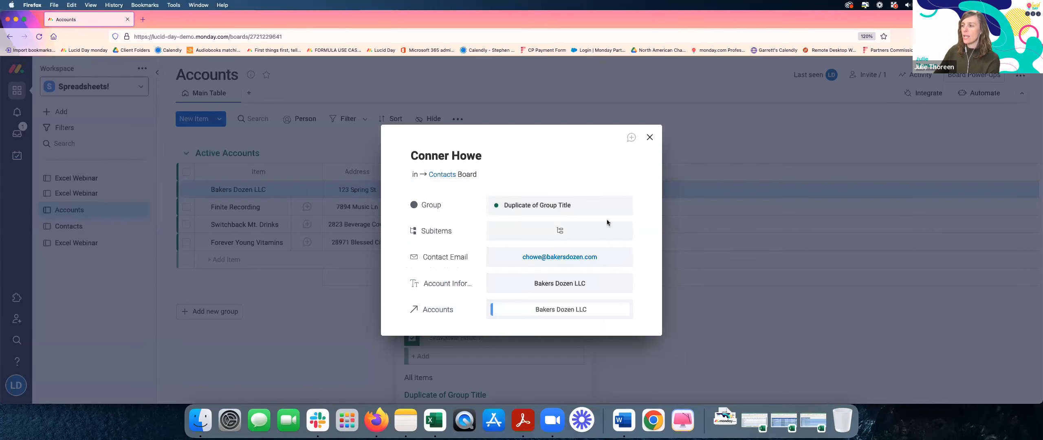
click(647, 135)
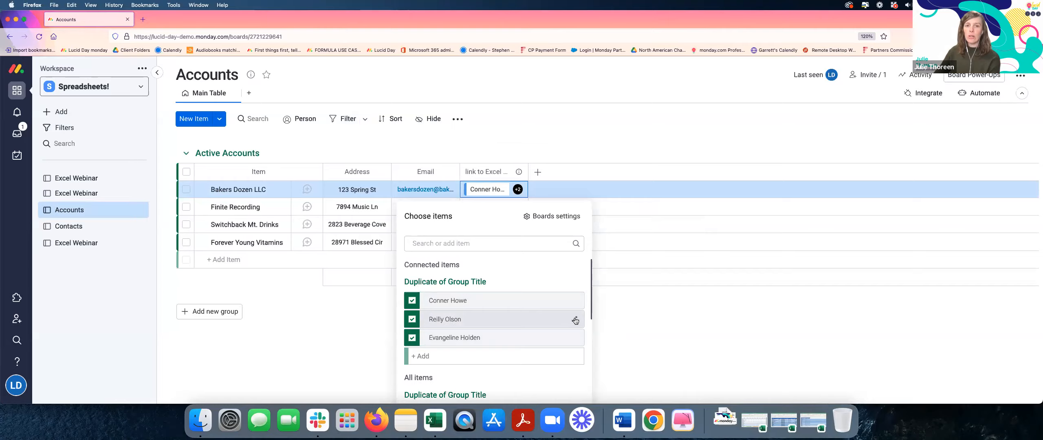
- View the card and updates of the second contact connected to Bakers Dozen LLC, returning to the Contacts board
click(575, 320)
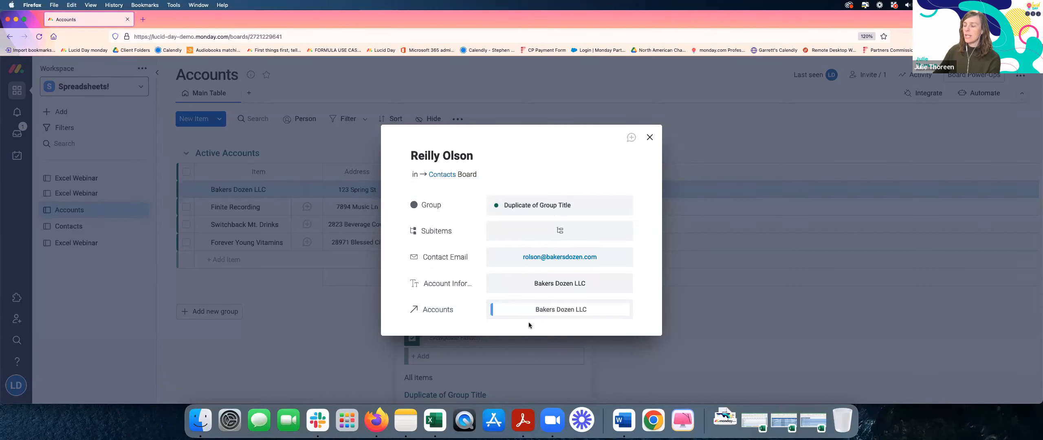
click(631, 137)
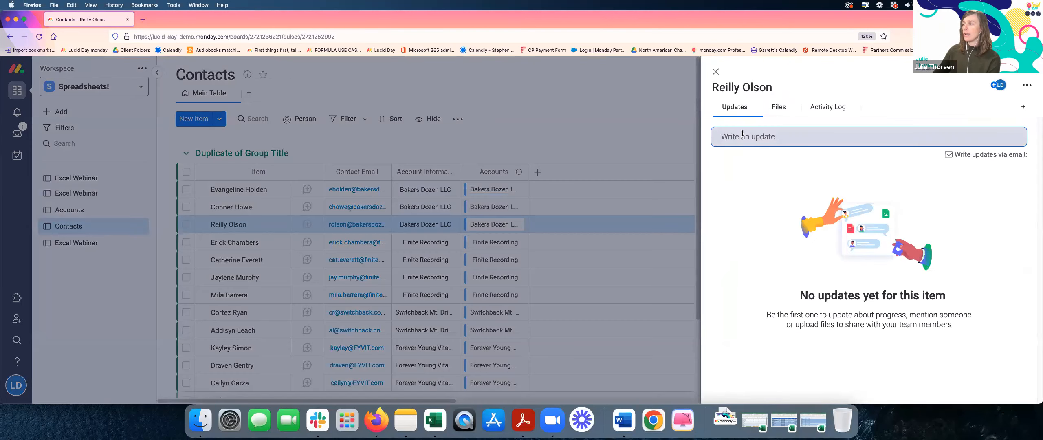
click(715, 72)
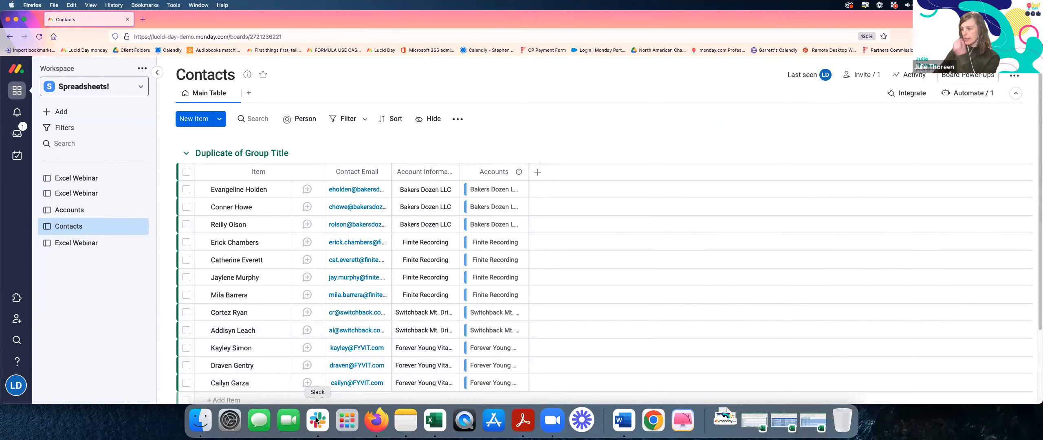
right_click(375, 424)
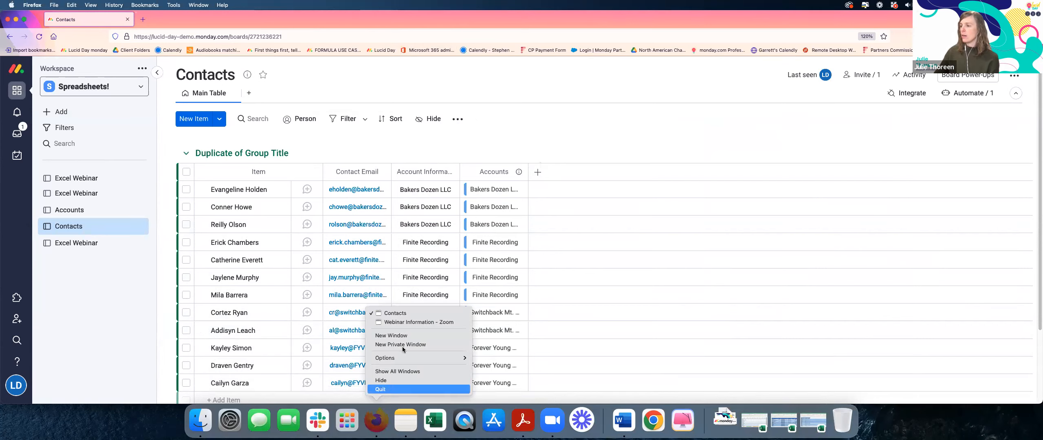
click(395, 313)
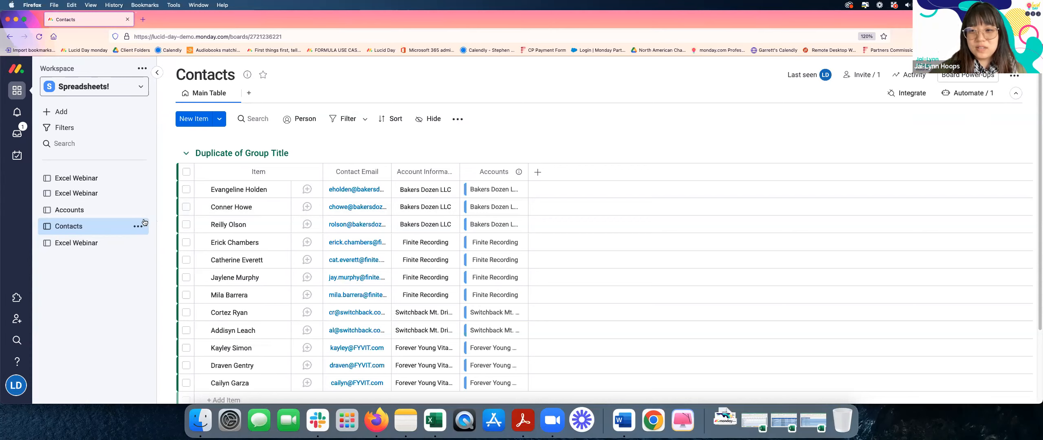
- Switch to the Excel Webinar workbook and check the number formats available for Due Date cells F2:F13 on the Challenges 101 sheet
click(445, 429)
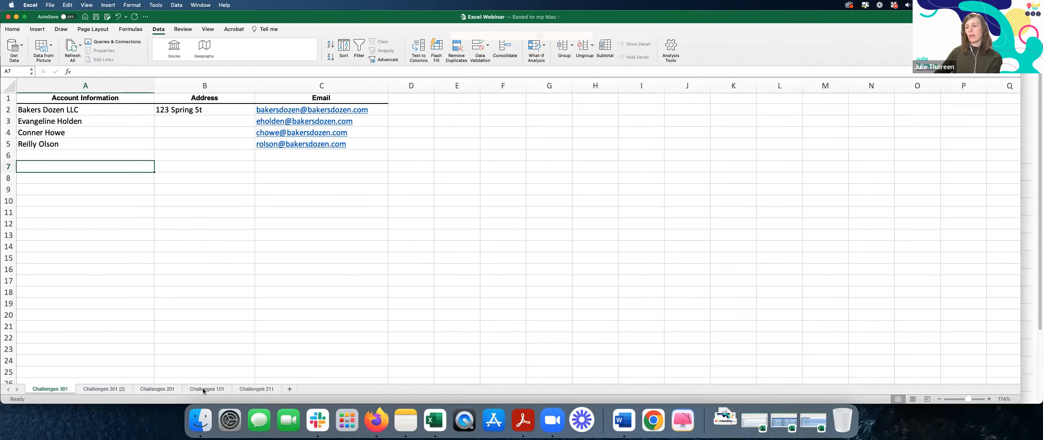
click(169, 389)
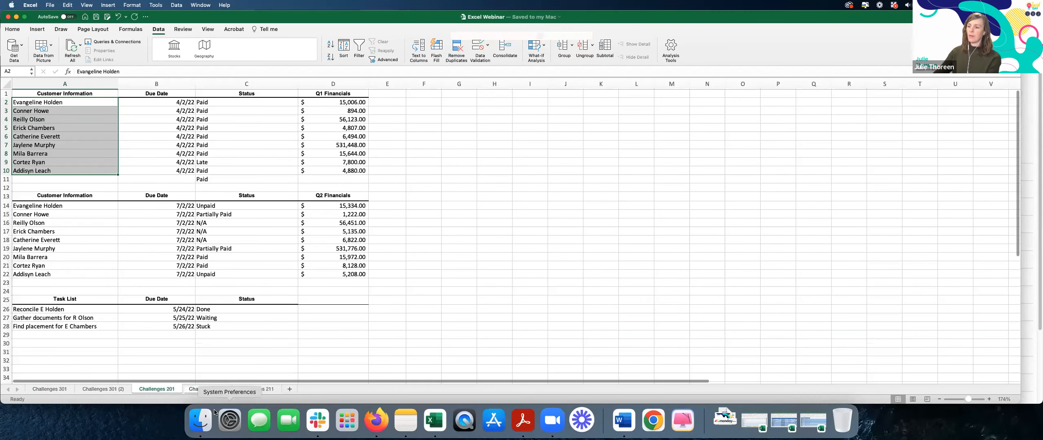
click(188, 389)
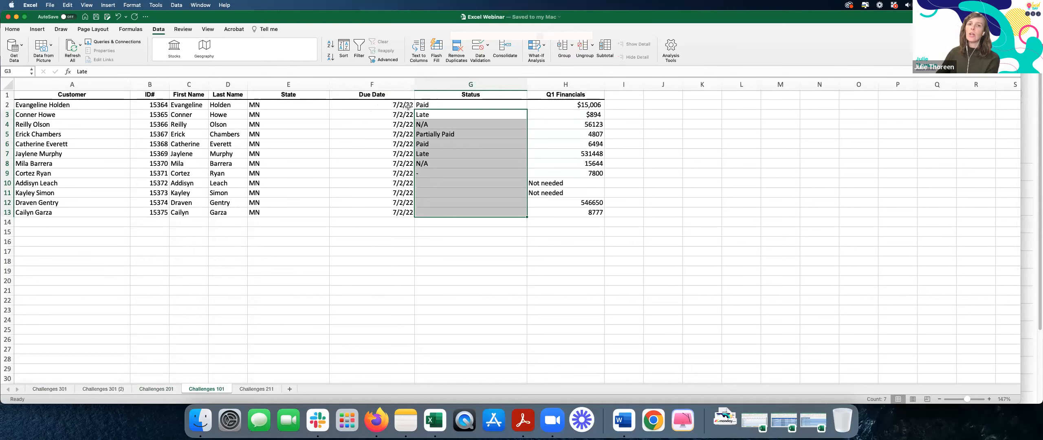
drag(402, 107, 402, 212)
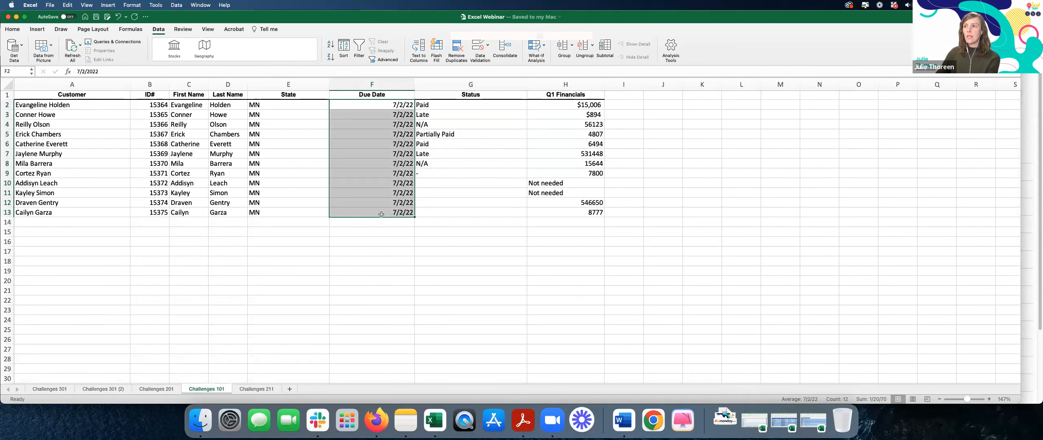
click(14, 30)
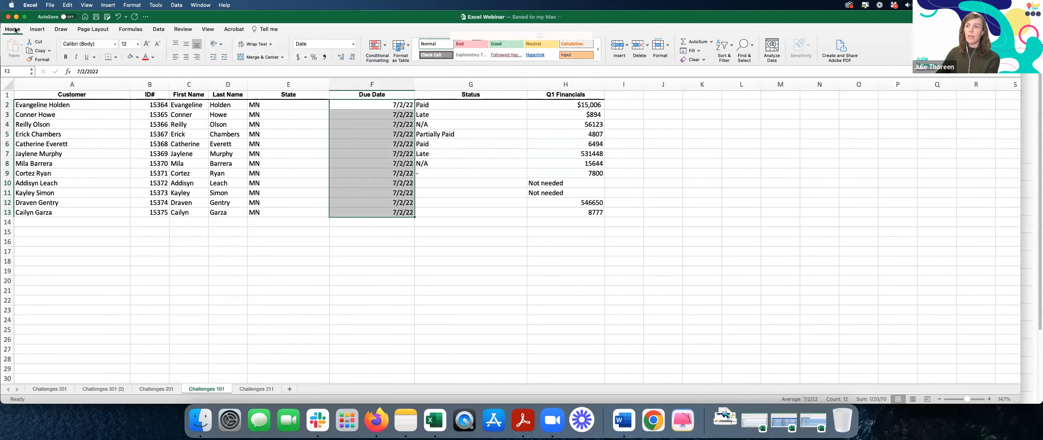
click(352, 44)
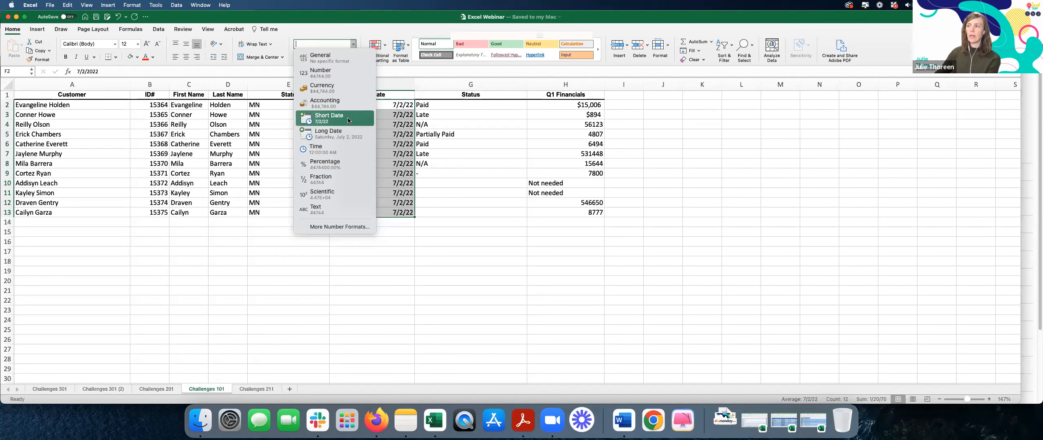
click(401, 138)
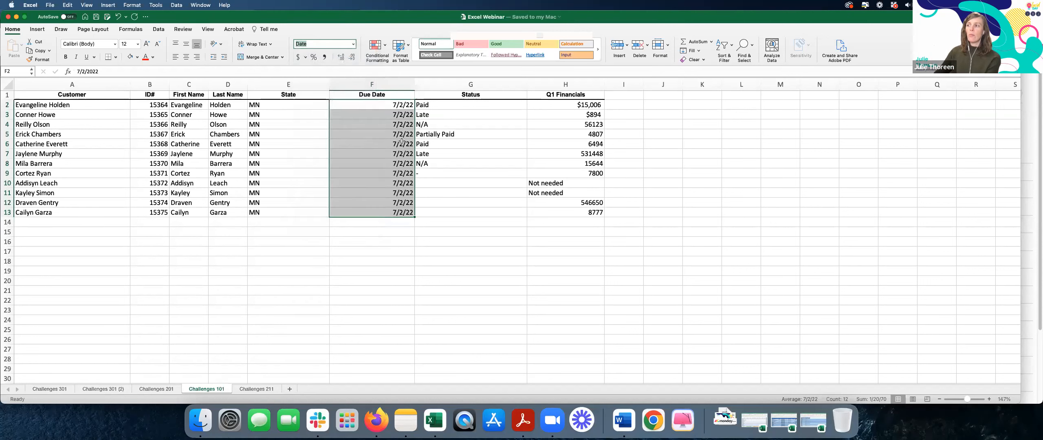
- Enter the due date in cell F6 as July 2, 2022 and reselect the cell to check its format
click(401, 141)
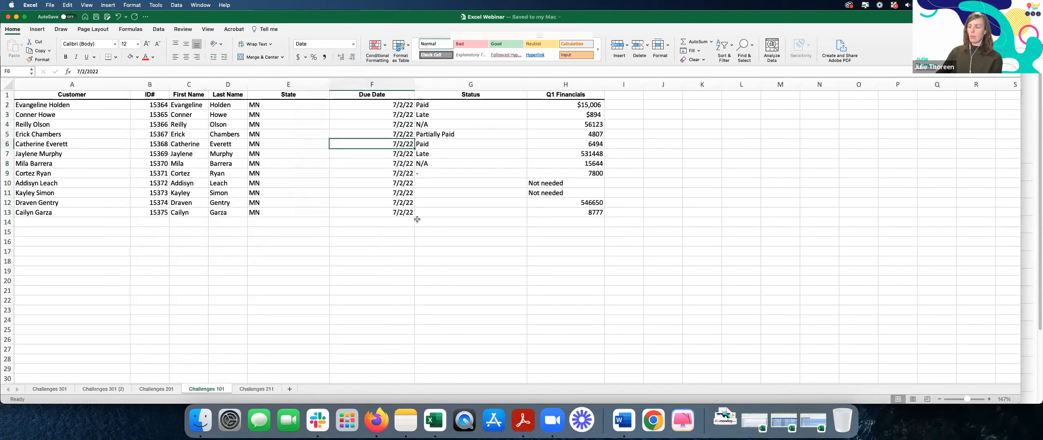
text(July)
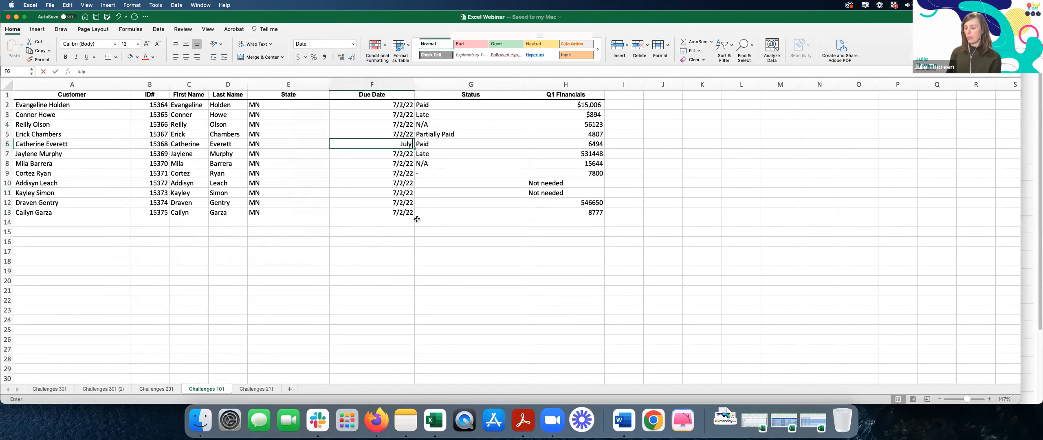
text( 72)
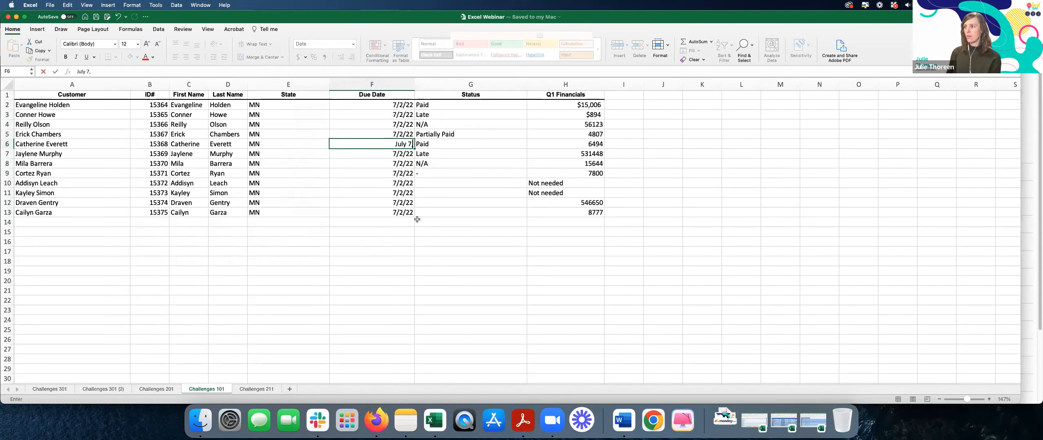
key(BackSpace)
key(BackSpace)
text(2, 22)
key(BackSpace)
text(022)
key(Return)
click(387, 143)
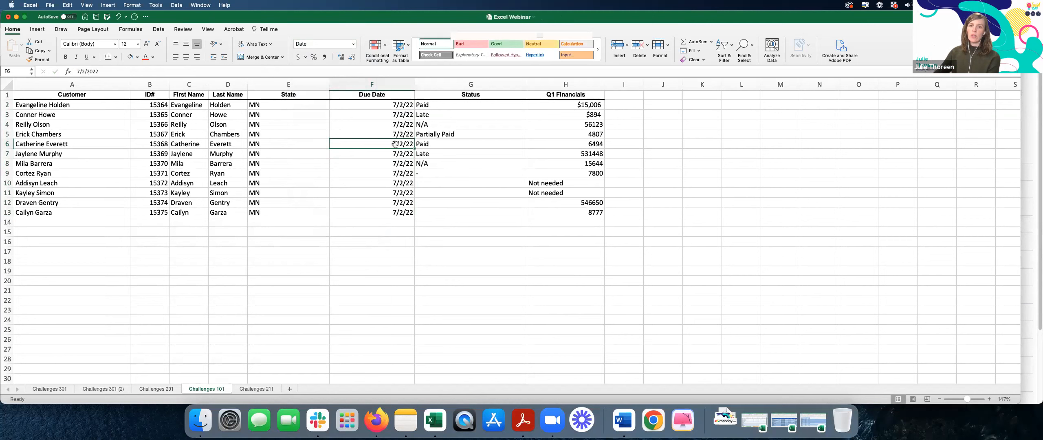
- Replace the due date in cell F13 with "Saturday, July 2, 2022"
click(406, 212)
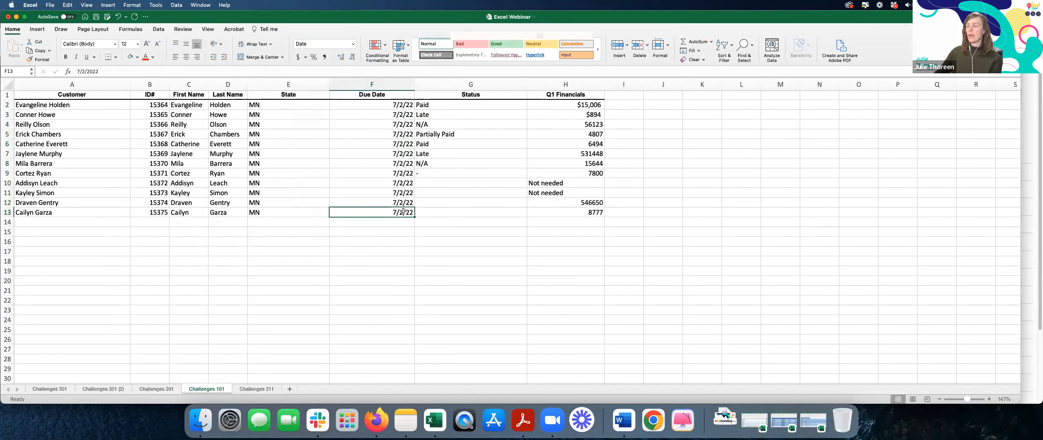
text(Saturday)
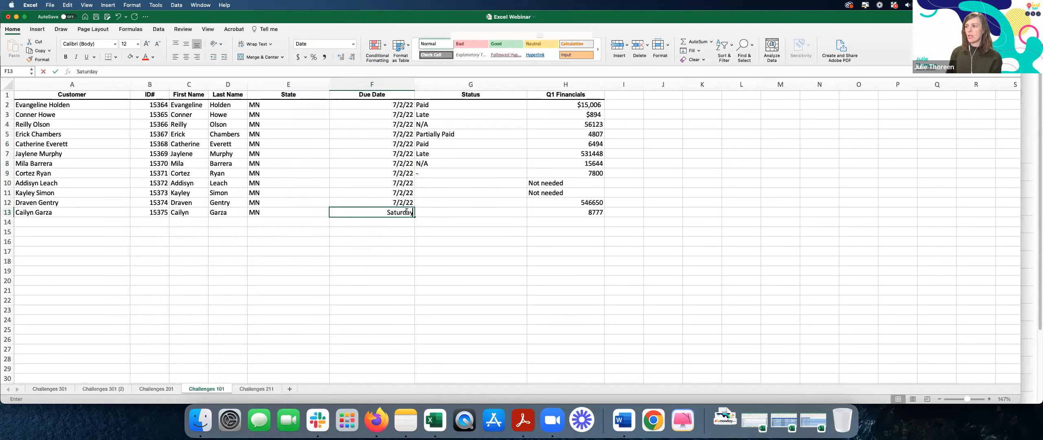
text(,)
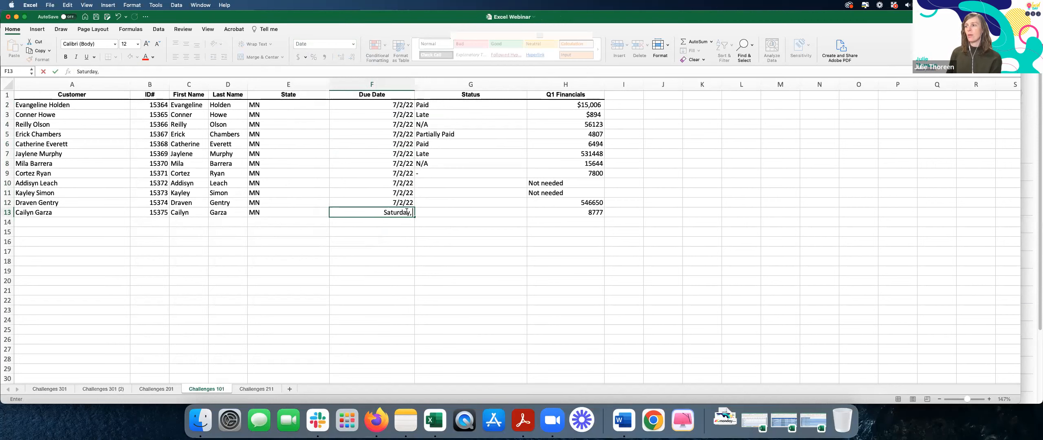
text( July 2, 2022)
key(Return)
- Apply the Short Date format to the due date in cell F13
click(392, 212)
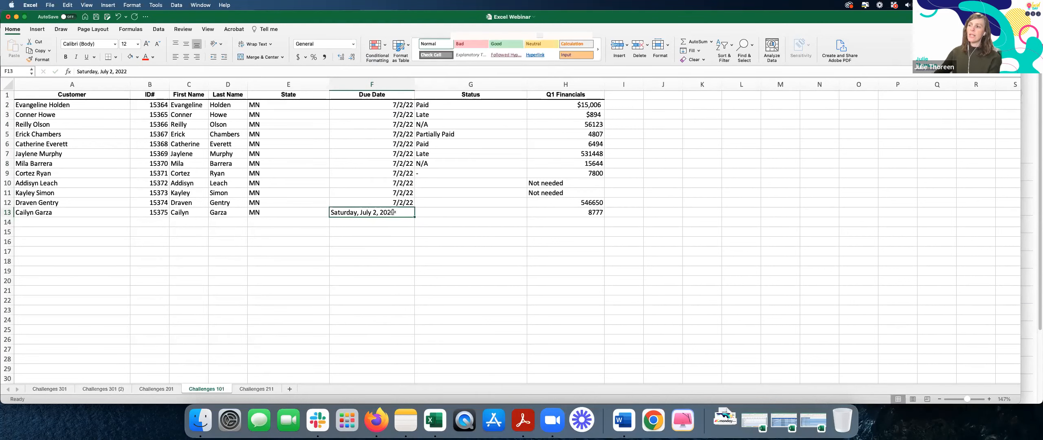
click(351, 44)
click(334, 119)
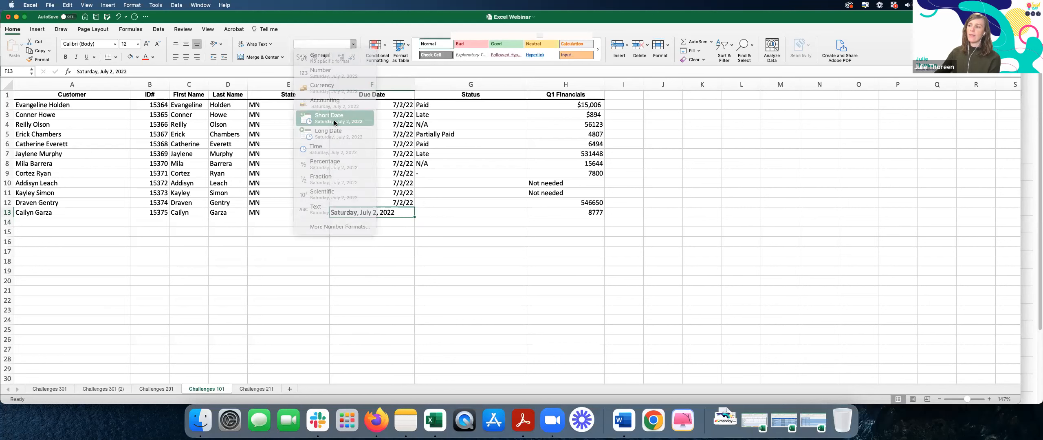
drag(374, 201, 405, 213)
click(404, 213)
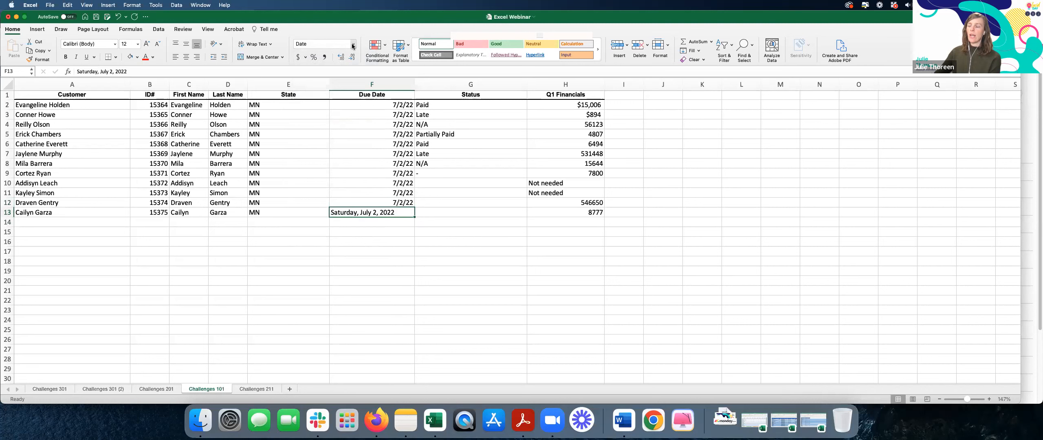
- Compare the due dates in F2:F12 with the one in F13, and apply the Short Date format to F12
drag(390, 106, 398, 198)
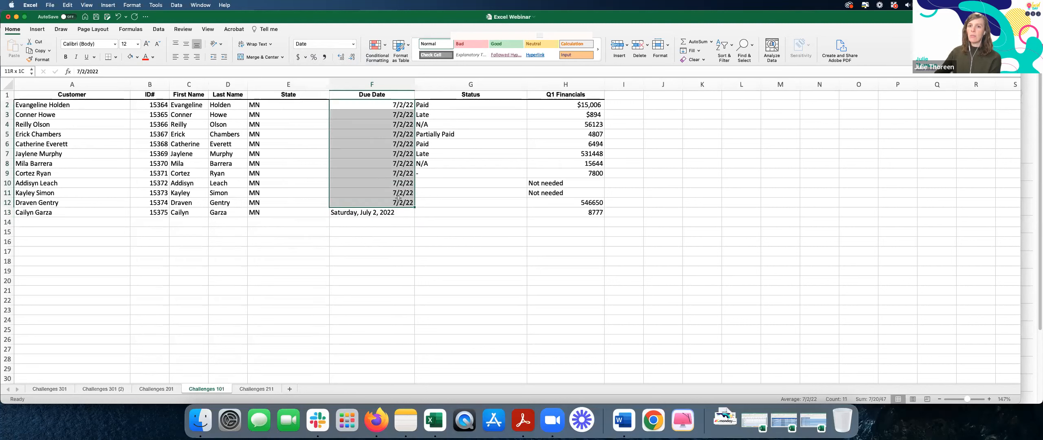
drag(398, 198, 399, 198)
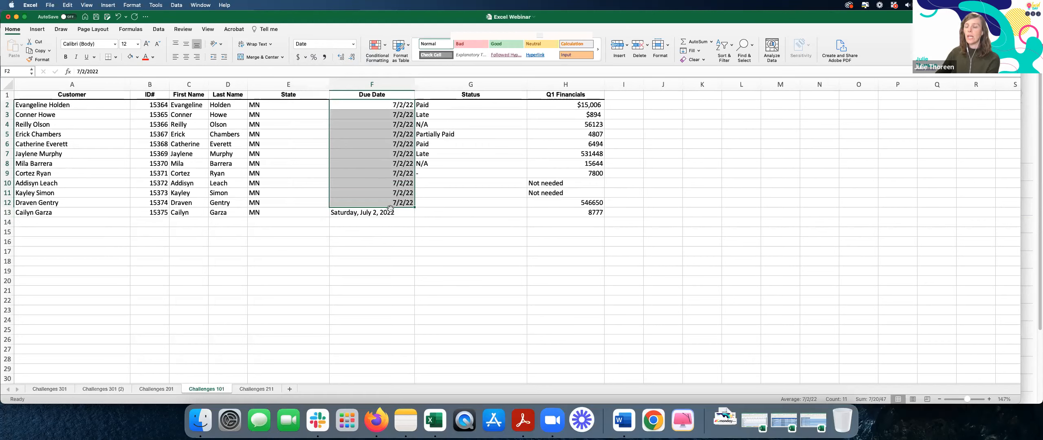
drag(397, 214, 407, 105)
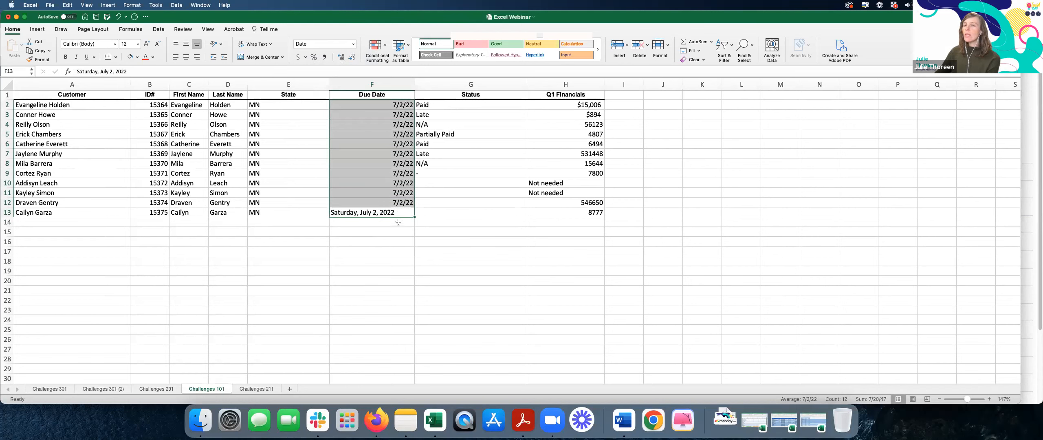
click(404, 203)
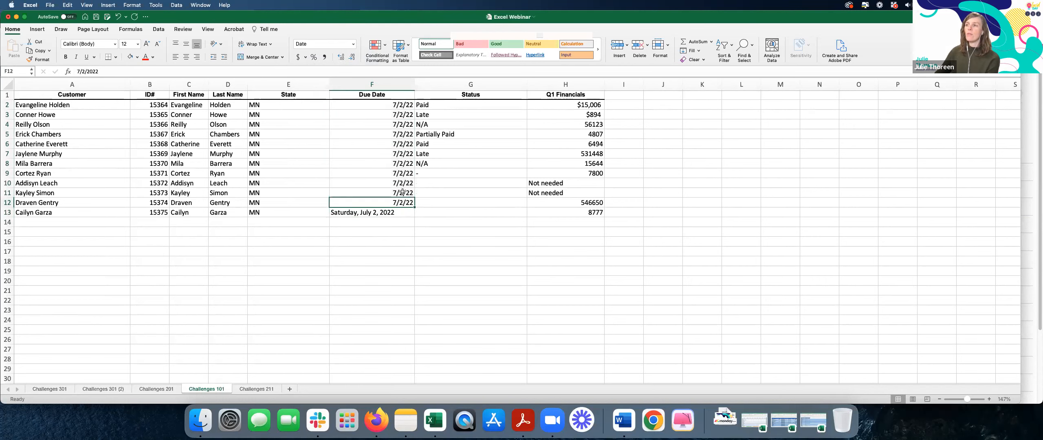
click(353, 44)
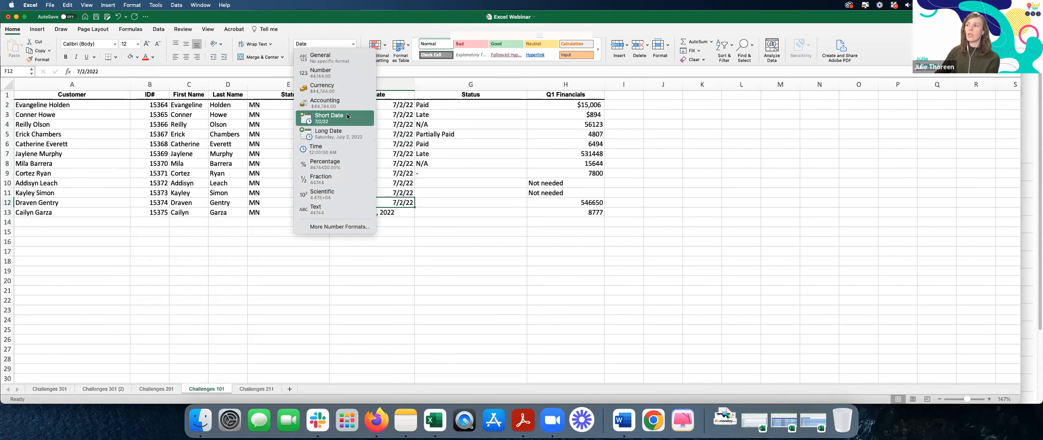
click(359, 114)
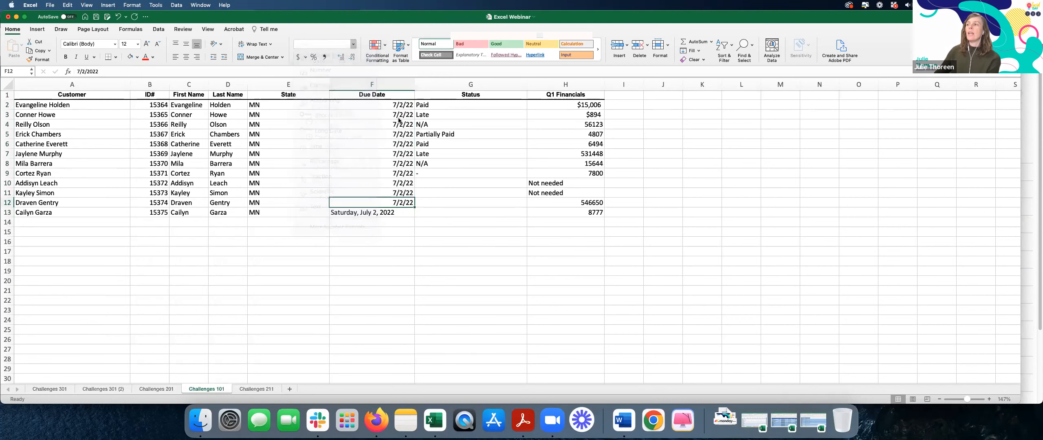
- Examine the due date in F13 against the range F2:F12 for consistent date formatting
drag(400, 105, 403, 202)
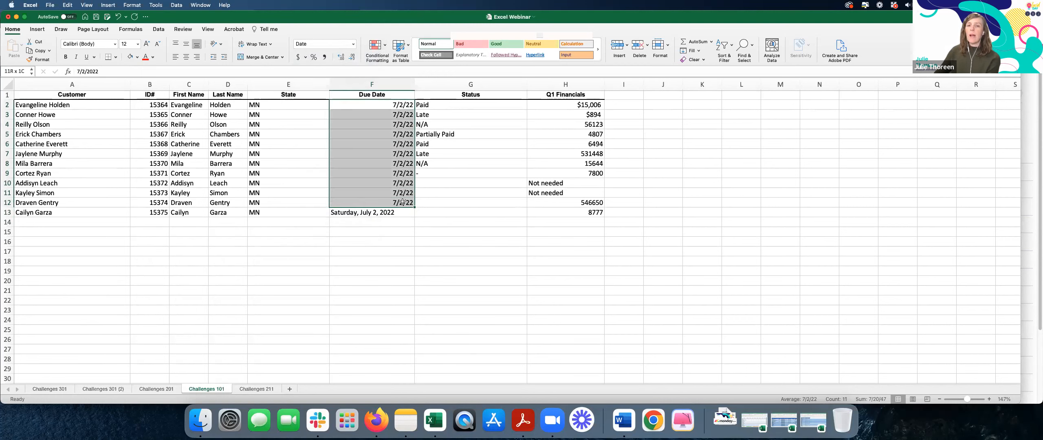
click(401, 213)
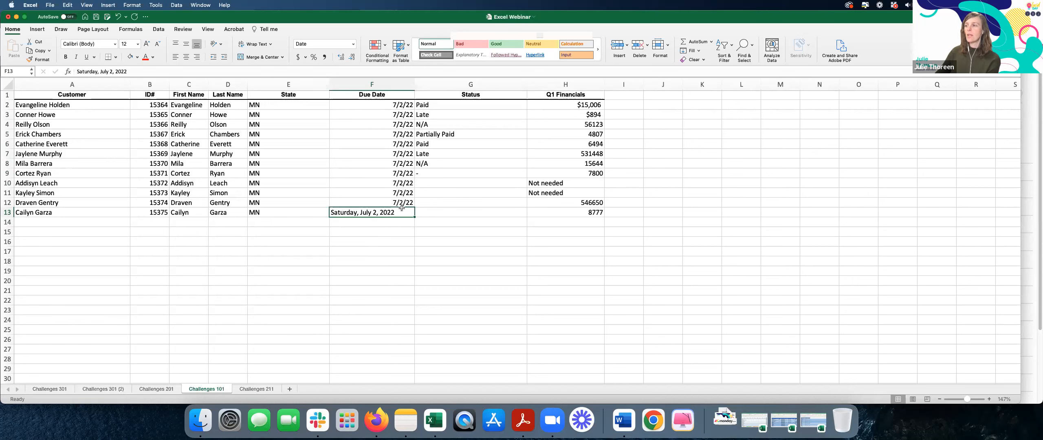
drag(402, 202, 405, 105)
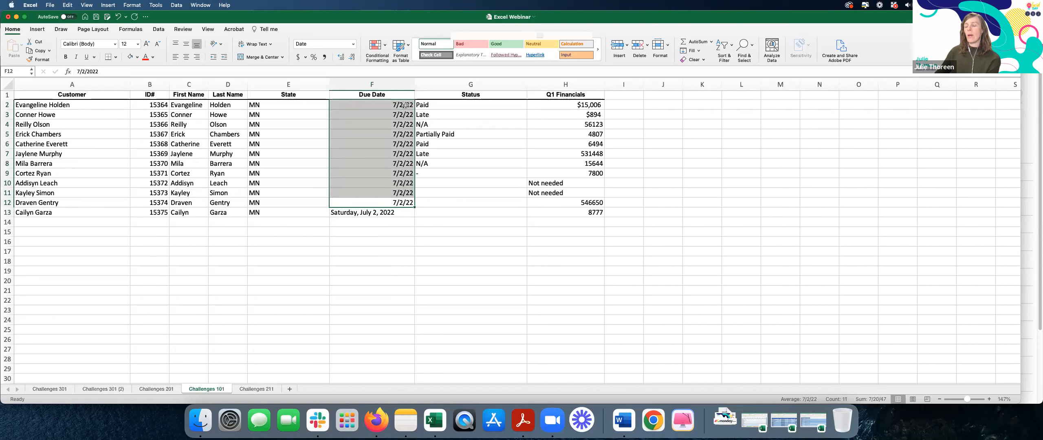
click(407, 202)
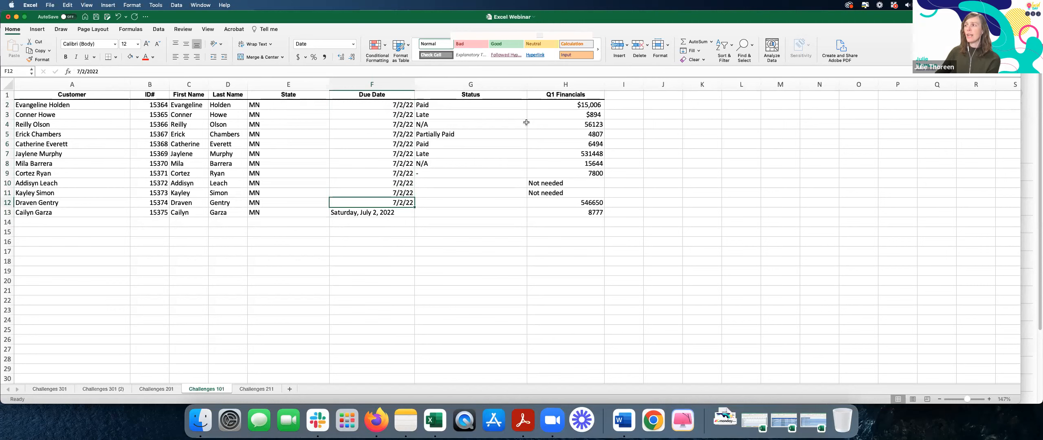
click(585, 104)
drag(586, 119, 586, 173)
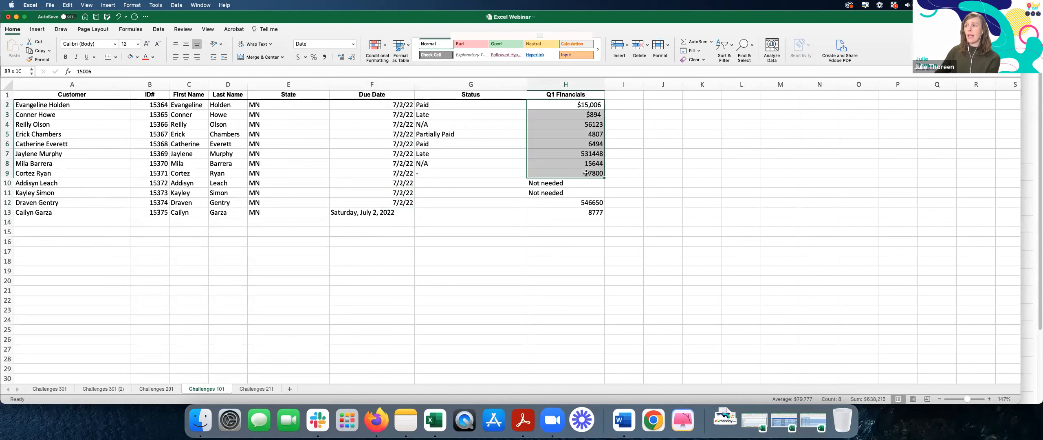
drag(586, 173, 589, 211)
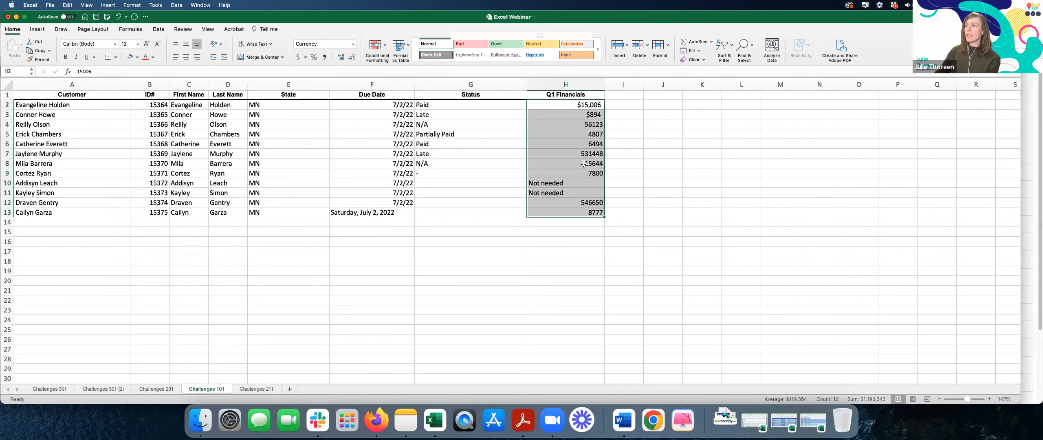
click(354, 44)
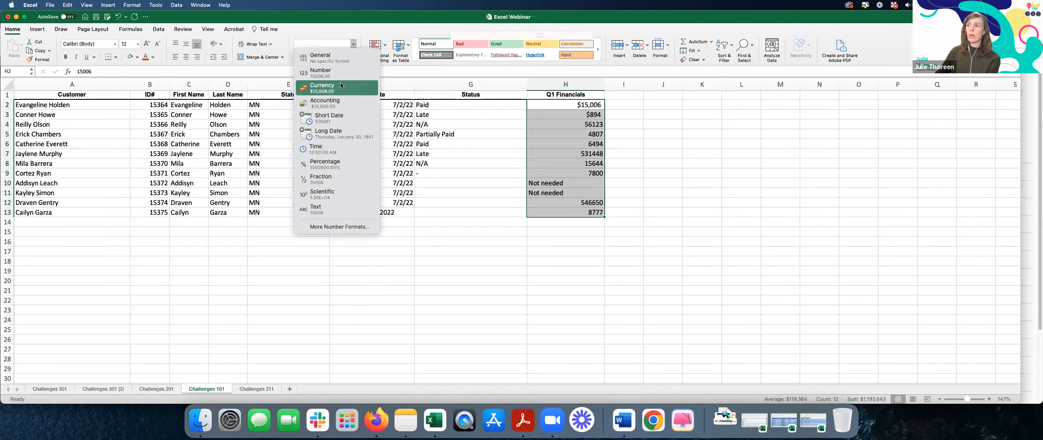
click(587, 133)
click(588, 104)
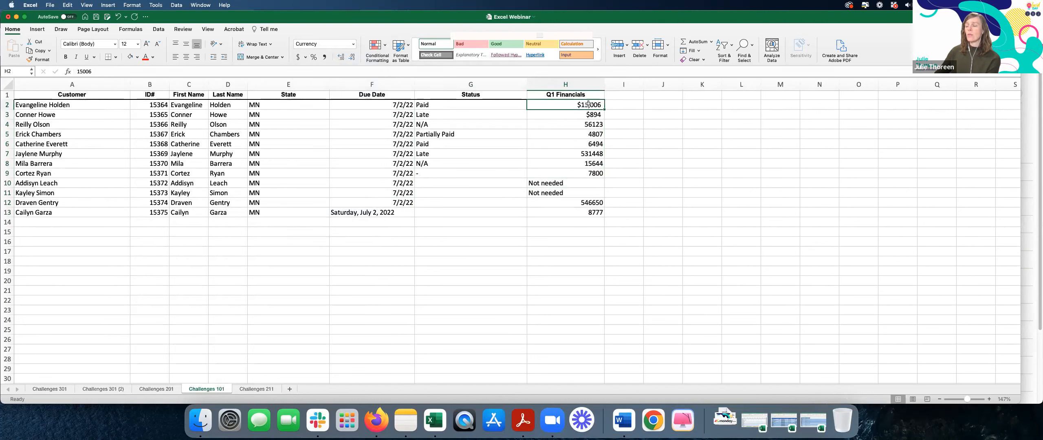
- Apply the Number format to the Q1 Financials values in H2:H13
drag(588, 104, 598, 214)
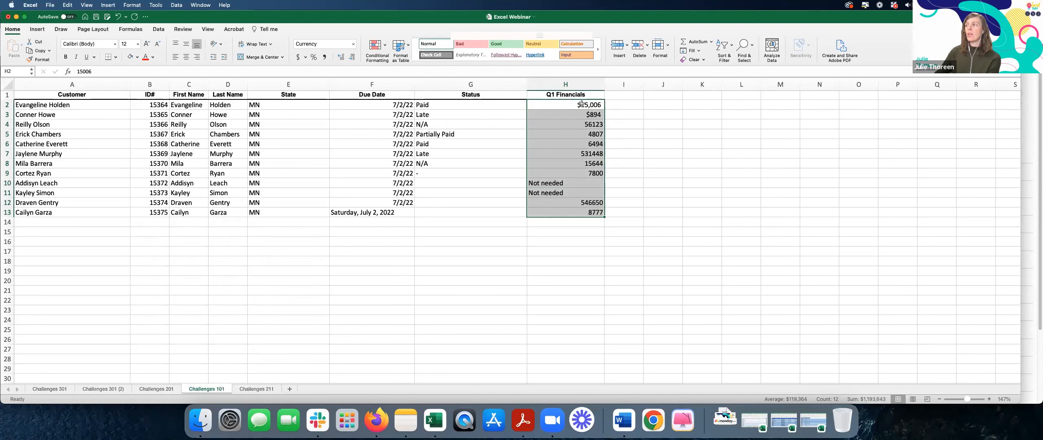
click(353, 44)
click(347, 72)
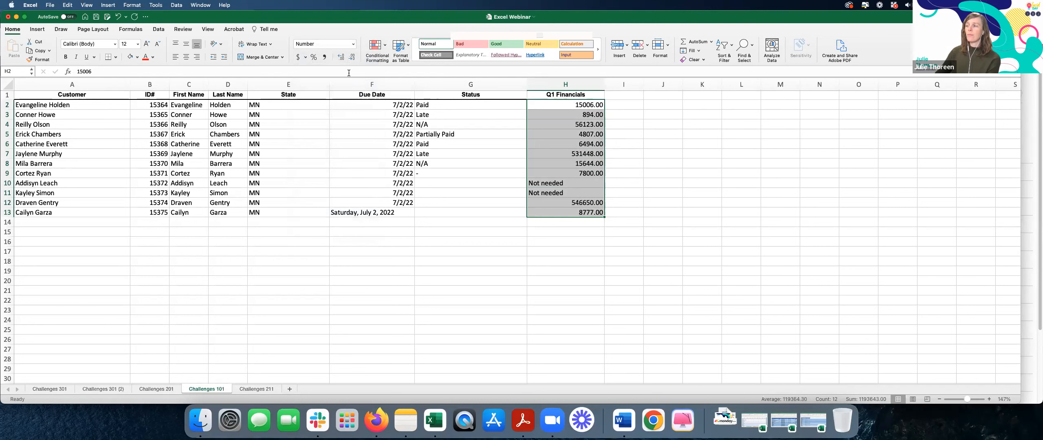
- Insert a blank column before Status, and move that new column by cut and paste to column J after Q1 Financials
click(520, 84)
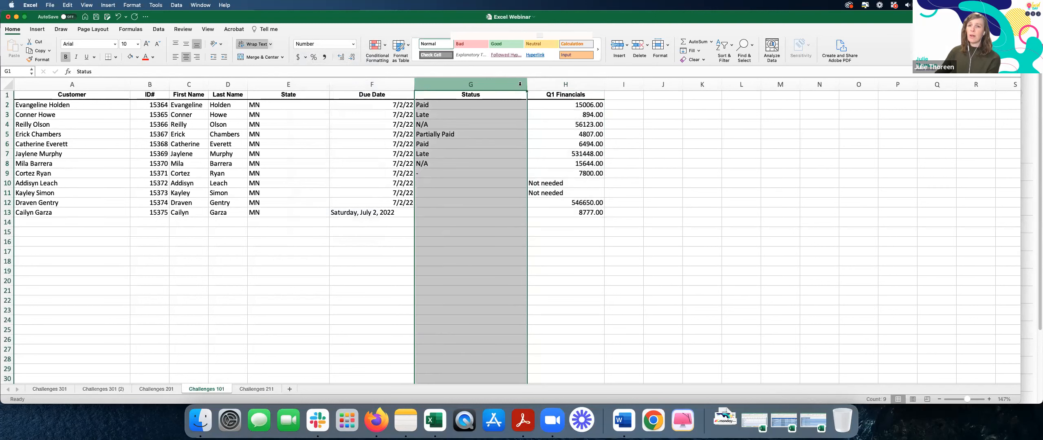
right_click(516, 84)
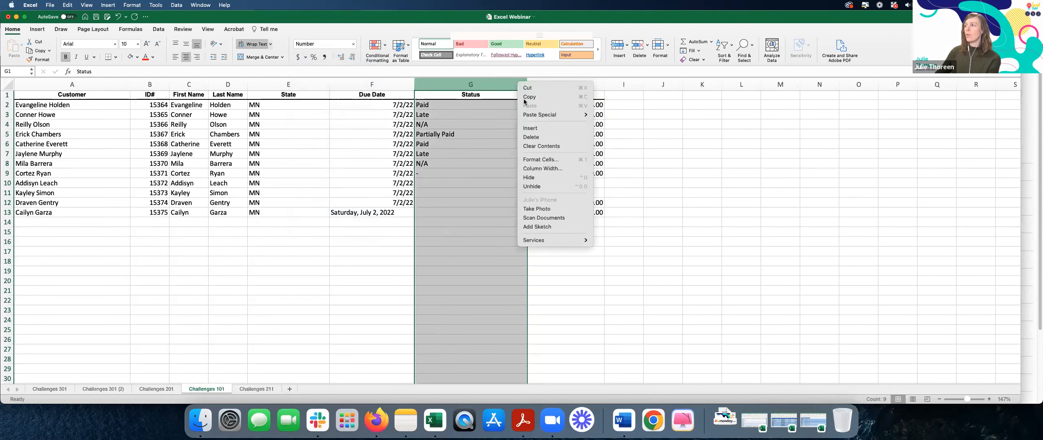
click(536, 127)
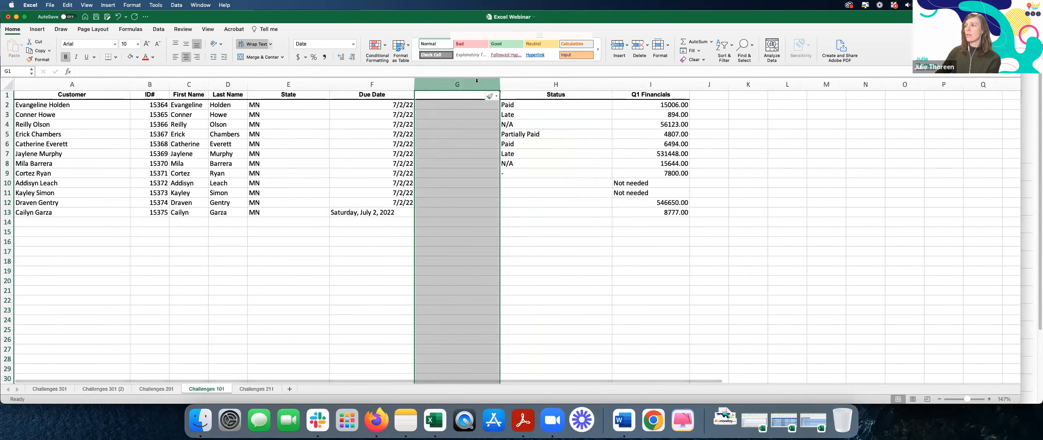
key(super+x)
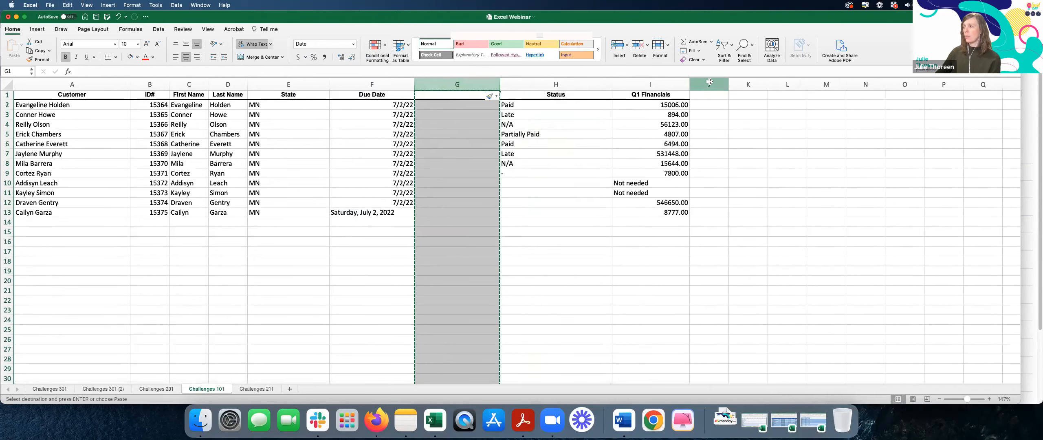
click(706, 84)
key(super+v)
- Add the heading "TYPE" in J1, and enter USD, EURO and USD in J2:J4
click(664, 97)
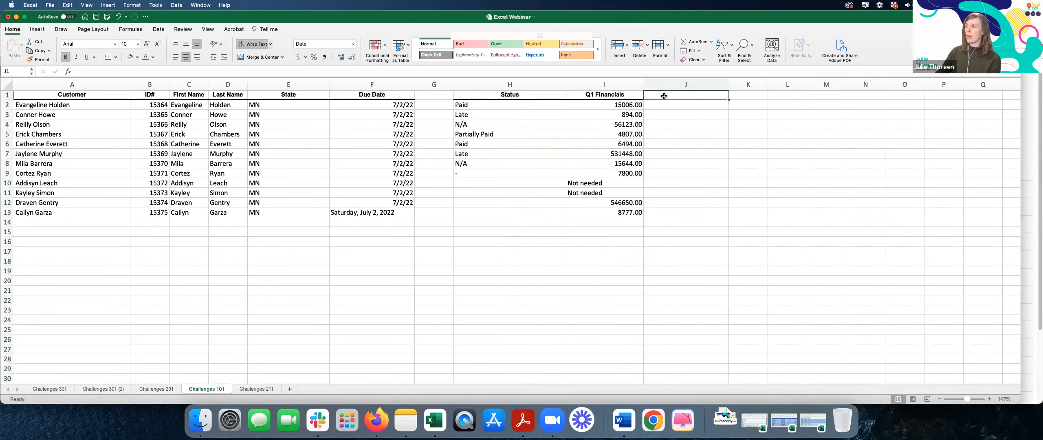
text(TYPE)
key(Return)
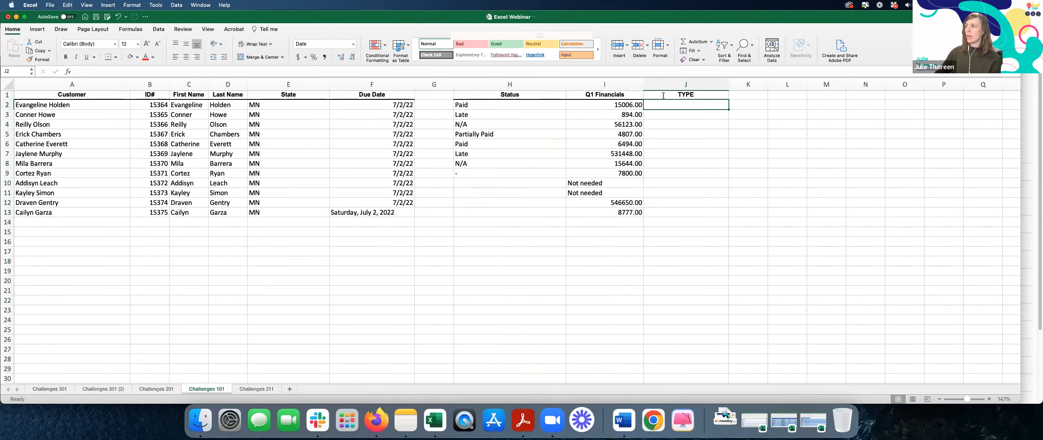
text(USD)
key(Return)
text(EURO)
key(Return)
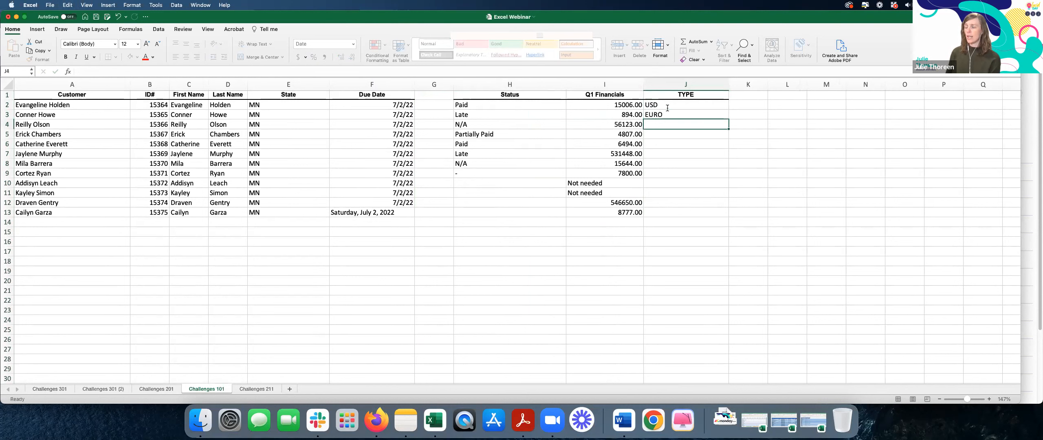
text(USD)
key(Return)
- Compare the Q1 Financials amounts with the separate currency types in J2:J4
drag(668, 107, 625, 125)
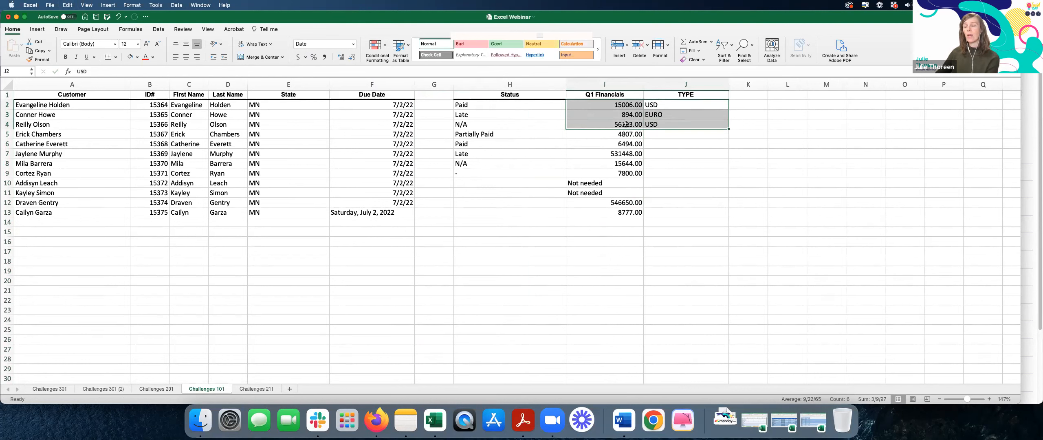
click(626, 104)
drag(625, 104, 628, 173)
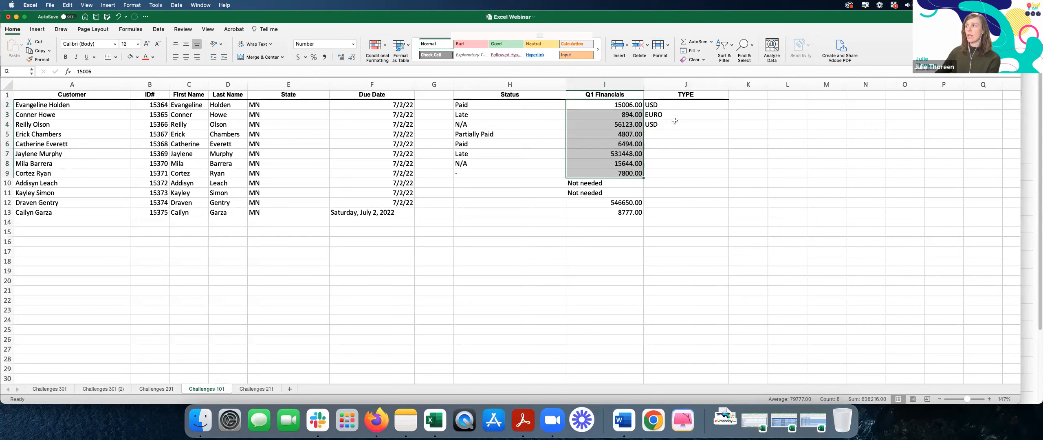
drag(675, 105, 675, 126)
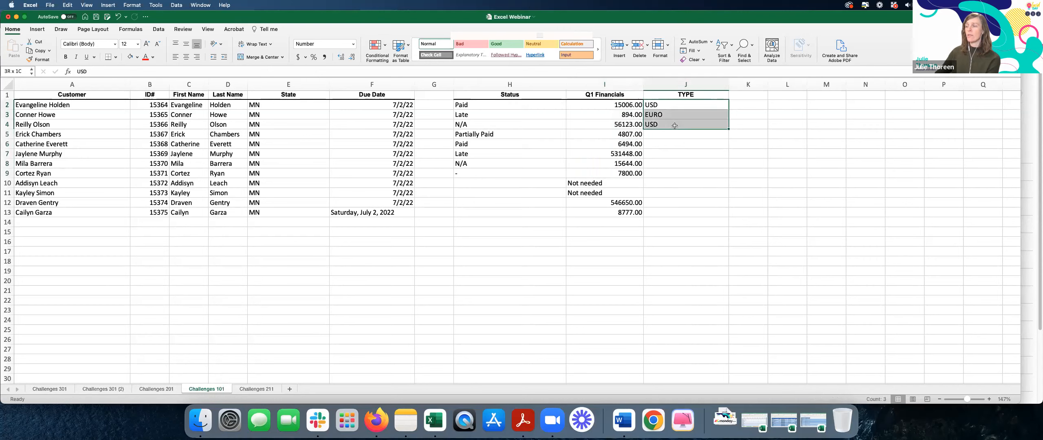
click(620, 104)
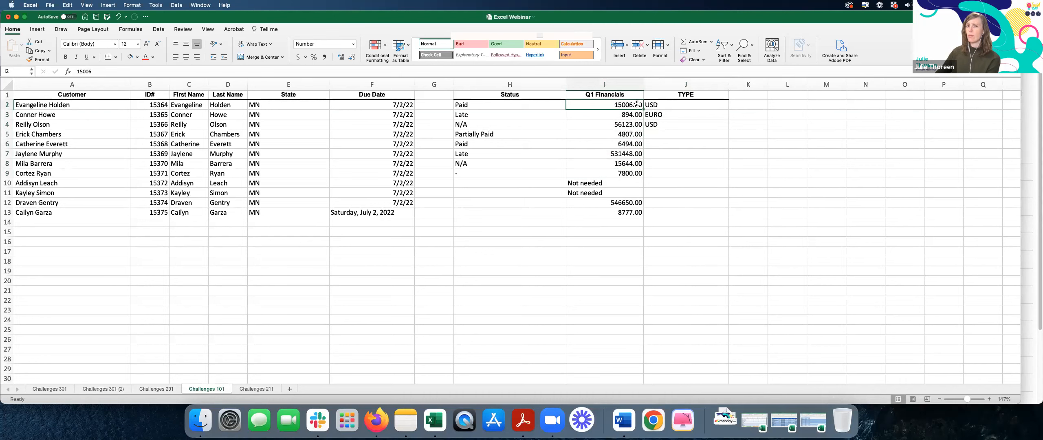
drag(667, 101, 668, 124)
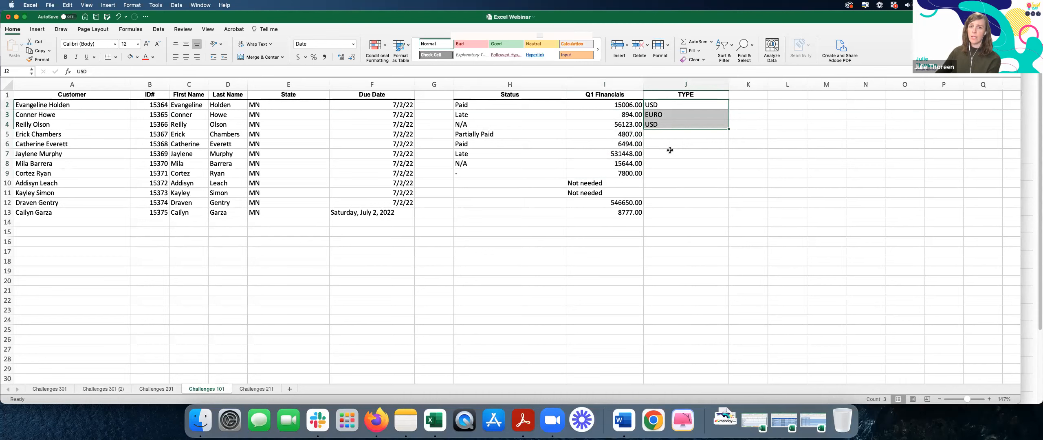
click(656, 109)
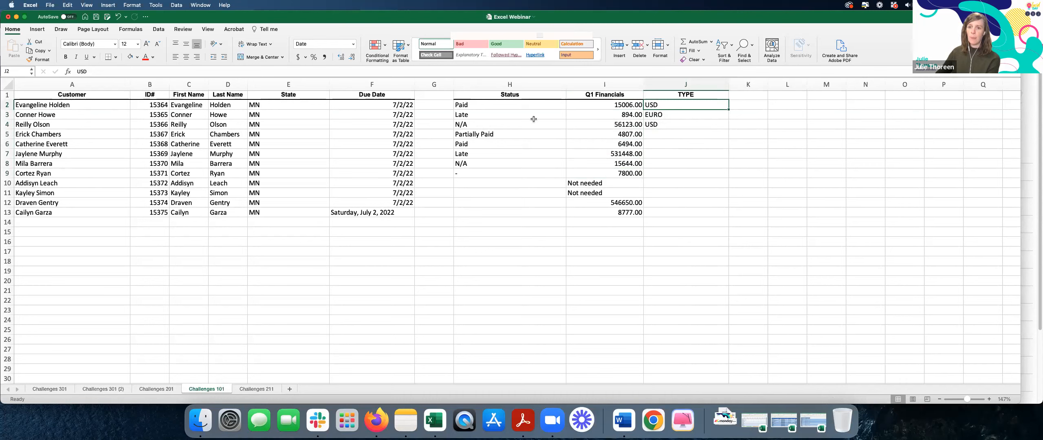
- Delete the empty column between Due Date and Status, and select the currency types in I2:I4
click(438, 81)
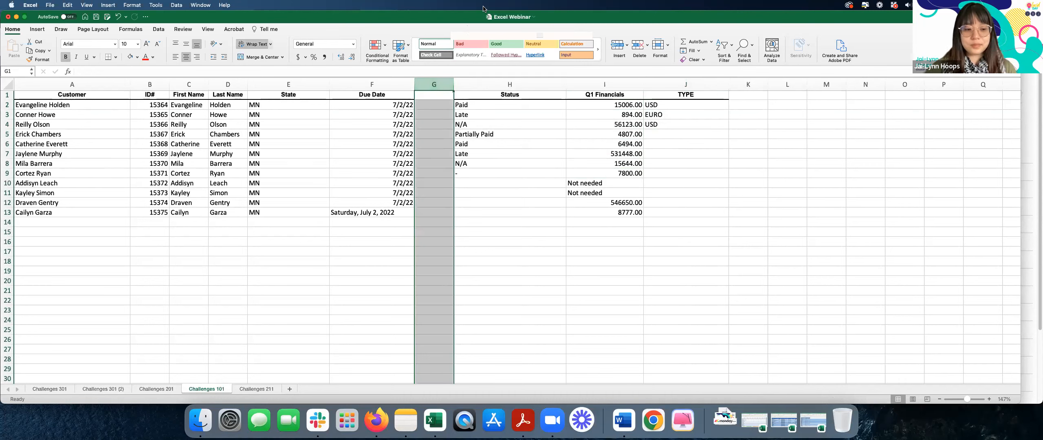
right_click(435, 81)
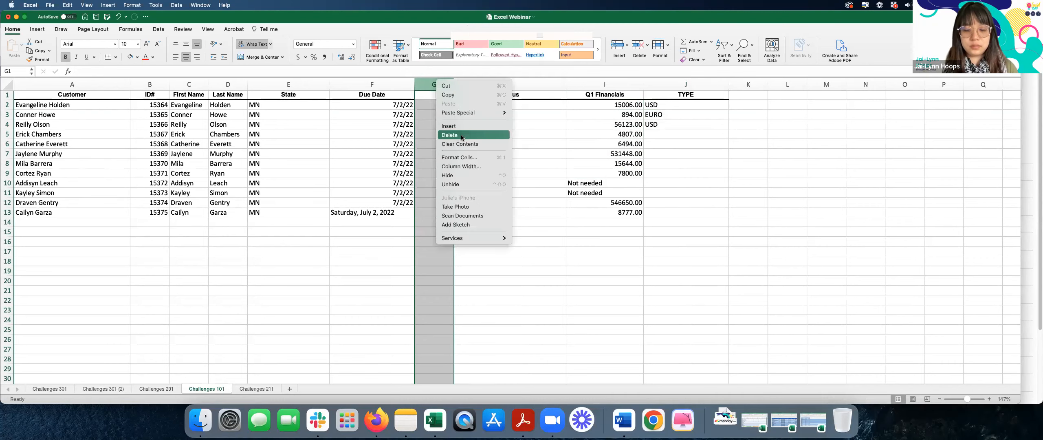
click(462, 136)
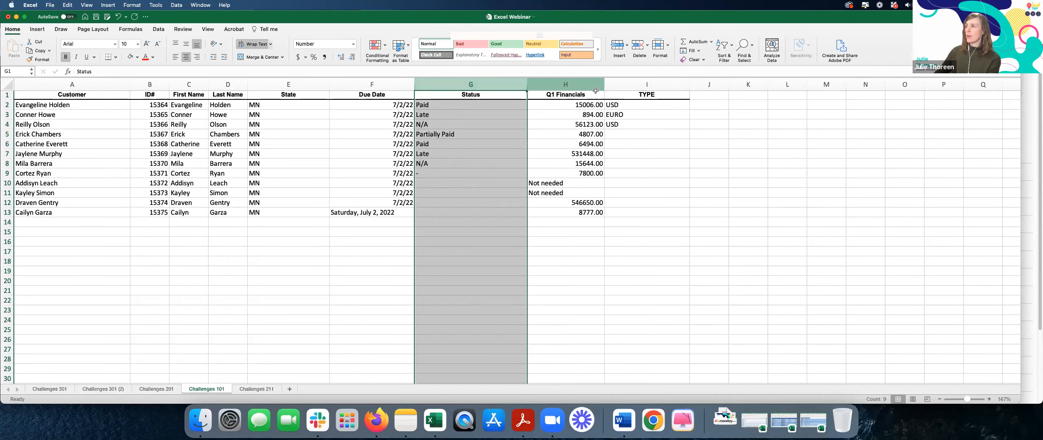
click(612, 84)
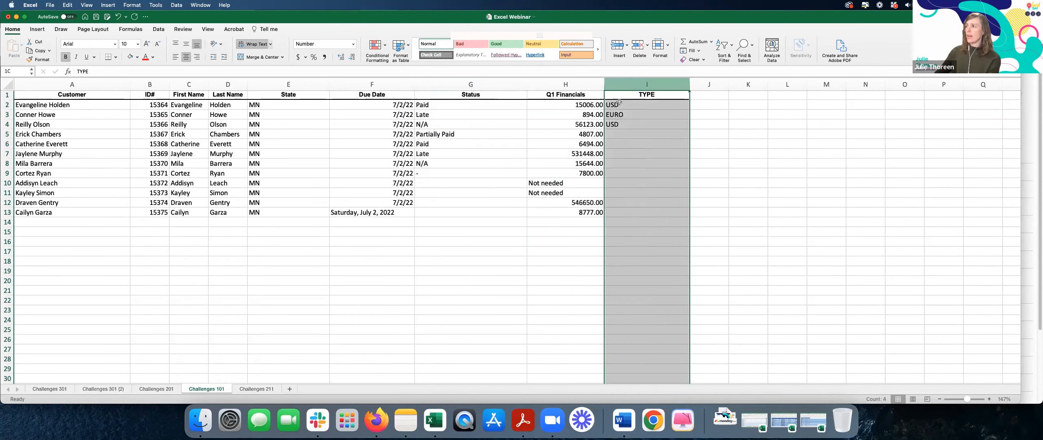
click(621, 131)
drag(622, 124, 619, 102)
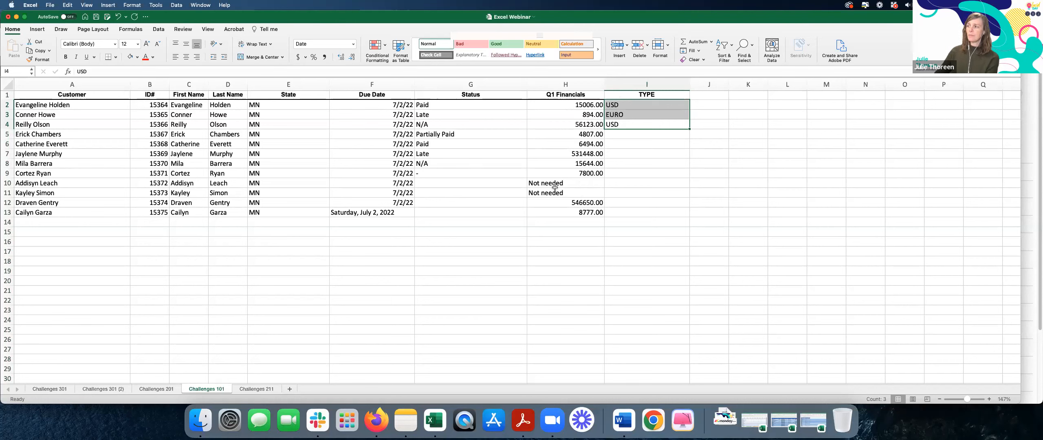
- Replace the "Not needed" entry in cell H10 with "N/A"
drag(556, 183, 556, 192)
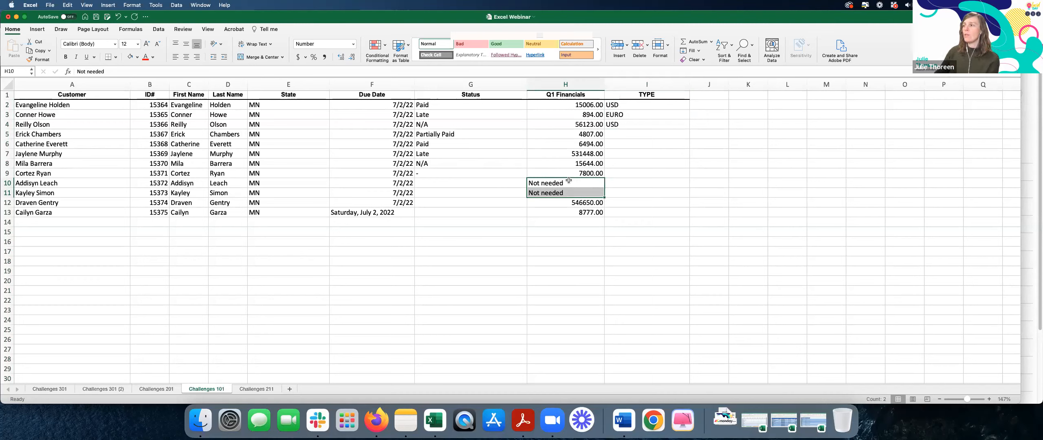
click(563, 184)
text(N/A)
key(Return)
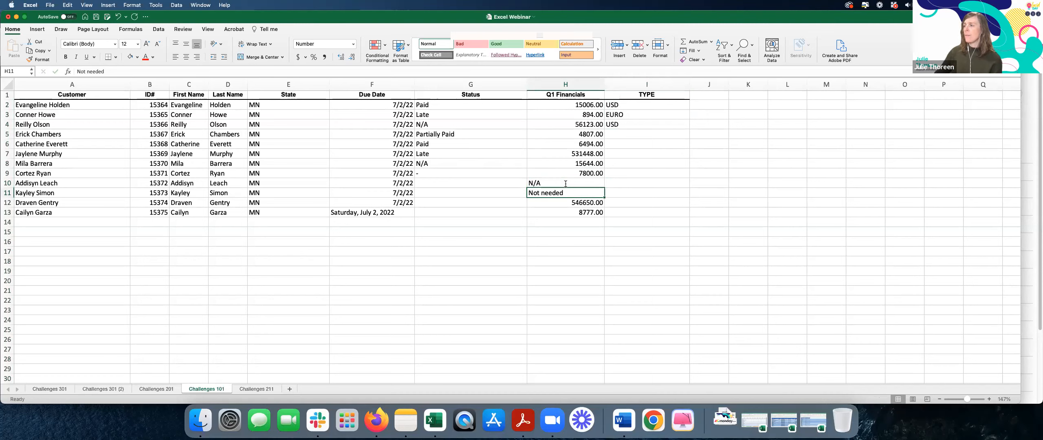
key(Up)
key(Up)
click(543, 183)
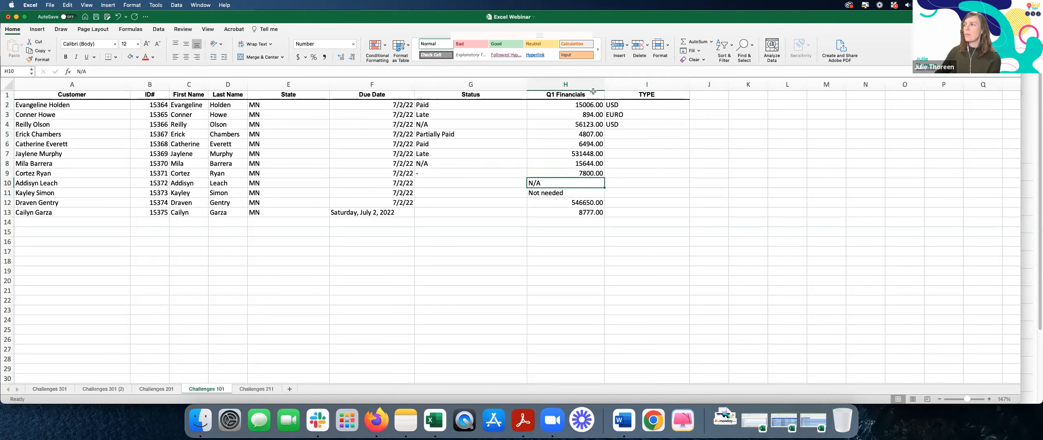
- Add a filter to the Q1 Financials column that shows only the "N/A" and "Not needed" rows
click(570, 85)
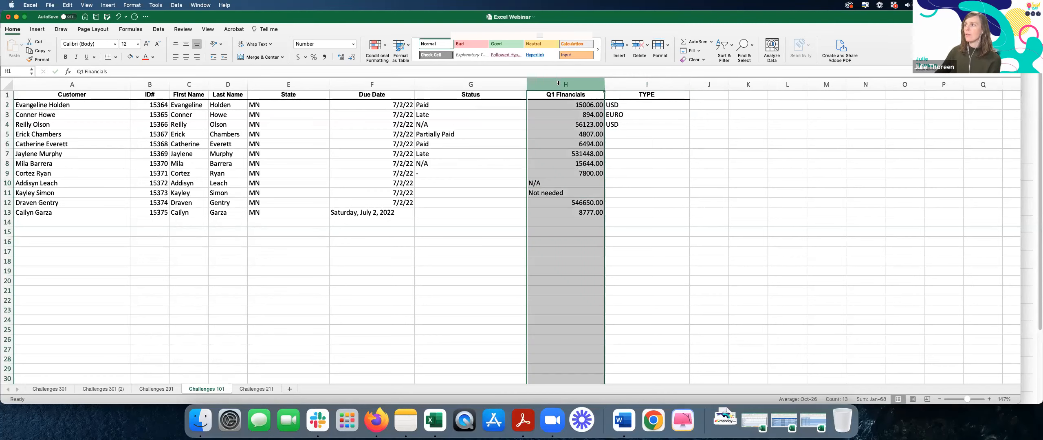
click(727, 45)
click(738, 93)
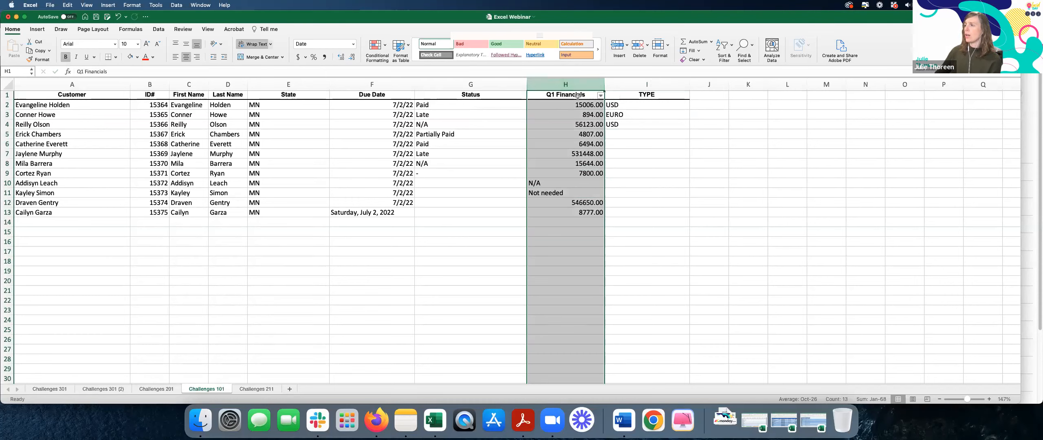
click(601, 96)
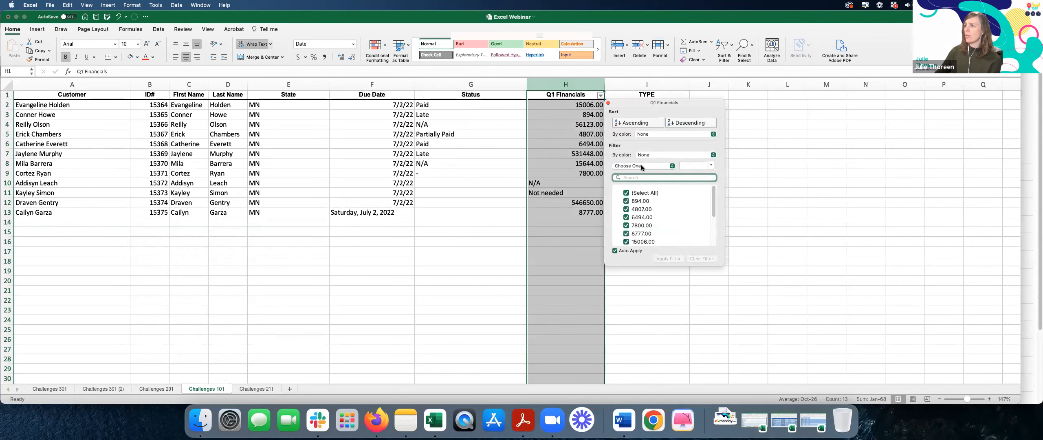
click(625, 192)
scroll(627, 204, down, 3)
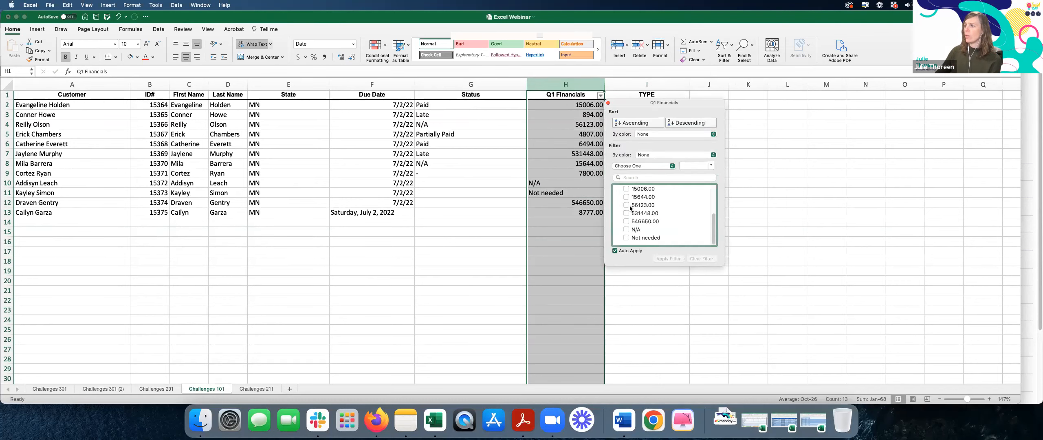
click(627, 229)
click(626, 259)
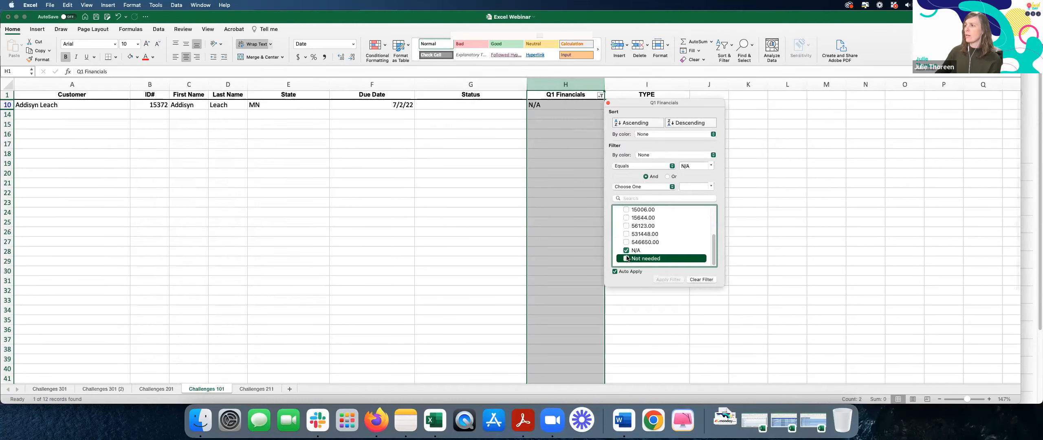
- Clear the contents of the filtered Q1 Financials cells H10:H11
click(544, 105)
drag(544, 105, 547, 118)
key(Delete)
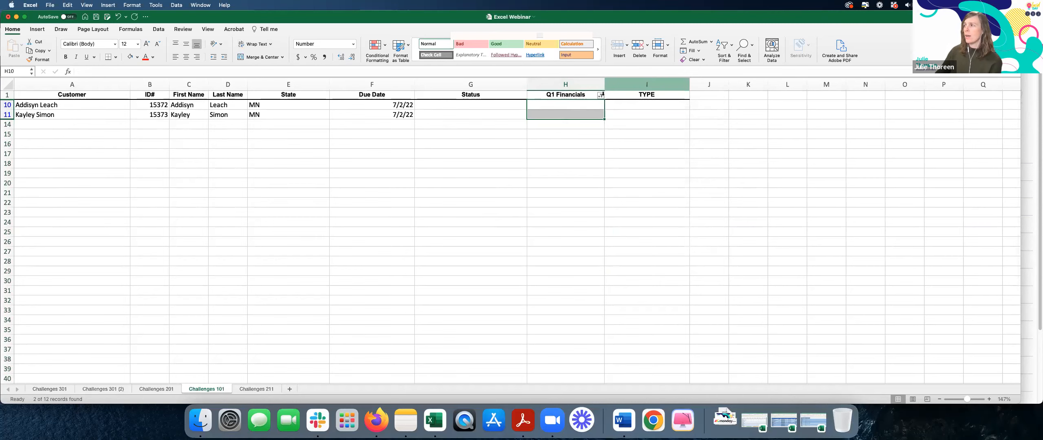
- Show all rows again in the Q1 Financials filter by selecting every value
click(601, 96)
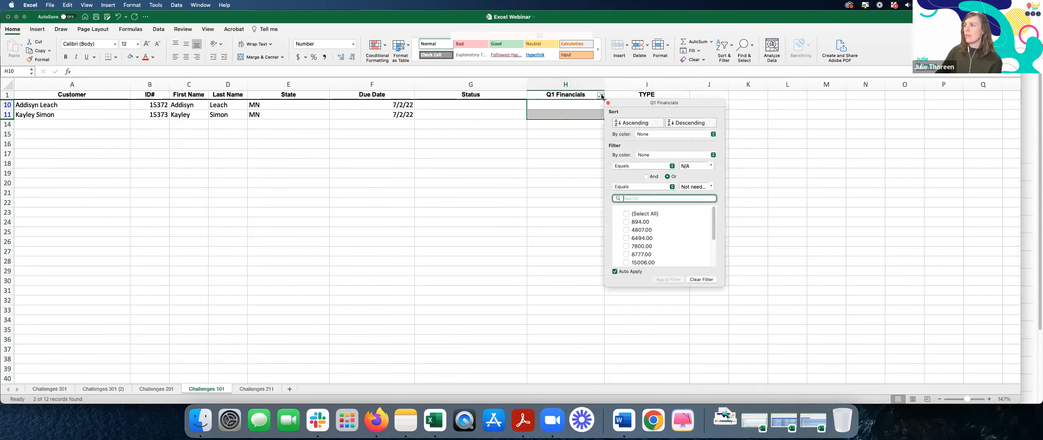
click(626, 216)
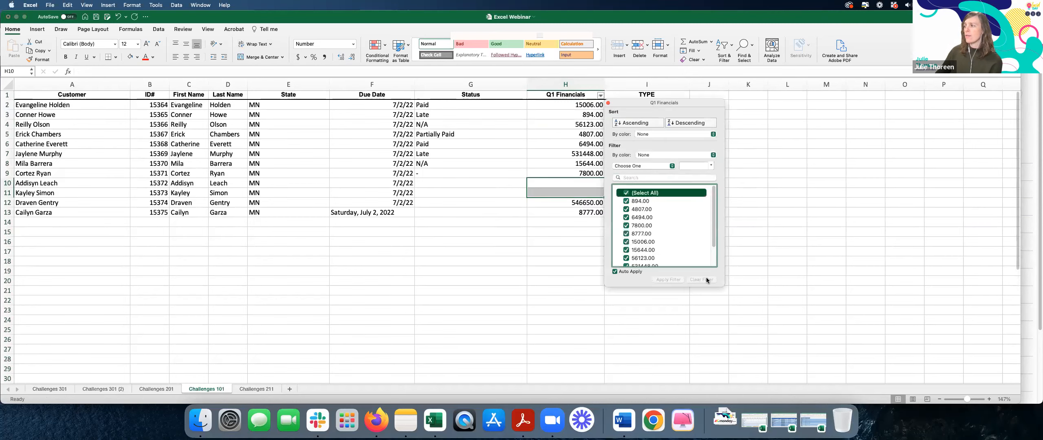
click(605, 94)
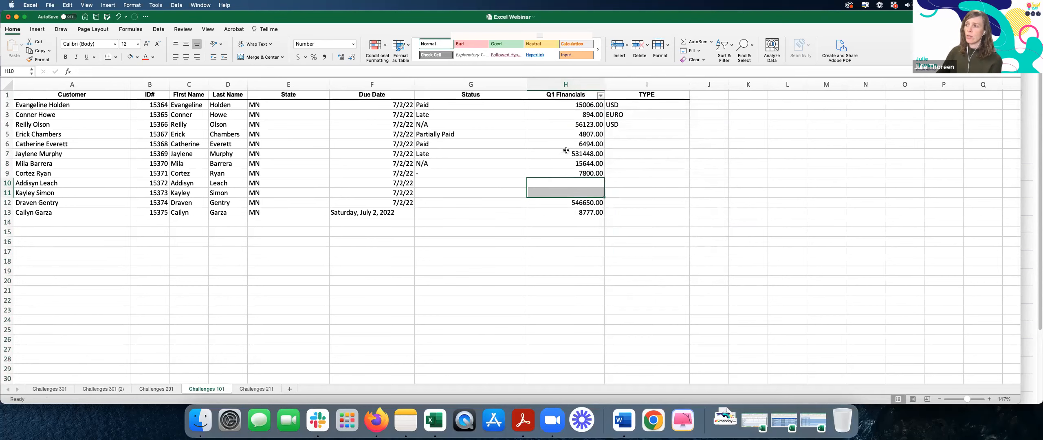
- Review the values in H2:H9 and the filter options of the Q1 Financials column
drag(567, 105, 589, 175)
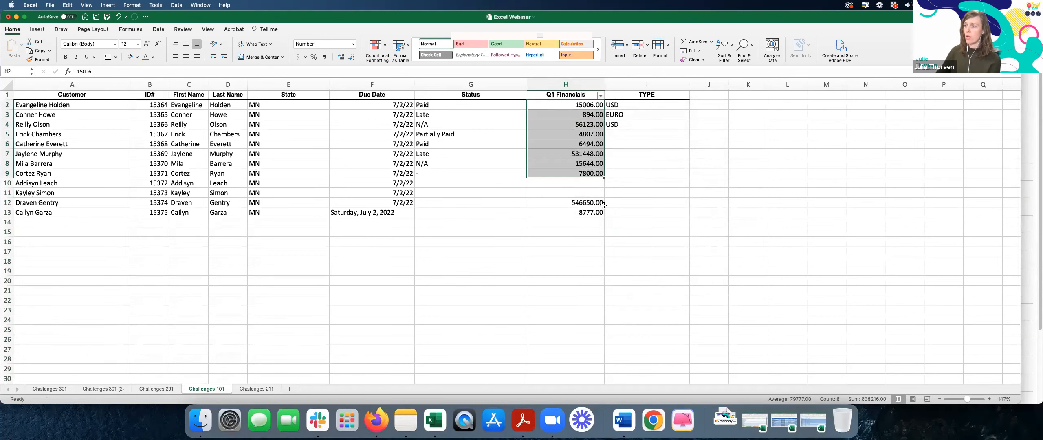
click(600, 97)
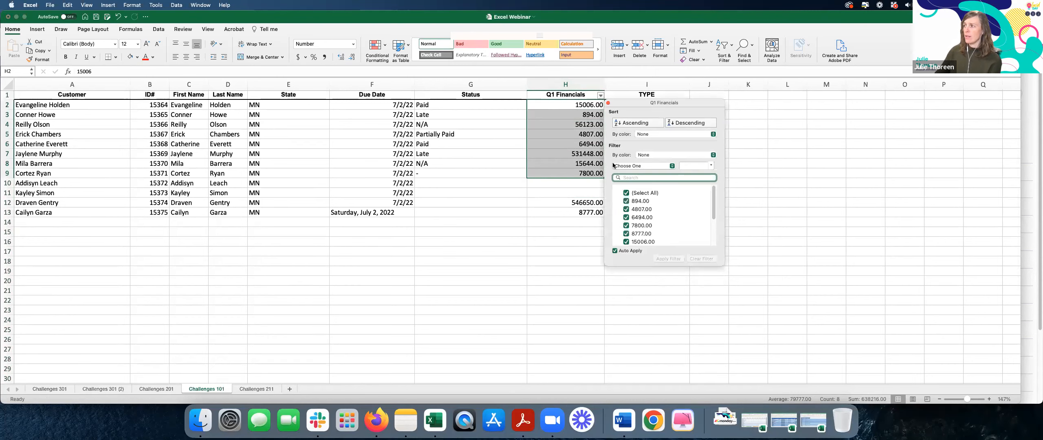
click(601, 96)
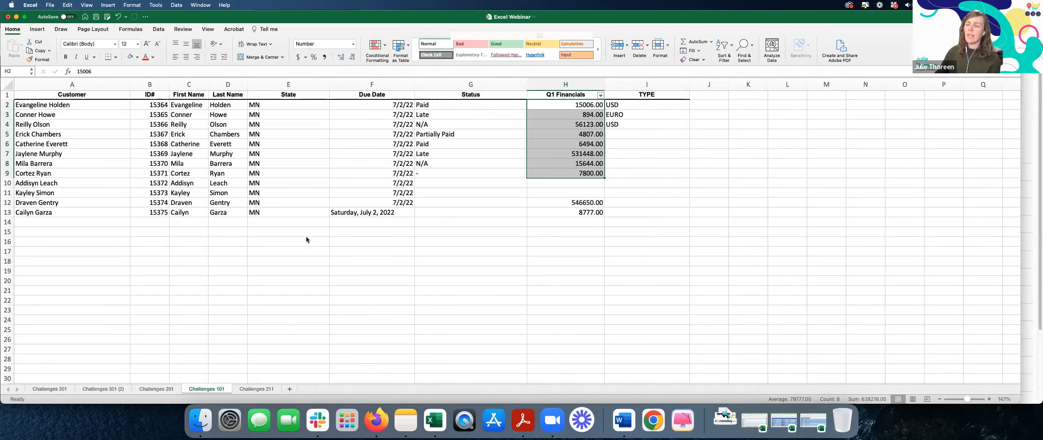
- Switch to the Challenges 211 sheet, enlarge the view to 226%, and select the first customer's cell B2
click(256, 389)
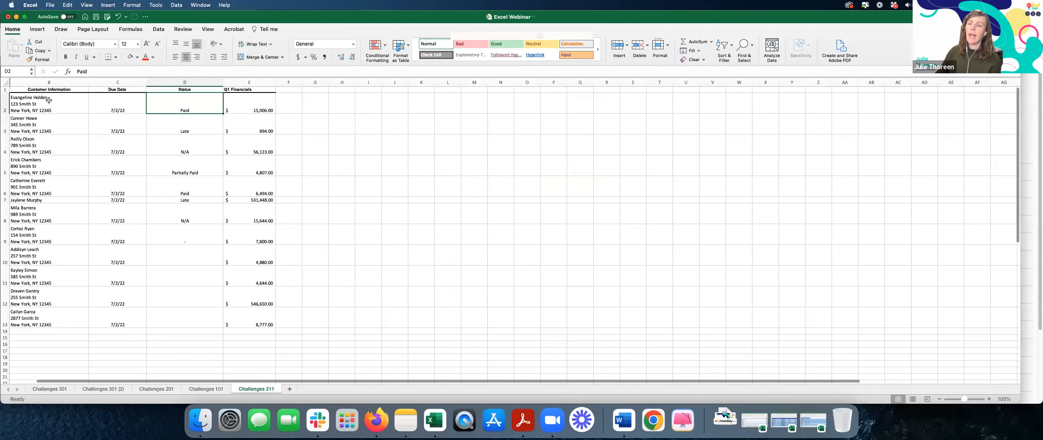
drag(967, 401, 972, 401)
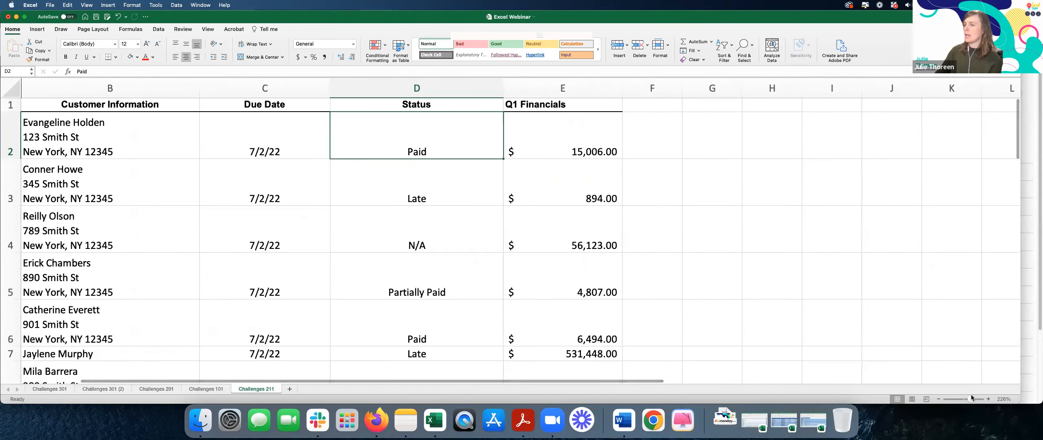
click(70, 146)
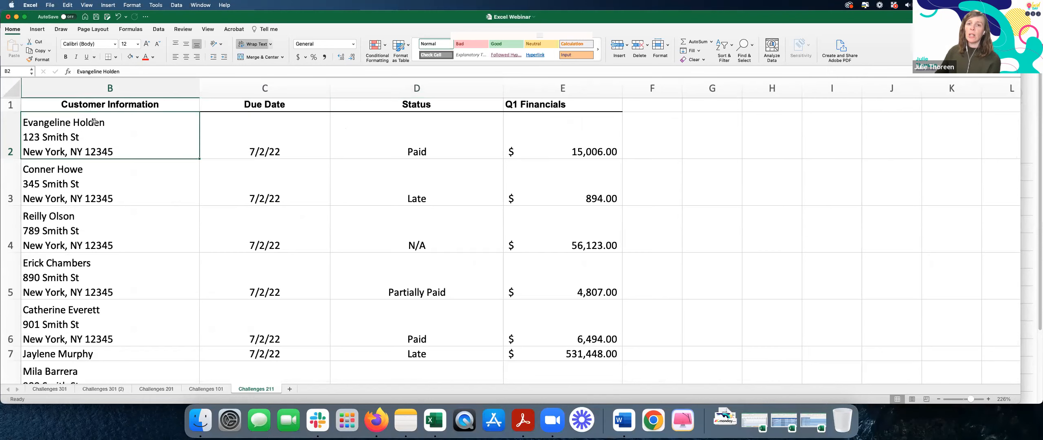
- Examine the customer name and the address lines combined within cell B2
double_click(21, 134)
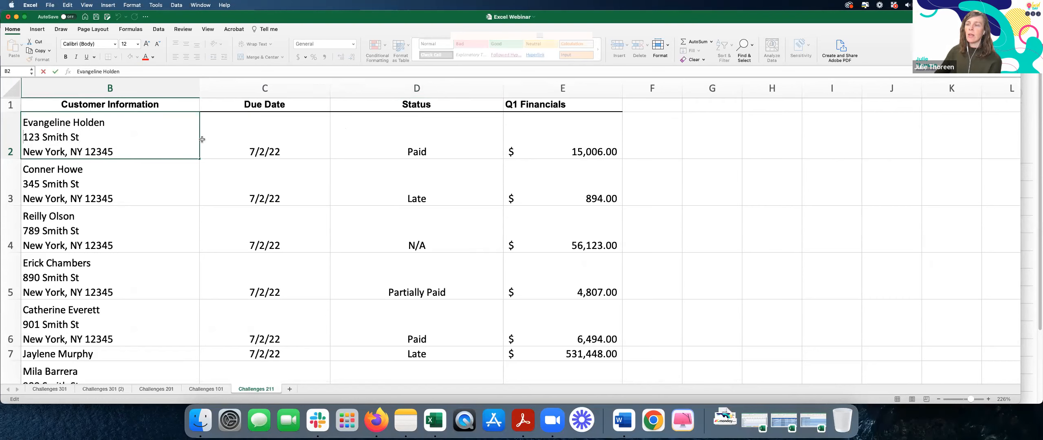
drag(115, 152, 19, 122)
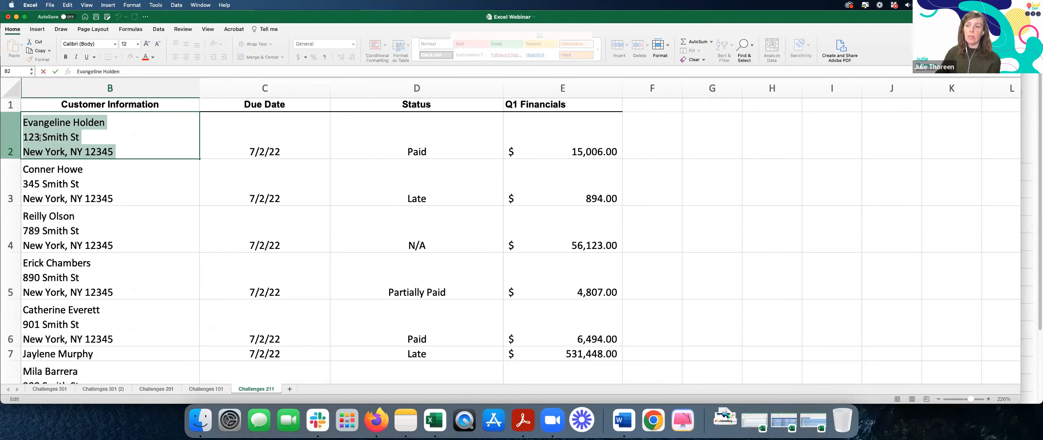
drag(23, 123, 88, 152)
drag(106, 124, 18, 124)
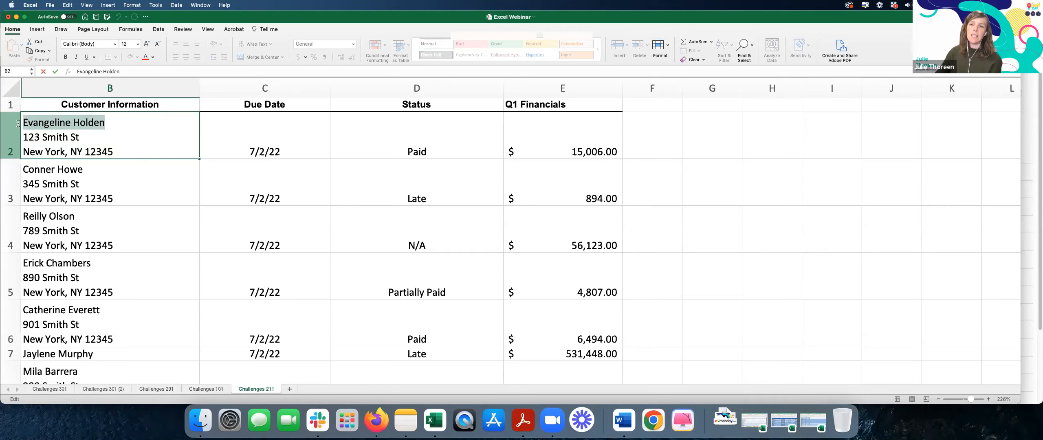
drag(118, 153, 19, 134)
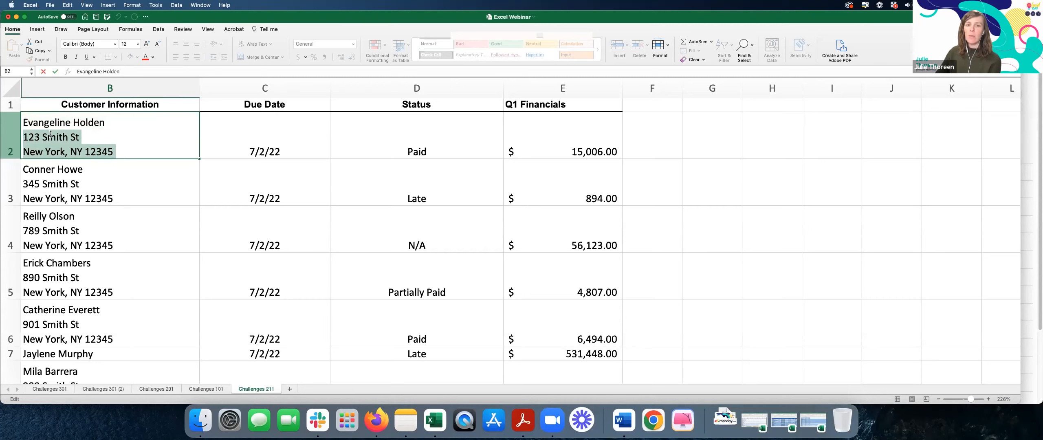
drag(111, 122, 21, 115)
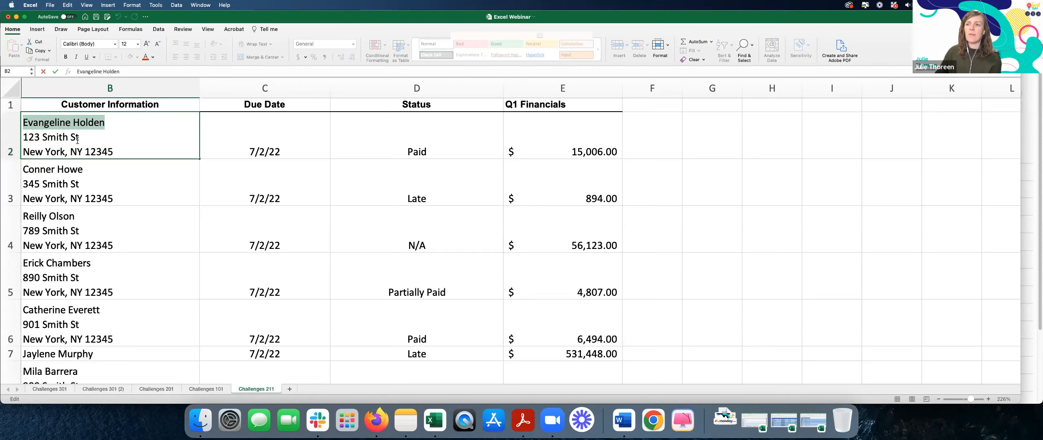
drag(114, 150, 18, 141)
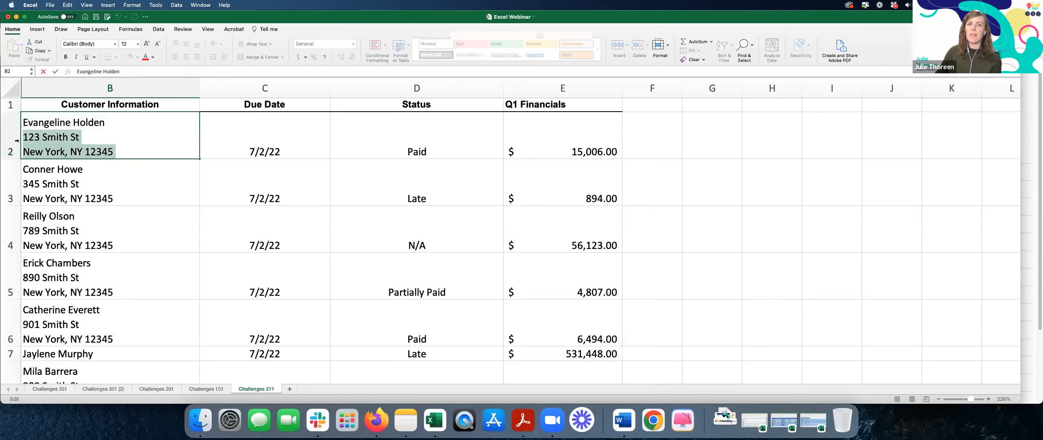
click(81, 141)
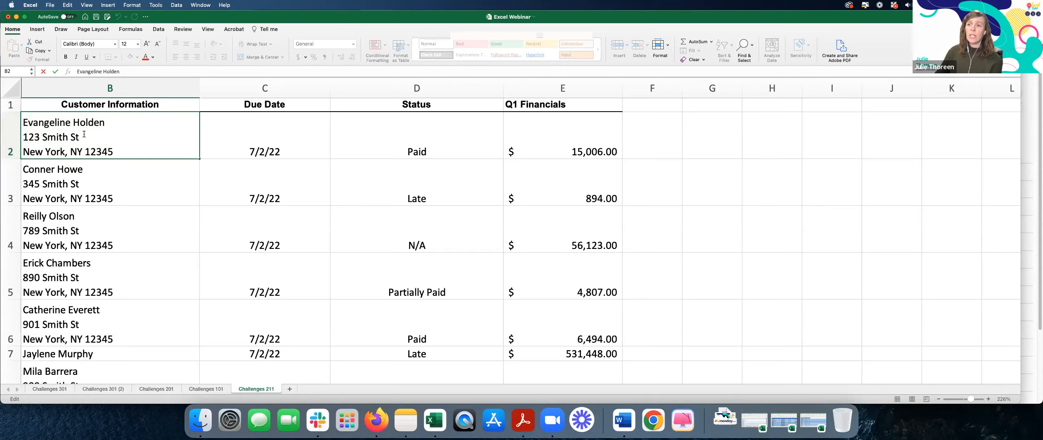
- Insert an empty column between Customer Information and Due Date
click(172, 87)
right_click(173, 88)
click(157, 89)
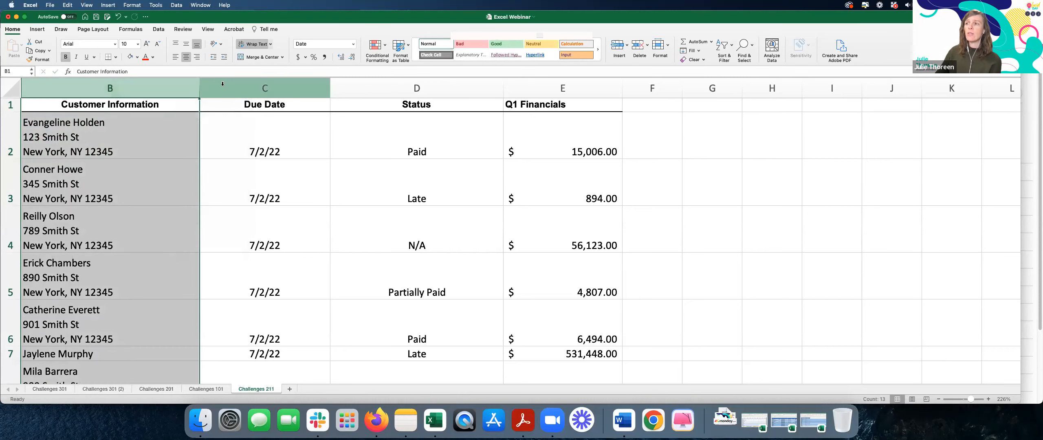
right_click(222, 83)
click(227, 88)
right_click(217, 83)
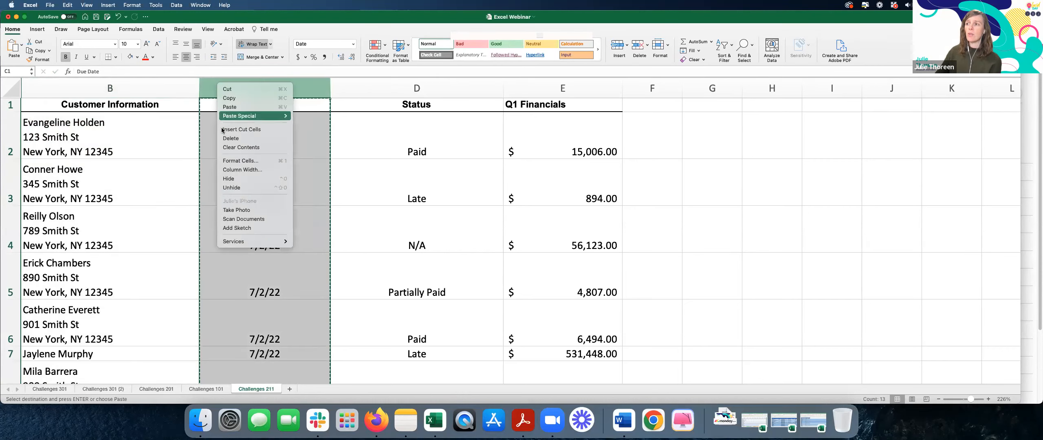
click(210, 88)
right_click(209, 89)
click(228, 133)
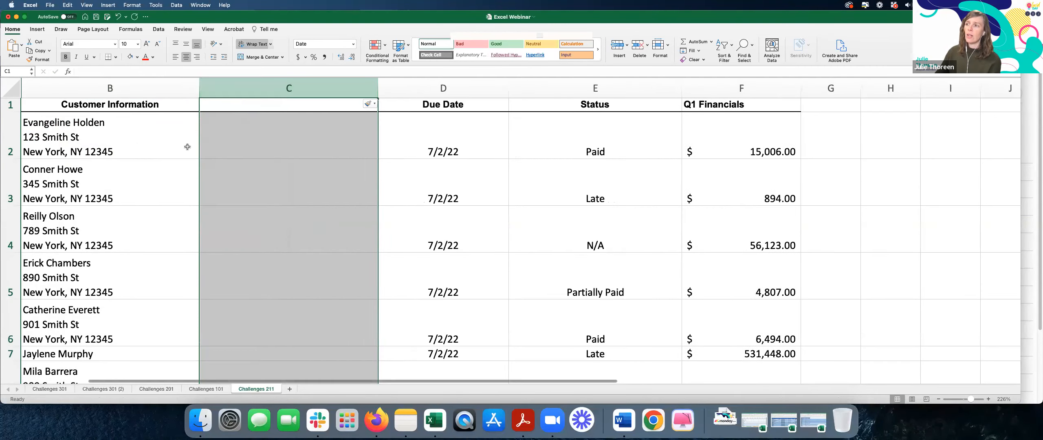
- Cut the two address lines out of cell B2 and paste them into the new column at C2
click(188, 146)
double_click(114, 152)
drag(114, 151, 23, 139)
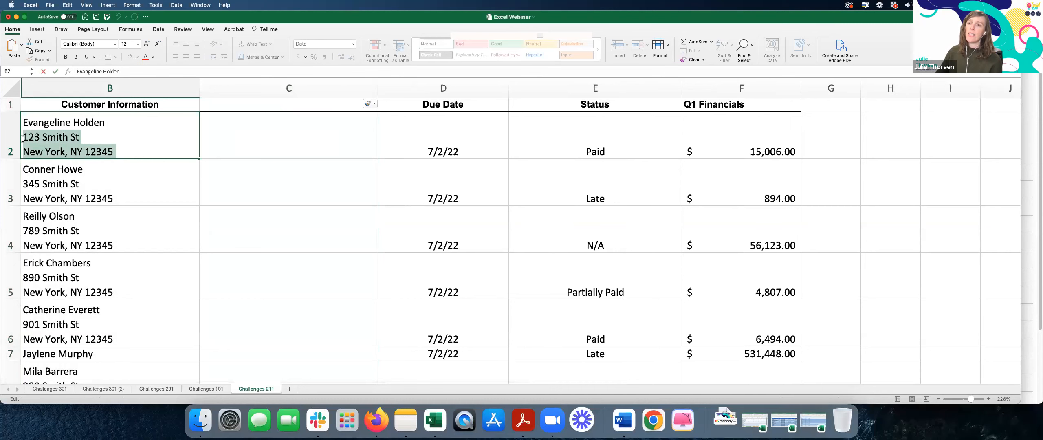
key(super+x)
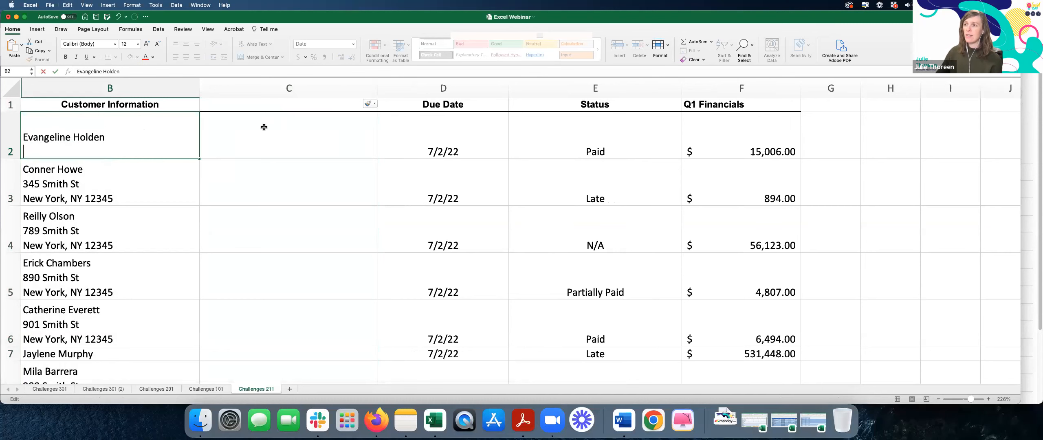
click(275, 122)
key(super+v)
- Join the pasted address parts into one comma-separated line in C2 and remove the leftover line break in B2
click(243, 170)
double_click(303, 179)
triple_click(300, 182)
key(super+x)
double_click(288, 125)
text(,)
key(super+v)
key(Return)
click(144, 128)
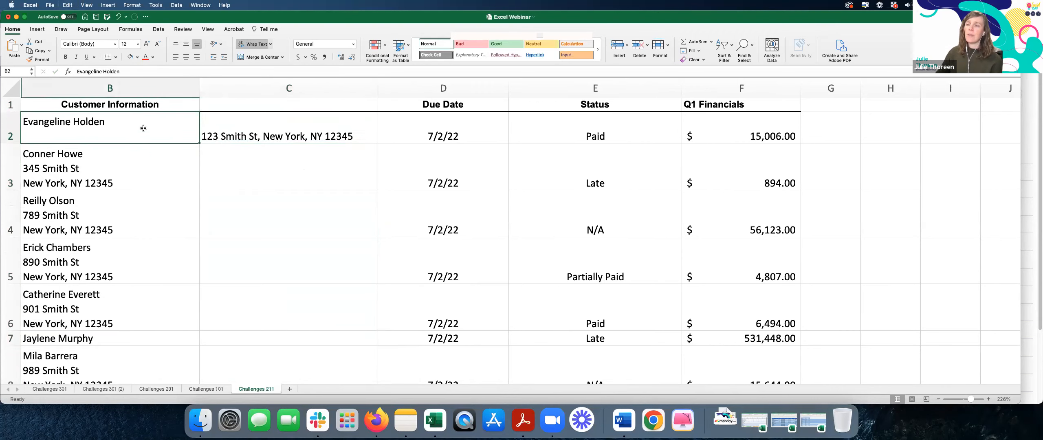
double_click(130, 136)
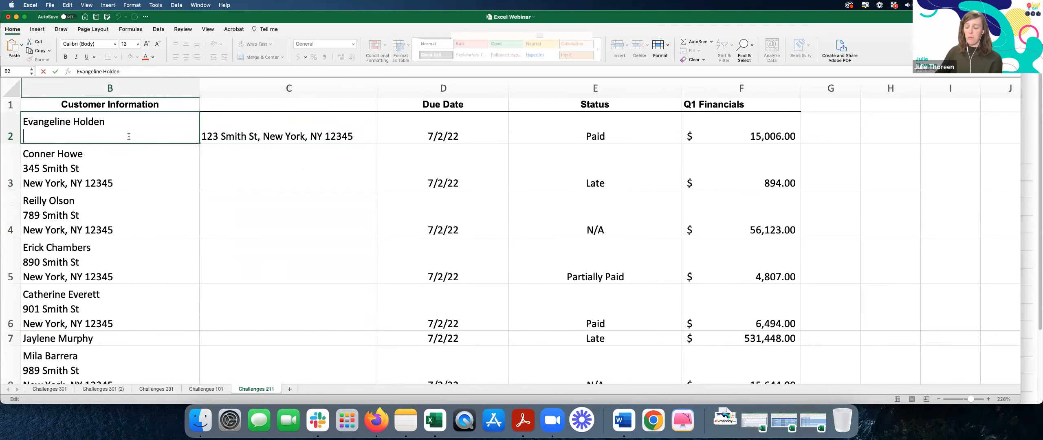
- Replace the line breaks in cell B3 with semicolons between the name, street and city
double_click(119, 177)
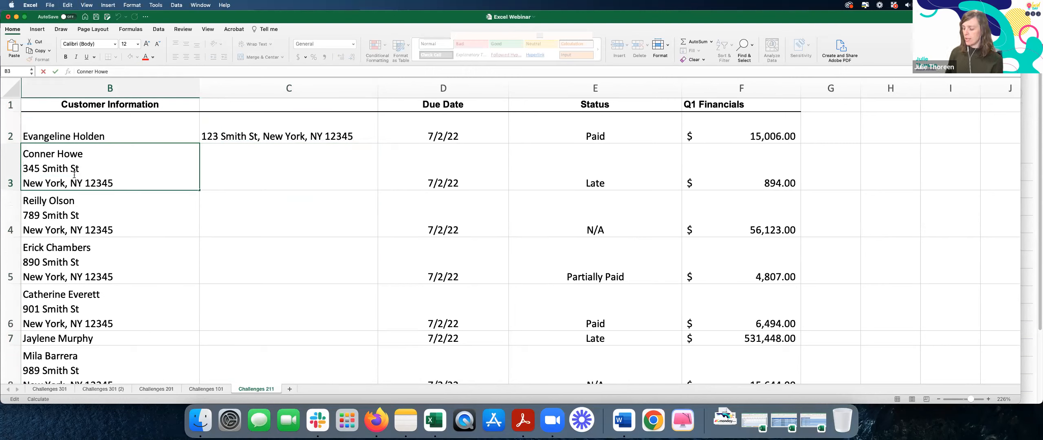
key(BackSpace)
text(; 345 Smith St)
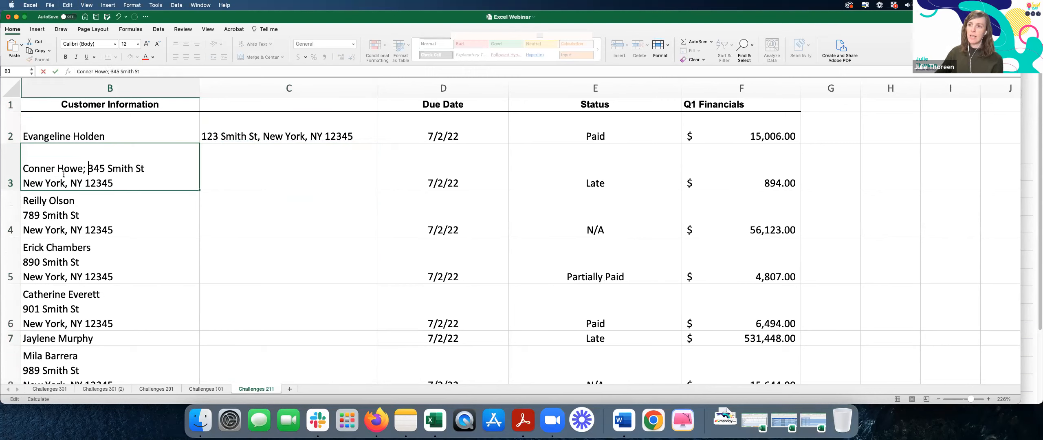
click(23, 183)
key(BackSpace)
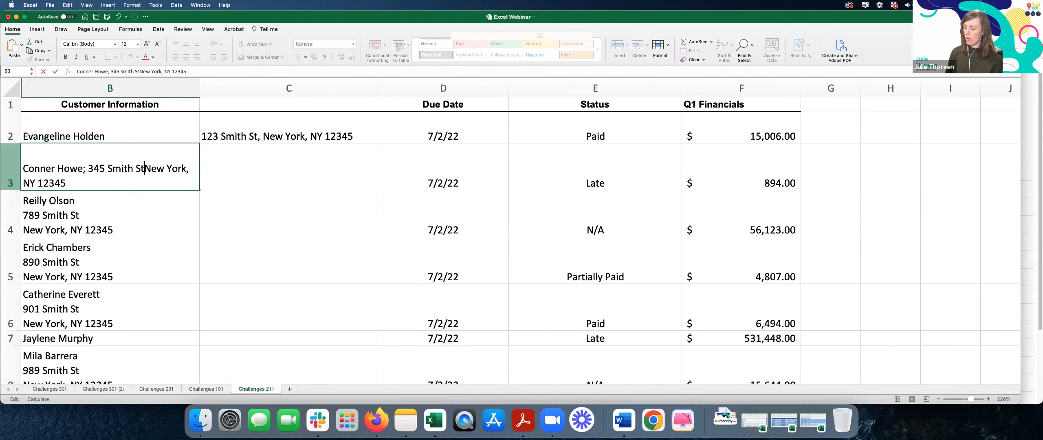
text(;)
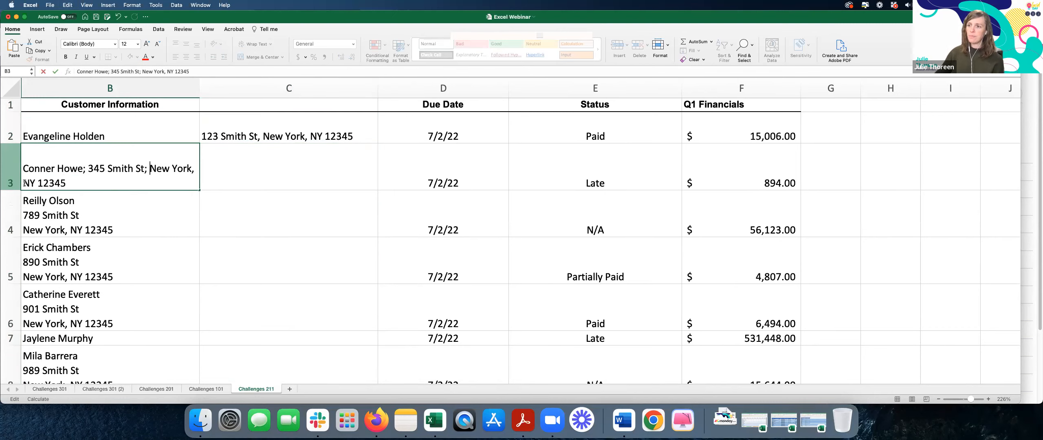
- Commit the B3 edit and insert another empty column before the address column
click(231, 167)
right_click(288, 101)
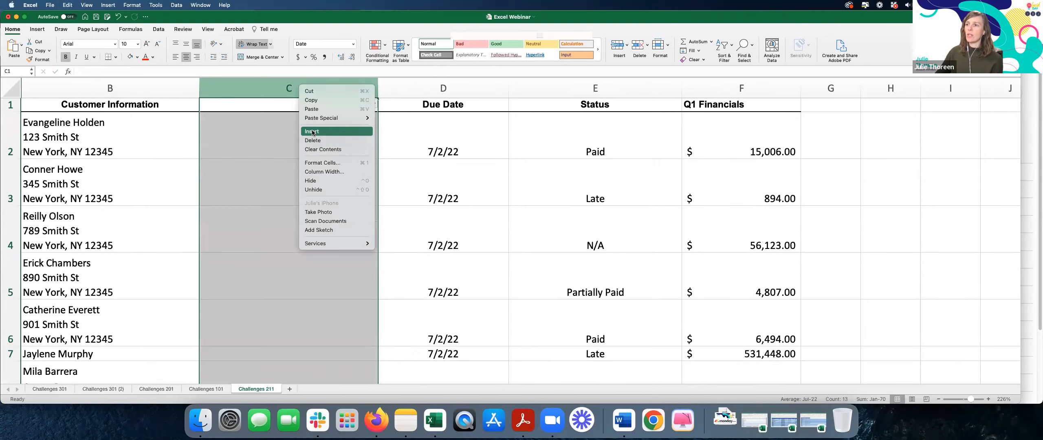
click(312, 132)
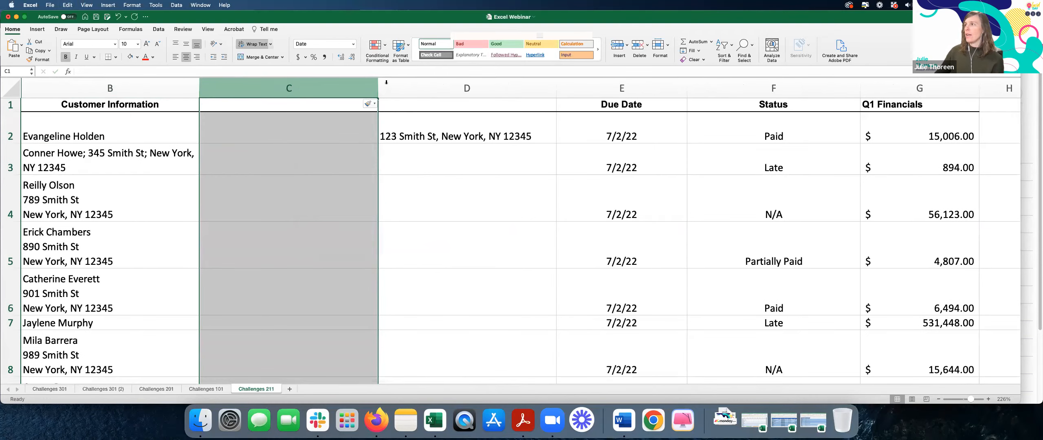
- Split cell B3 with Text to Columns, using fixed width, the General format and destination $B$3
click(134, 132)
click(128, 154)
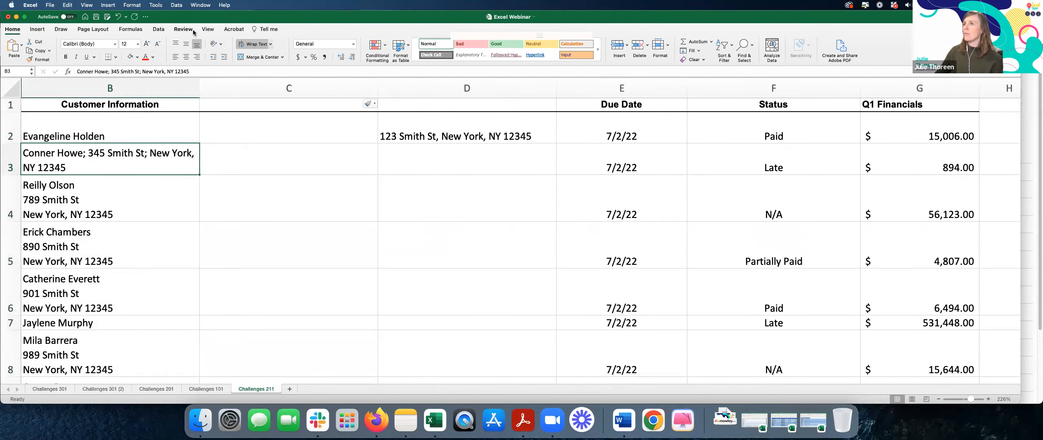
click(158, 29)
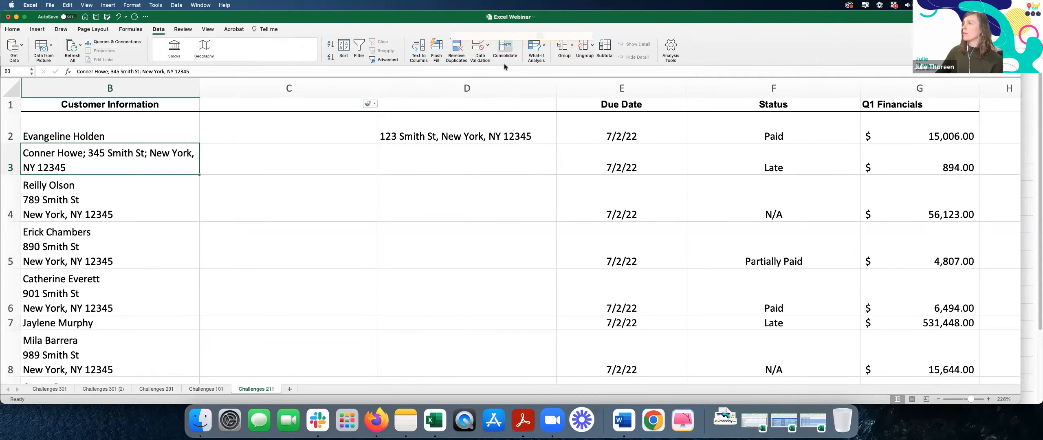
click(418, 48)
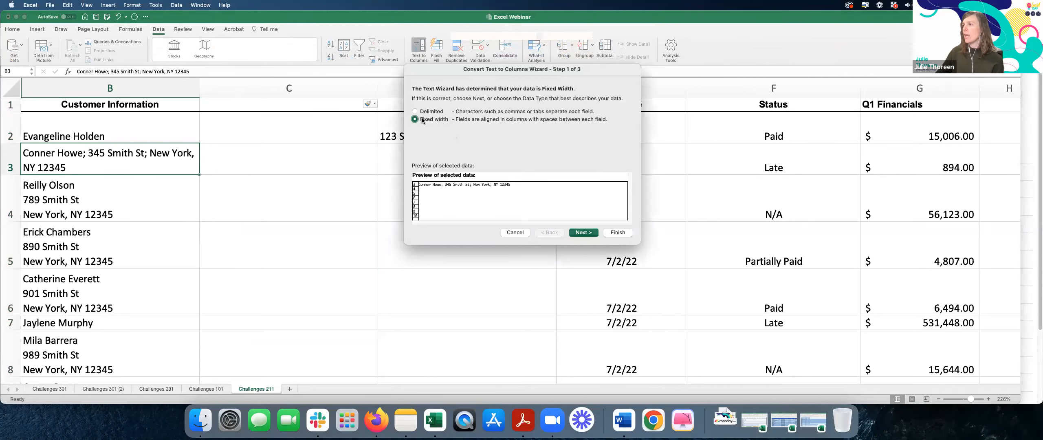
click(584, 233)
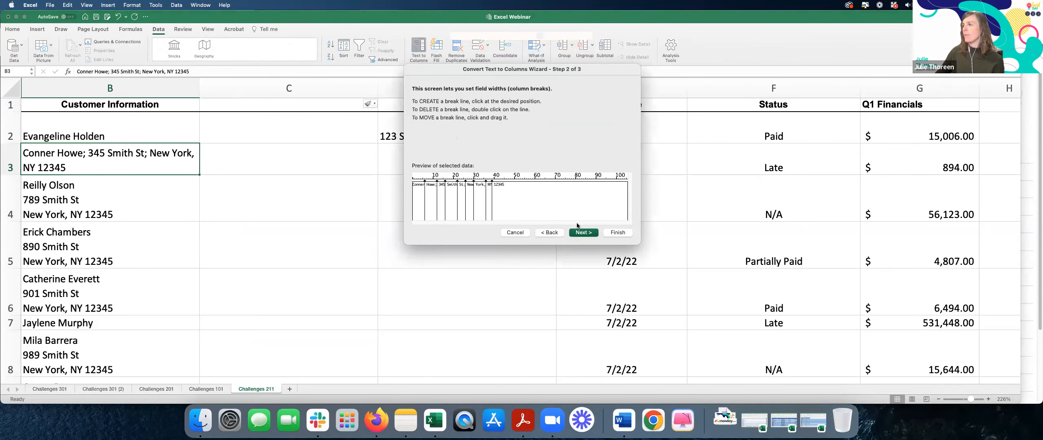
click(578, 233)
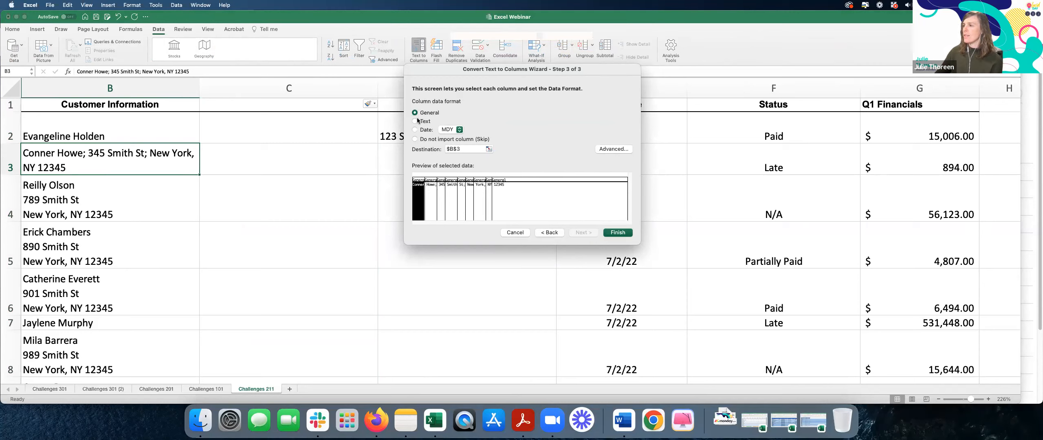
click(616, 232)
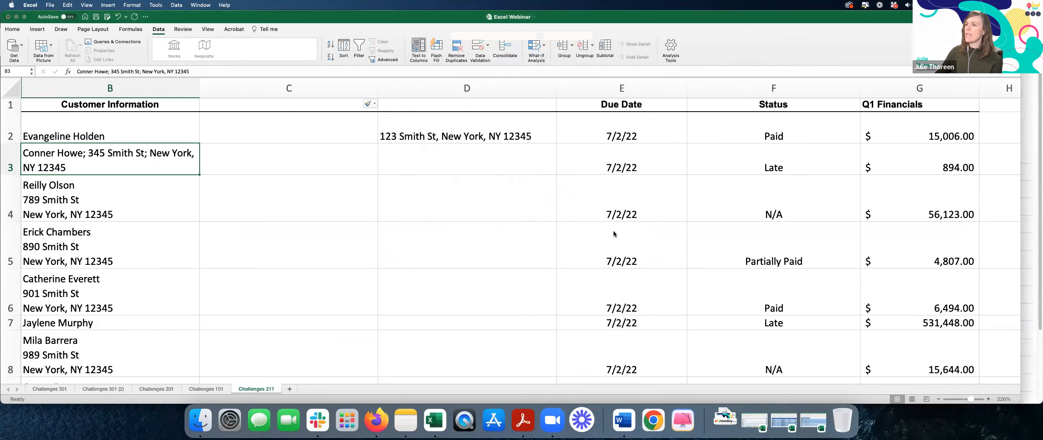
click(558, 165)
- Check the split pieces across row 3 and undo the text-to-columns conversion
click(312, 160)
click(473, 162)
click(624, 163)
click(761, 163)
click(868, 158)
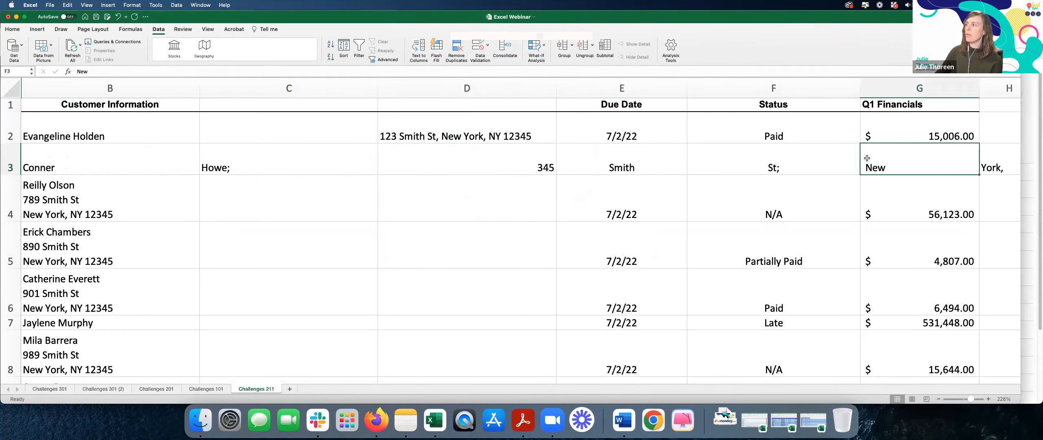
key(super+z)
- Examine the semicolon separators in cell B3, then leave the cell for B2
double_click(64, 153)
drag(89, 154, 83, 154)
drag(148, 153, 144, 153)
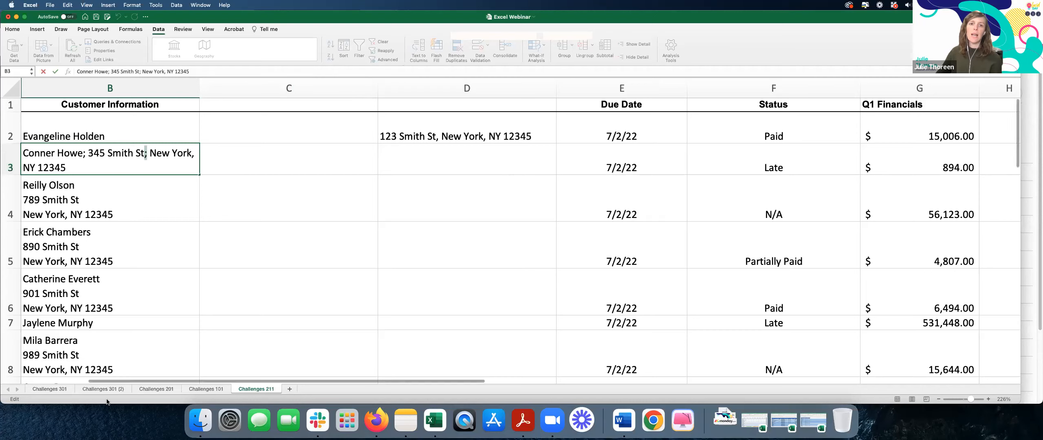
click(111, 133)
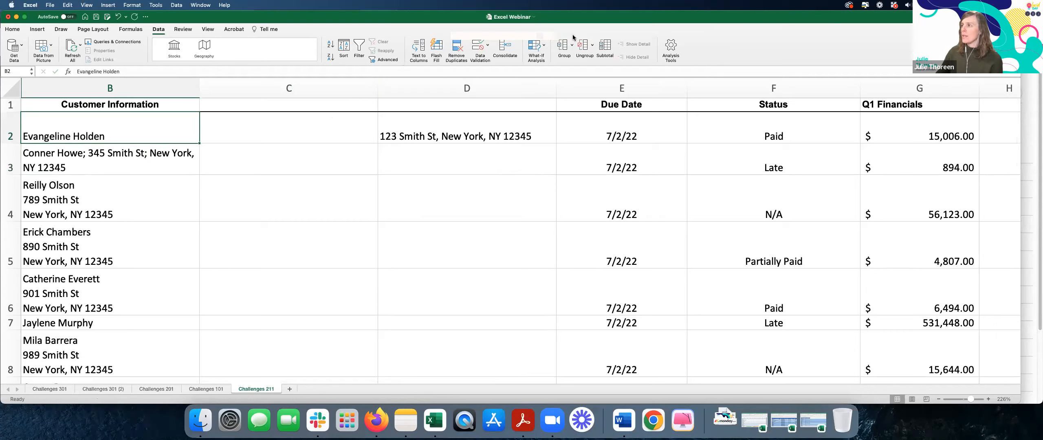
- Switch to Firefox
click(375, 420)
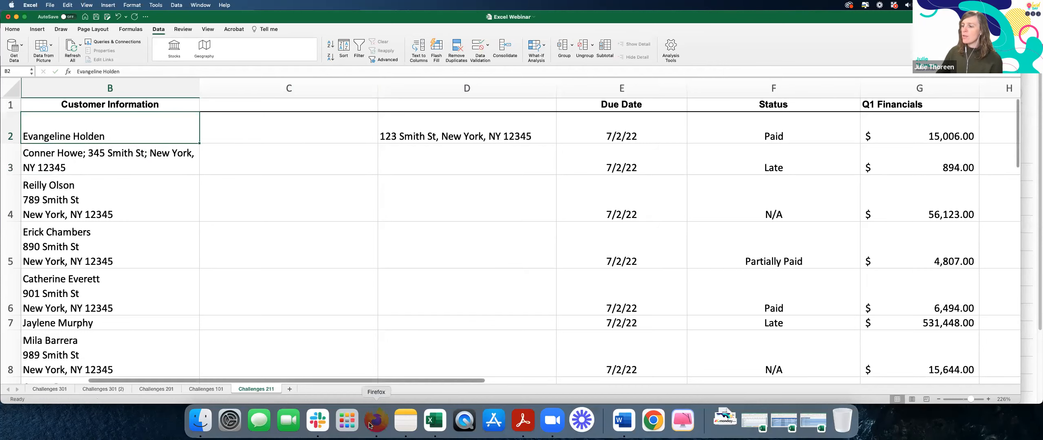